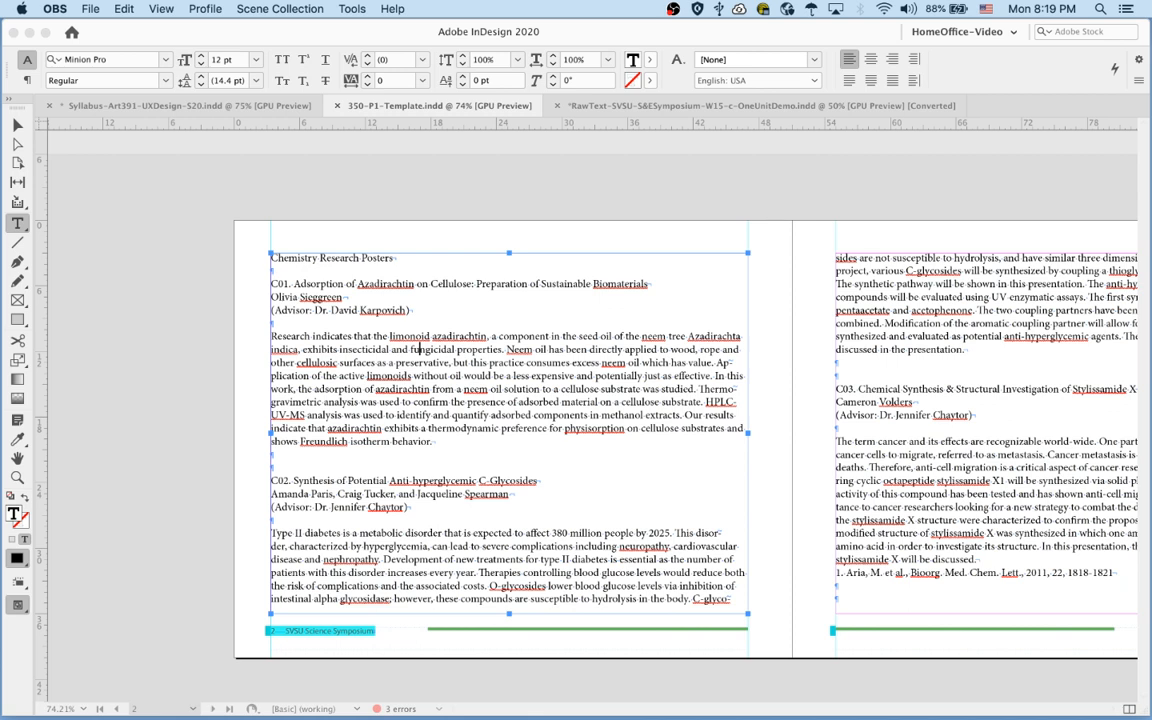
# Save the 350-P1-Template document and clear the active text selection
pyautogui.click(351, 160)
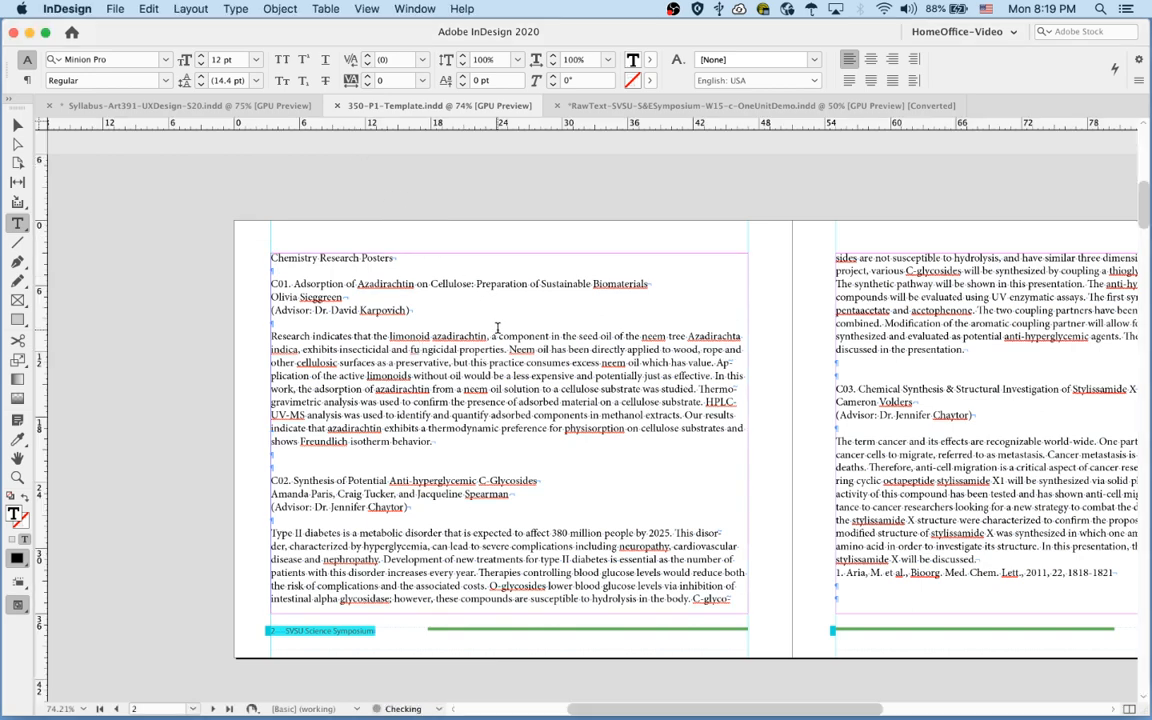
pyautogui.press('super+minus')
pyautogui.press('super+s')
pyautogui.press('super+shift+a')
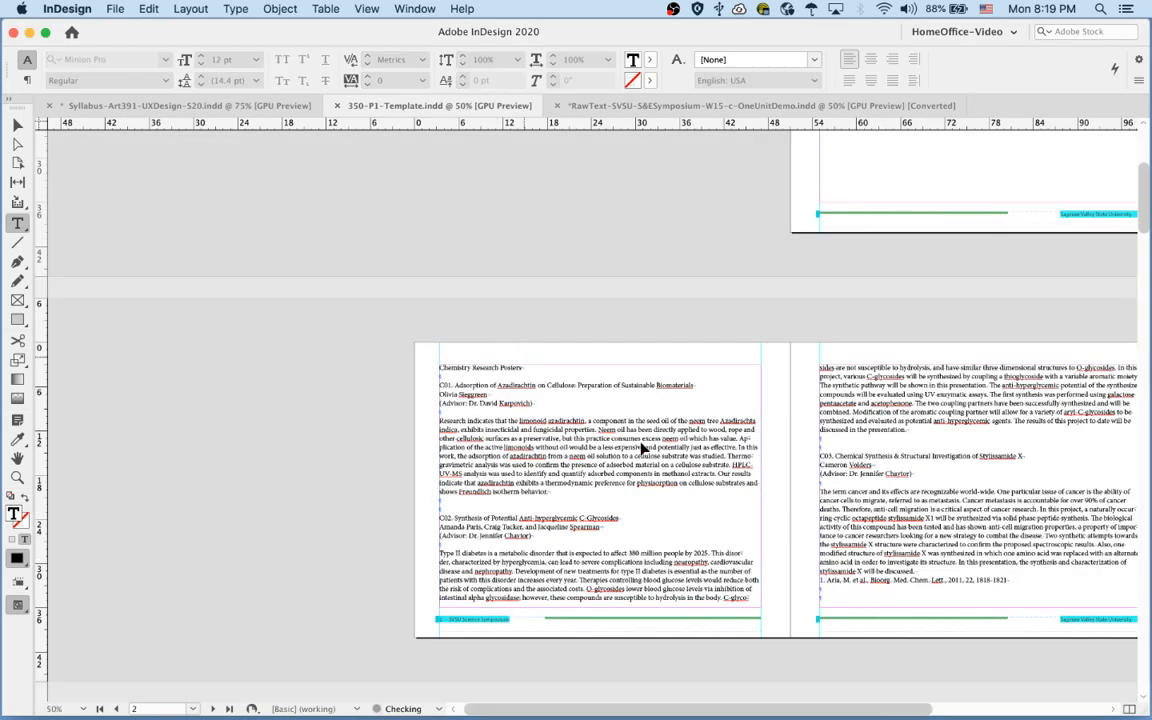
# Examine how the text flows across all spreads, from the empty first page to the end of the last spread
pyautogui.keyDown('alt'); pyautogui.keyDown('super'); pyautogui.click(664, 455); pyautogui.keyUp('super'); pyautogui.keyUp('alt')
pyautogui.keyDown('alt'); pyautogui.keyDown('super'); pyautogui.click(665, 455); pyautogui.keyUp('super'); pyautogui.keyUp('alt')
pyautogui.keyDown('alt'); pyautogui.keyDown('super'); pyautogui.click(666, 455); pyautogui.keyUp('super'); pyautogui.keyUp('alt')
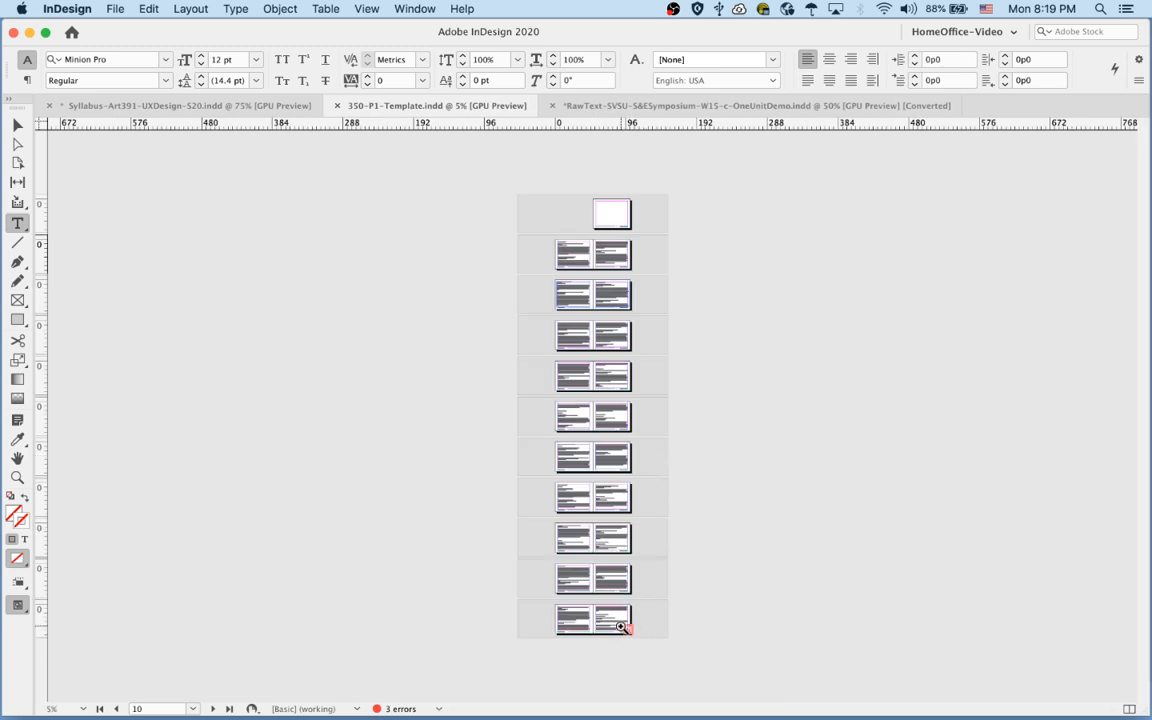
pyautogui.scroll(2, 628, 633)
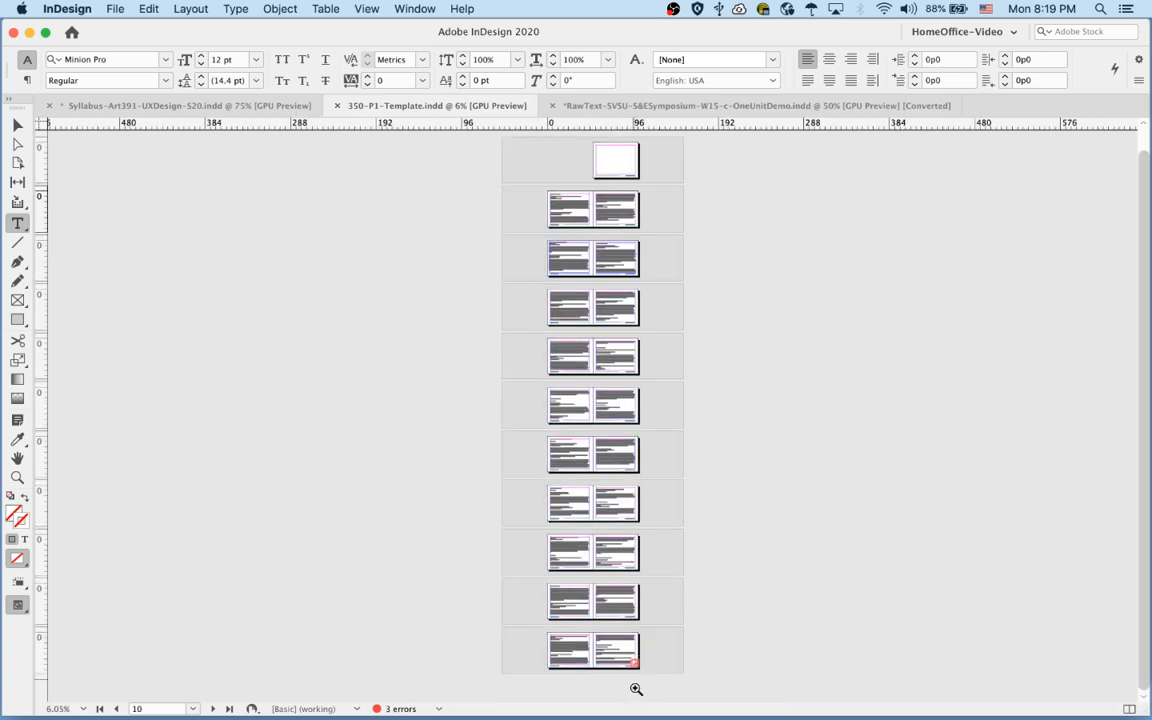
pyautogui.scroll(1, 600, 650)
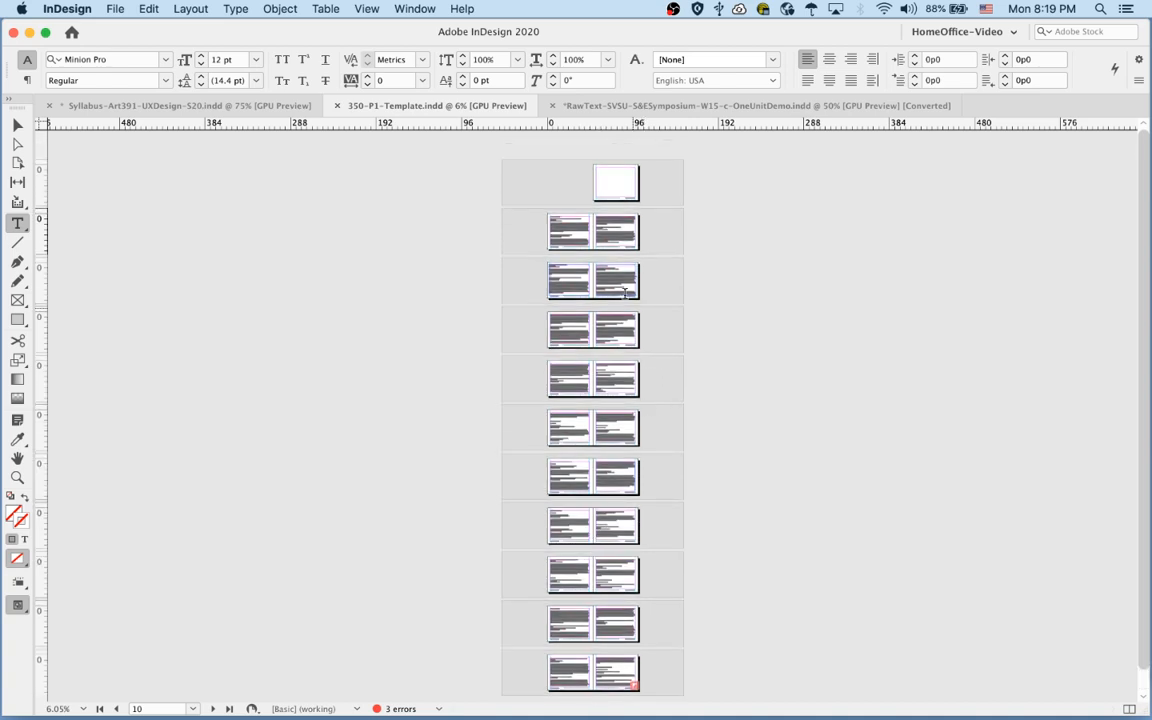
pyautogui.keyDown('super'); pyautogui.click(581, 234); pyautogui.keyUp('super')
pyautogui.keyDown('super'); pyautogui.click(638, 316); pyautogui.keyUp('super')
pyautogui.keyDown('super'); pyautogui.click(638, 316); pyautogui.keyUp('super')
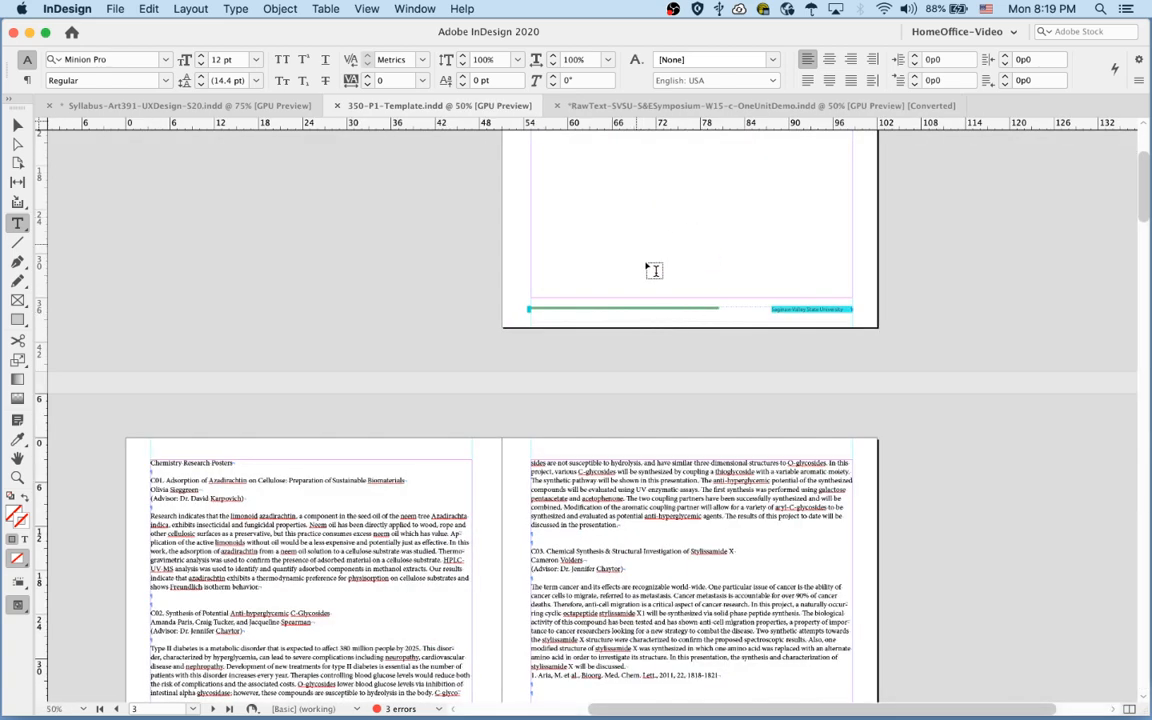
pyautogui.keyDown('alt'); pyautogui.keyDown('super'); pyautogui.click(722, 218); pyautogui.keyUp('super'); pyautogui.keyUp('alt')
pyautogui.keyDown('alt'); pyautogui.keyDown('super'); pyautogui.click(722, 218); pyautogui.keyUp('super'); pyautogui.keyUp('alt')
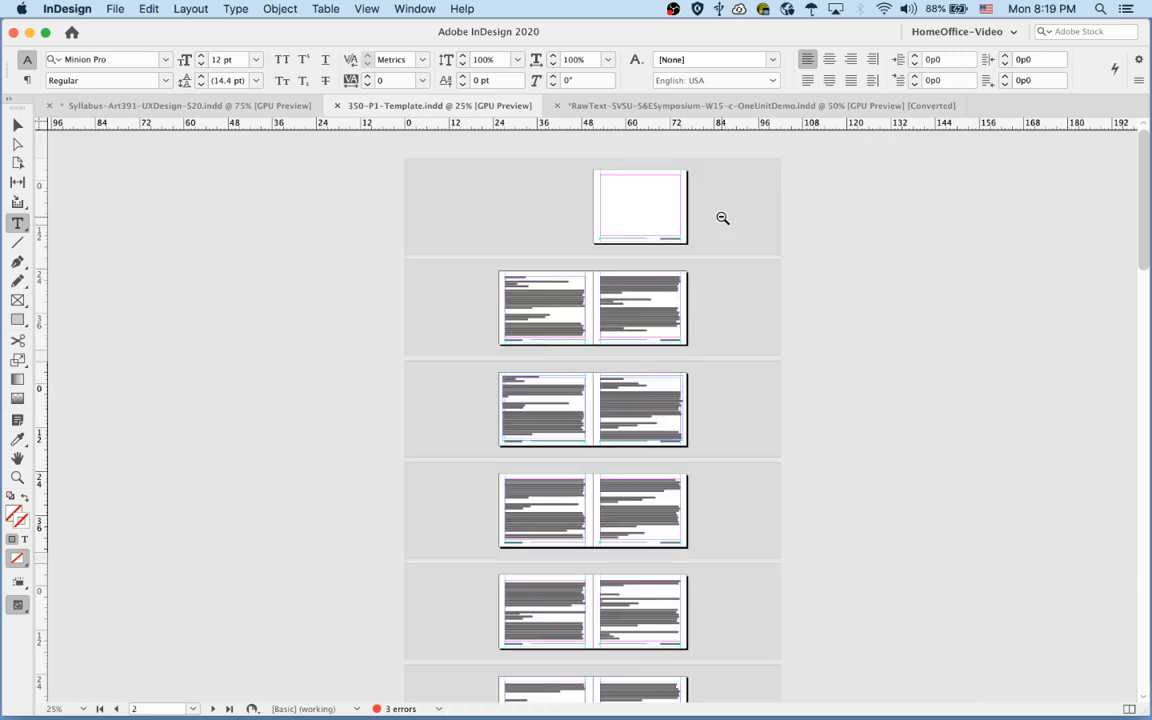
pyautogui.scroll(-5, 665, 520)
pyautogui.scroll(-6, 662, 538)
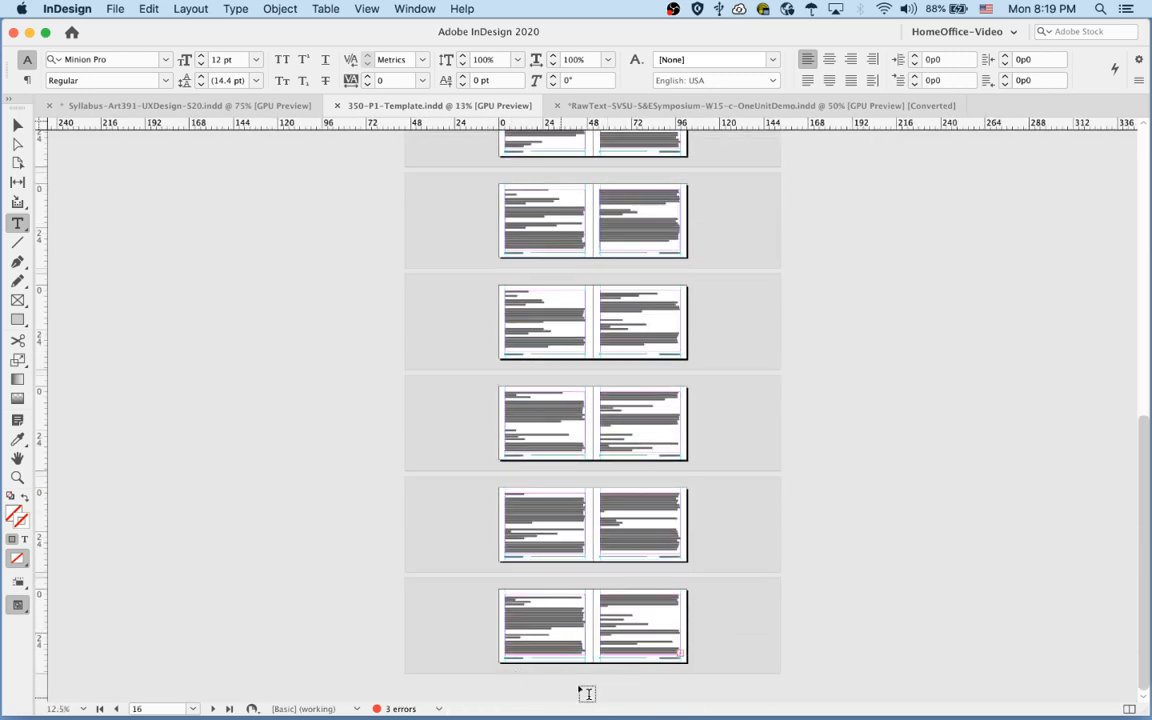
pyautogui.keyDown('alt'); pyautogui.keyDown('super'); pyautogui.click(615, 304); pyautogui.keyUp('super'); pyautogui.keyUp('alt')
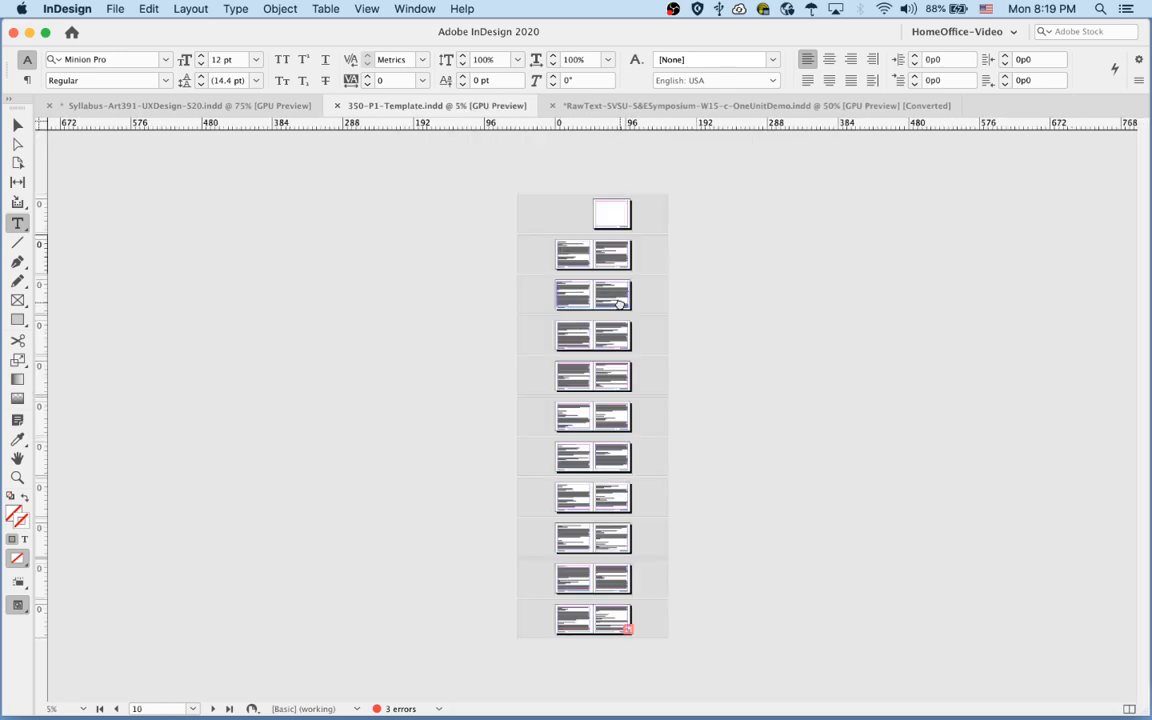
# Select the text frame containing the Chemistry Research Posters heading on page 2 with the Selection tool
pyautogui.click(576, 257)
pyautogui.click(656, 378)
pyautogui.click(655, 434)
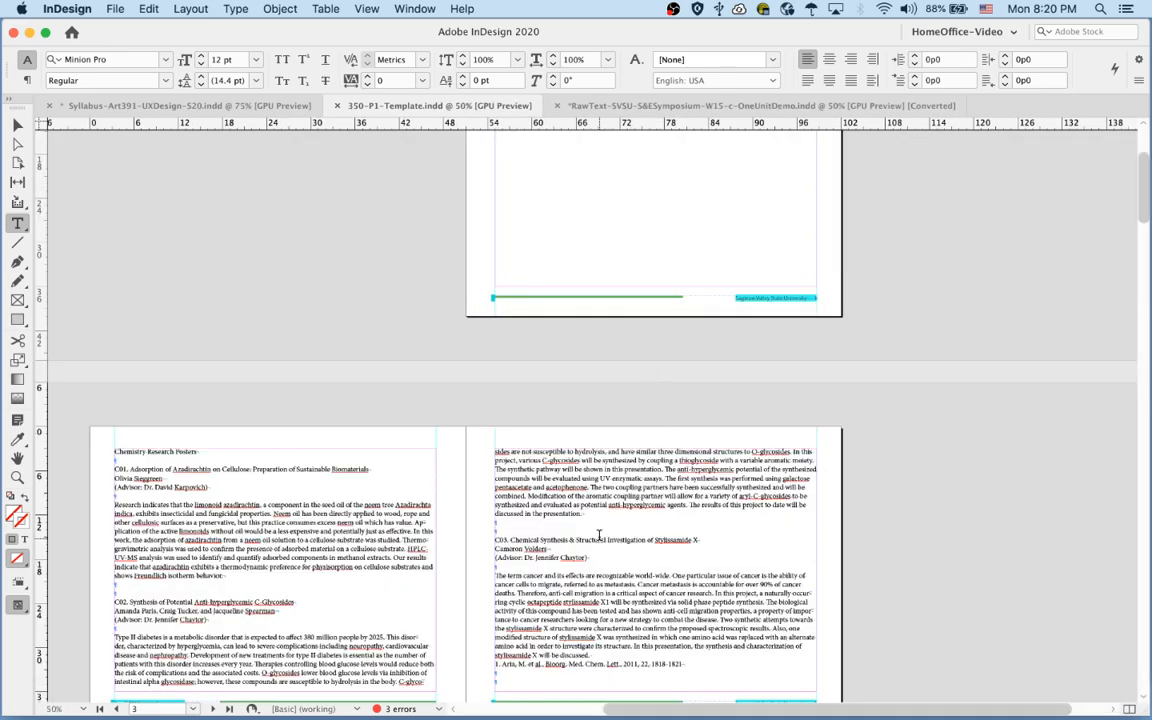
pyautogui.scroll(-4, 655, 434)
pyautogui.click(365, 396)
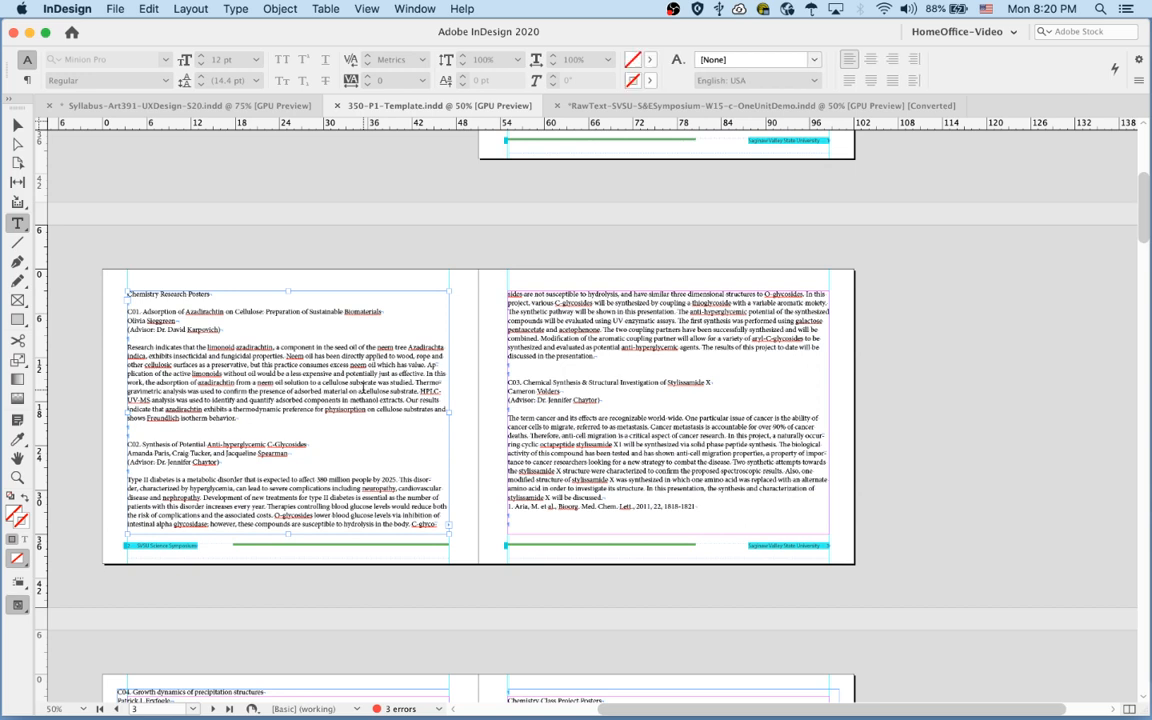
pyautogui.click(10, 126)
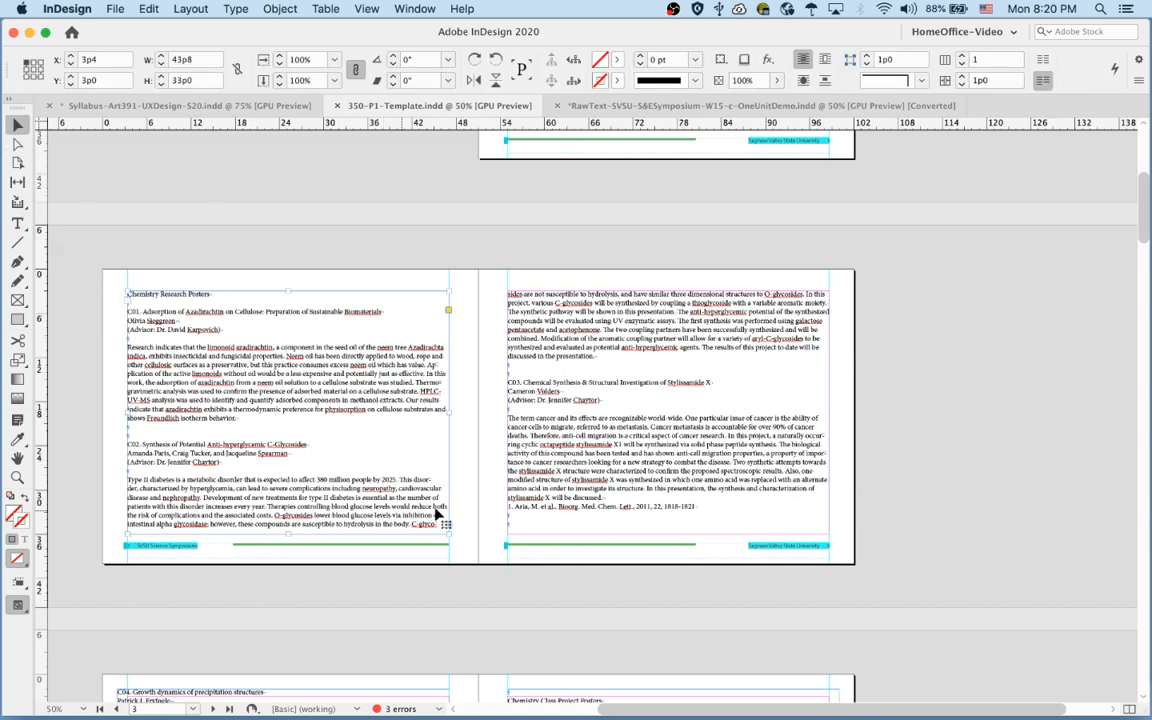
pyautogui.click(450, 527)
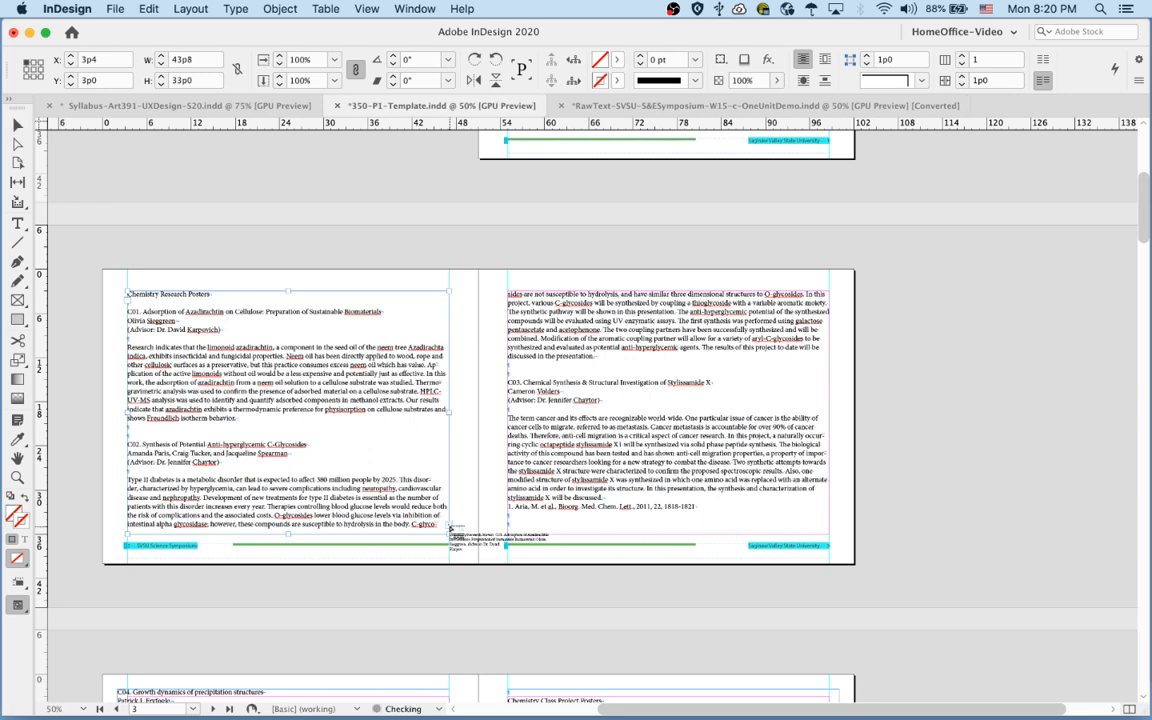
pyautogui.click(526, 308)
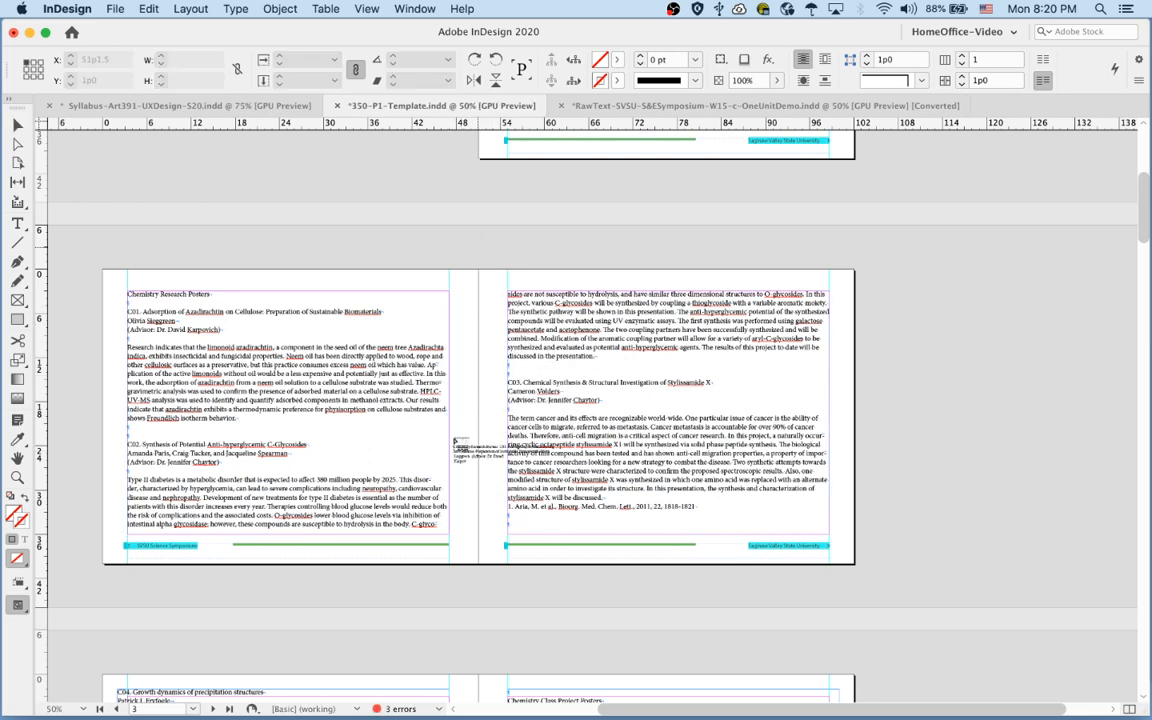
pyautogui.press('Escape')
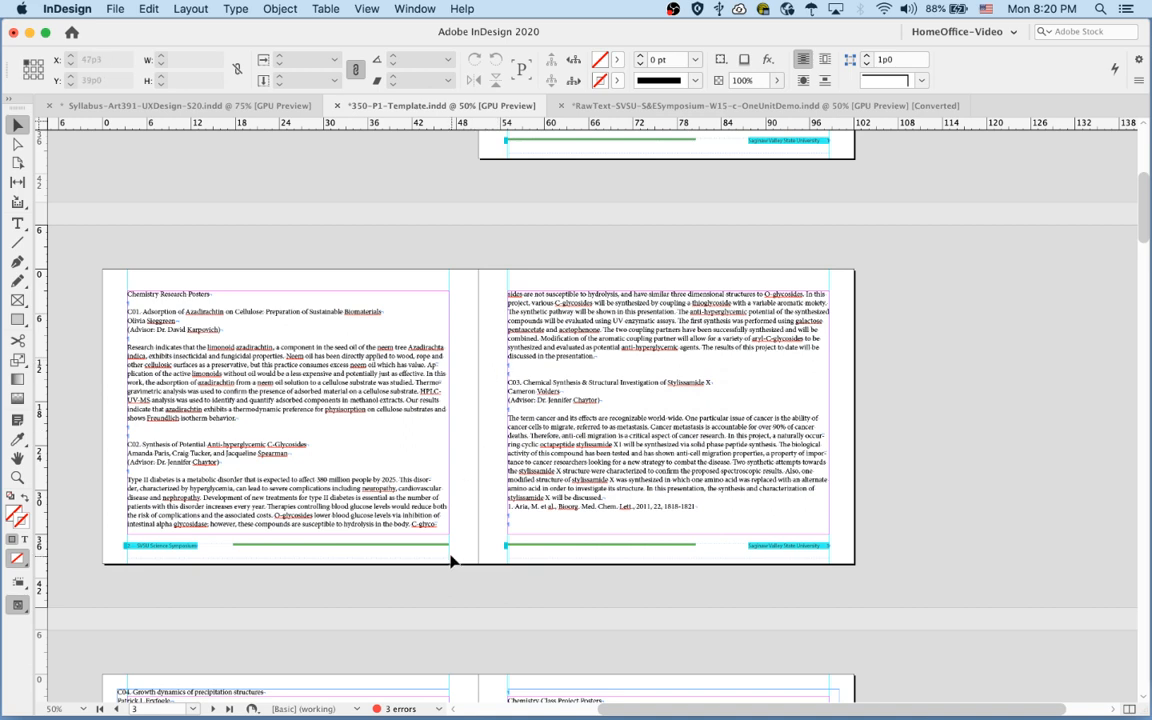
# Select the text frame on page 2 and show the text threads between the linked frames
pyautogui.click(420, 516)
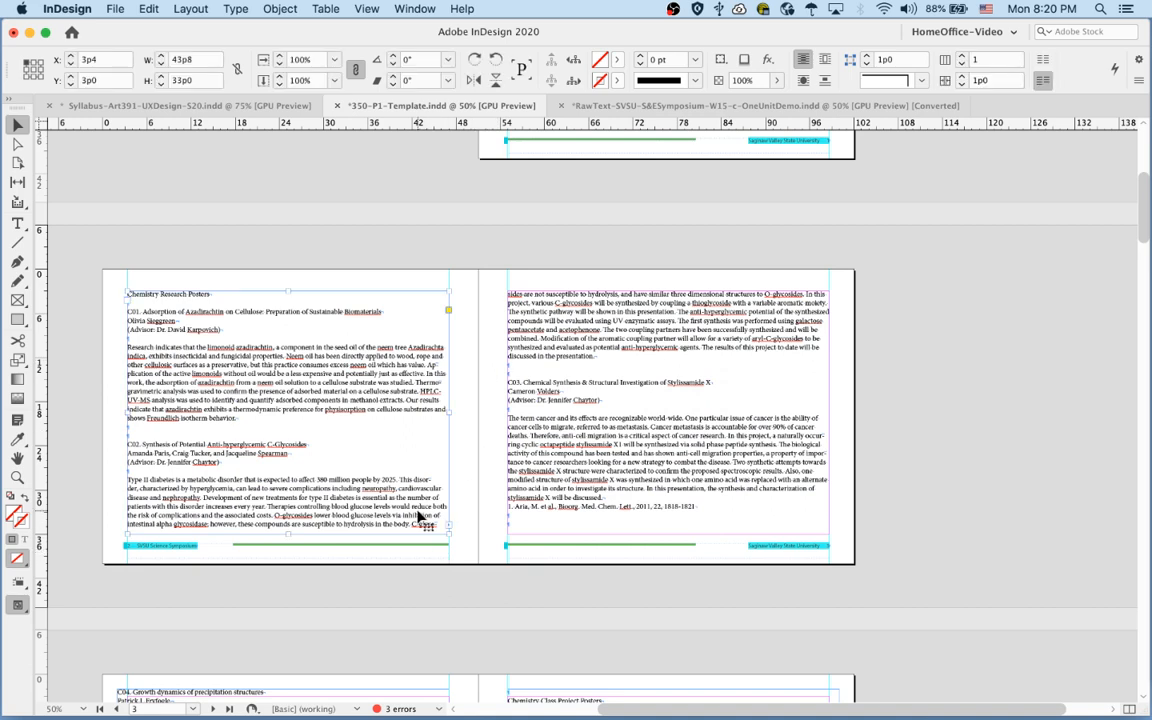
pyautogui.click(368, 9)
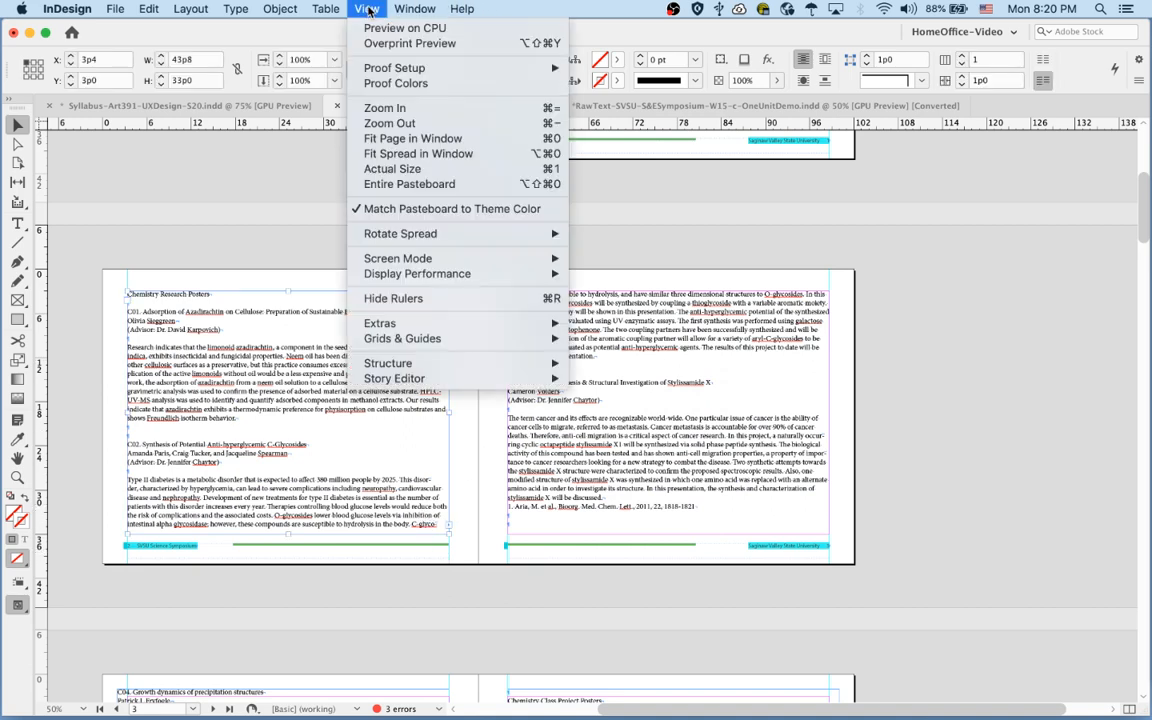
pyautogui.moveTo(460, 328)
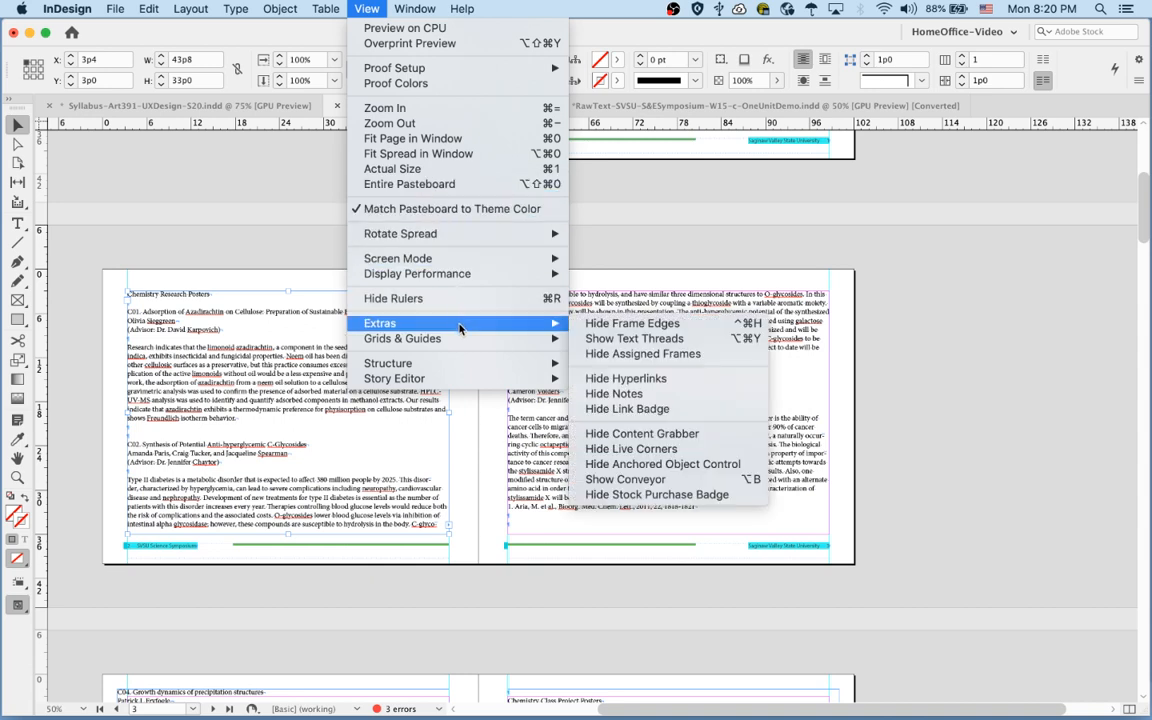
pyautogui.click(608, 340)
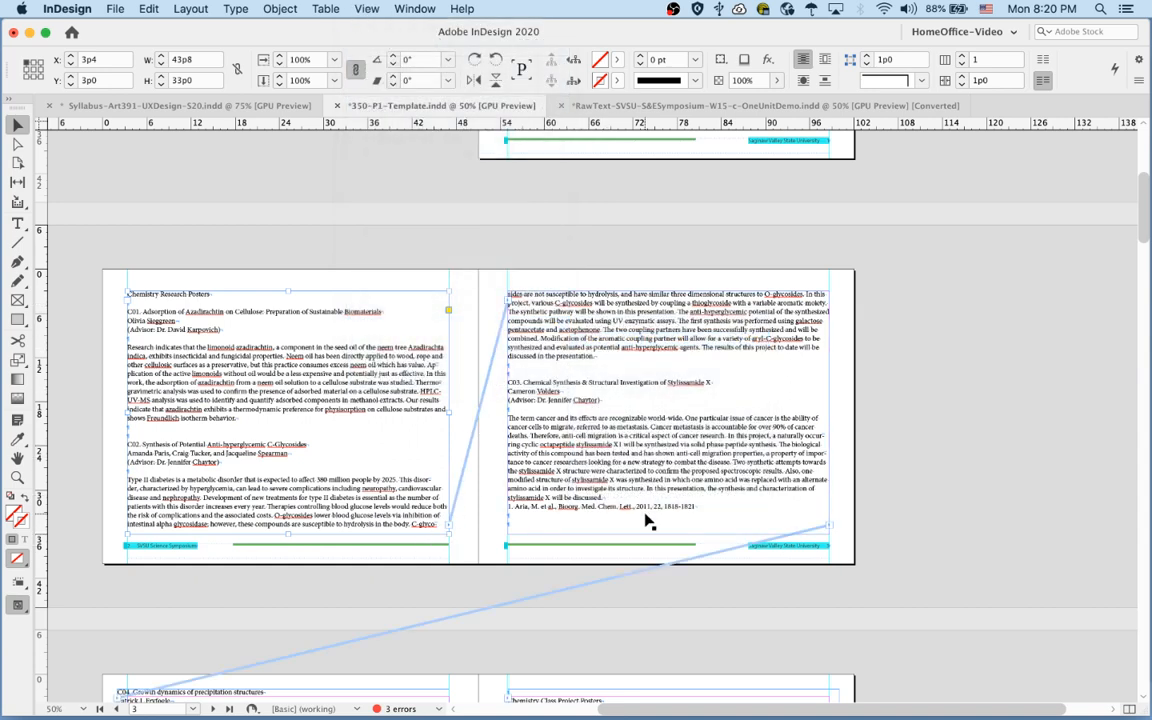
# Shorten the page 2 text frame to about 19p6 high, ending after C01, and the page 3 frame to end after C02
pyautogui.press('a')
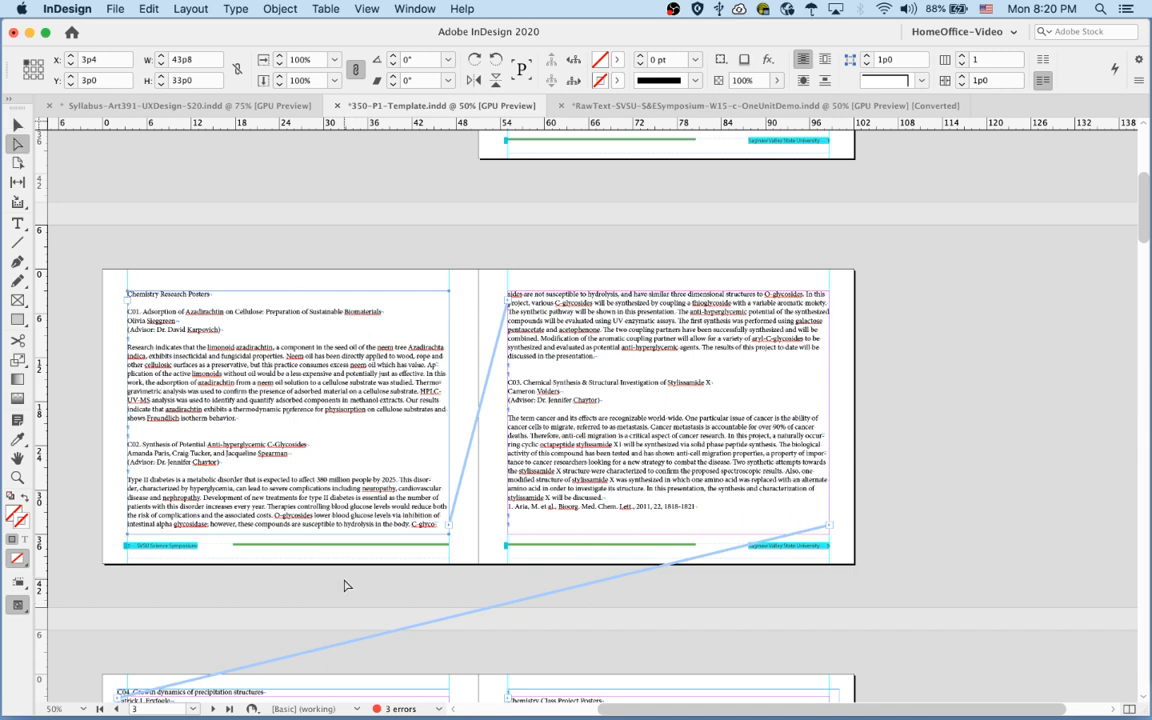
pyautogui.press('v')
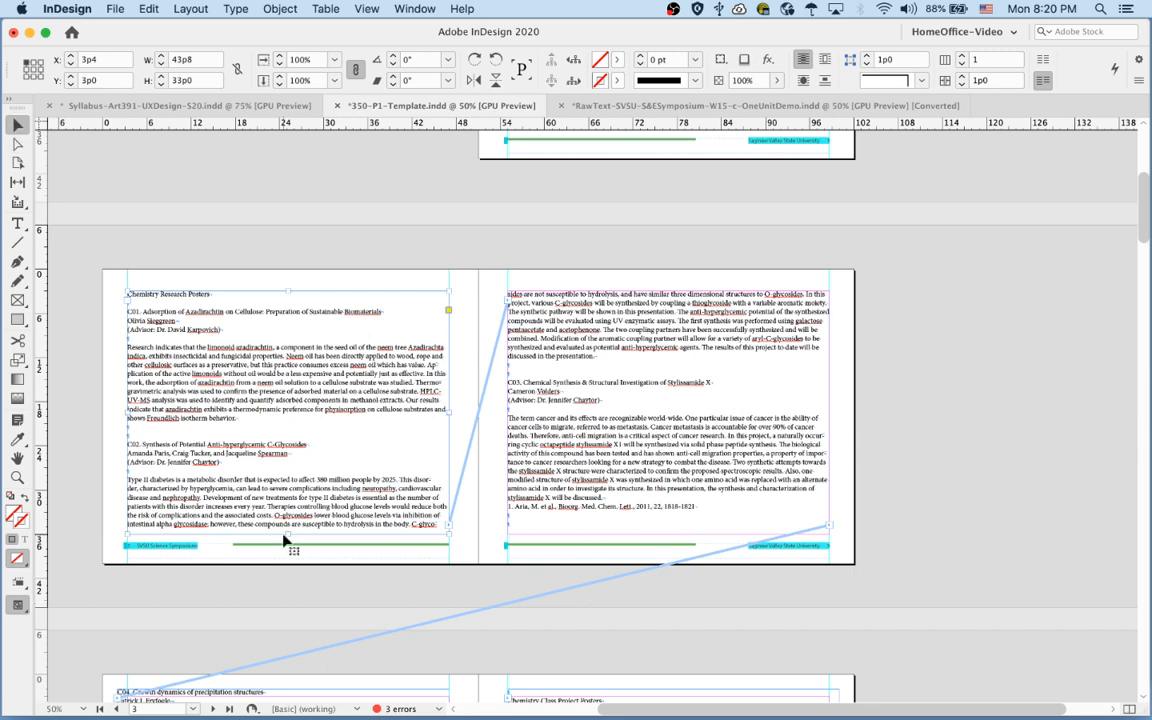
pyautogui.moveTo(288, 535); pyautogui.dragTo(288, 434)
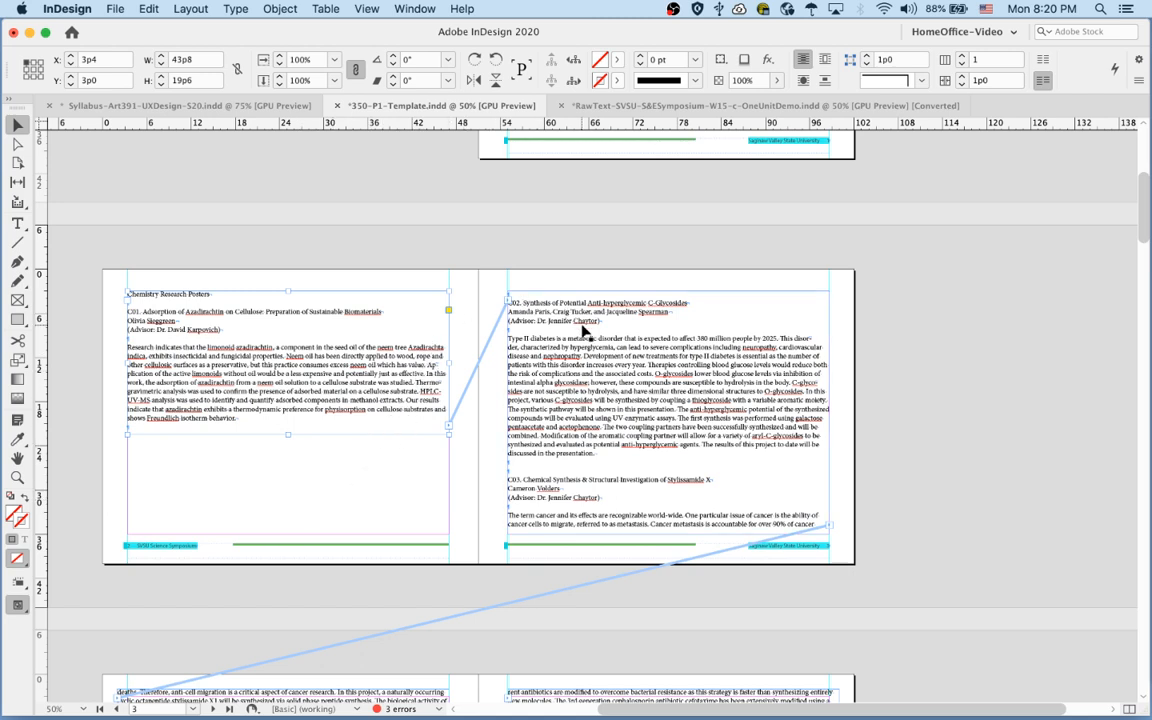
pyautogui.click(666, 530)
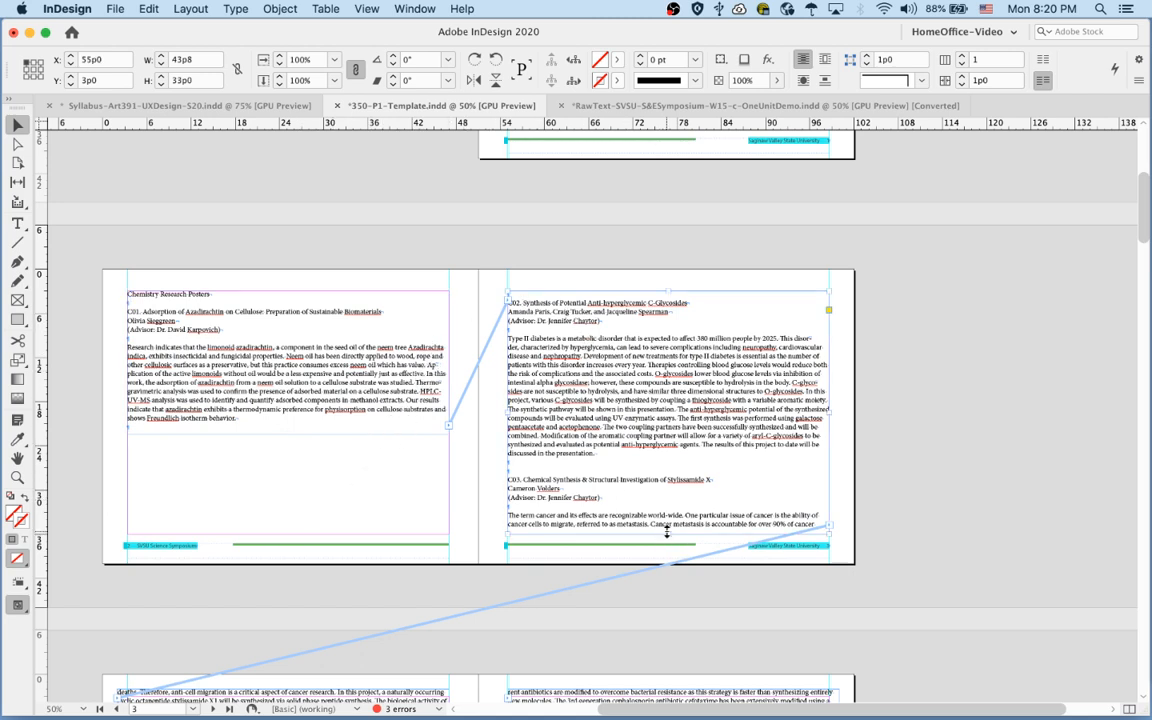
pyautogui.moveTo(666, 532); pyautogui.dragTo(667, 461)
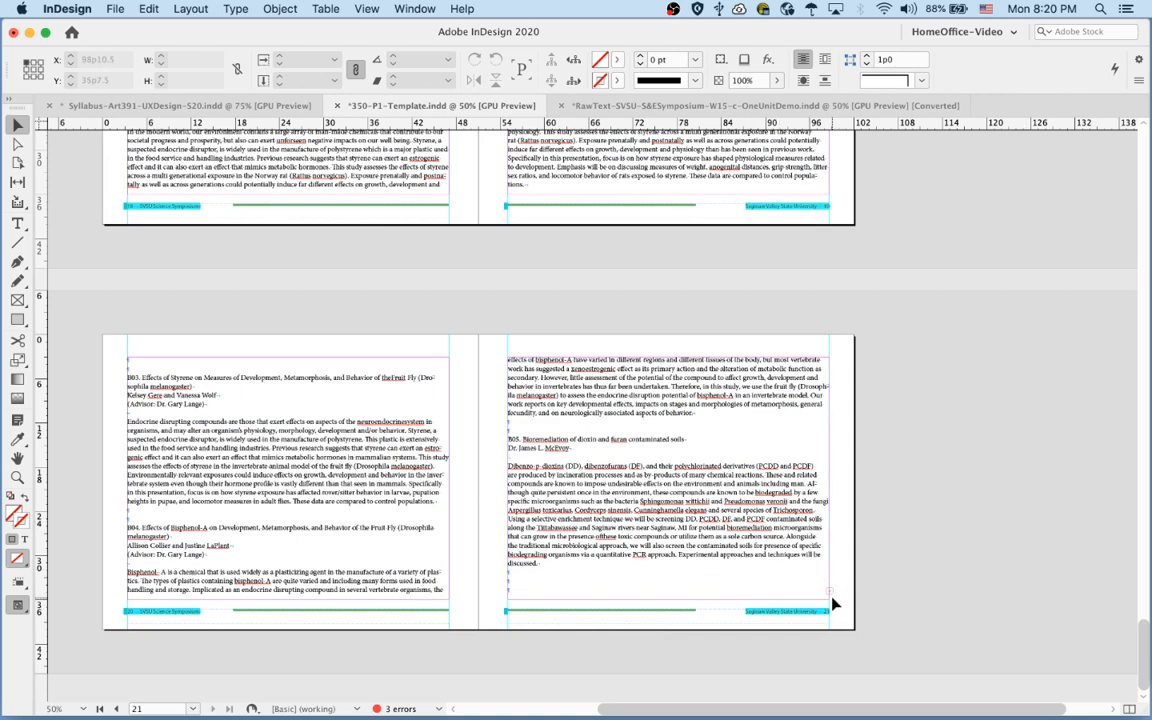
# Review the reflowed text from the last spread back to the first, finishing with a 100% view of the C01 abstract on page 2
pyautogui.scroll(15, 836, 602)
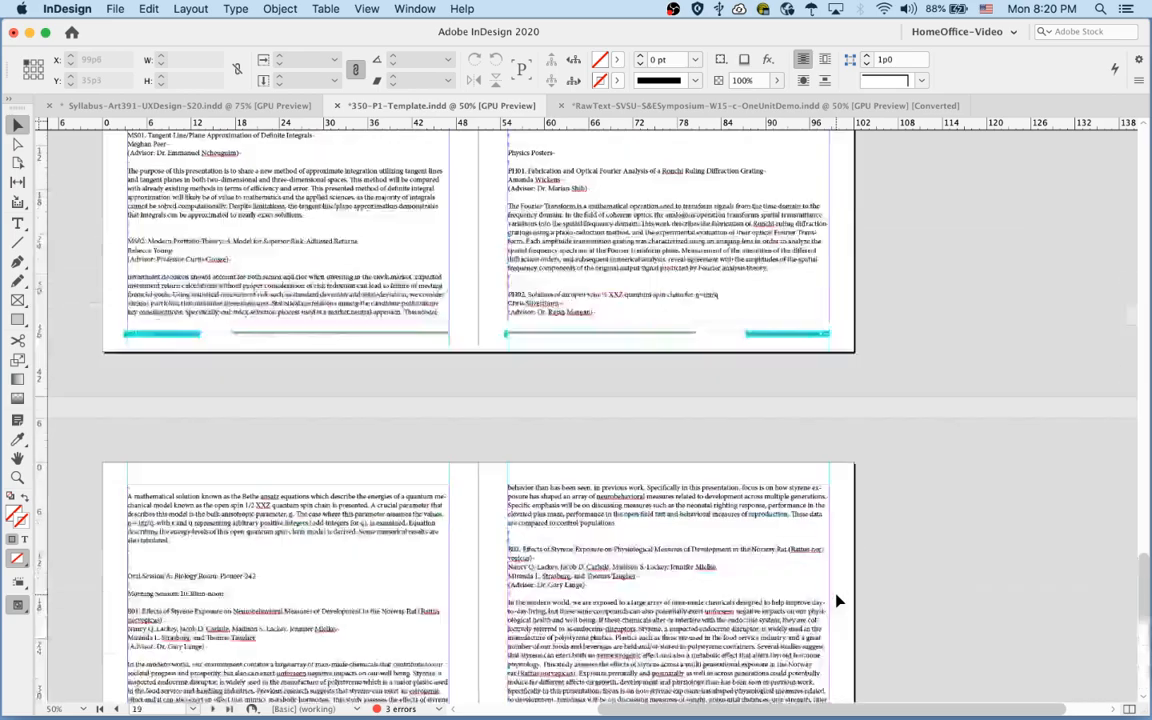
pyautogui.scroll(20, 838, 601)
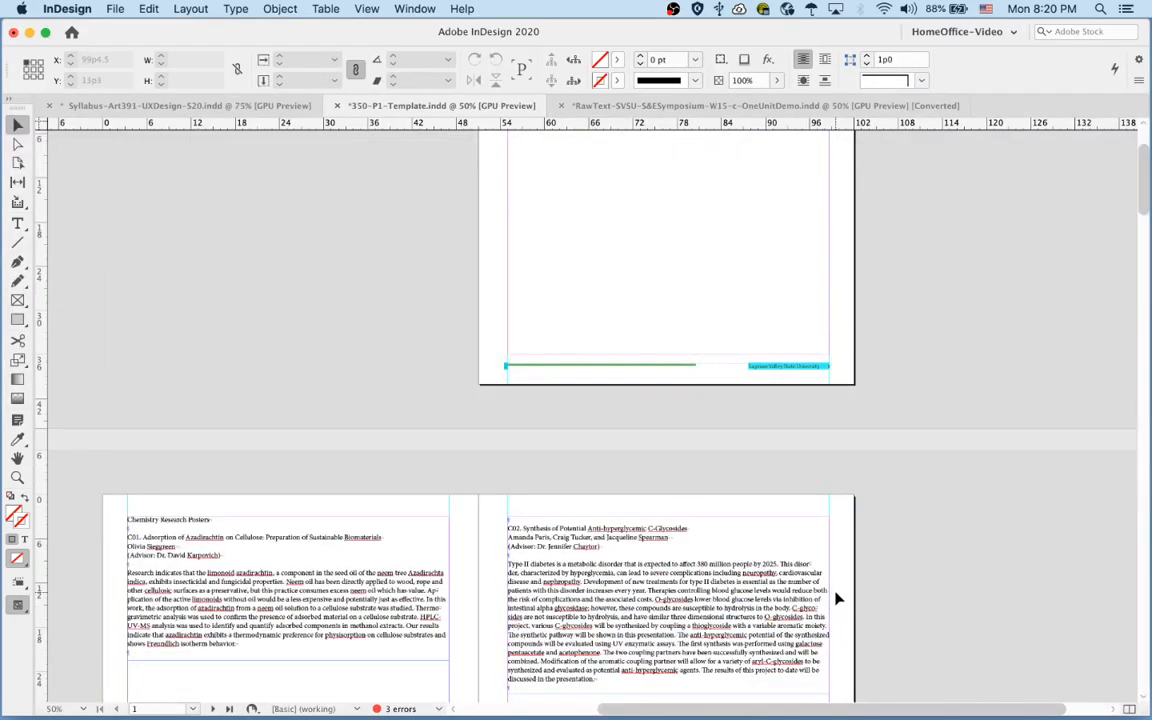
pyautogui.scroll(-2, 838, 600)
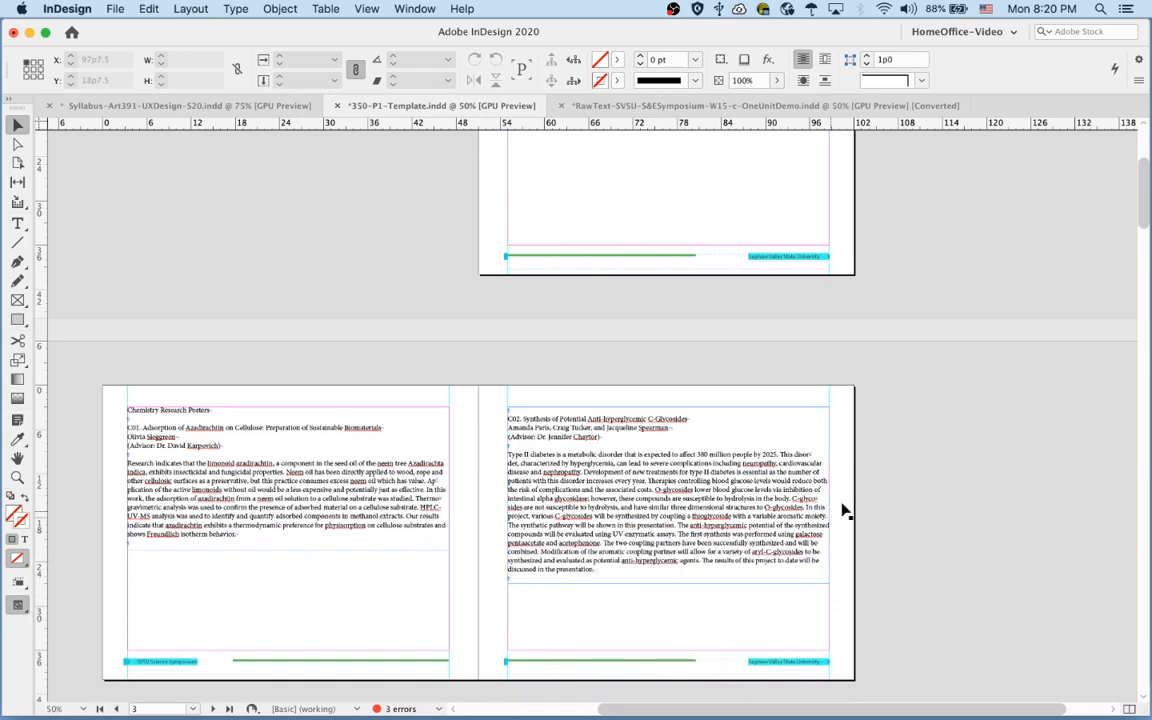
pyautogui.moveTo(602, 532); pyautogui.dragTo(739, 475)
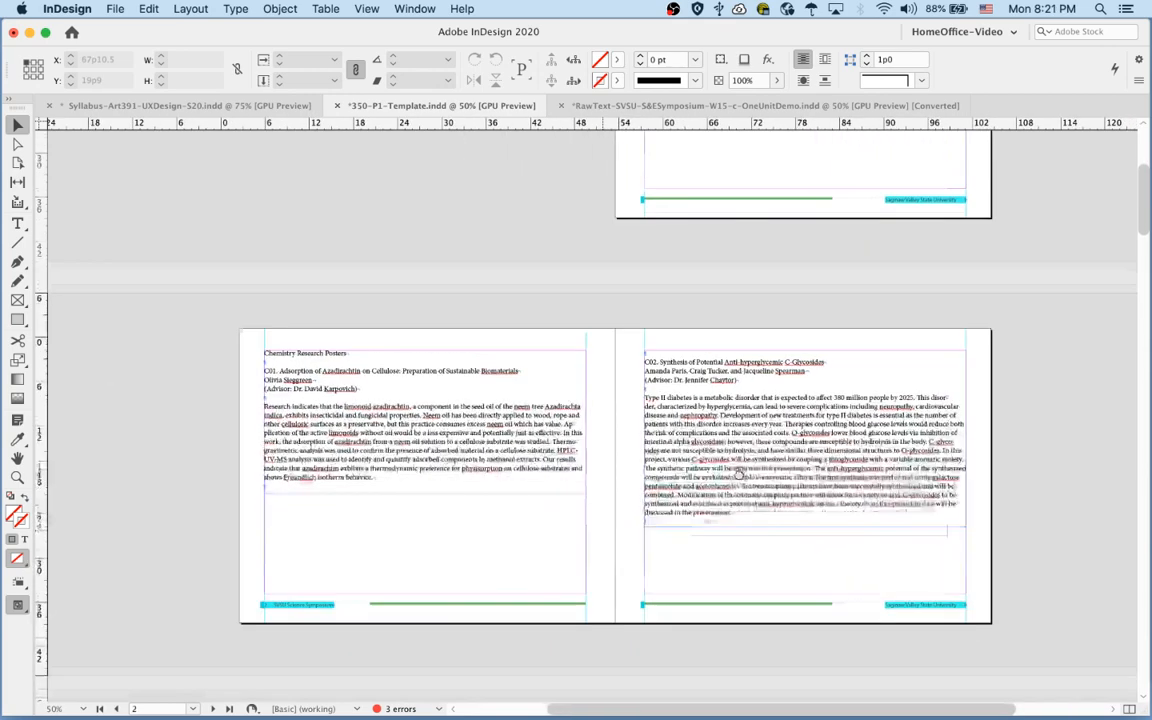
pyautogui.keyDown('super'); pyautogui.click(466, 458); pyautogui.keyUp('super')
pyautogui.keyDown('super'); pyautogui.click(466, 458); pyautogui.keyUp('super')
pyautogui.moveTo(589, 381); pyautogui.dragTo(424, 544)
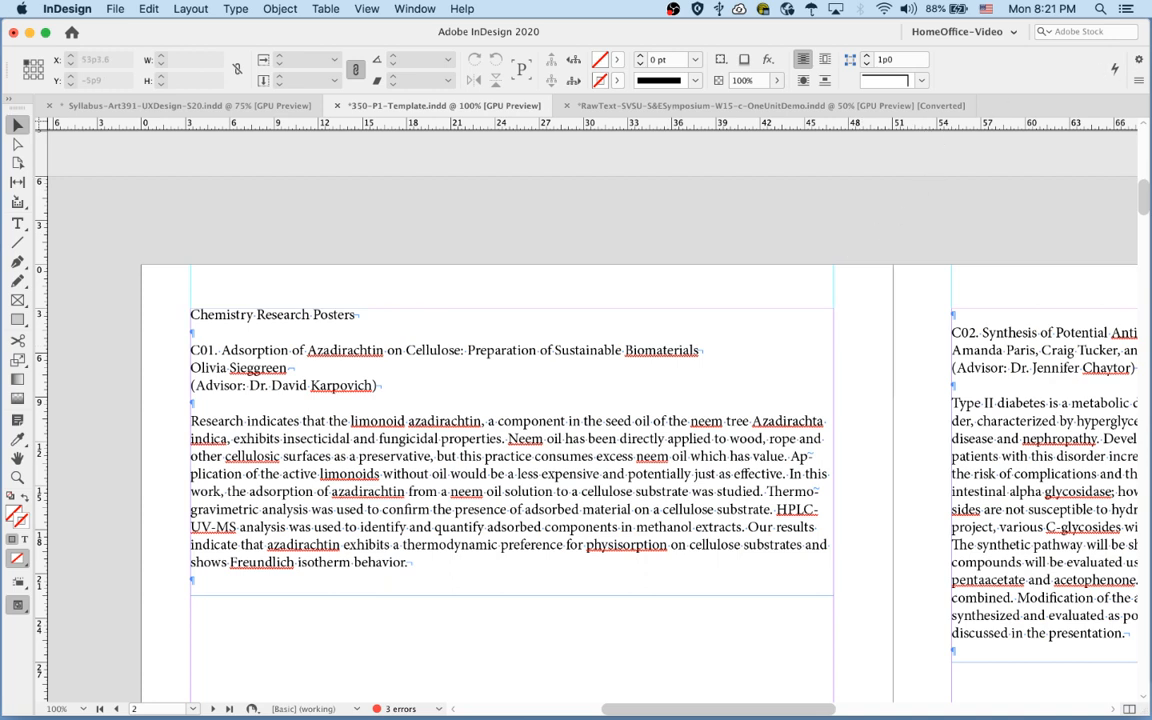
# Change the font of the whole C01 entry, from its title through the abstract text, to Open Sans Regular
pyautogui.press('super+t')
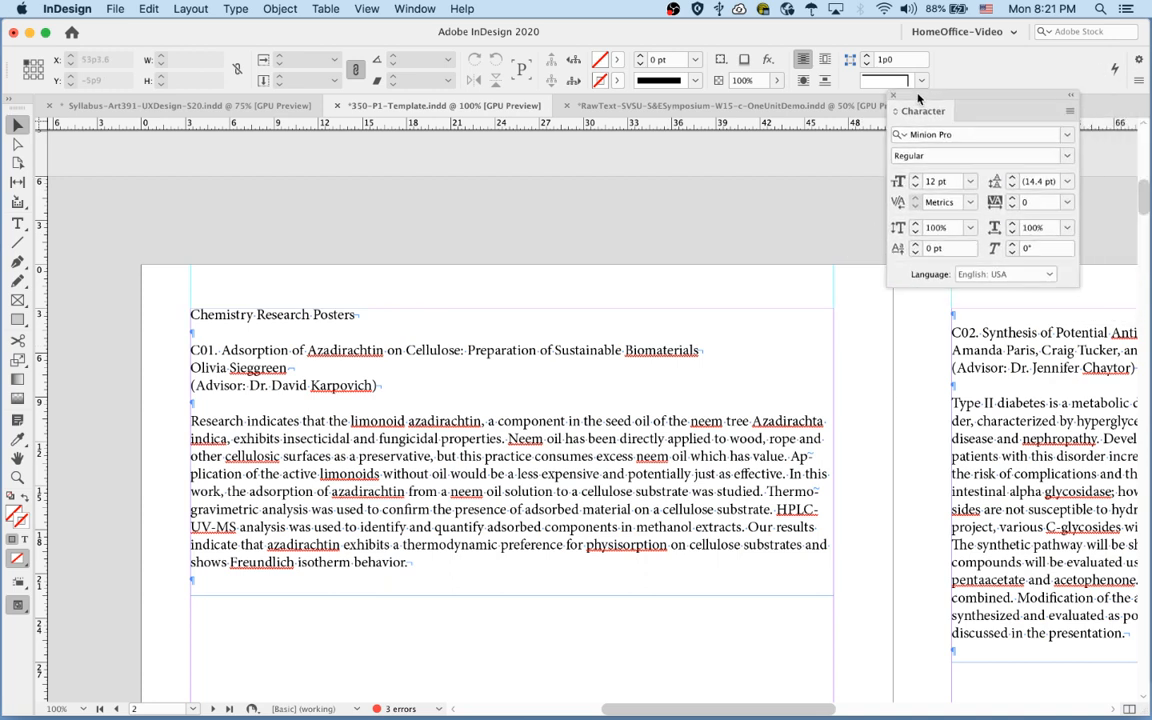
pyautogui.moveTo(885, 118); pyautogui.dragTo(817, 146)
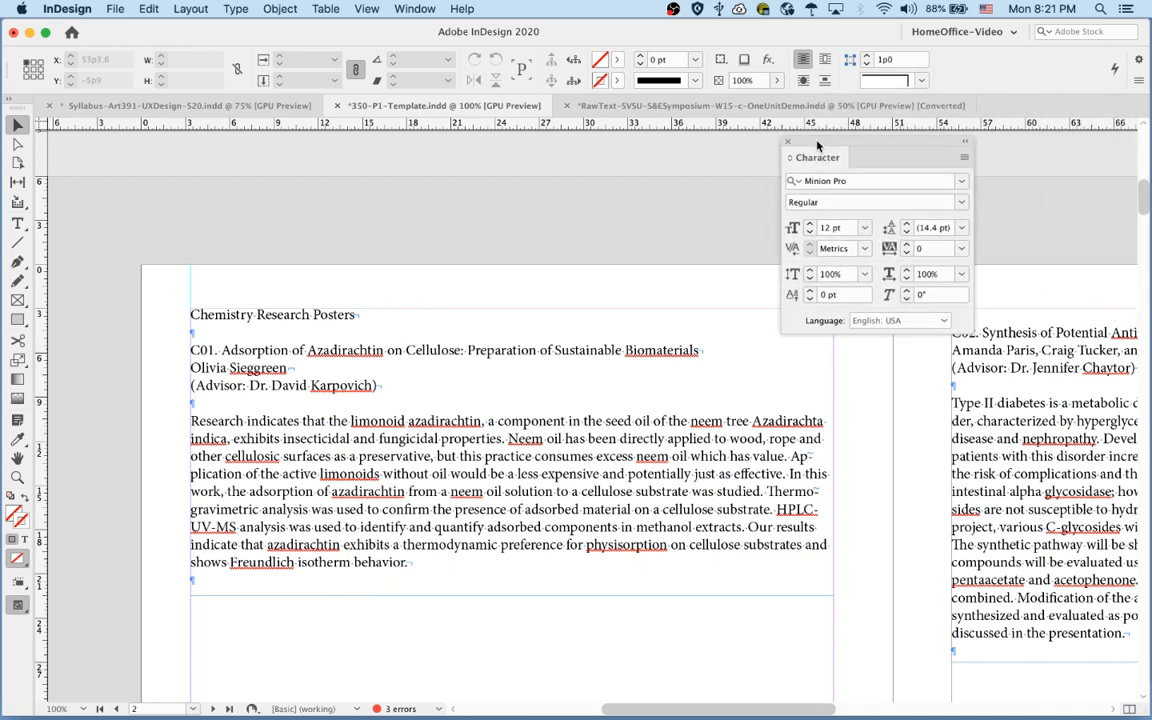
pyautogui.press('t')
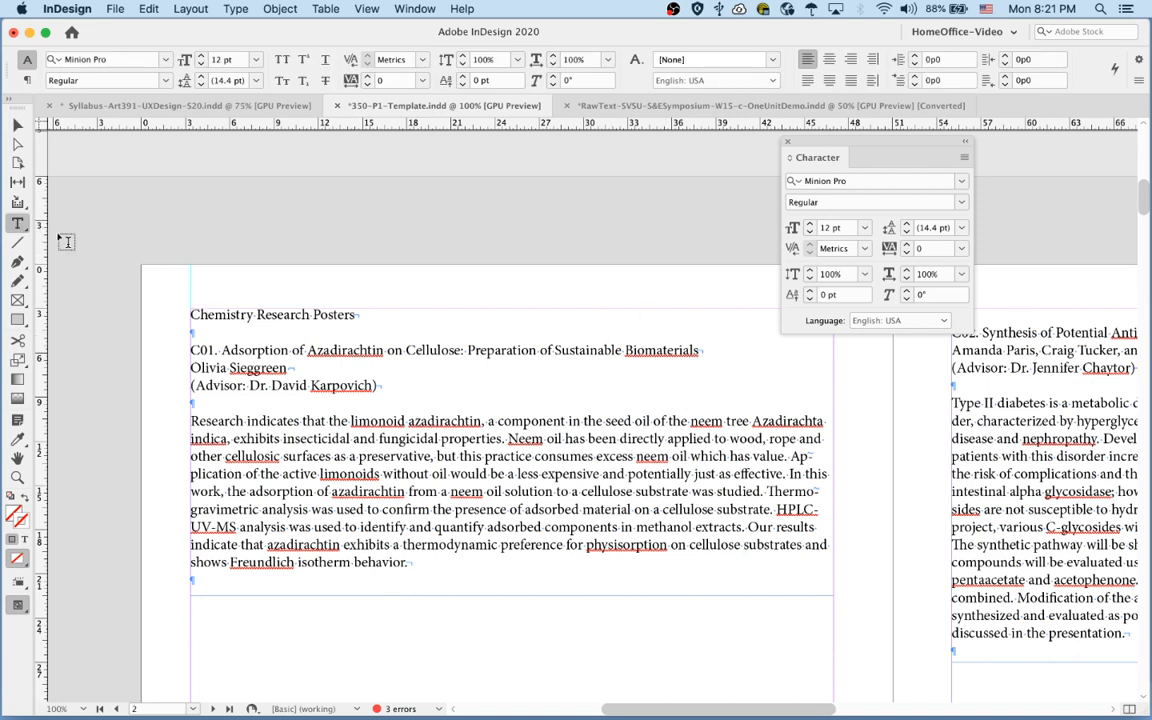
pyautogui.moveTo(191, 350); pyautogui.dragTo(423, 558)
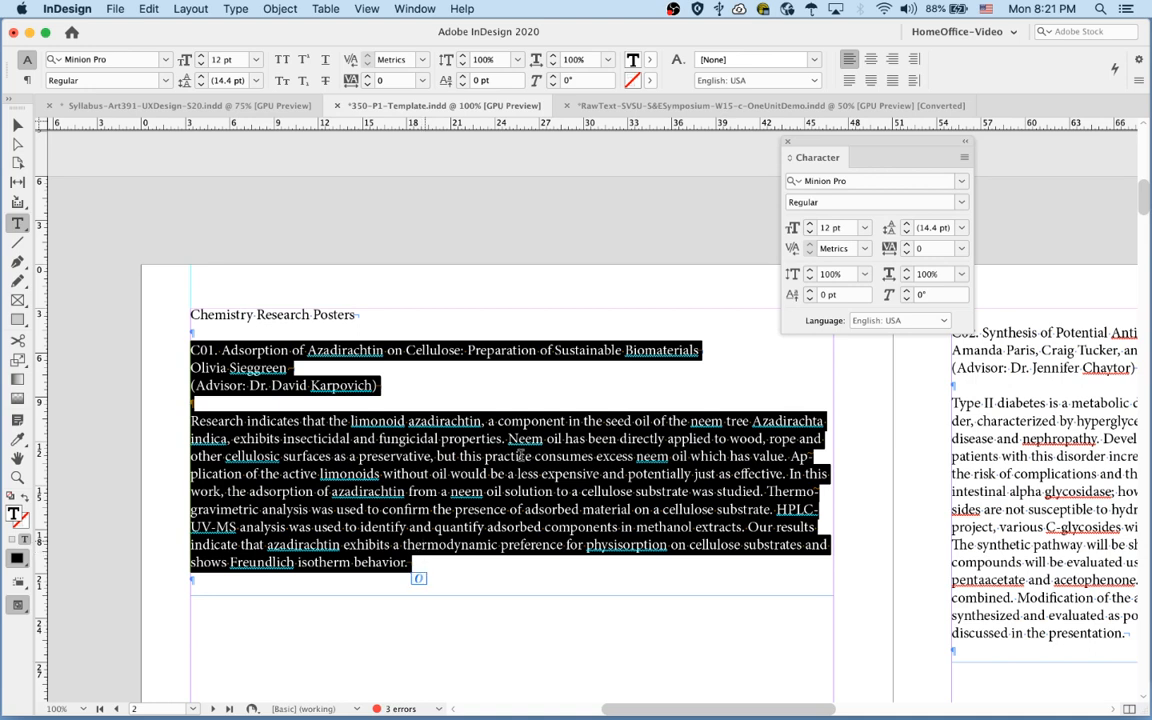
pyautogui.click(945, 181)
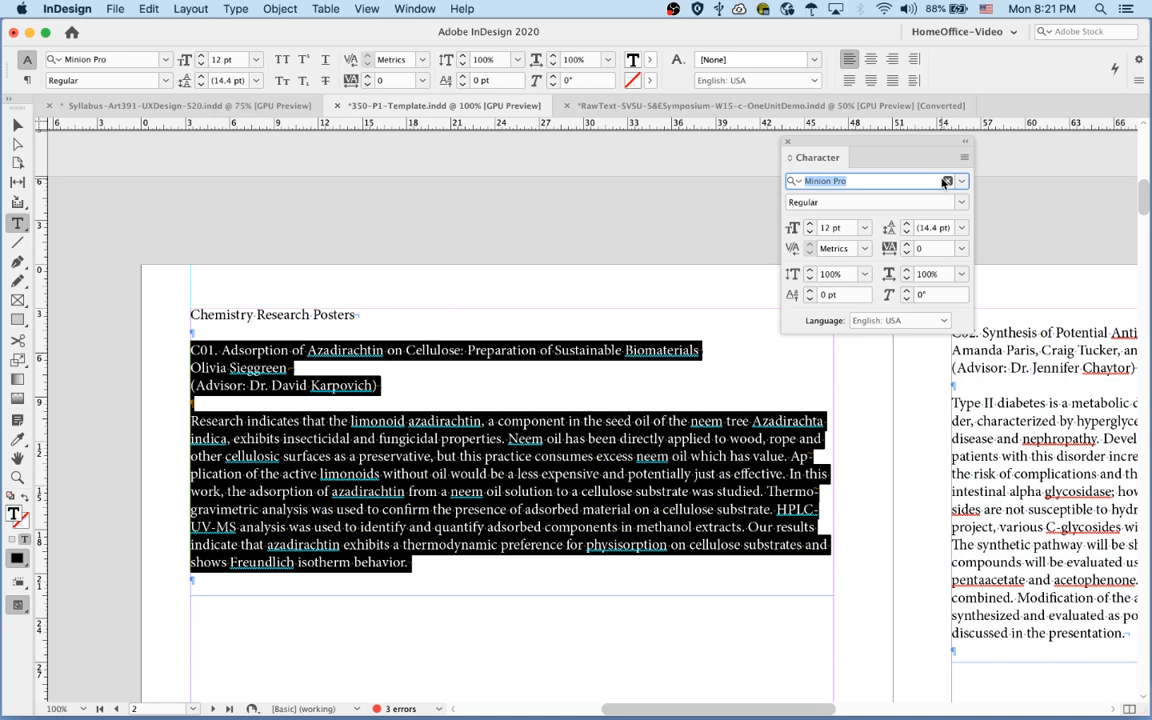
pyautogui.write('Open')
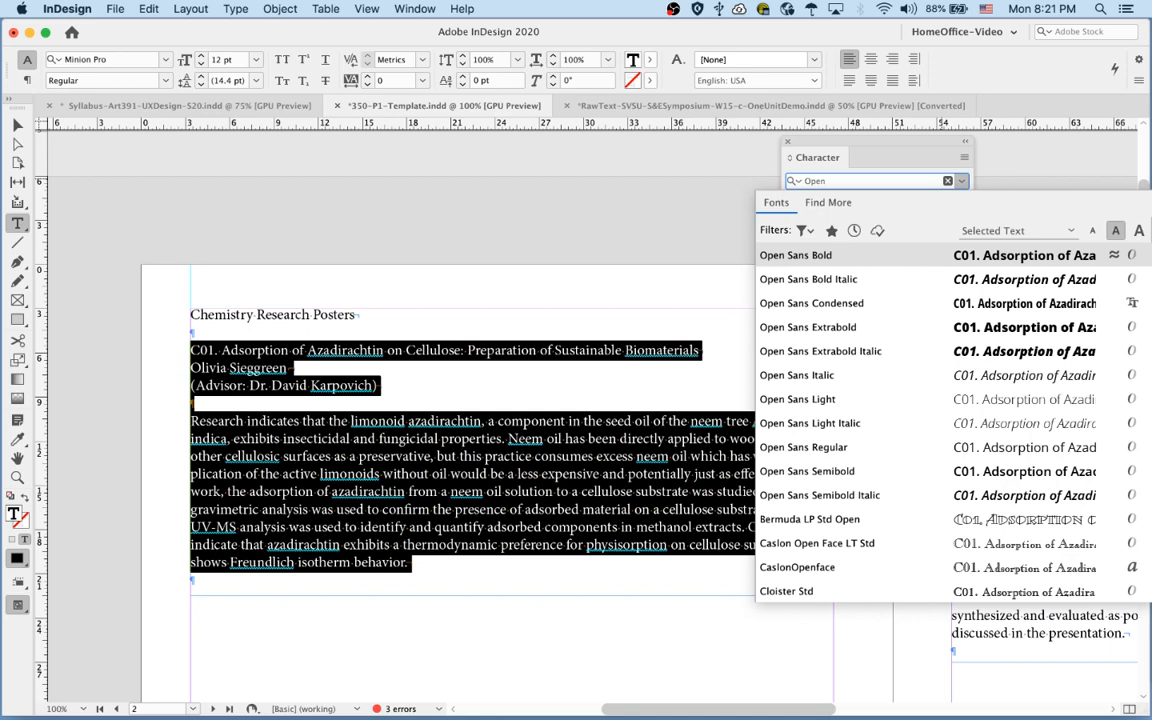
pyautogui.press('Down')
pyautogui.press('Down')
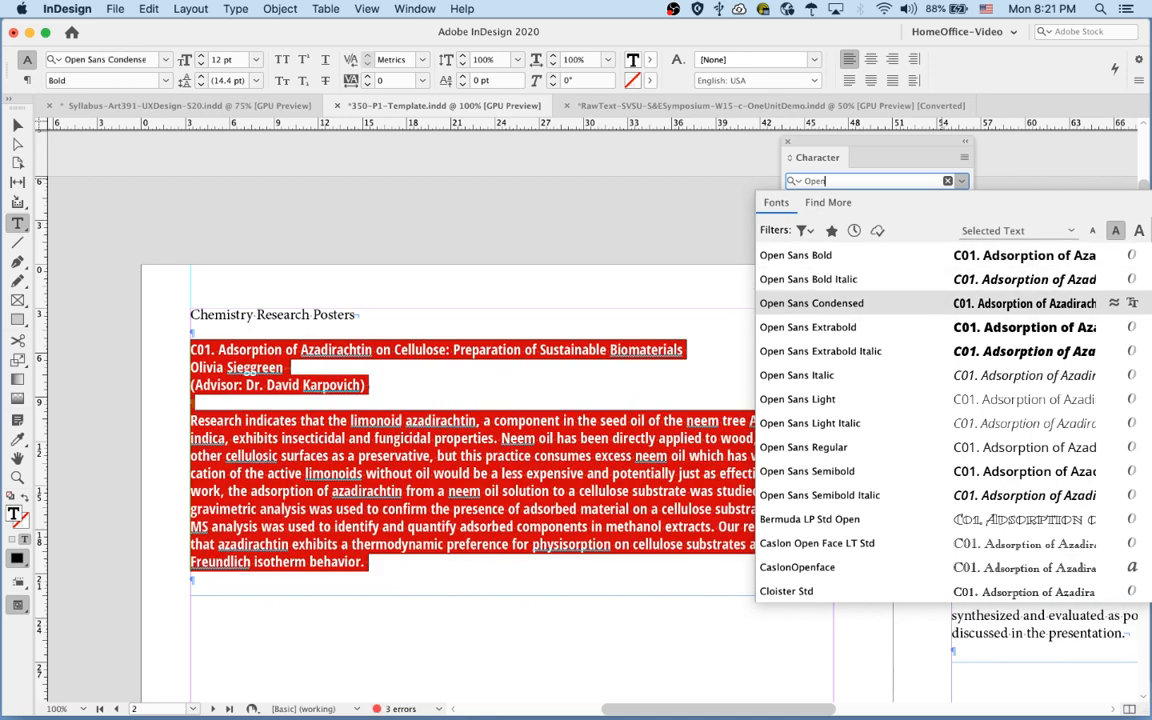
pyautogui.press('Down')
pyautogui.press('Down')
pyautogui.press('Down')
pyautogui.press('Down')
pyautogui.press('Down')
pyautogui.press('Down')
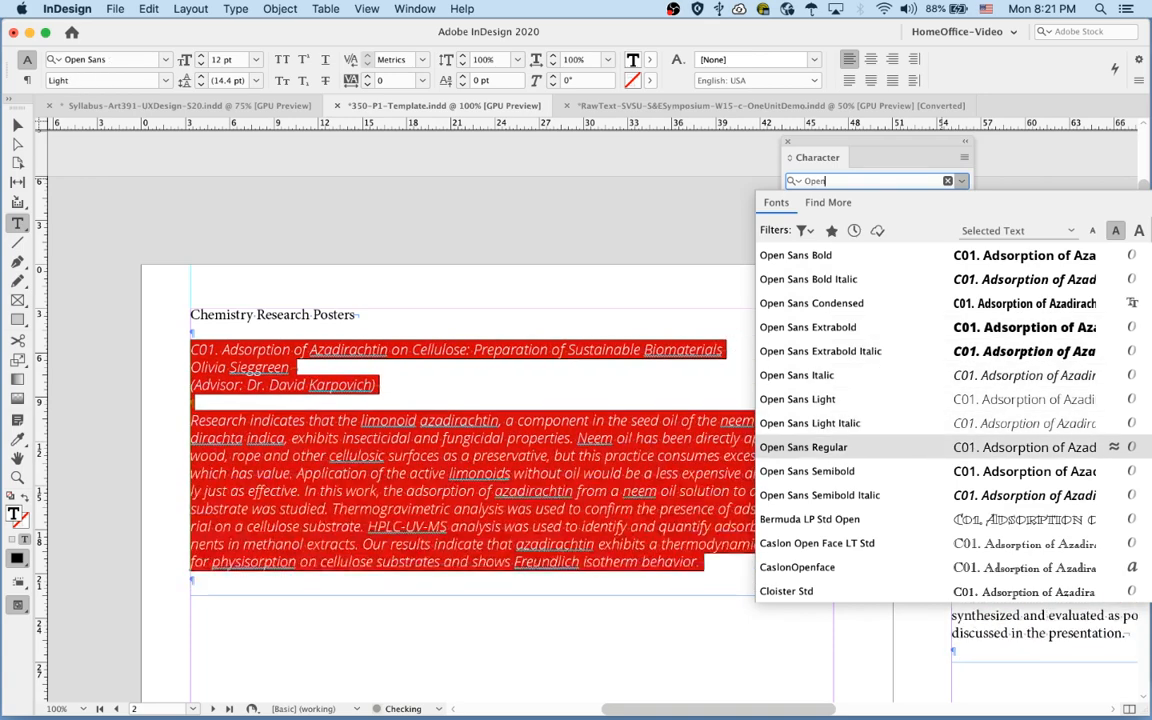
pyautogui.press('Return')
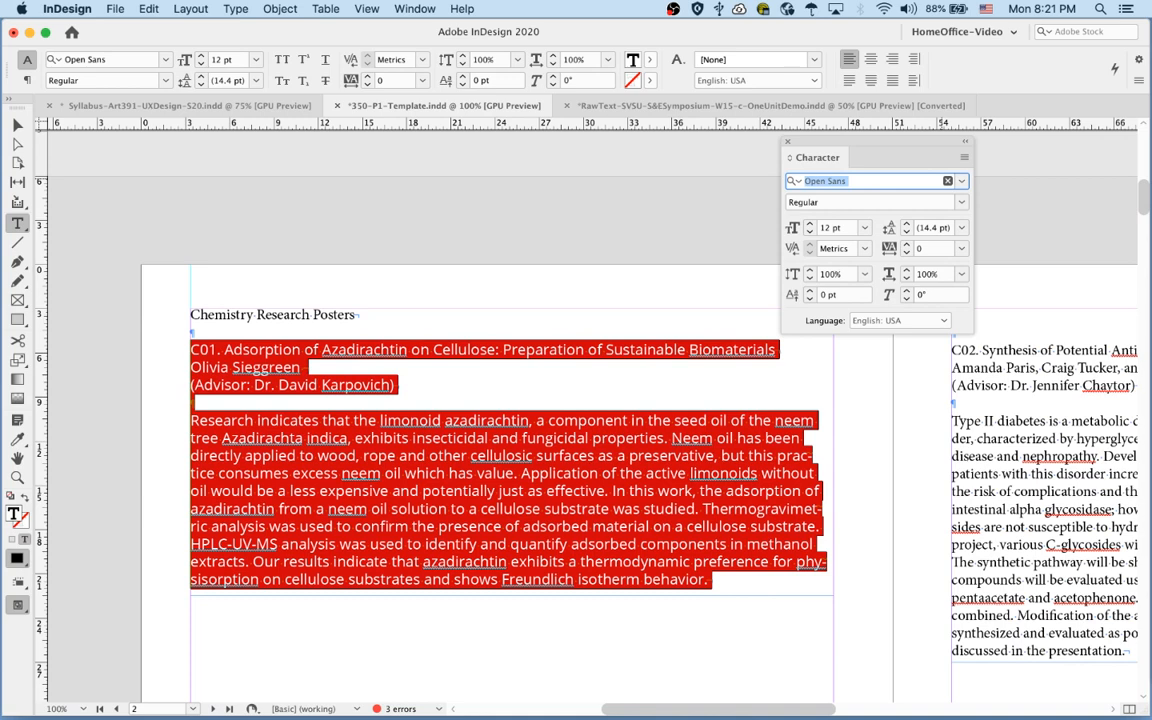
pyautogui.press('Escape')
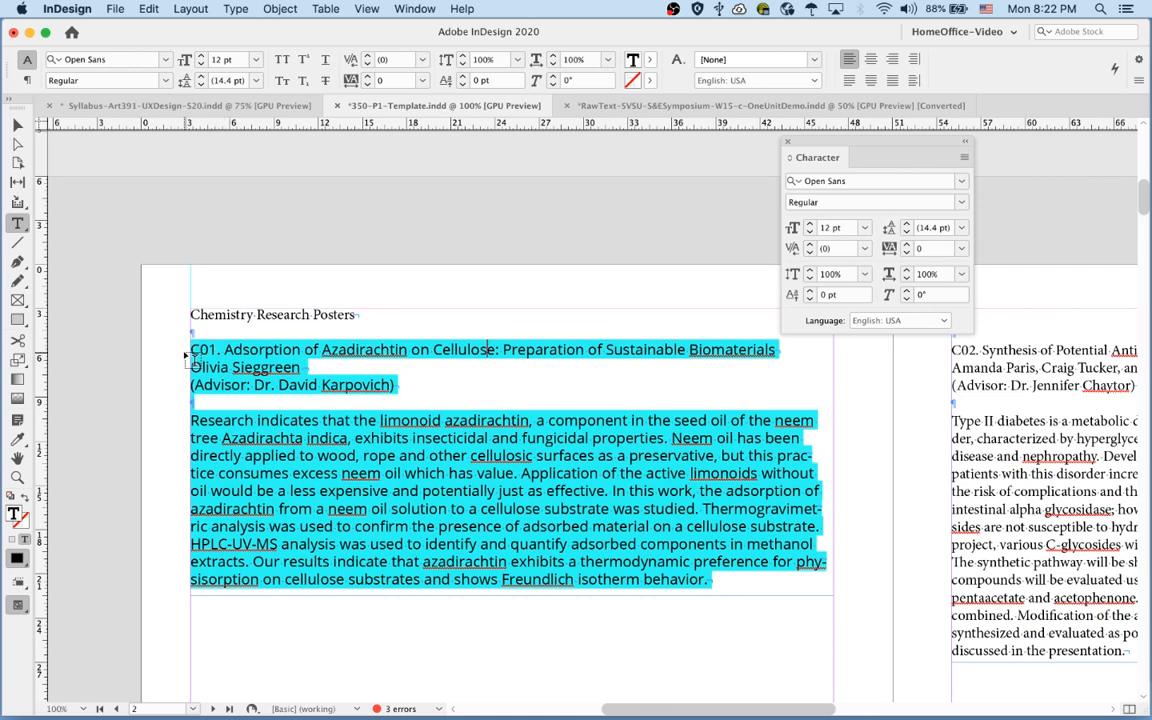
# Format the "C01." number at the start of the title line as 16 pt Open Sans Light Italic
pyautogui.moveTo(190, 349); pyautogui.dragTo(220, 350)
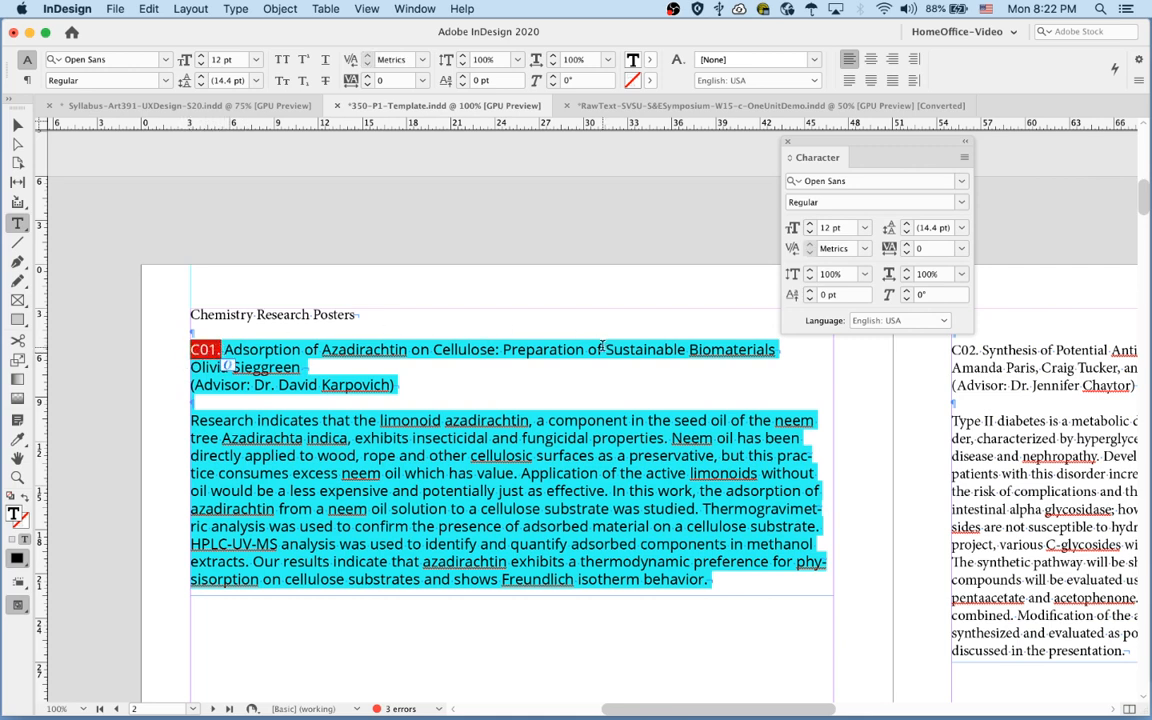
pyautogui.click(812, 225)
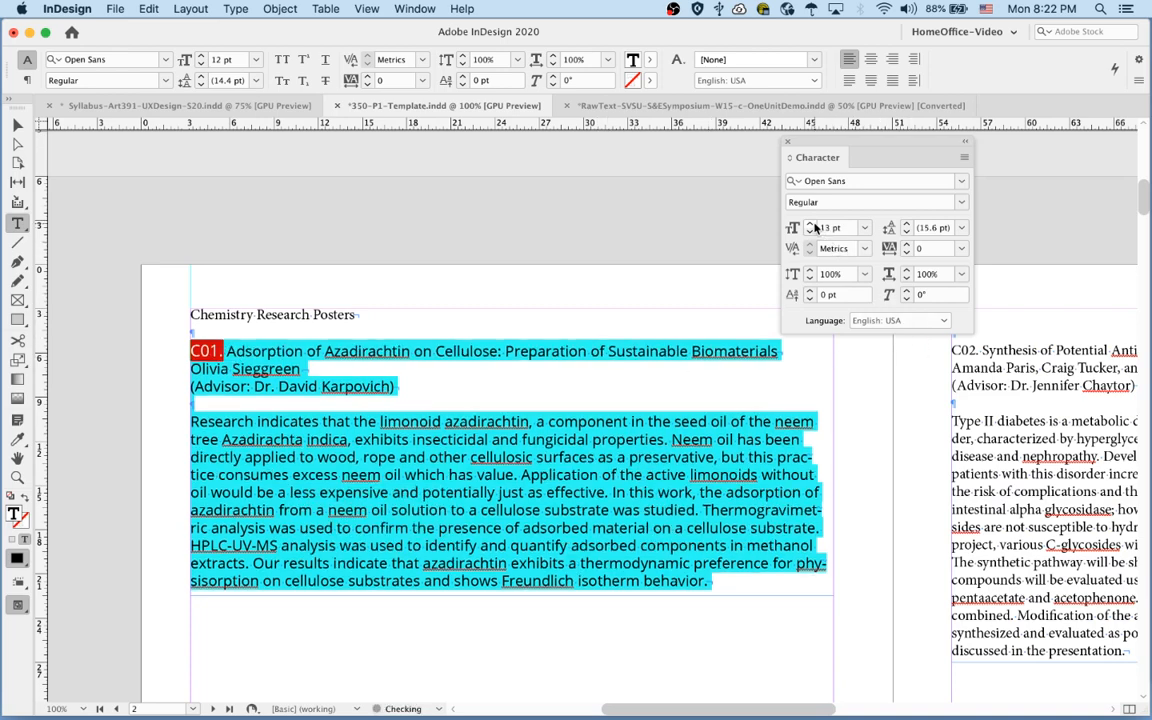
pyautogui.click(812, 225)
pyautogui.click(812, 225)
pyautogui.click(812, 225)
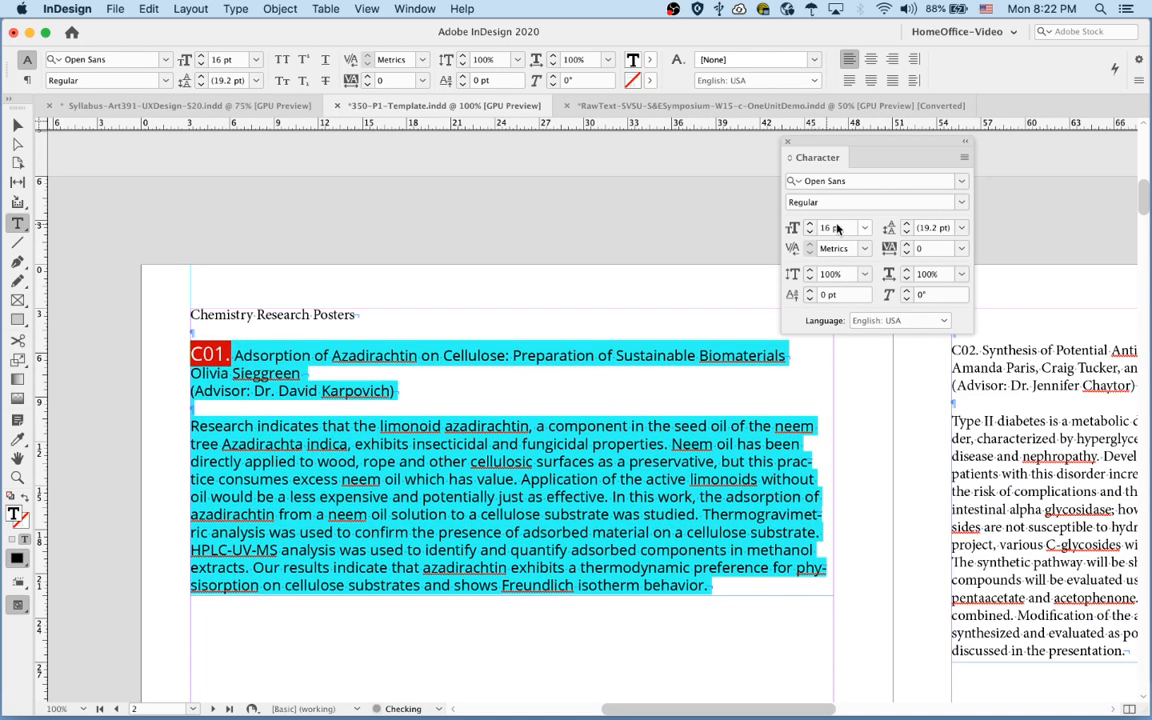
pyautogui.click(961, 202)
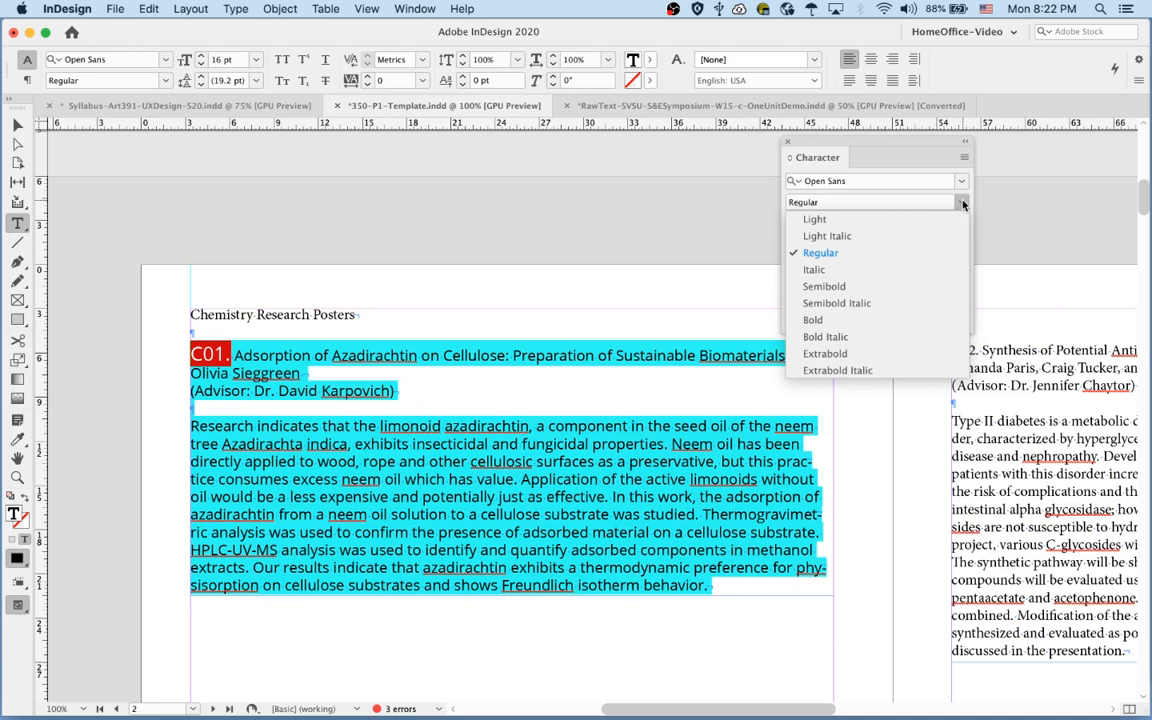
pyautogui.click(950, 219)
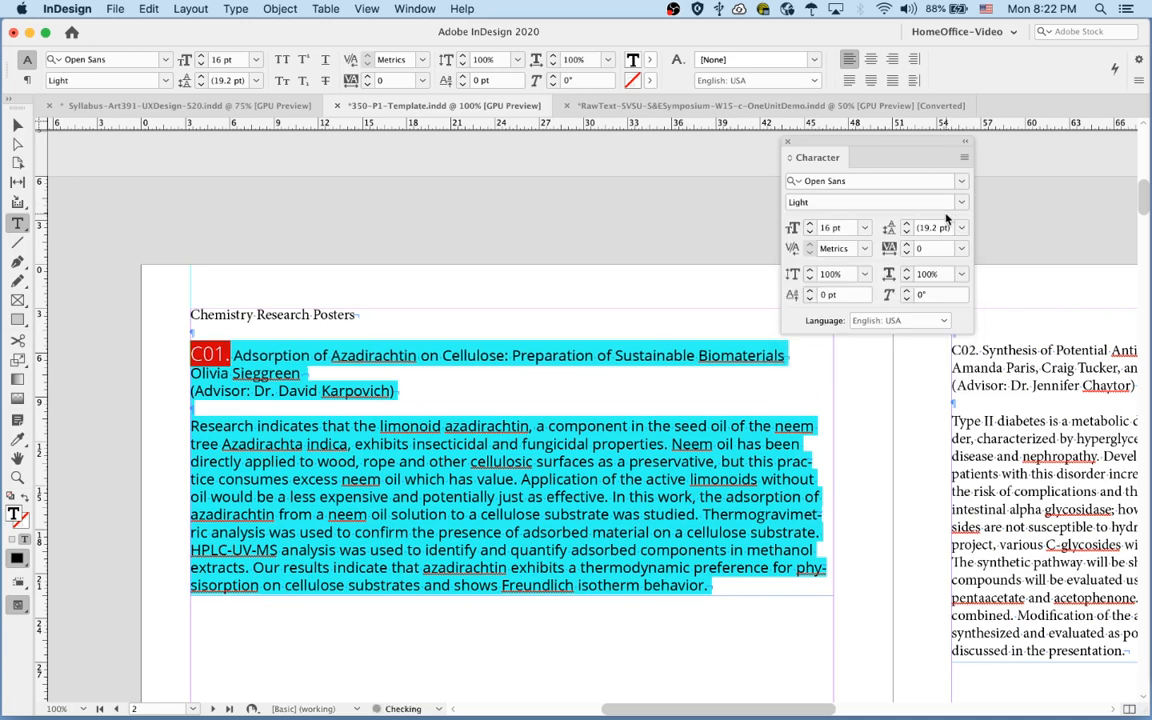
pyautogui.click(961, 203)
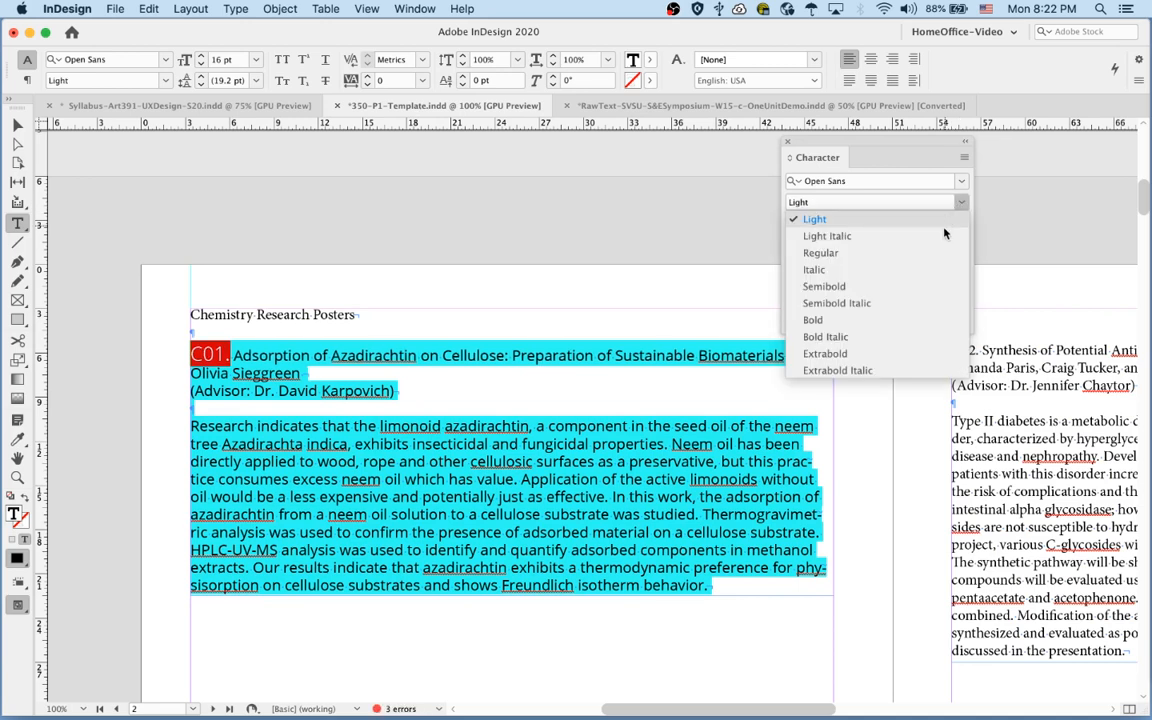
pyautogui.click(827, 236)
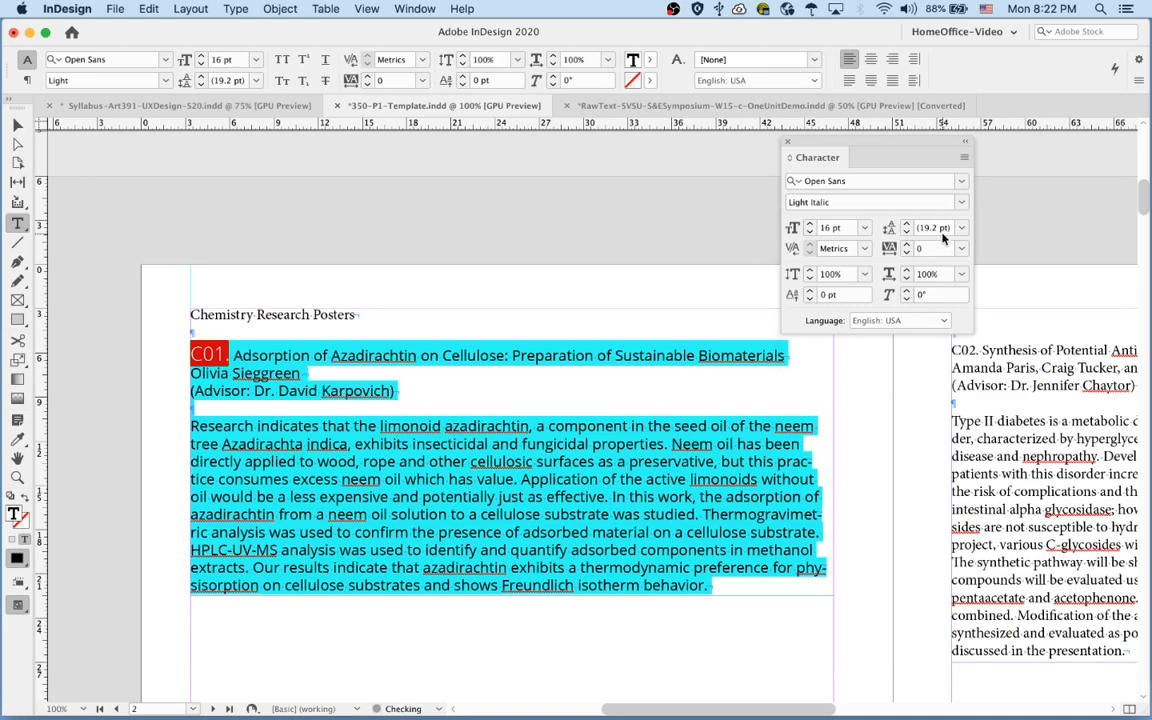
pyautogui.click(428, 355)
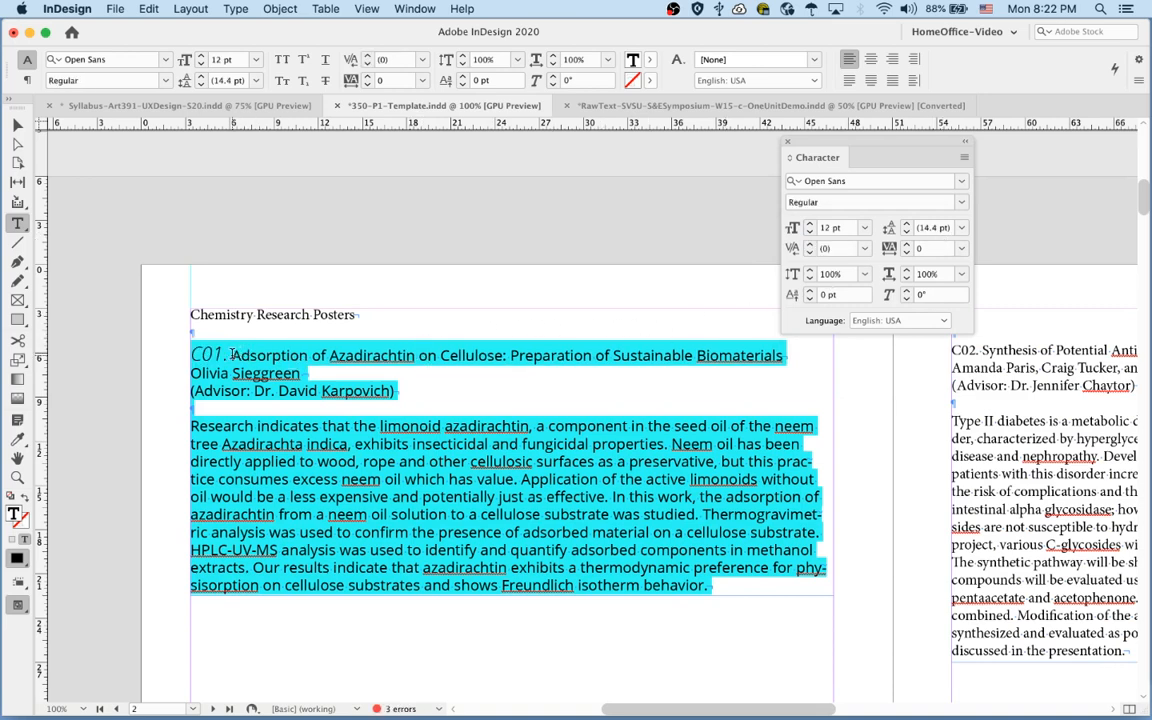
# Set the title text following the C01 number to Open Sans Bold
pyautogui.moveTo(232, 354); pyautogui.dragTo(792, 358)
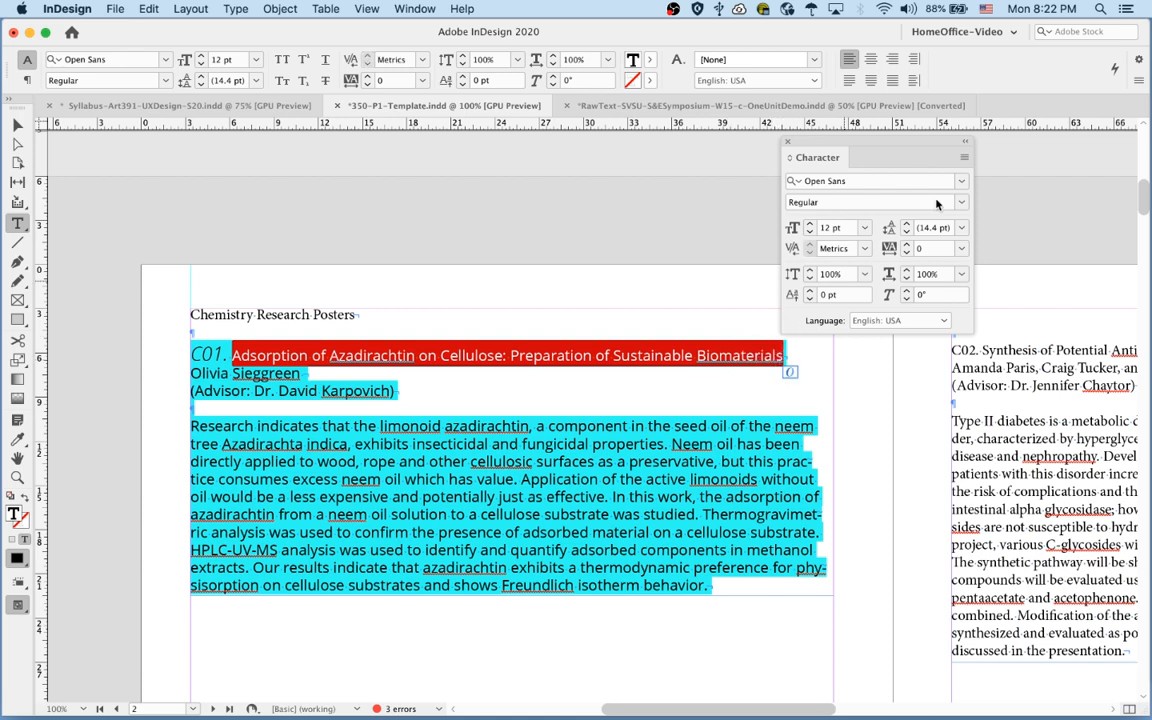
pyautogui.click(870, 200)
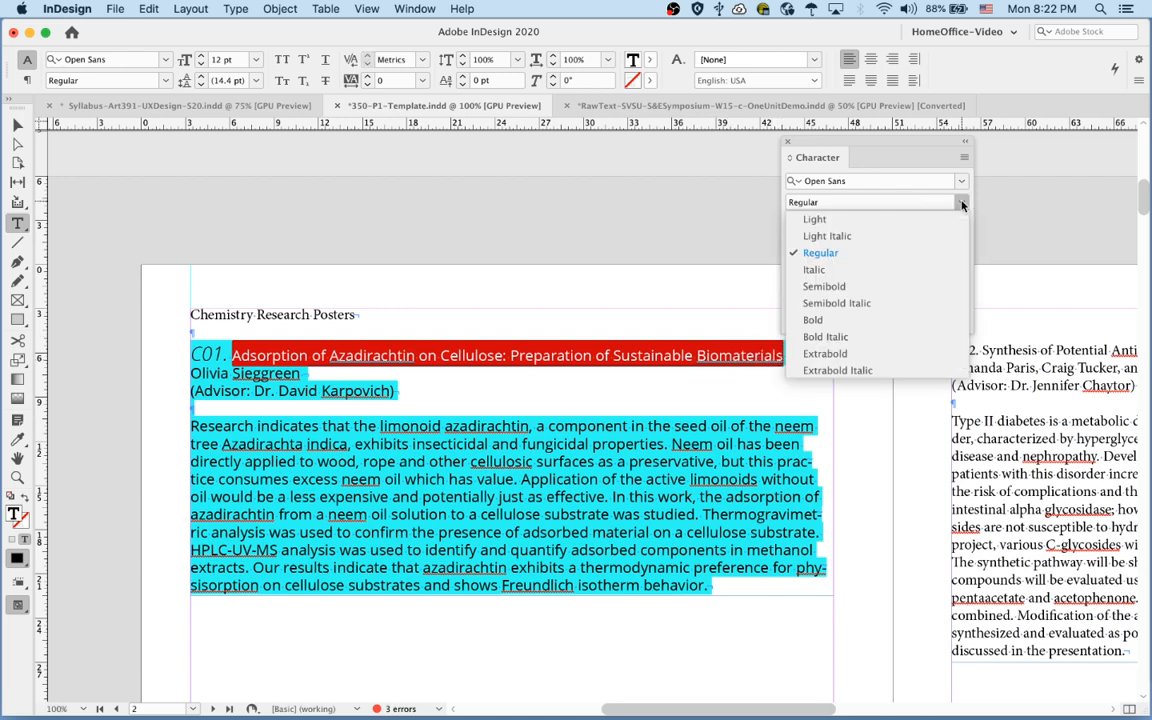
pyautogui.click(825, 353)
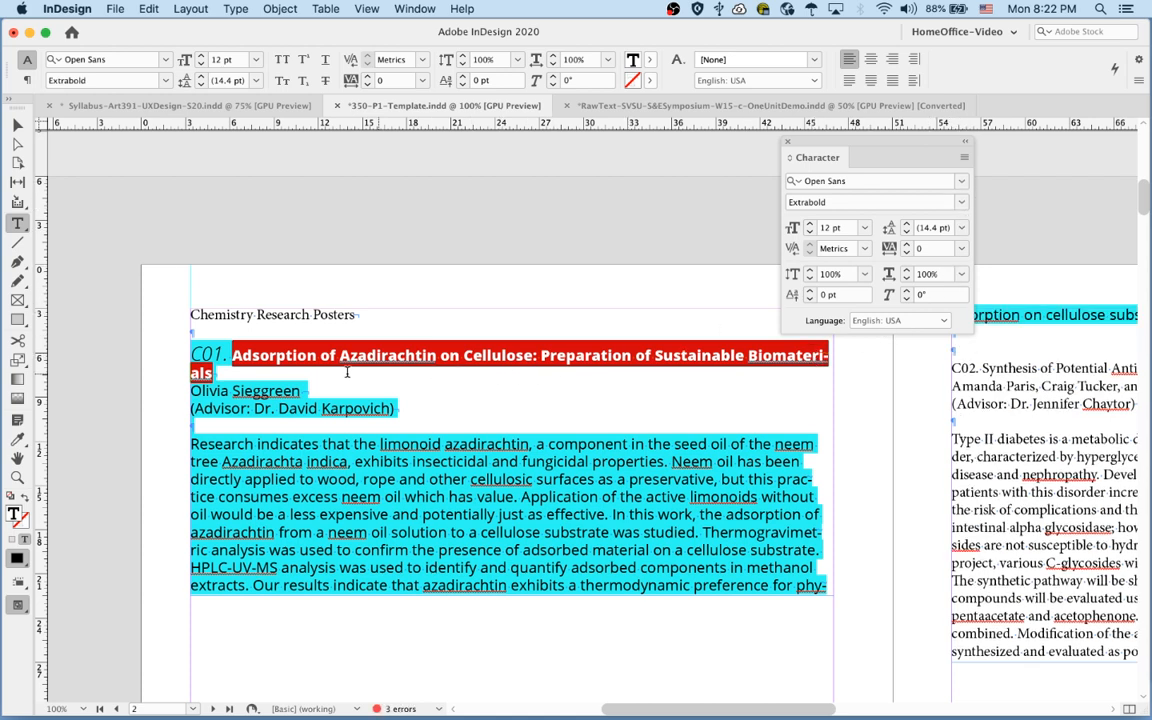
pyautogui.click(955, 203)
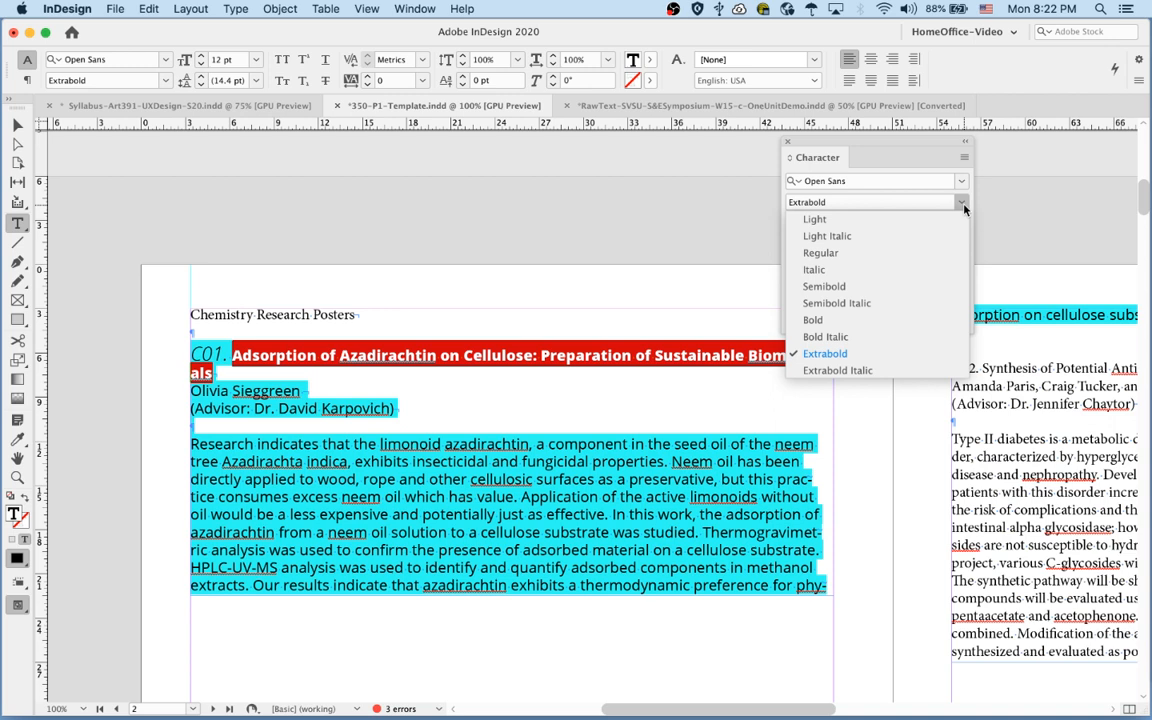
pyautogui.click(879, 319)
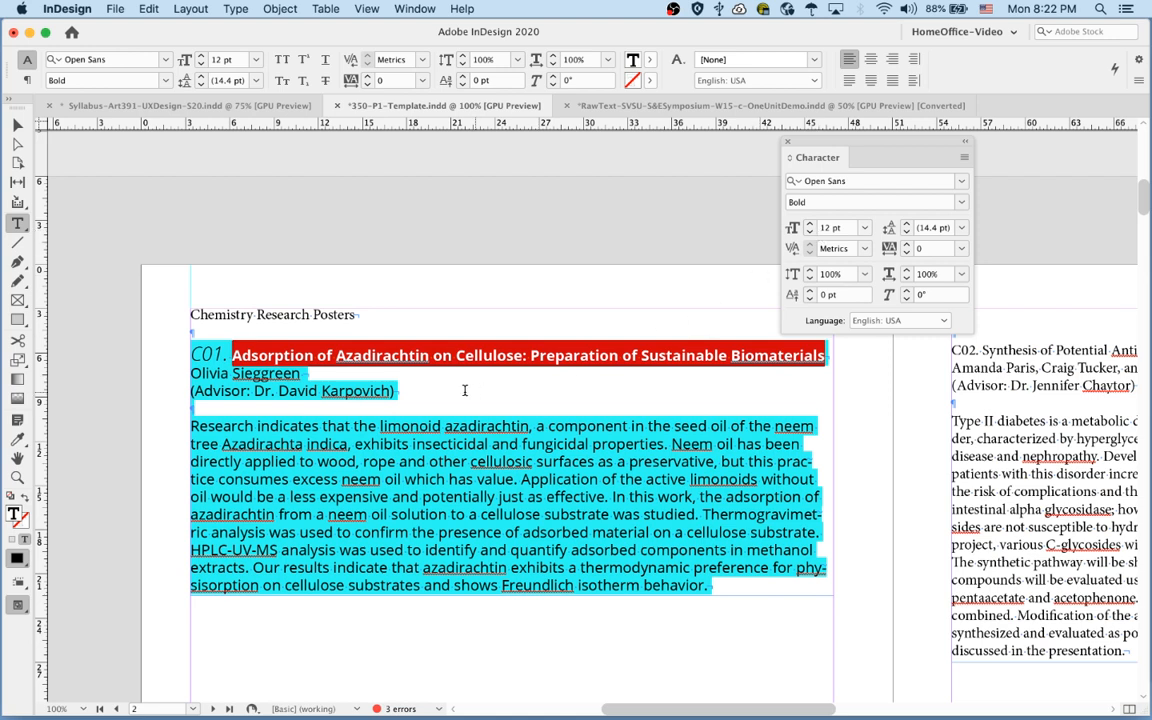
# Reduce the author and advisor lines beneath the C01 title to 10 pt
pyautogui.click(193, 372)
pyautogui.moveTo(193, 372); pyautogui.dragTo(305, 375)
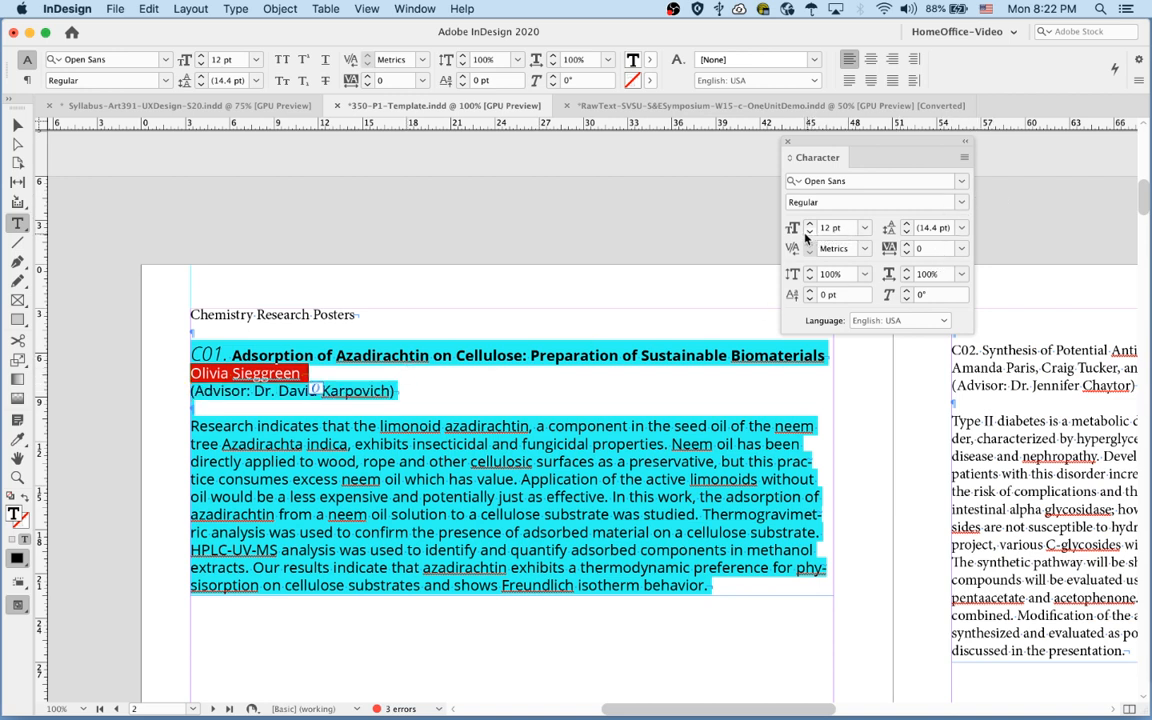
pyautogui.moveTo(396, 391); pyautogui.dragTo(192, 373)
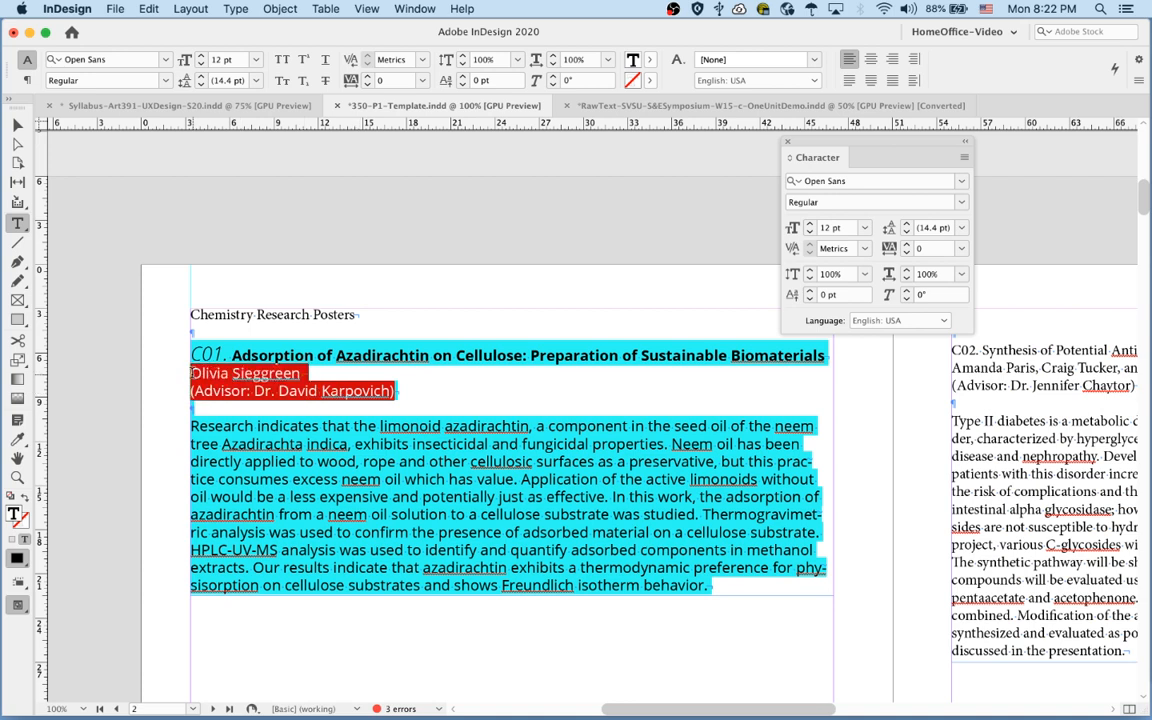
pyautogui.click(810, 232)
pyautogui.click(810, 232)
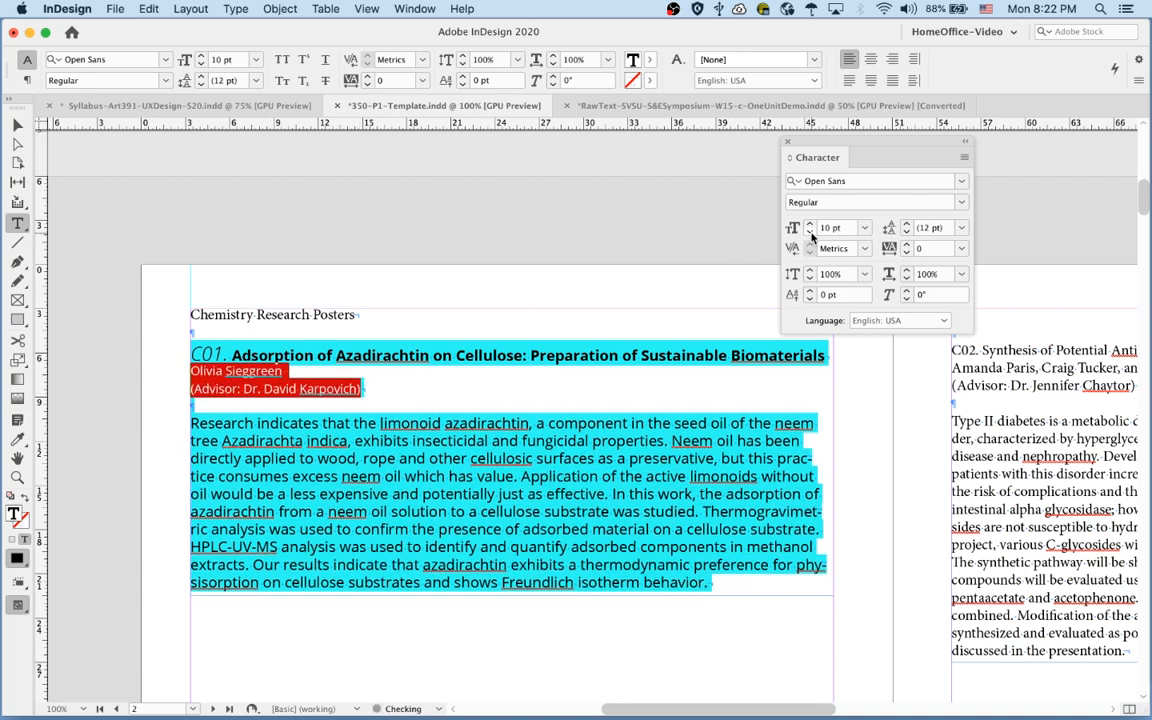
# Set only the advisor line of the C01 entry to Open Sans Italic
pyautogui.moveTo(361, 390); pyautogui.dragTo(178, 350)
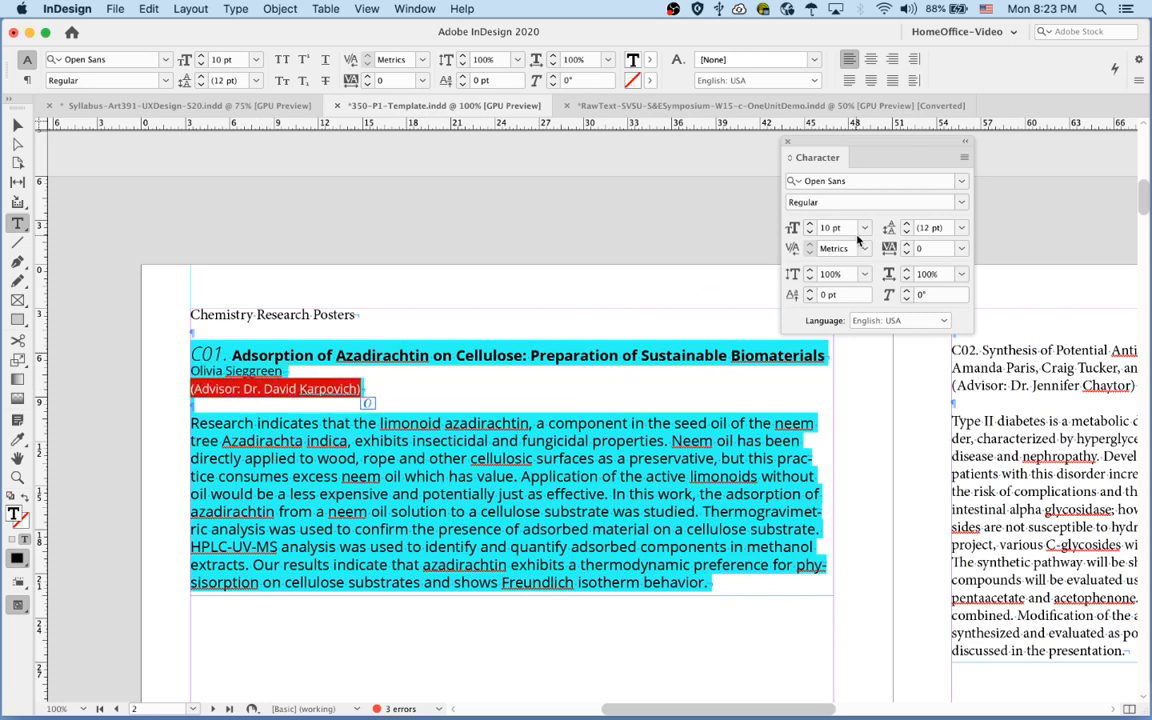
pyautogui.click(960, 202)
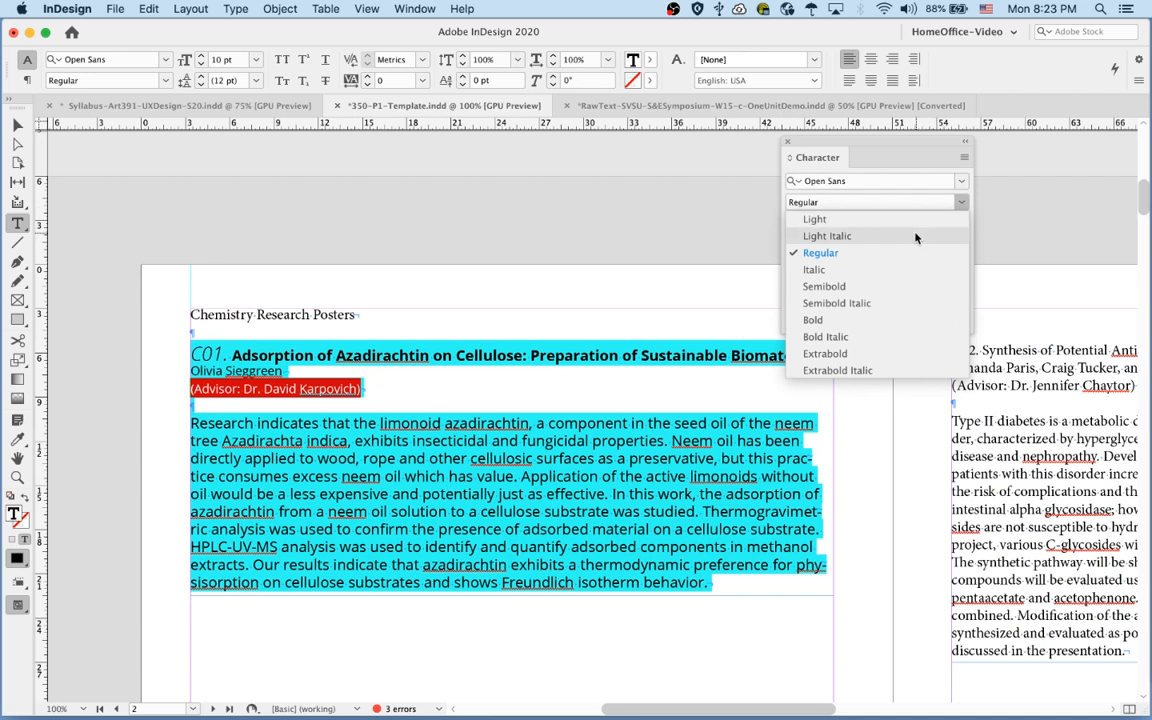
pyautogui.click(905, 269)
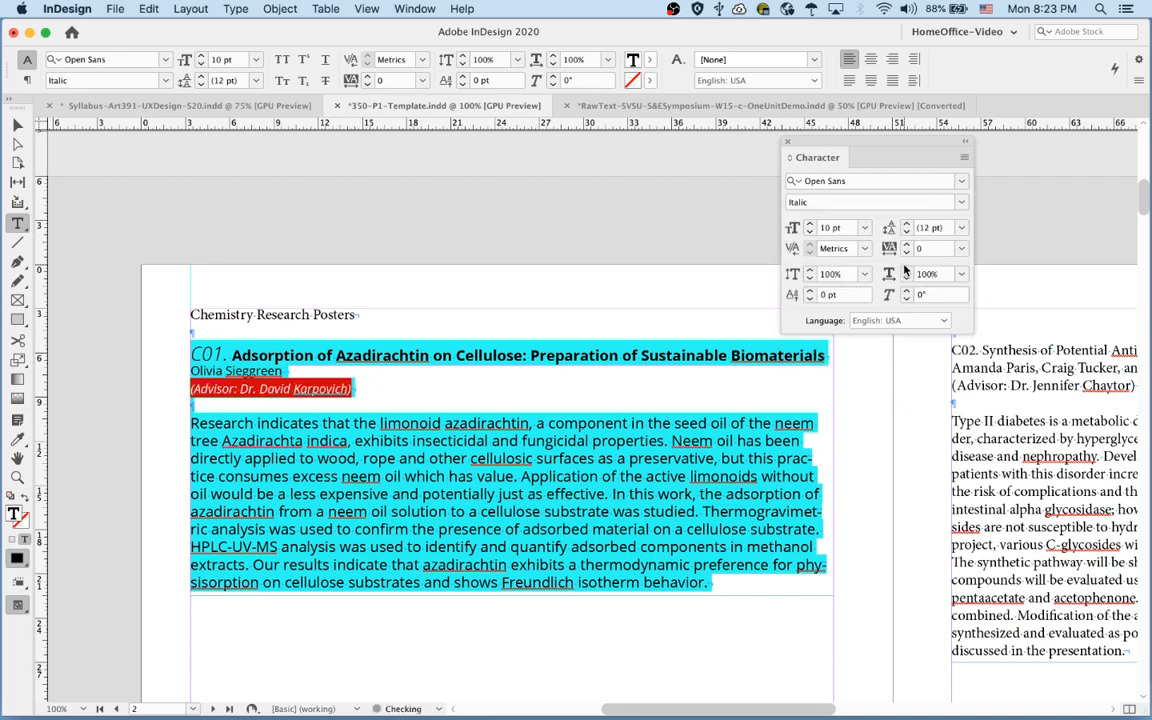
pyautogui.click(698, 420)
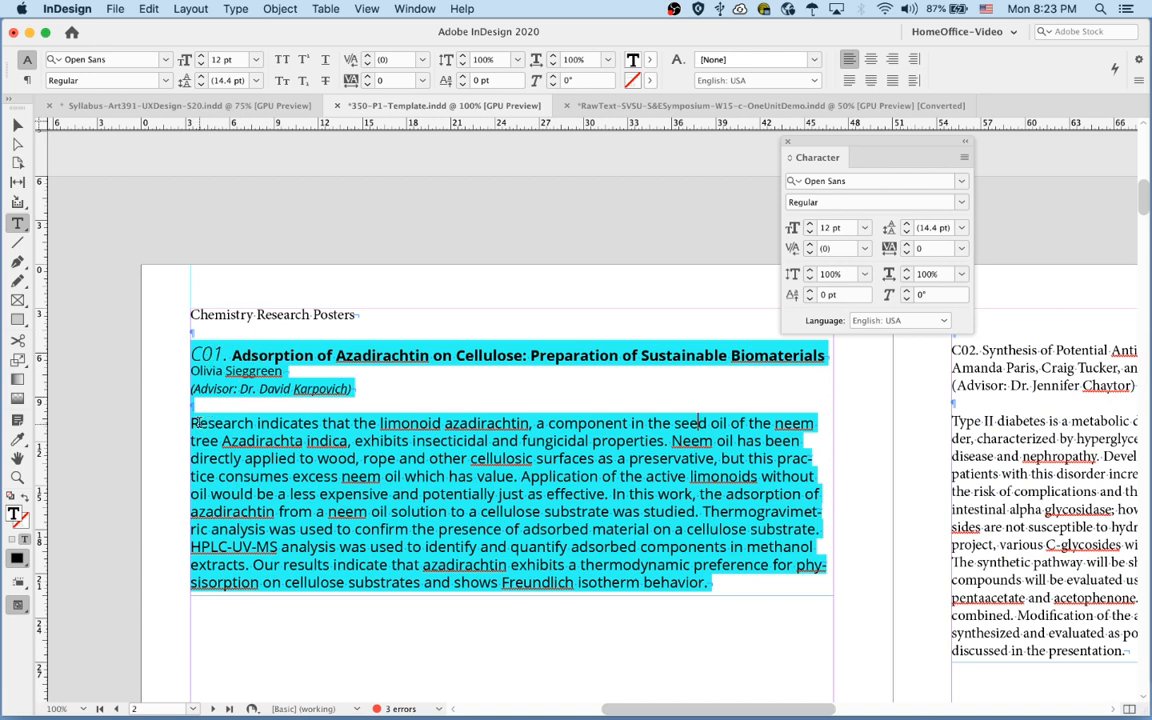
pyautogui.press('super+Tab')
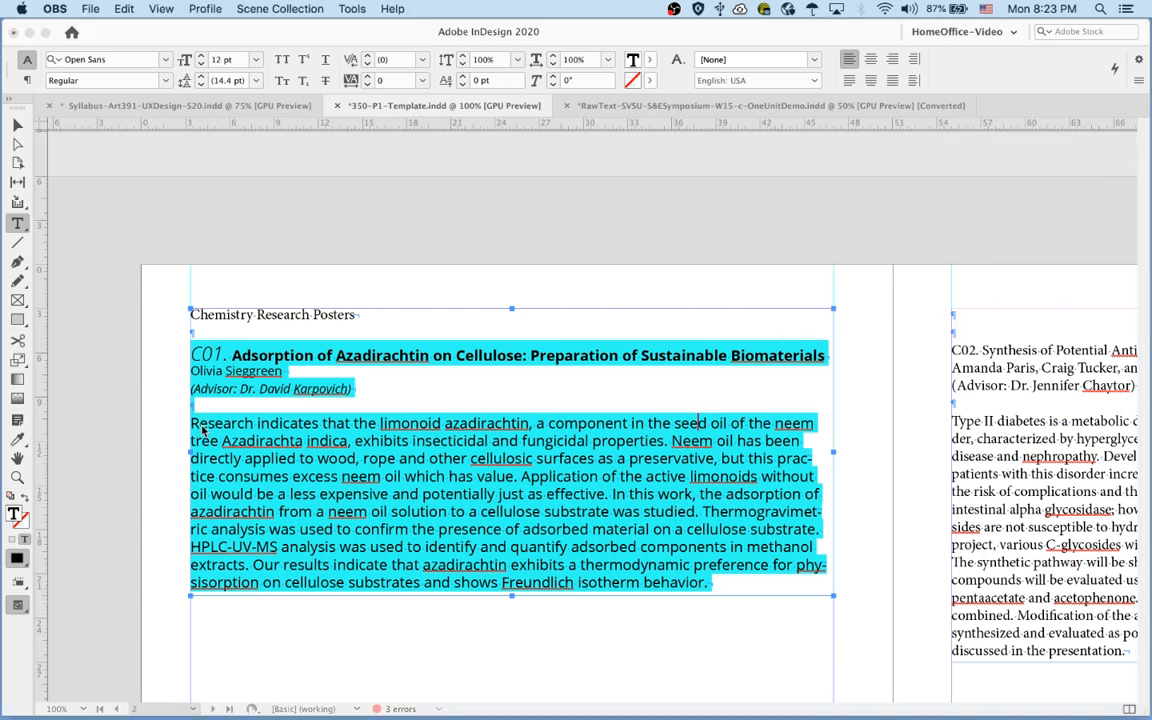
pyautogui.press('super+Tab')
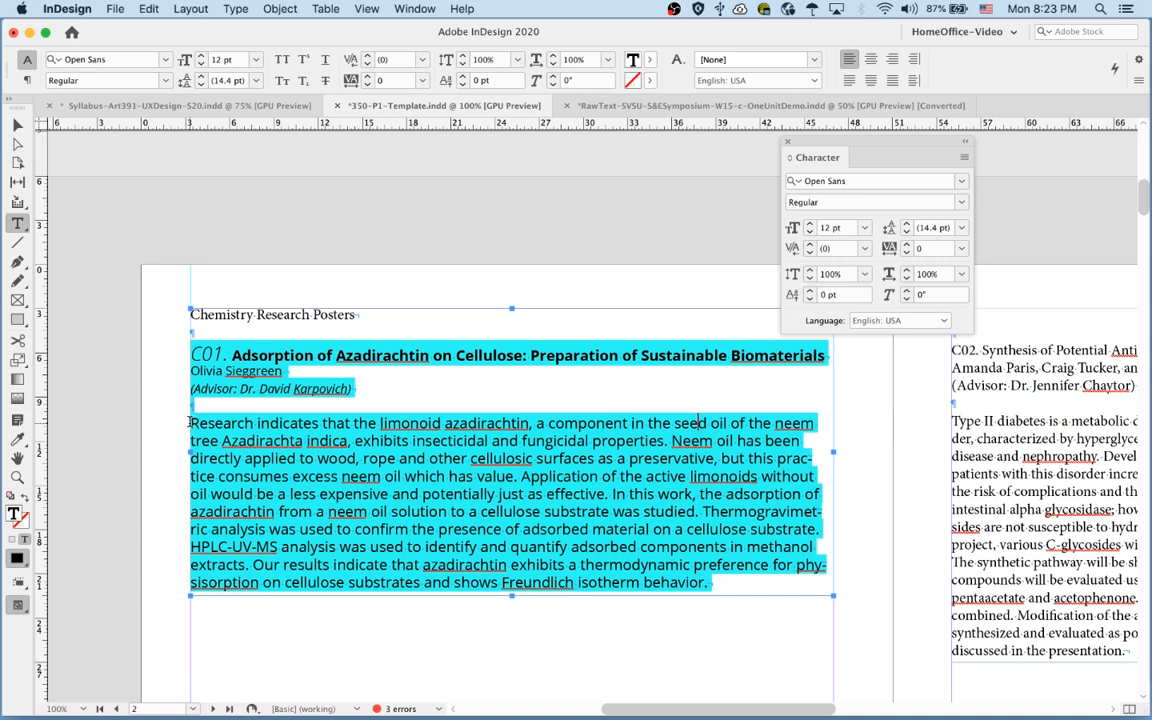
# Reduce the C01 abstract's body paragraph to 9 pt and deselect the text
pyautogui.moveTo(191, 424); pyautogui.dragTo(714, 585)
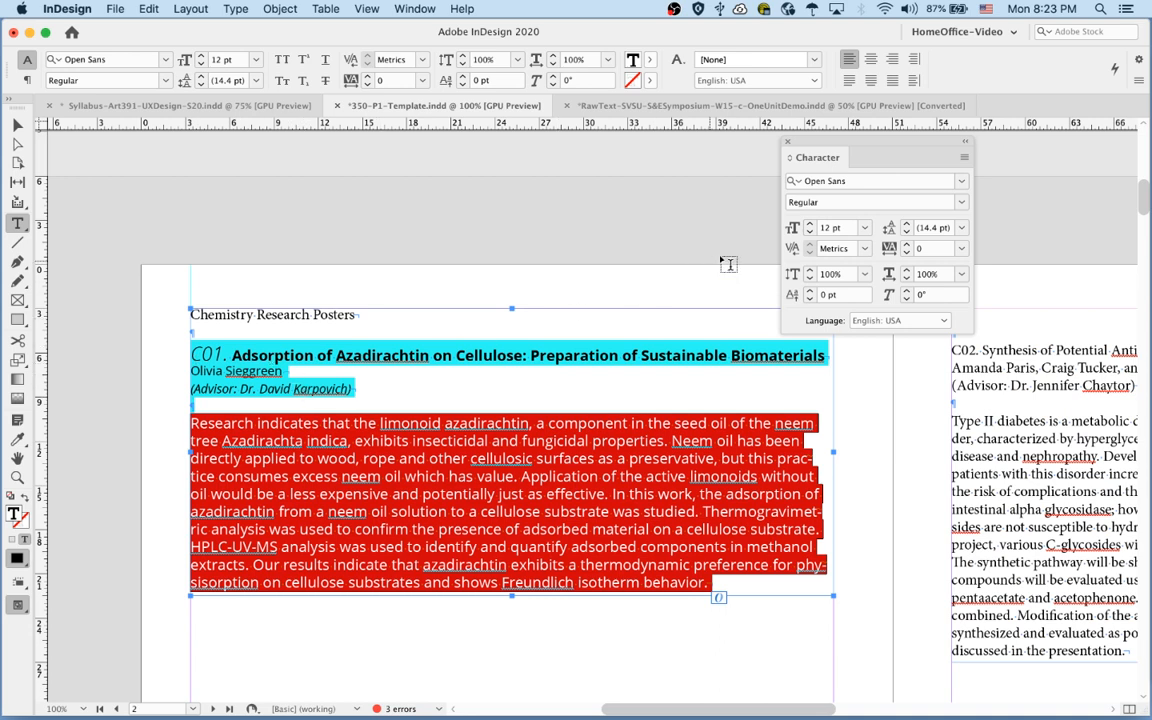
pyautogui.click(810, 232)
pyautogui.click(810, 232)
pyautogui.click(810, 233)
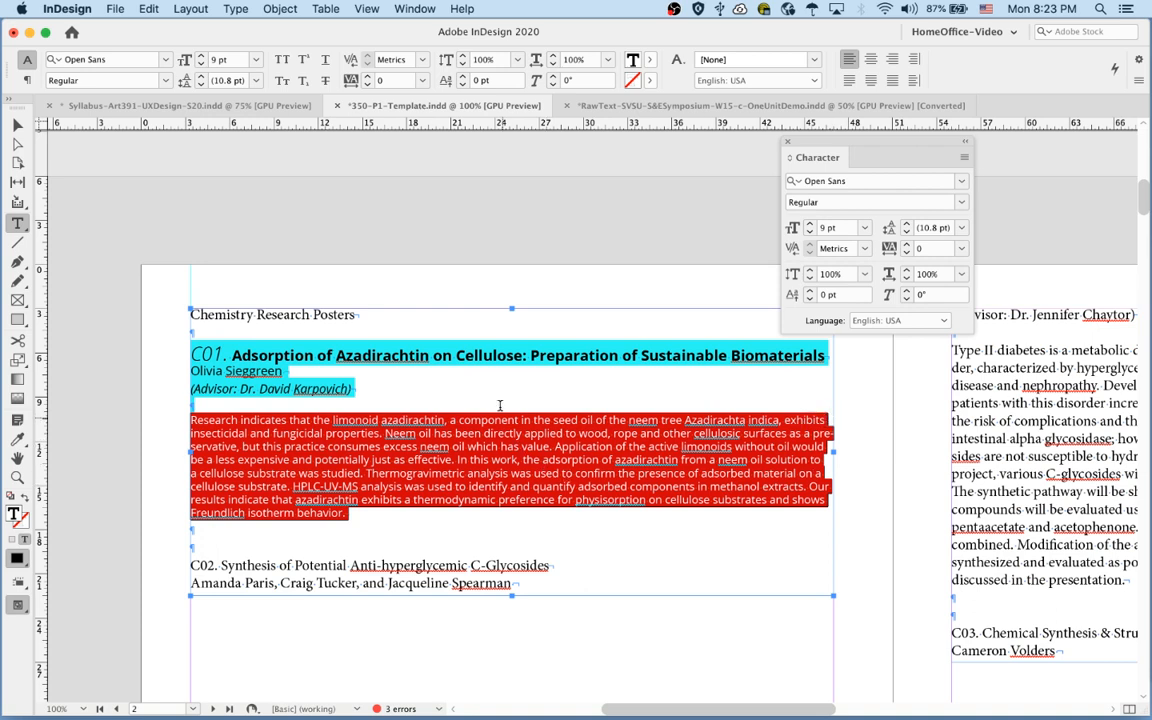
pyautogui.click(515, 223)
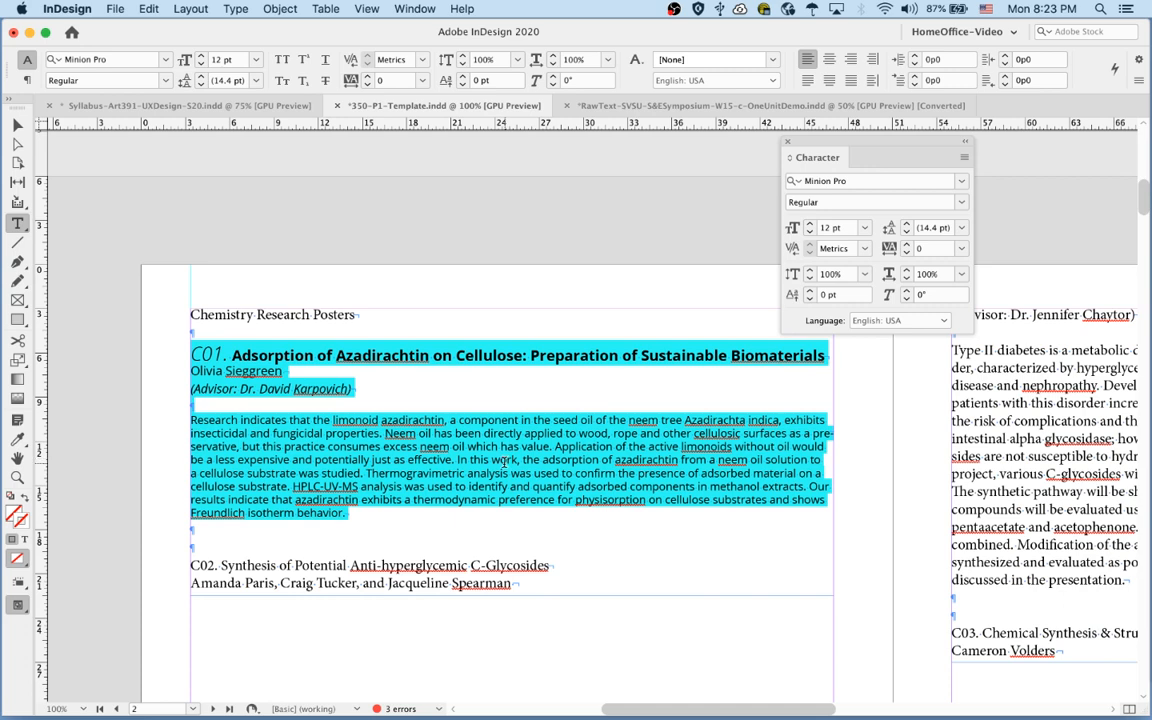
# Switch the document's screen mode to Preview
pyautogui.click(366, 8)
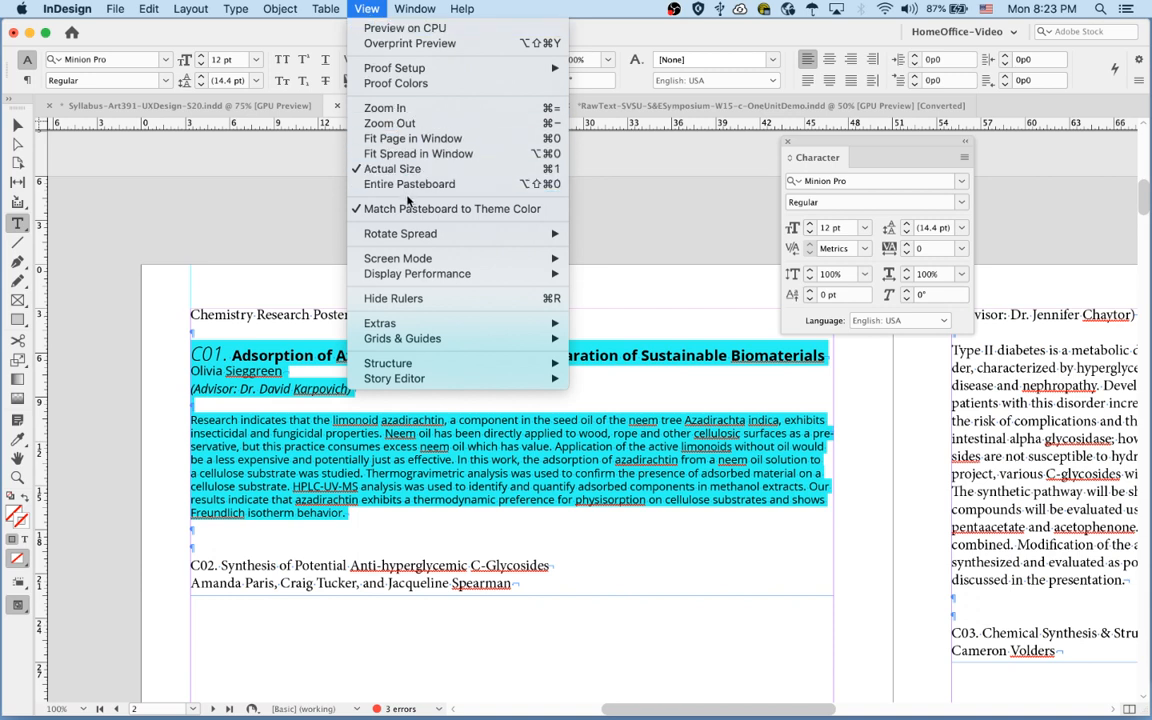
pyautogui.moveTo(418, 258)
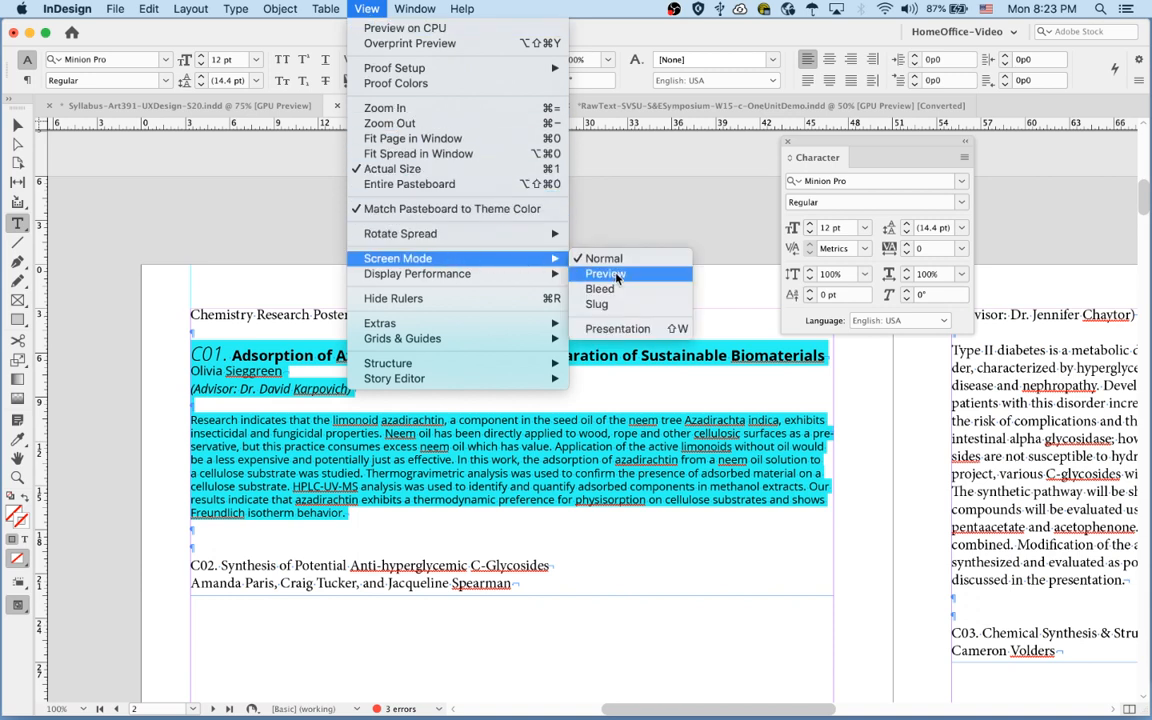
pyautogui.click(604, 274)
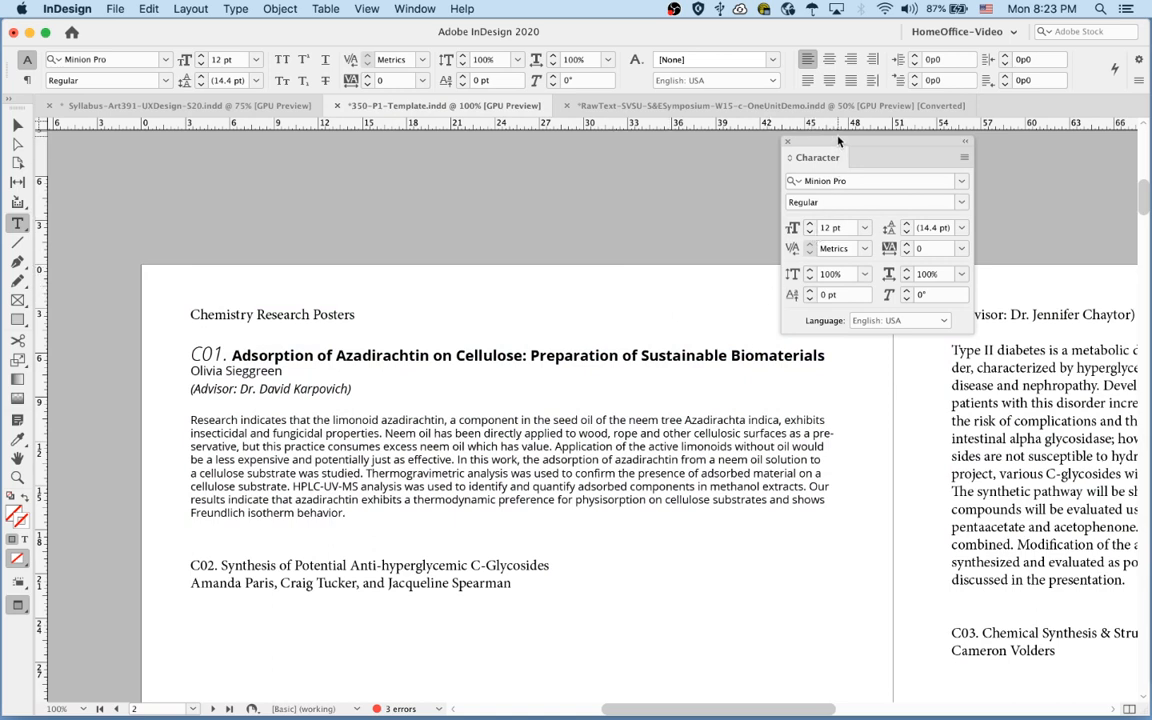
# Close the floating Character controls and bring up Character Styles, detached from Paragraph Styles
pyautogui.moveTo(842, 141); pyautogui.dragTo(894, 76)
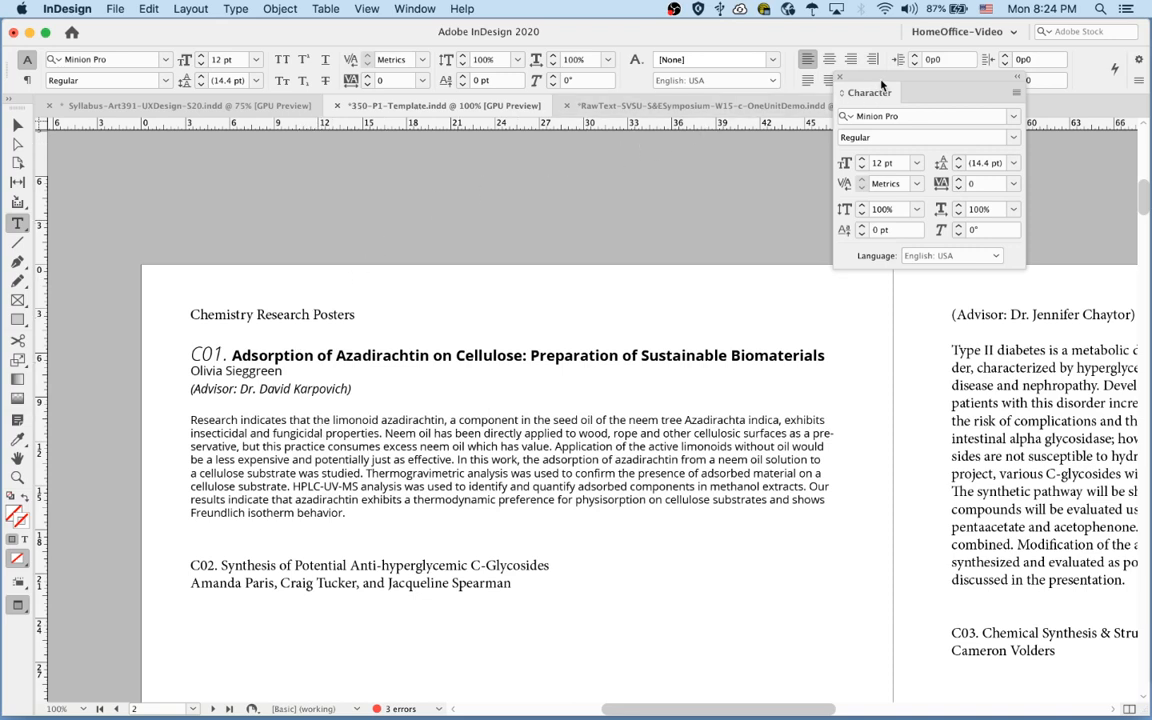
pyautogui.moveTo(880, 78); pyautogui.dragTo(879, 79)
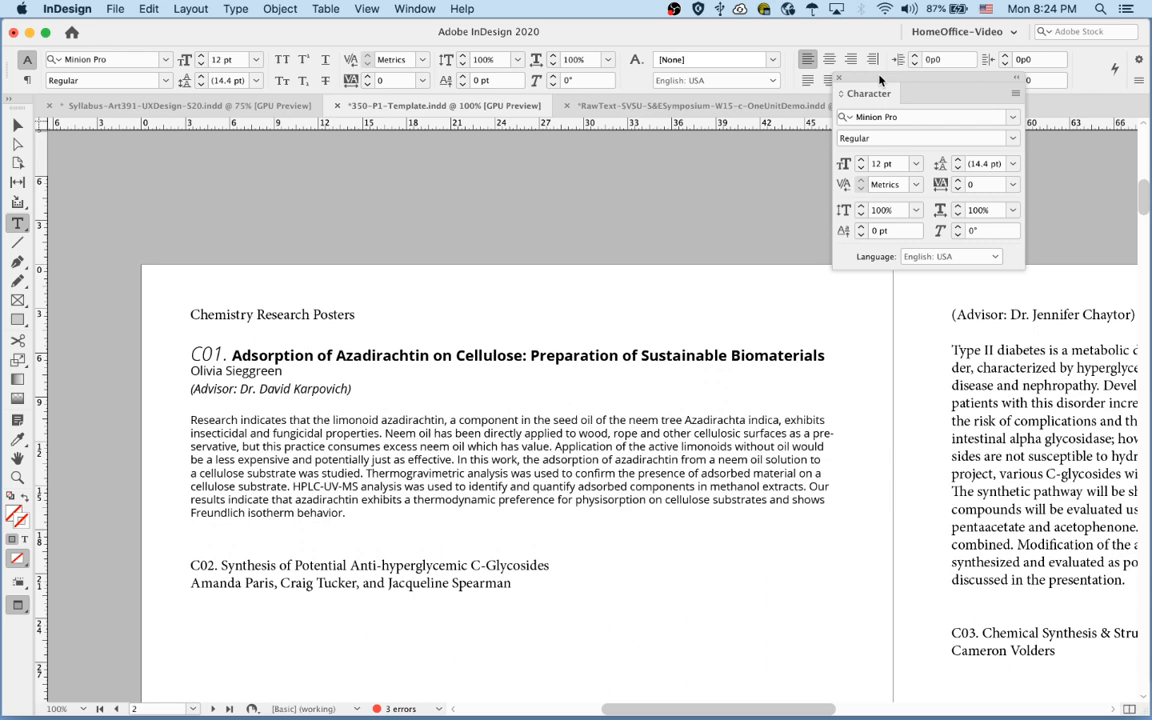
pyautogui.moveTo(880, 79); pyautogui.dragTo(847, 200)
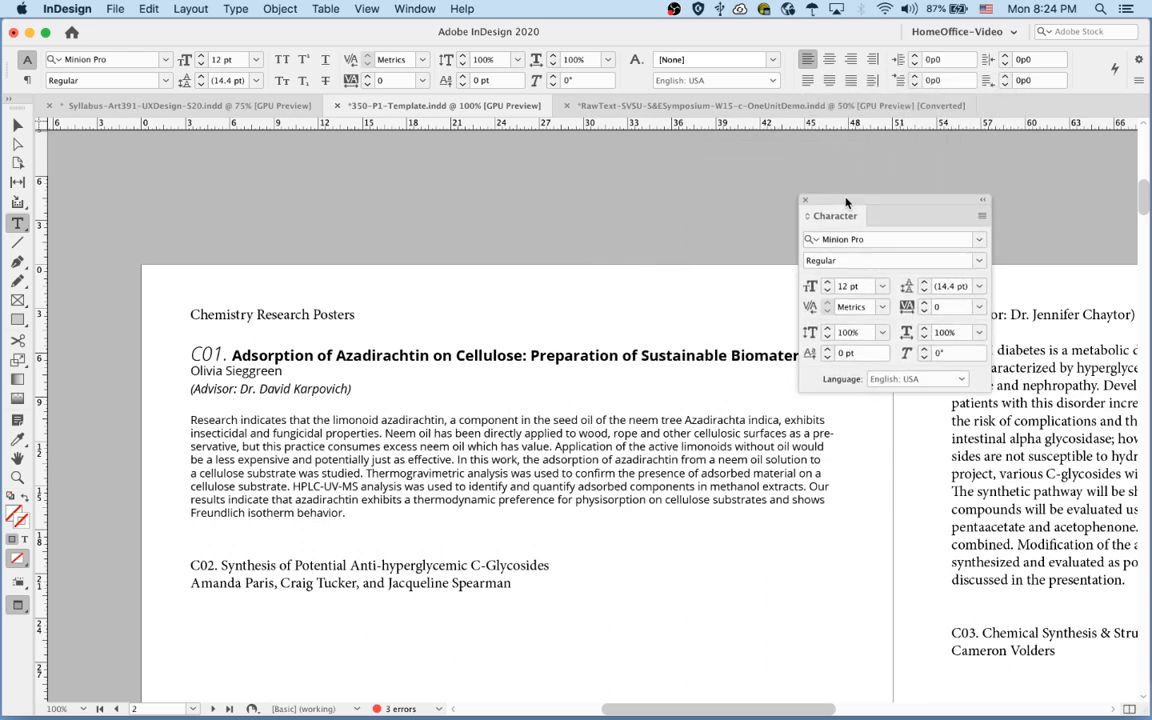
pyautogui.press('super+t')
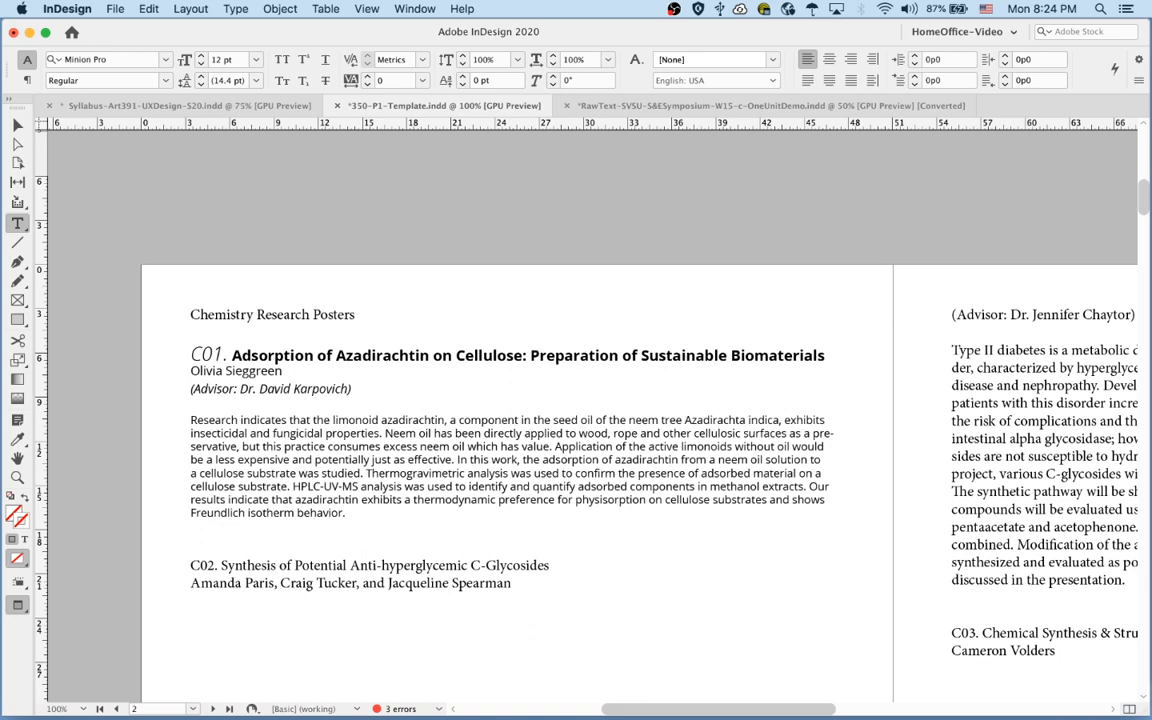
pyautogui.press('super+F11')
pyautogui.moveTo(1021, 378); pyautogui.dragTo(820, 204)
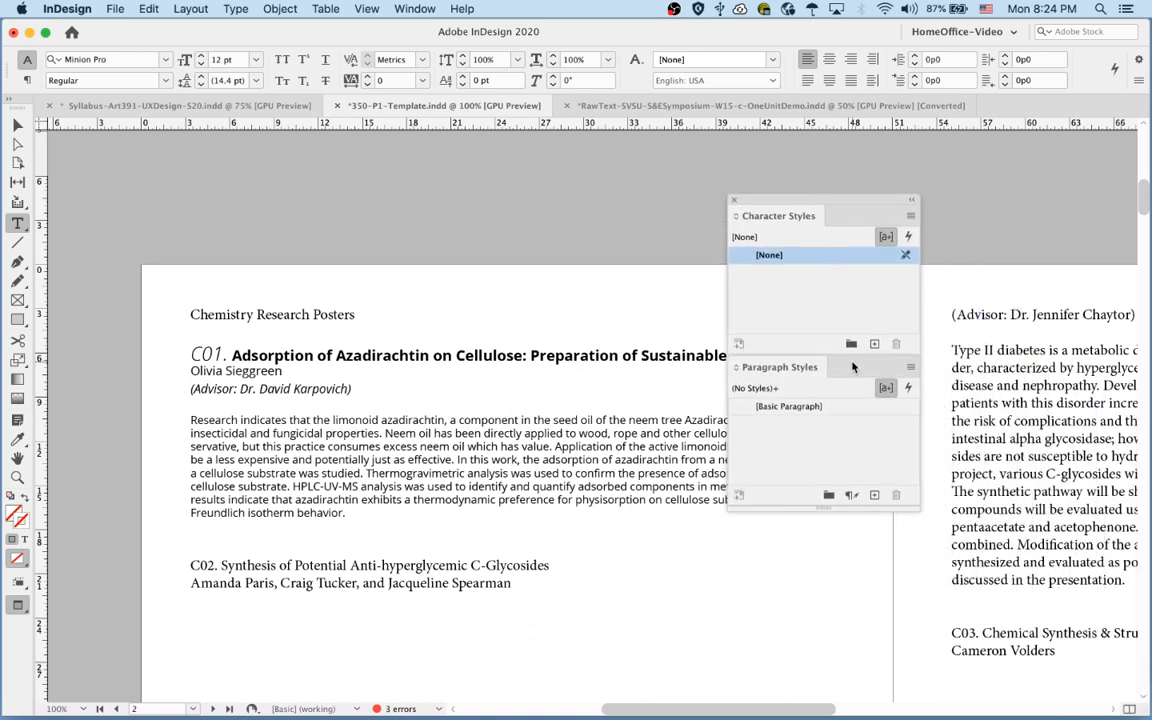
pyautogui.moveTo(853, 367); pyautogui.dragTo(1150, 600)
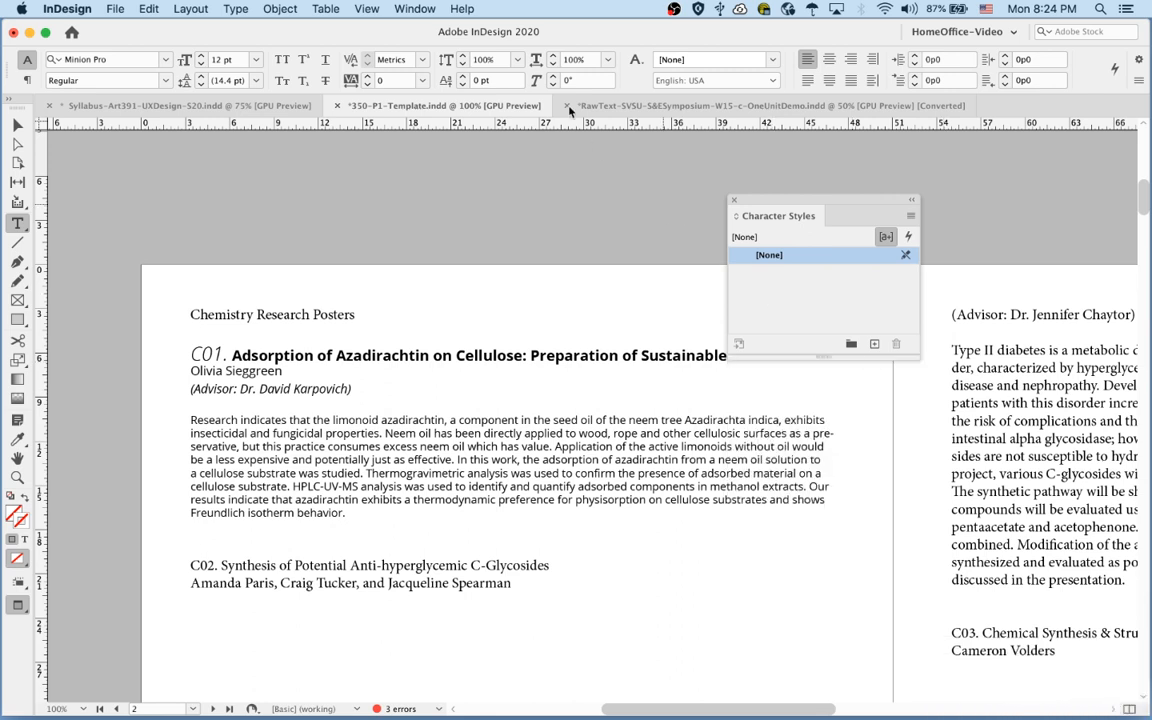
pyautogui.click(410, 9)
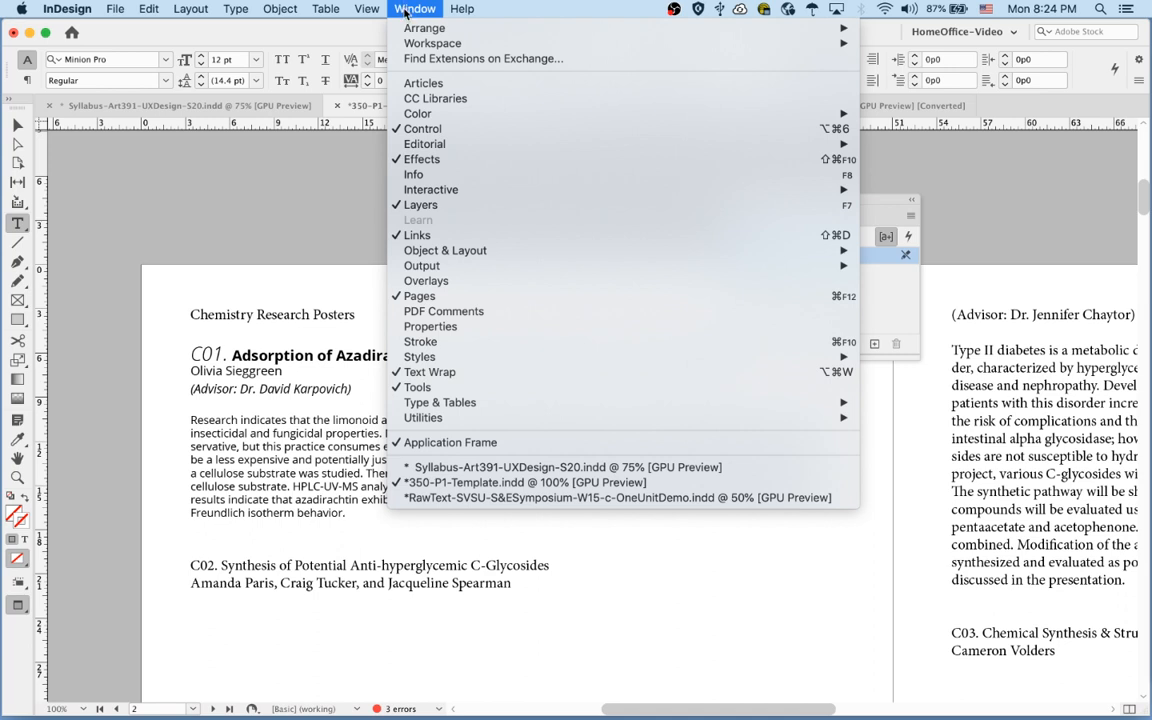
pyautogui.moveTo(440, 403)
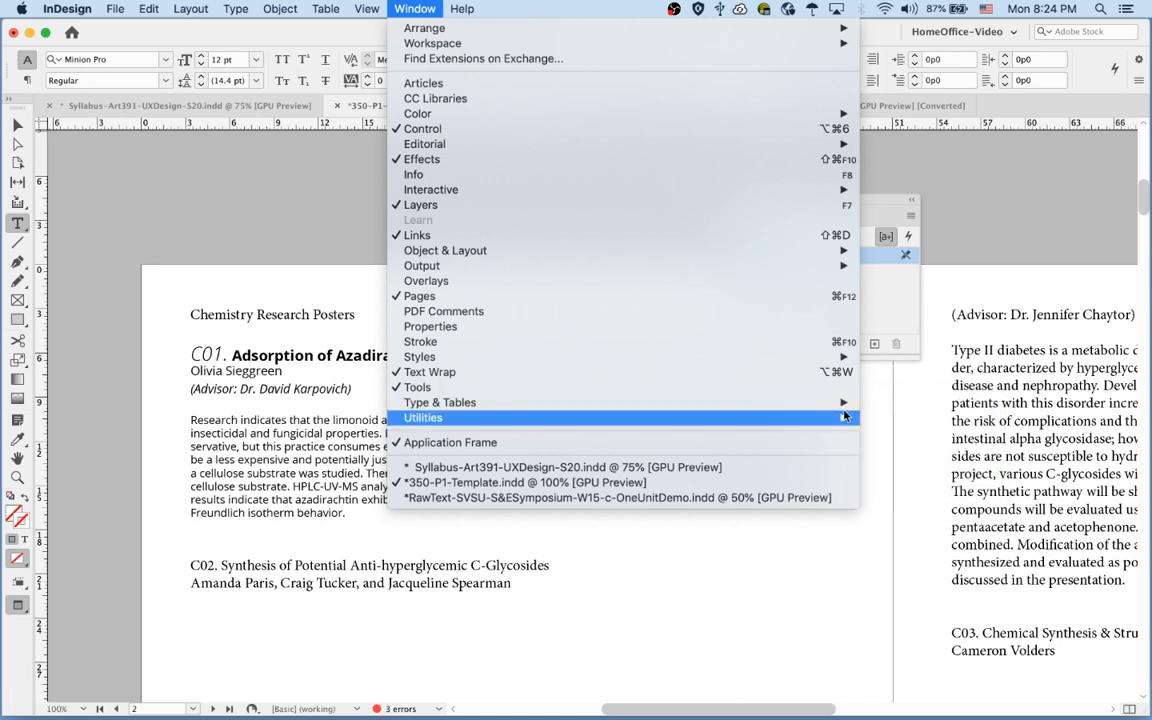
pyautogui.moveTo(593, 366)
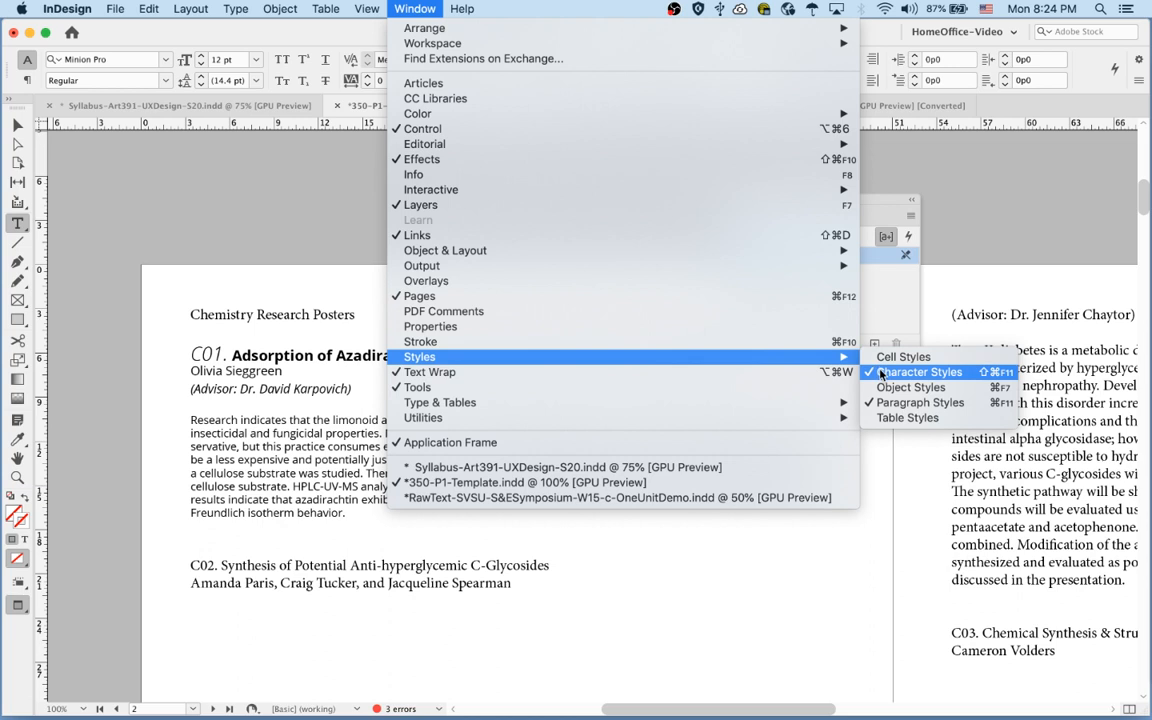
pyautogui.click(888, 313)
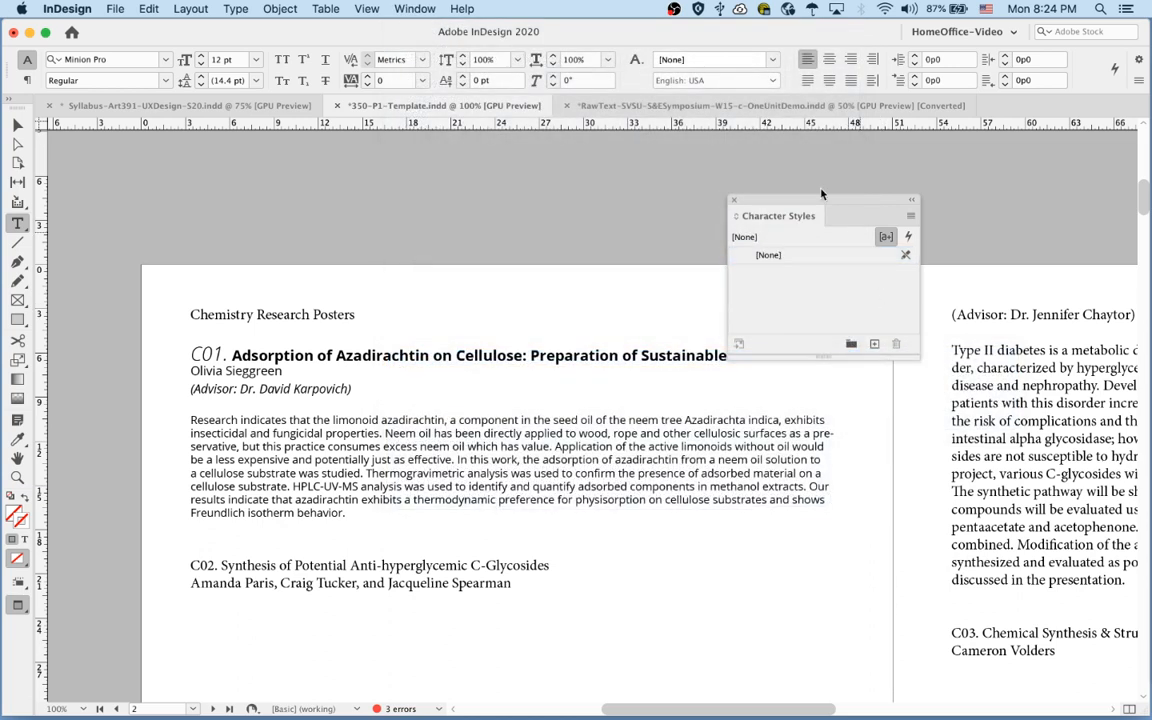
# Start a new character style named h2 from the C01 number's formatting, with its leading set to Auto
pyautogui.moveTo(822, 203); pyautogui.dragTo(831, 157)
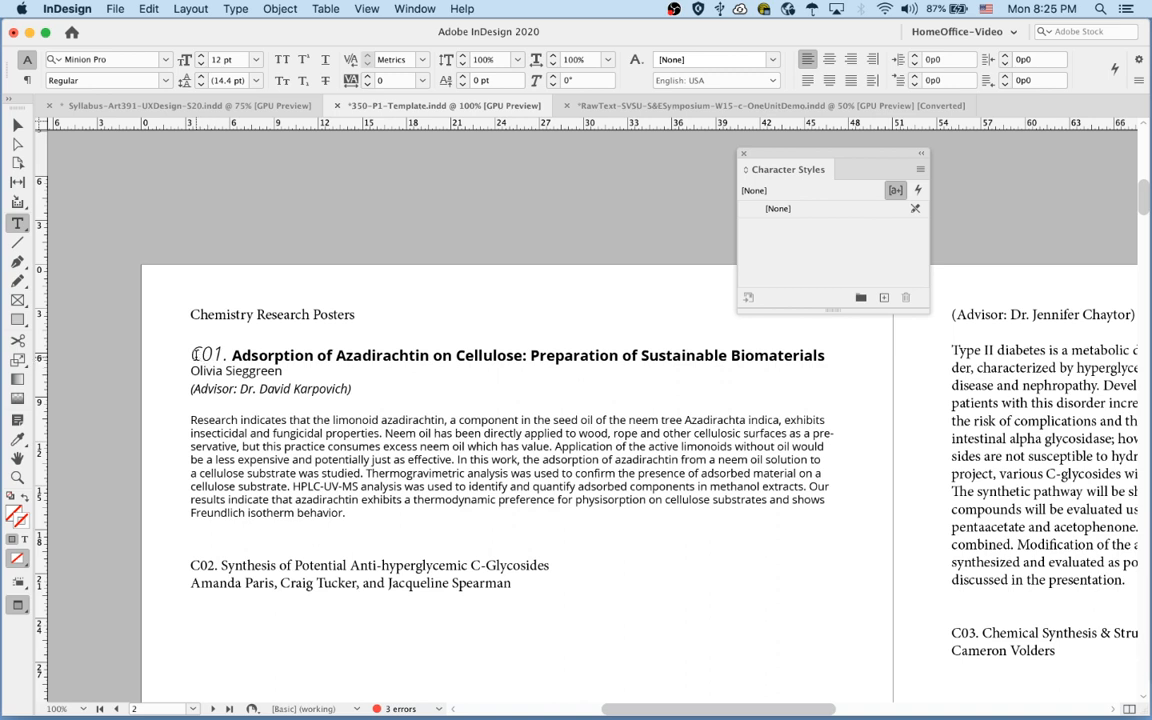
pyautogui.moveTo(191, 355); pyautogui.dragTo(201, 355)
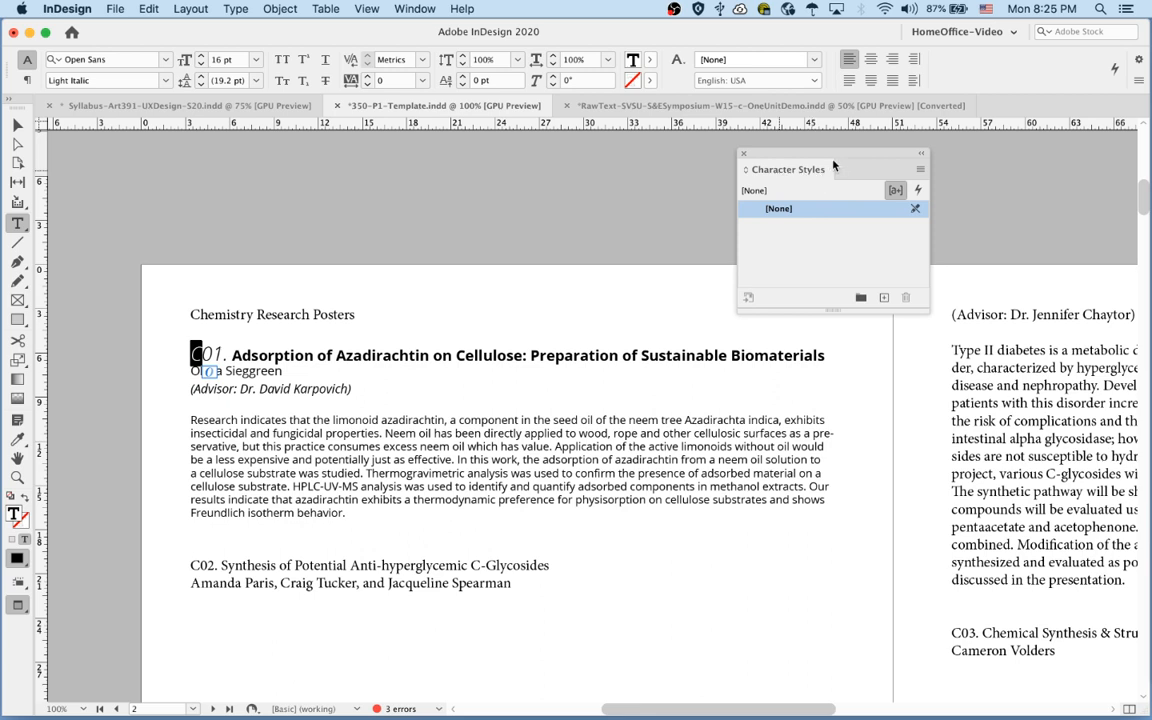
pyautogui.click(921, 170)
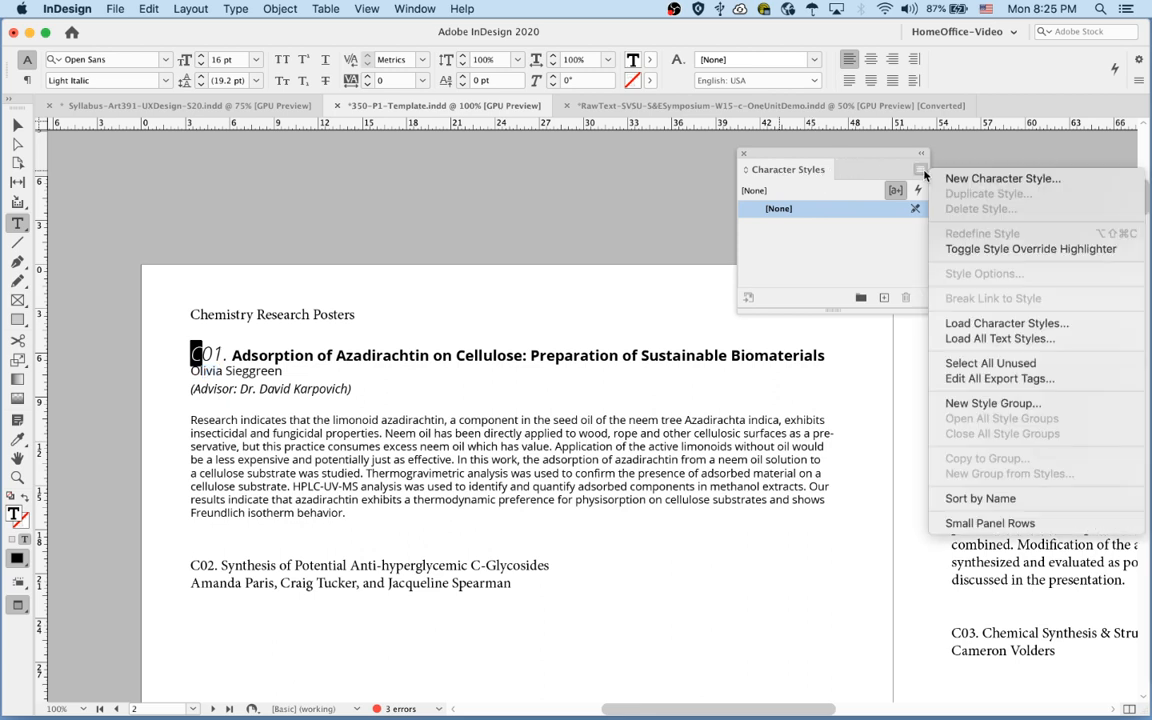
pyautogui.click(934, 178)
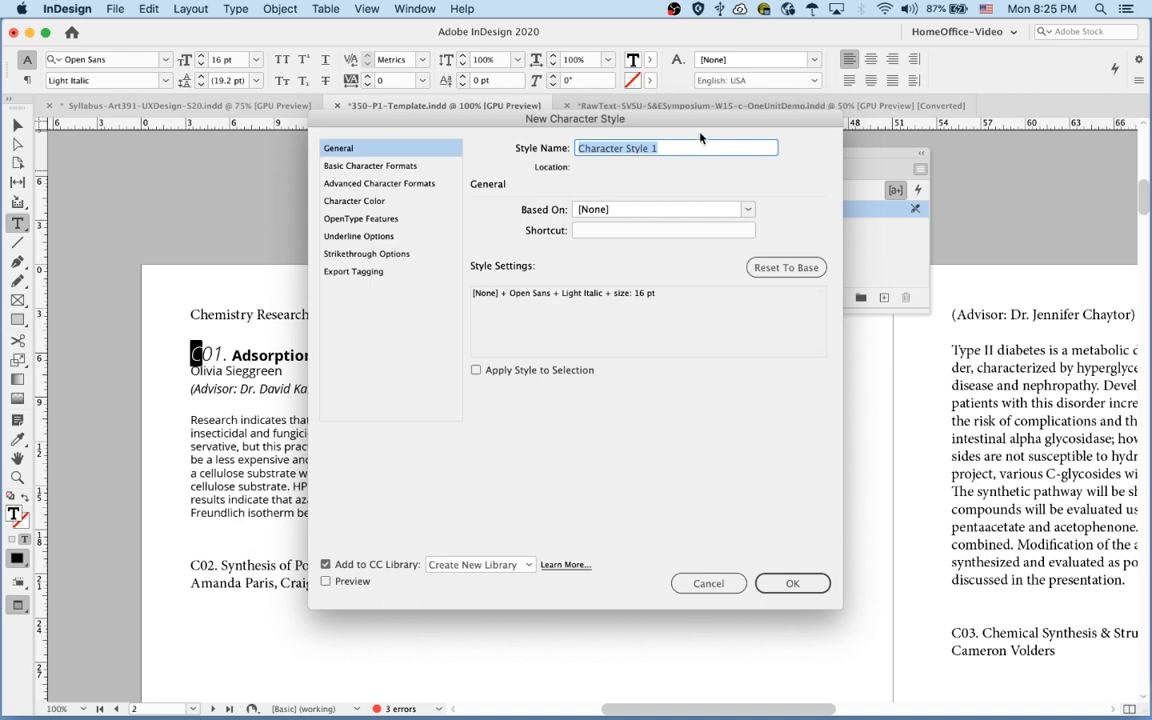
pyautogui.write('h2')
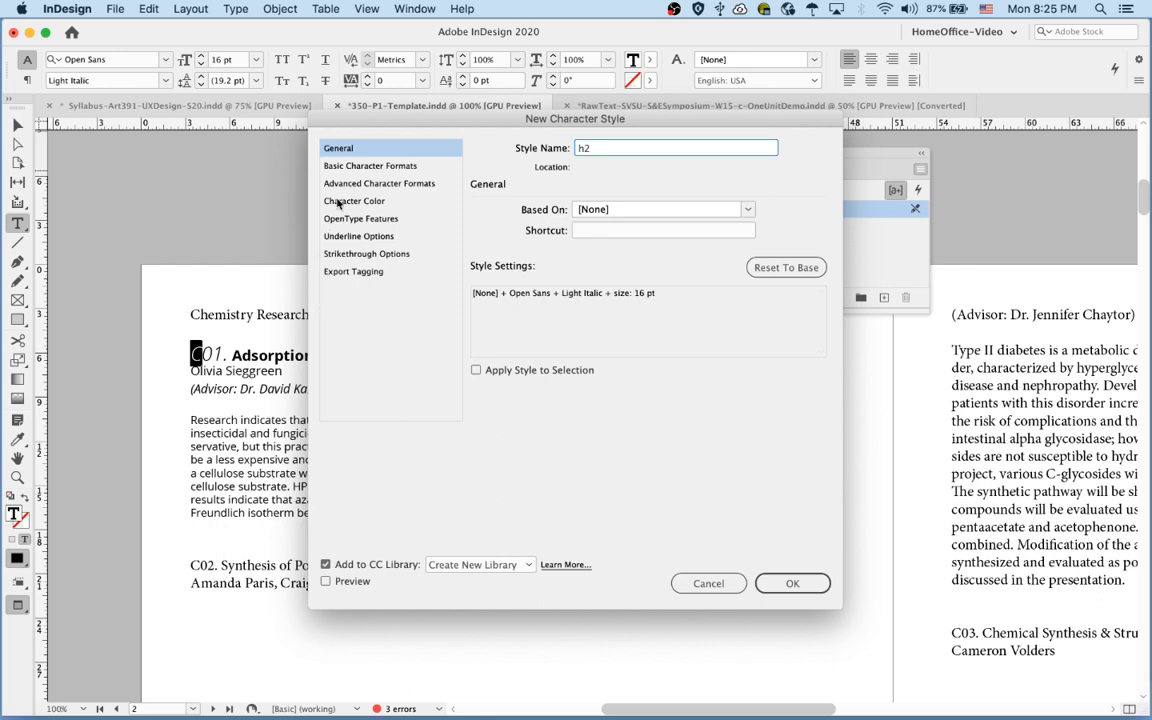
pyautogui.click(357, 168)
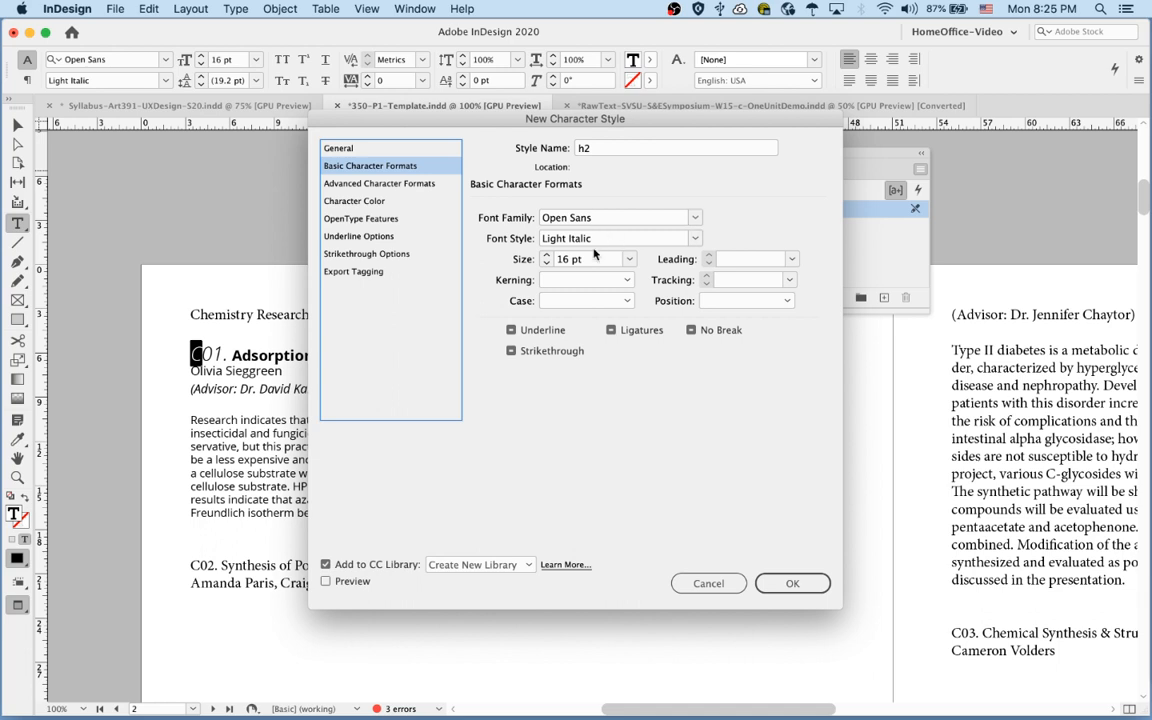
pyautogui.click(790, 259)
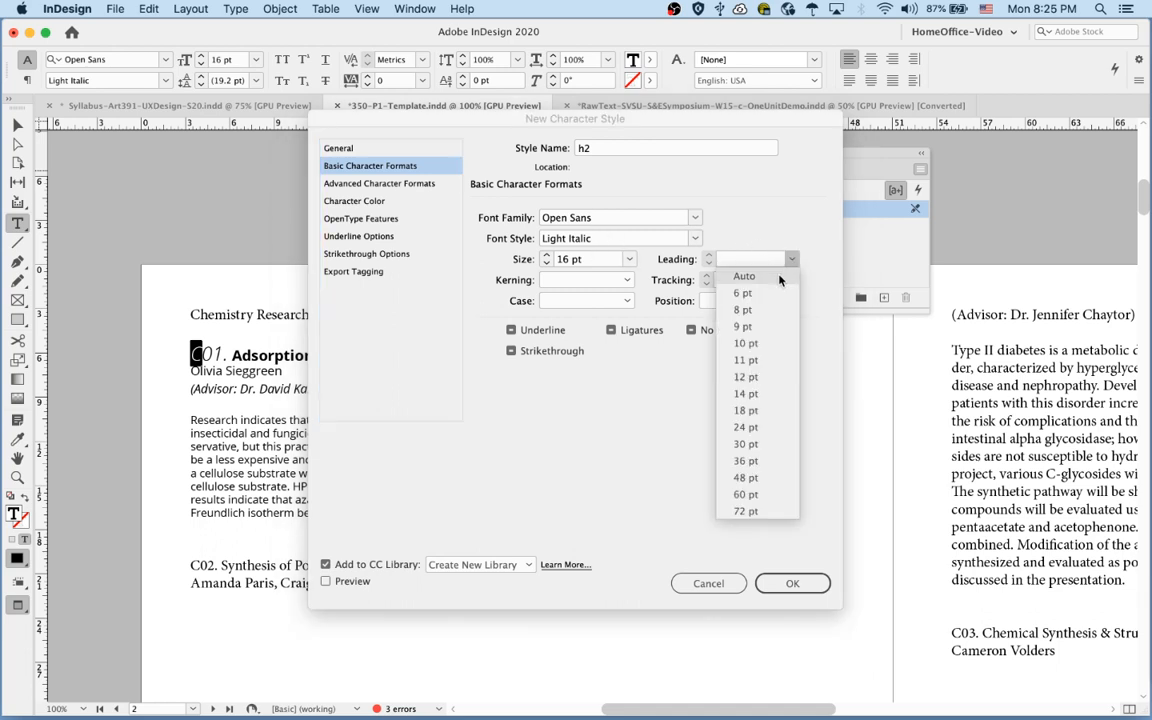
pyautogui.click(806, 274)
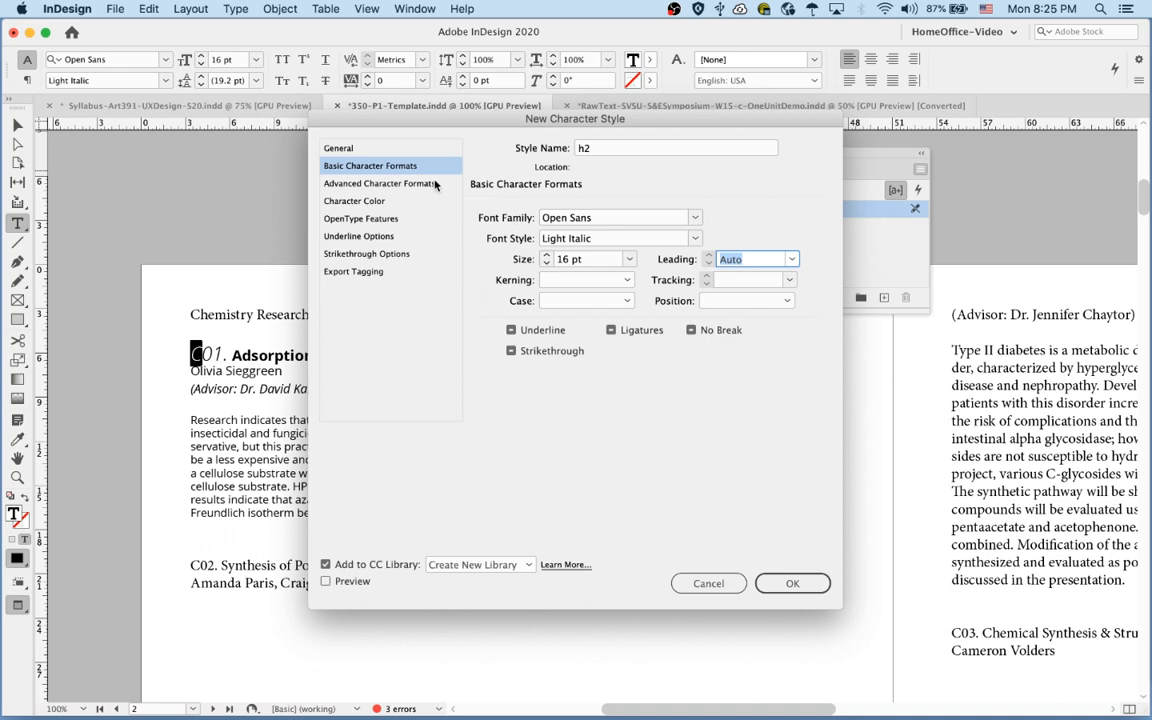
# Assign the C=100 M=0 Y=0 K=0 swatch as the h2 style's character color and save the style
pyautogui.click(430, 184)
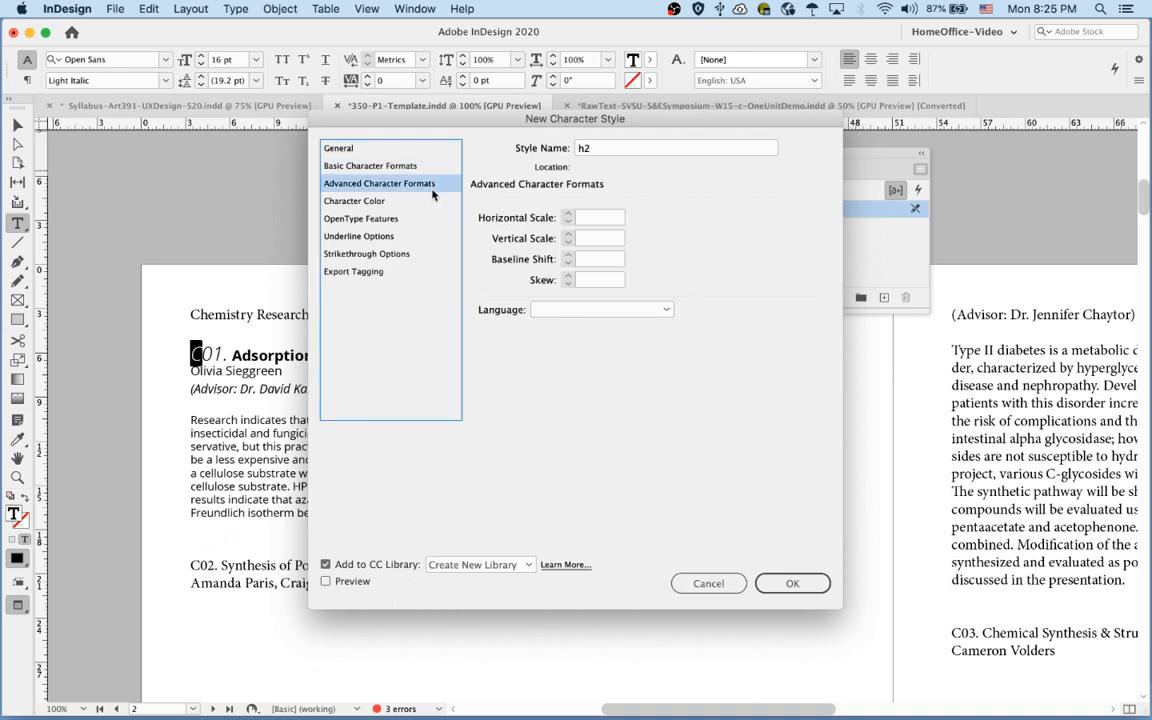
pyautogui.click(420, 201)
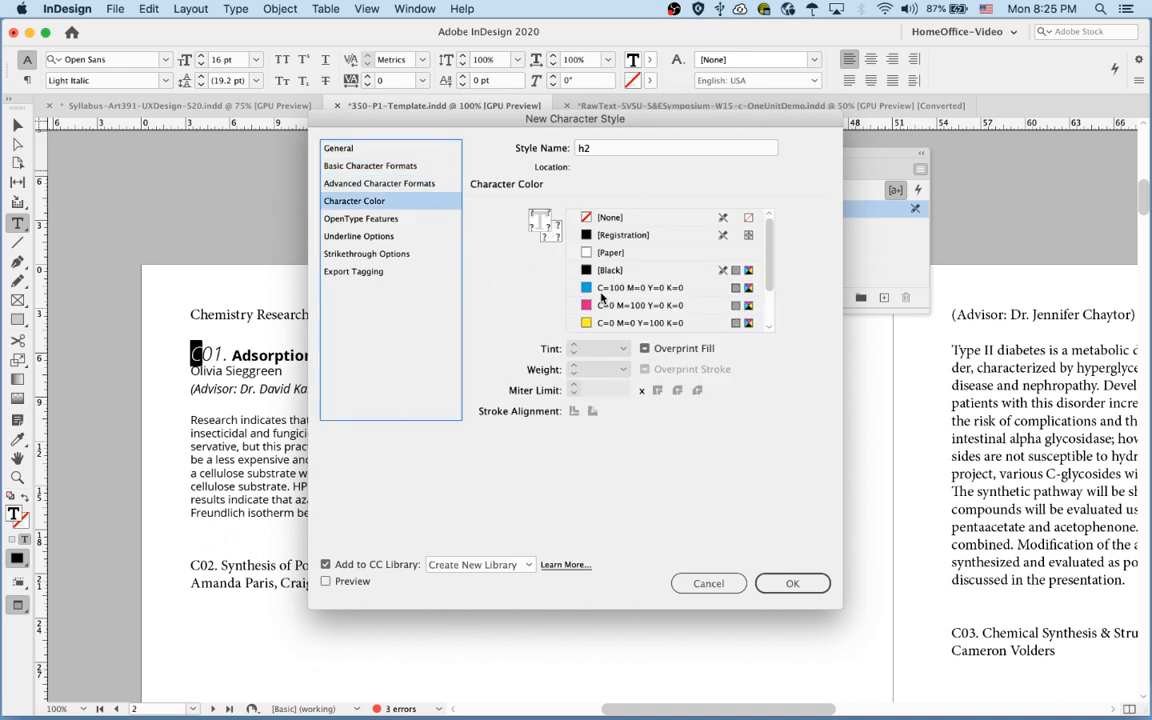
pyautogui.click(630, 288)
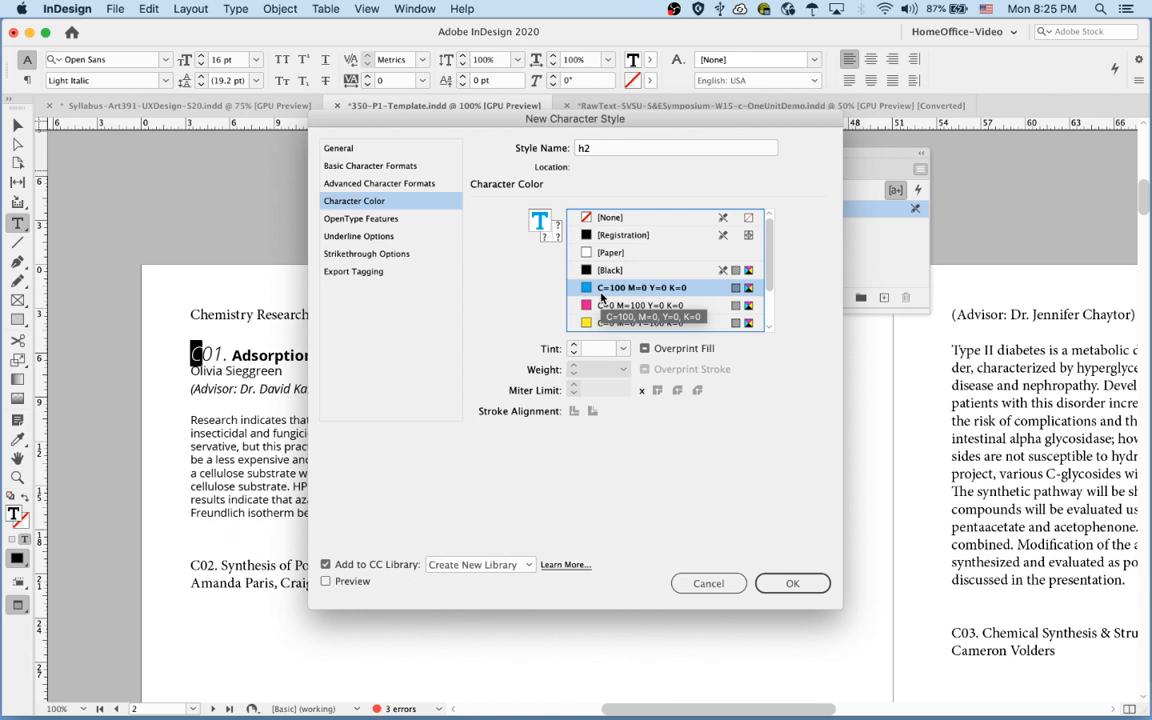
pyautogui.click(790, 584)
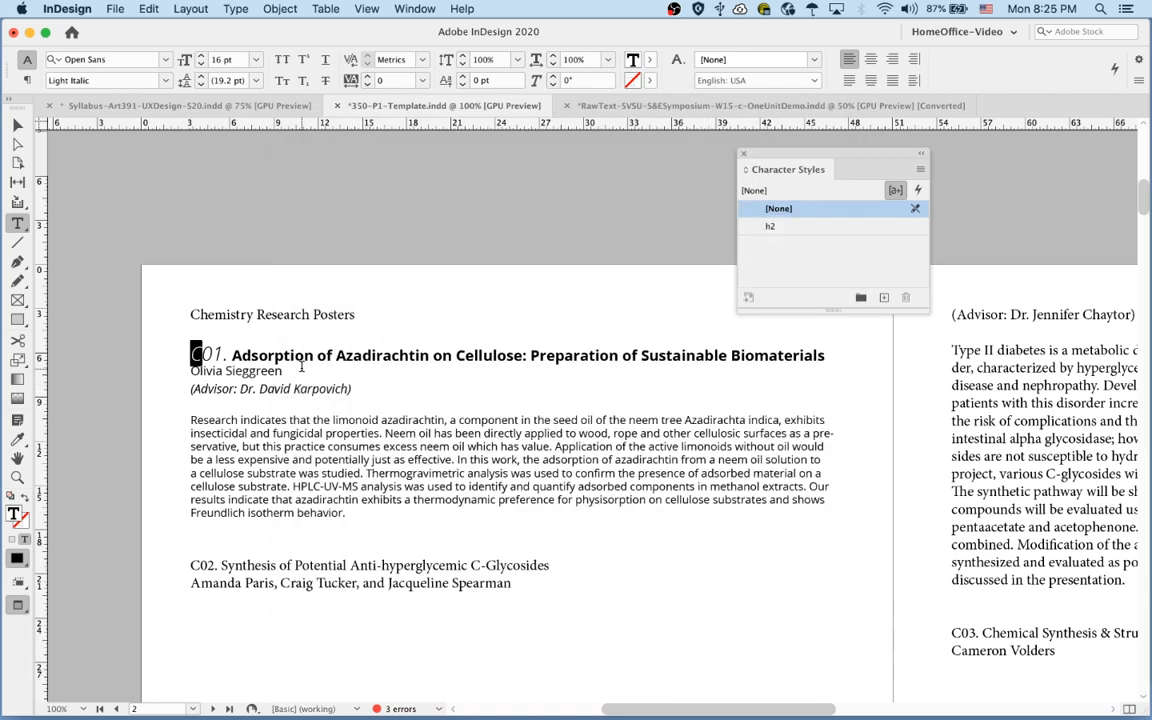
# Start a new character style named h3 from the C01 title's formatting, with 12 pt size and Auto leading
pyautogui.moveTo(304, 356); pyautogui.dragTo(376, 356)
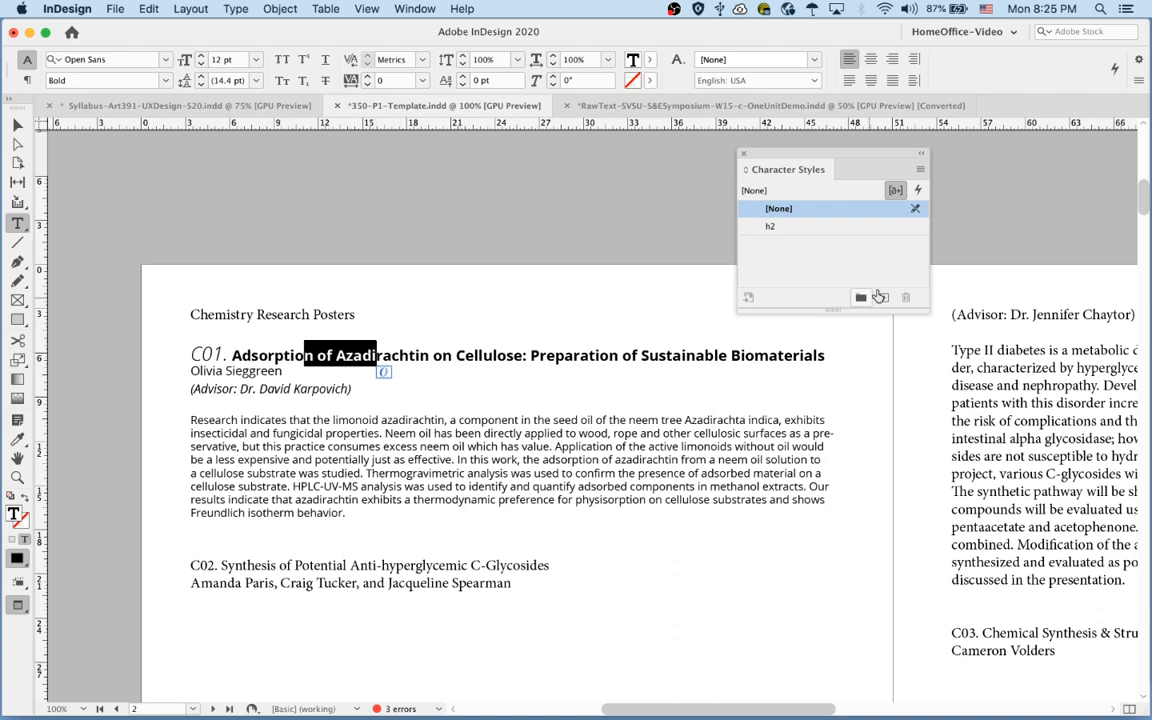
pyautogui.click(920, 170)
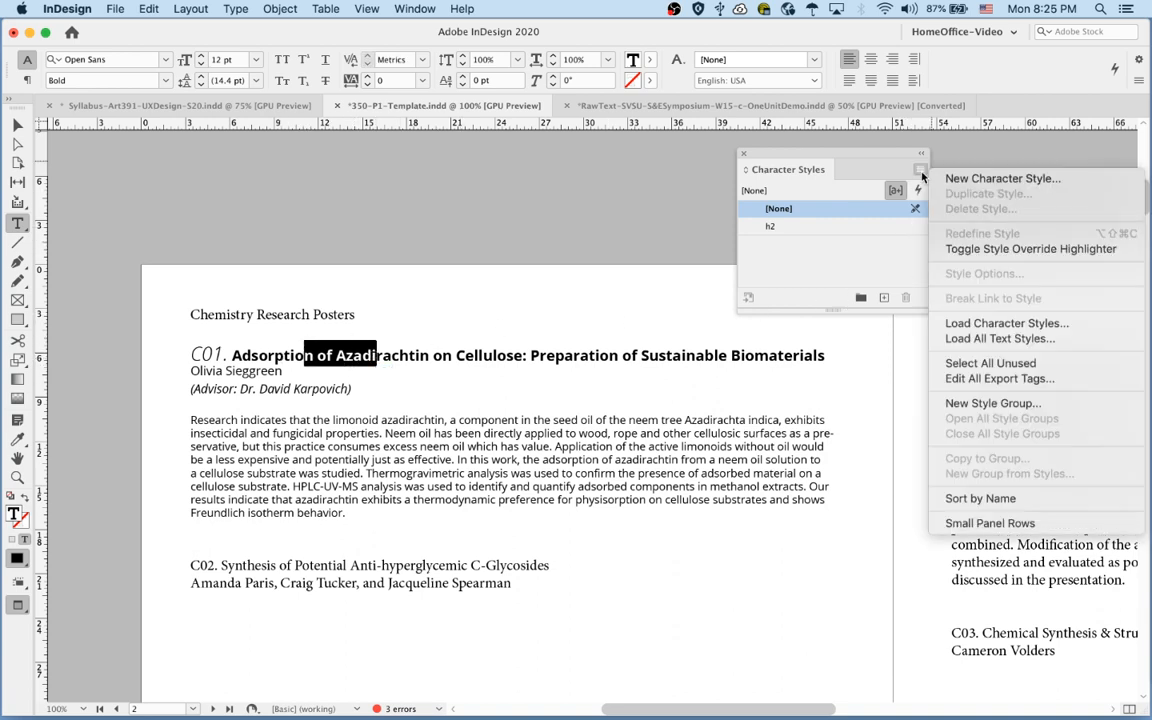
pyautogui.click(940, 181)
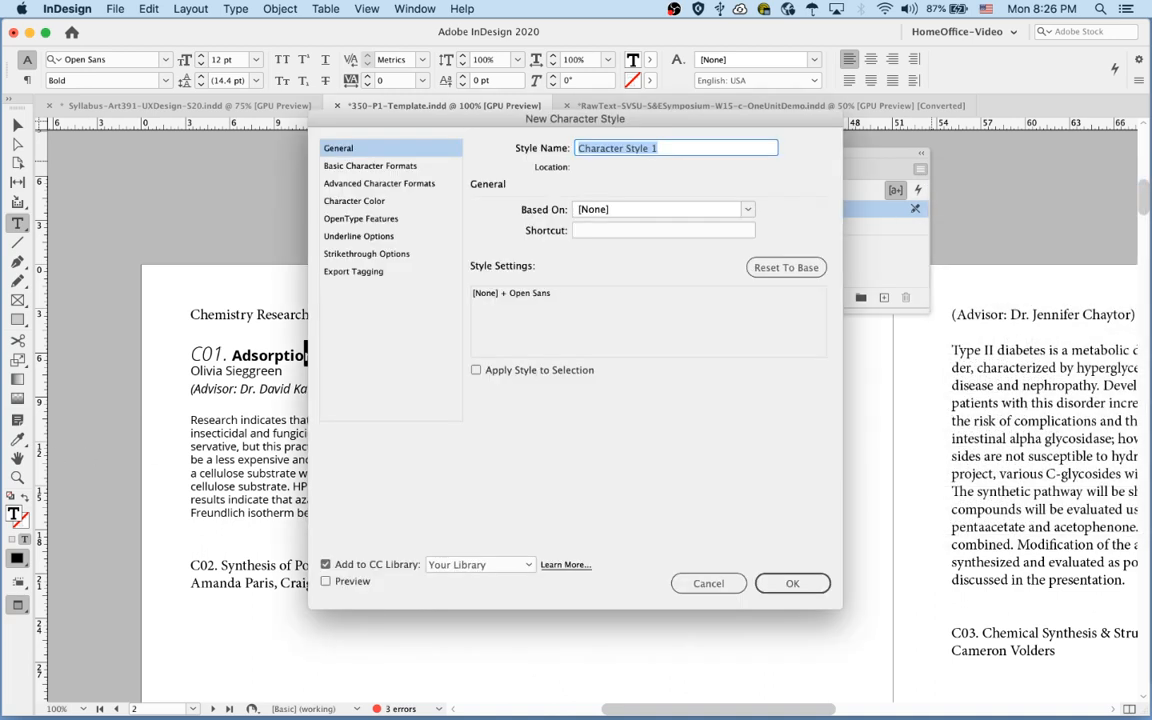
pyautogui.write('h3')
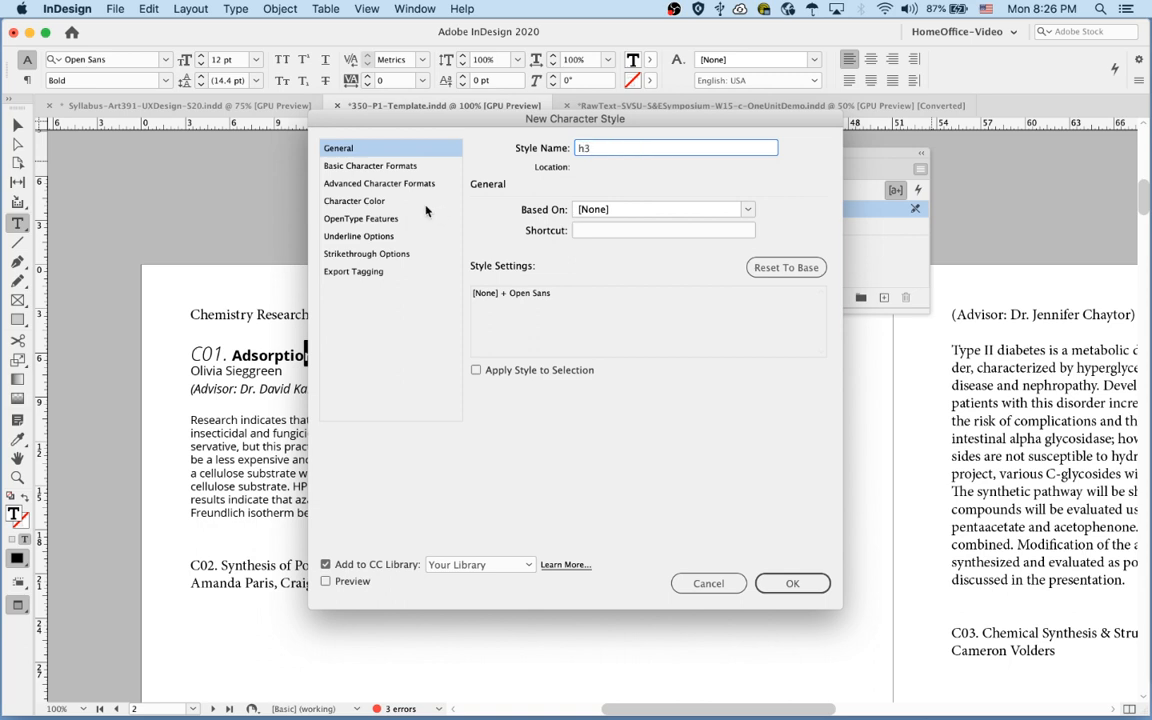
pyautogui.click(368, 166)
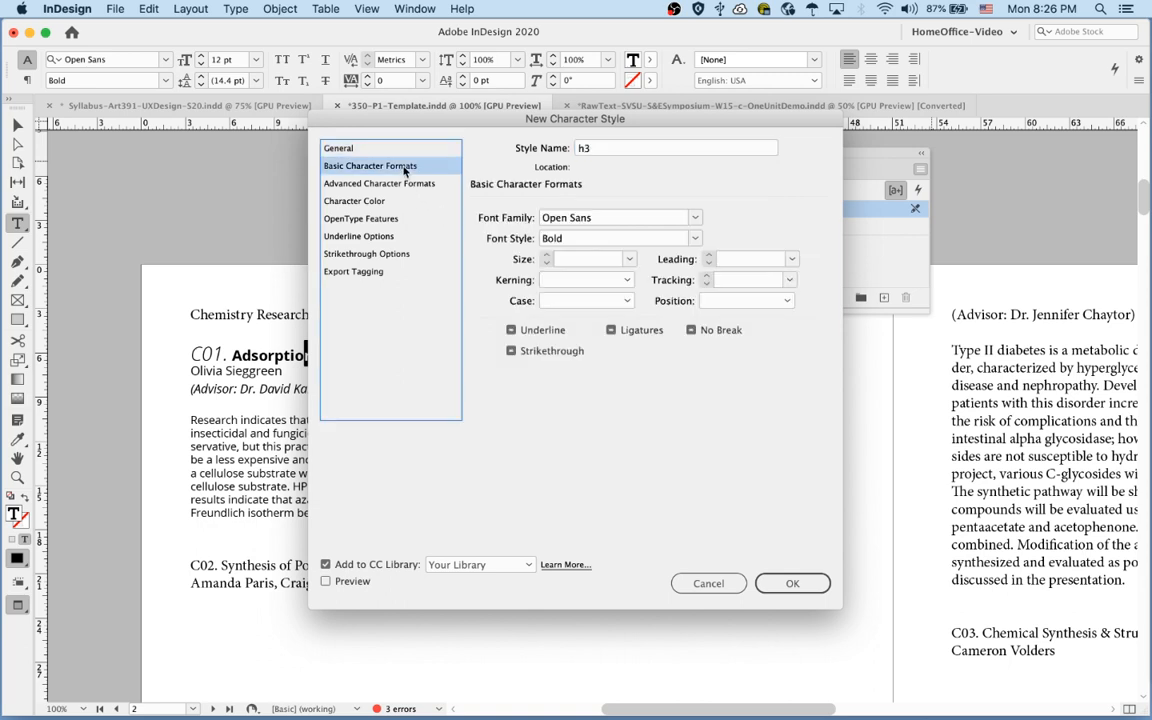
pyautogui.click(572, 260)
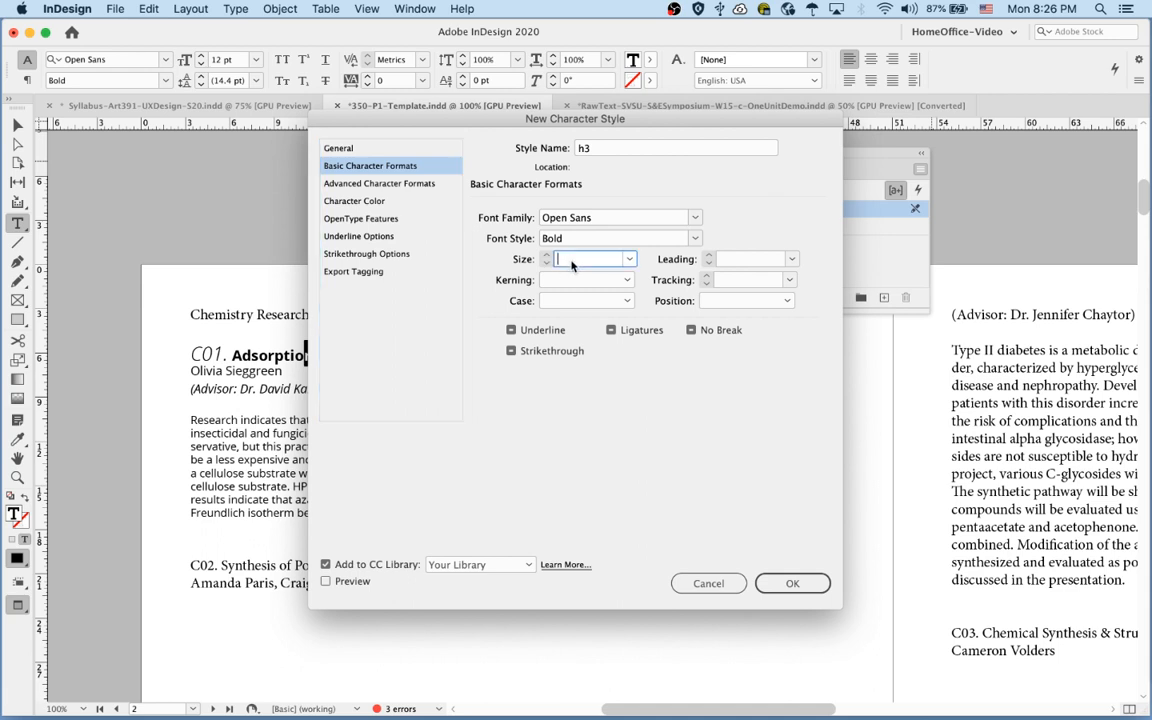
pyautogui.write('12')
pyautogui.click(787, 260)
pyautogui.click(805, 272)
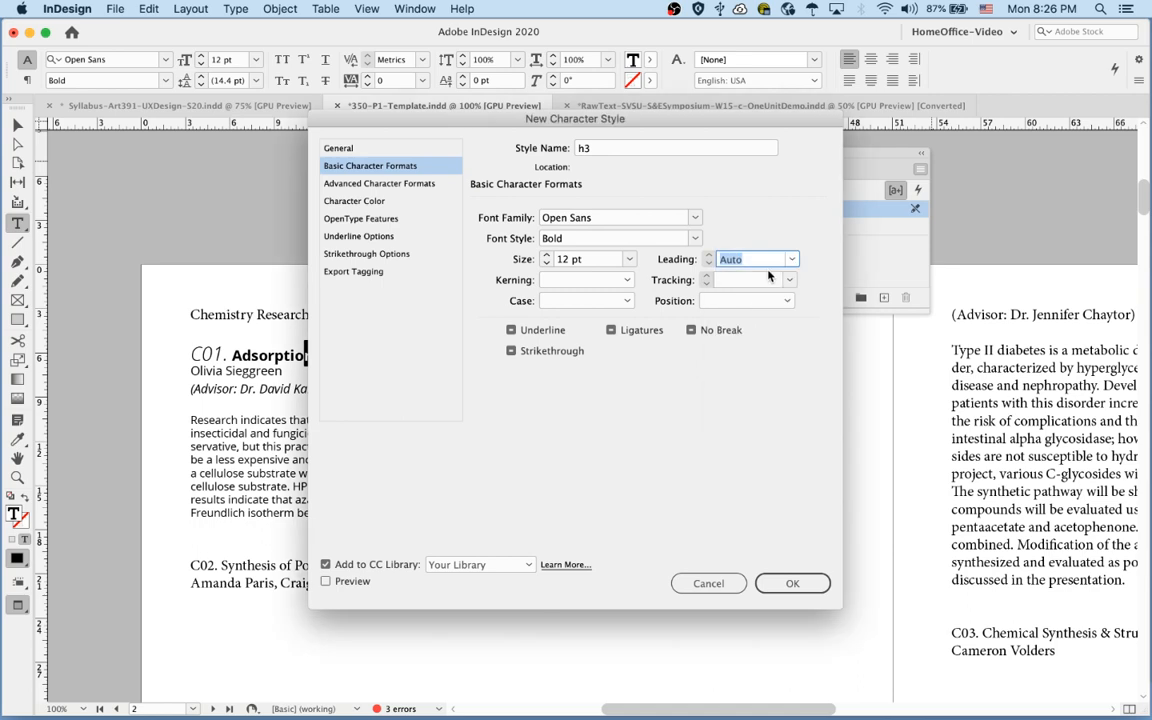
# Assign the C=0 M=100 Y=0 K=0 swatch as the h3 style's character color and save the style
pyautogui.click(350, 201)
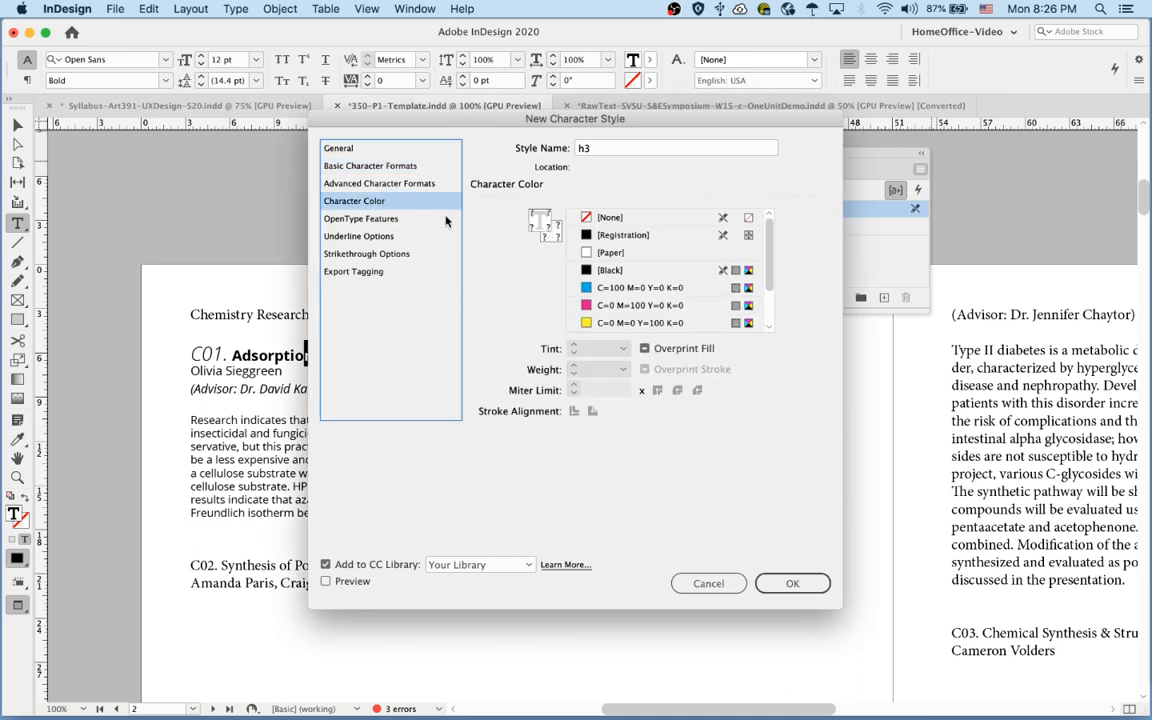
pyautogui.click(614, 307)
pyautogui.click(788, 582)
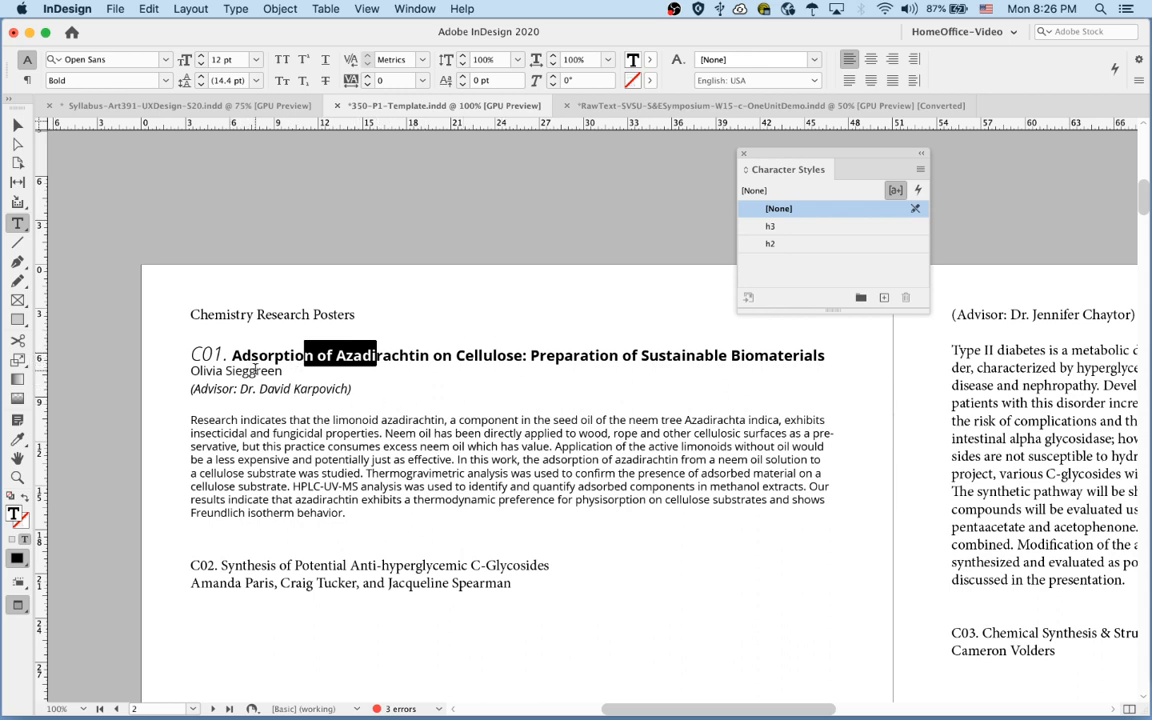
# Start a new character style named h4 from the C01 author line's formatting, with Regular font style and Auto leading
pyautogui.moveTo(257, 371); pyautogui.dragTo(225, 371)
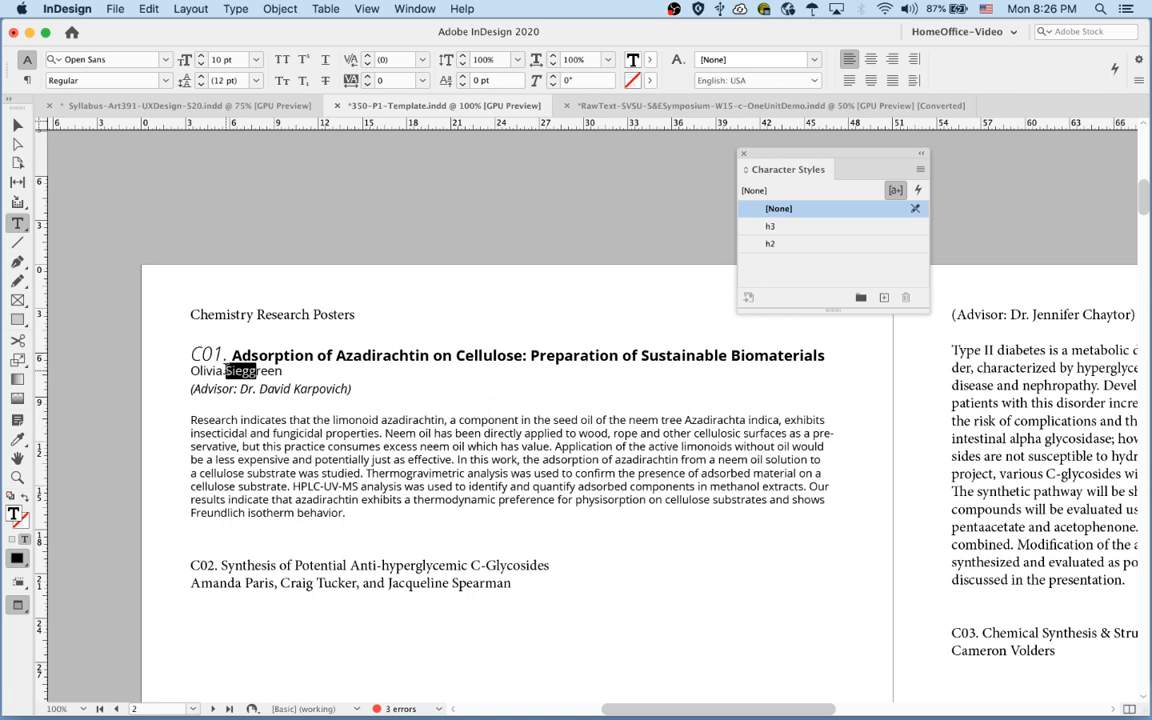
pyautogui.click(920, 170)
pyautogui.click(936, 179)
pyautogui.write('h4')
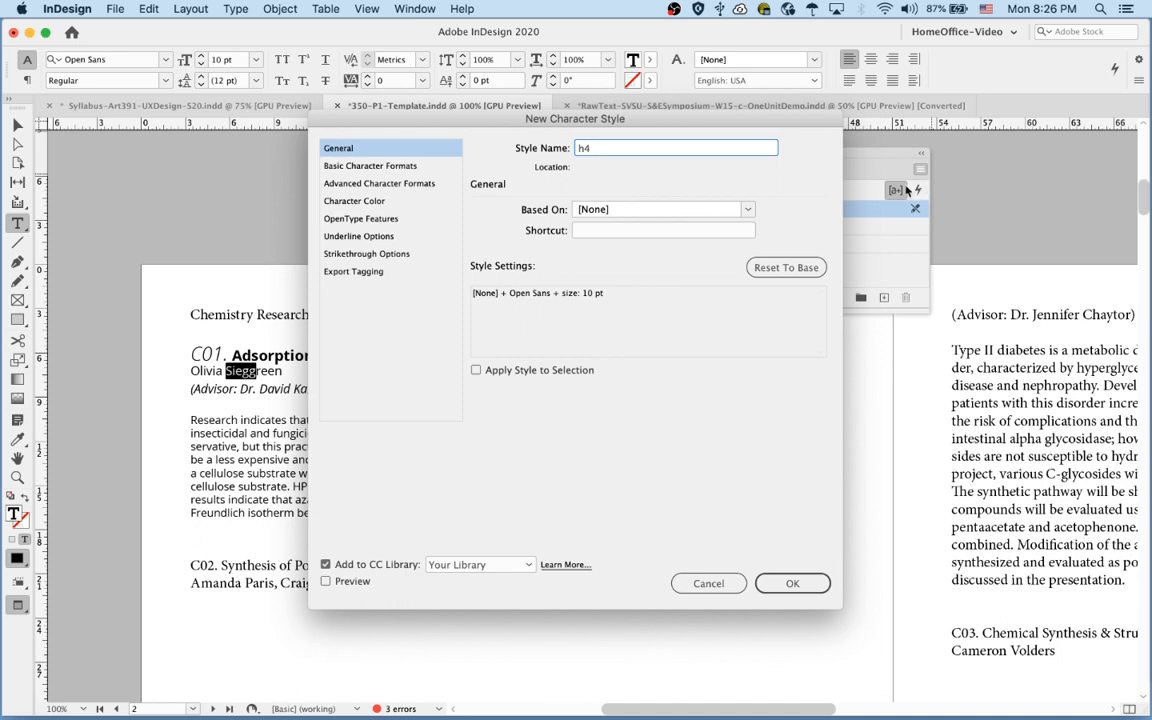
pyautogui.click(402, 167)
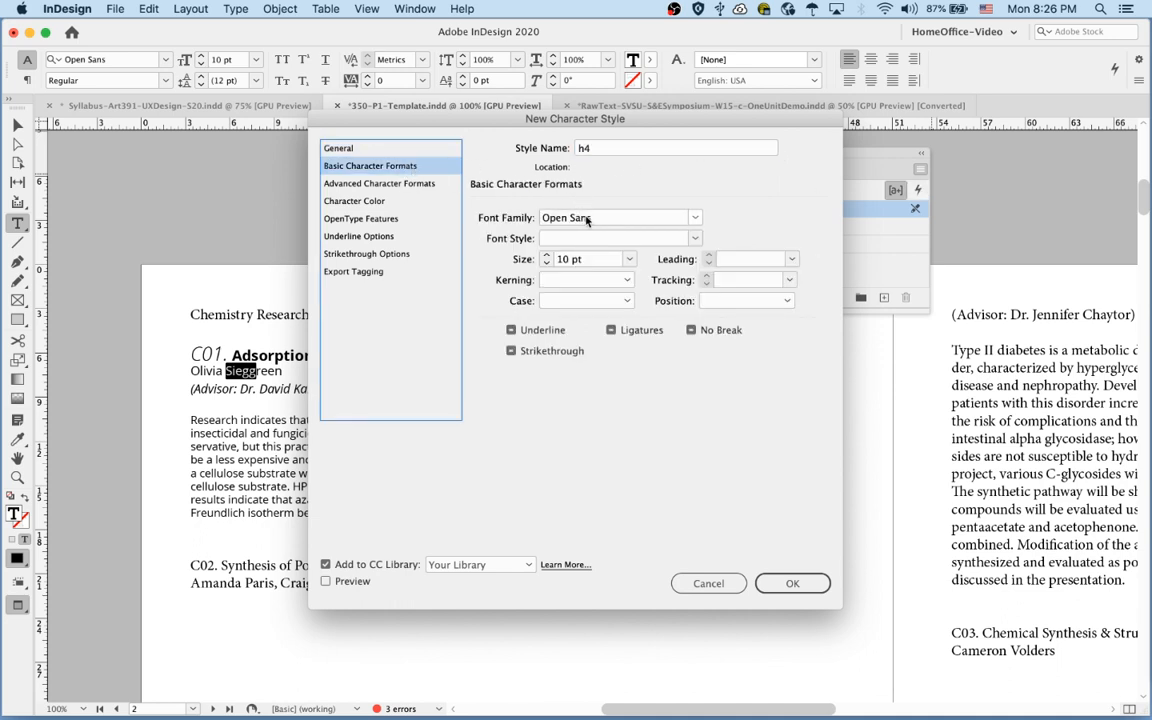
pyautogui.click(693, 239)
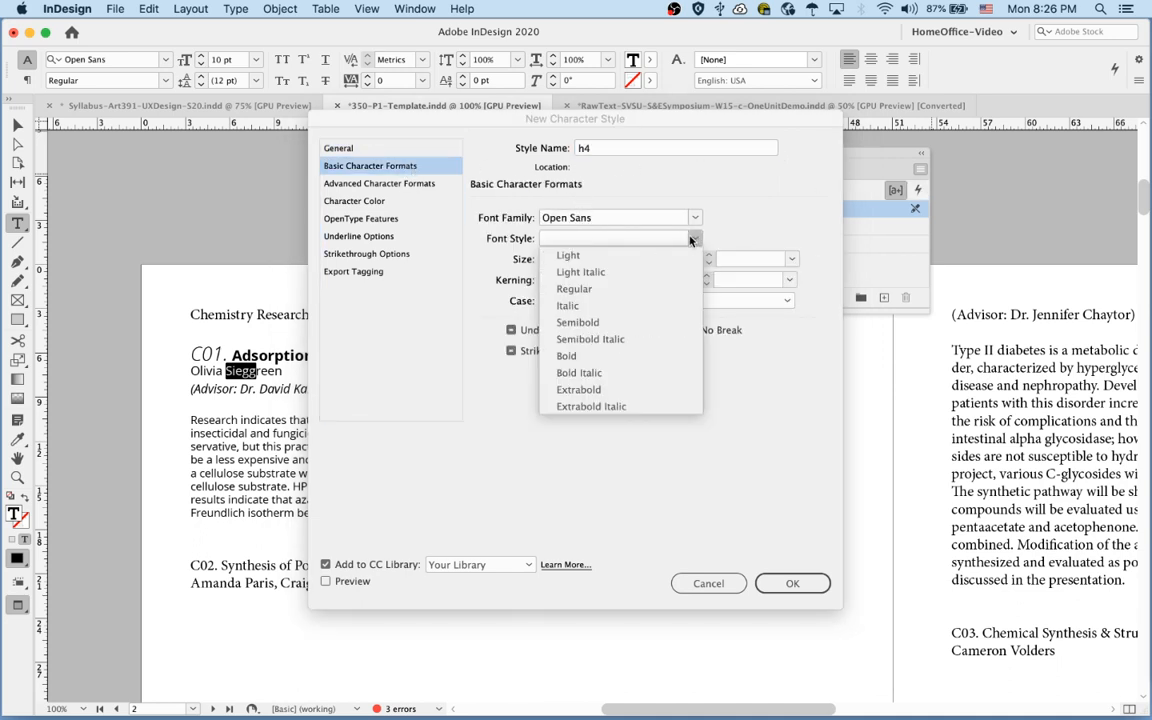
pyautogui.click(600, 289)
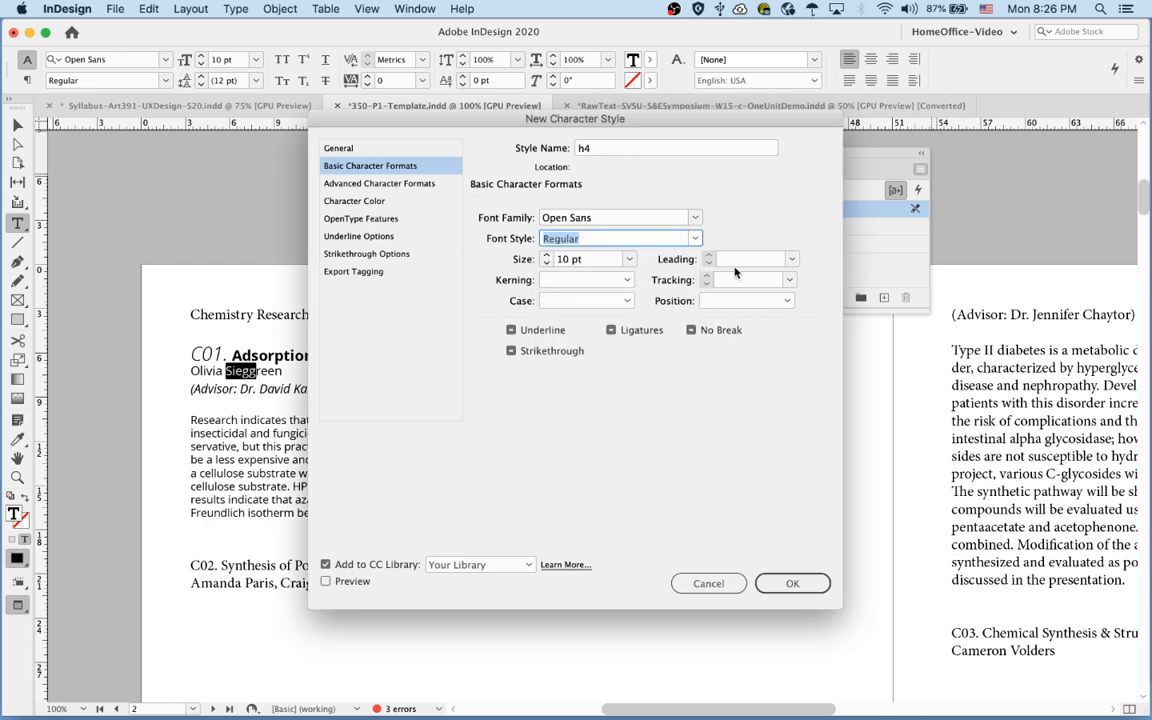
pyautogui.click(789, 261)
pyautogui.click(806, 273)
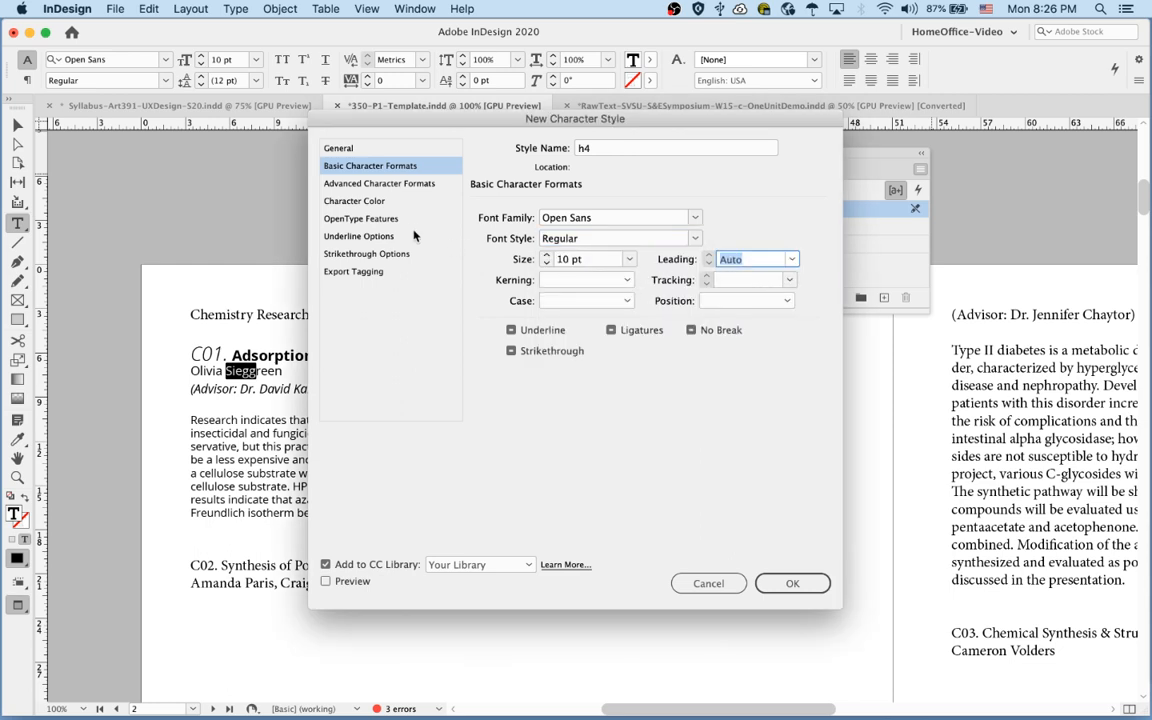
# Assign the C=75 M=5 Y=100 K=0 swatch as the h4 style's character color and save the style
pyautogui.click(384, 200)
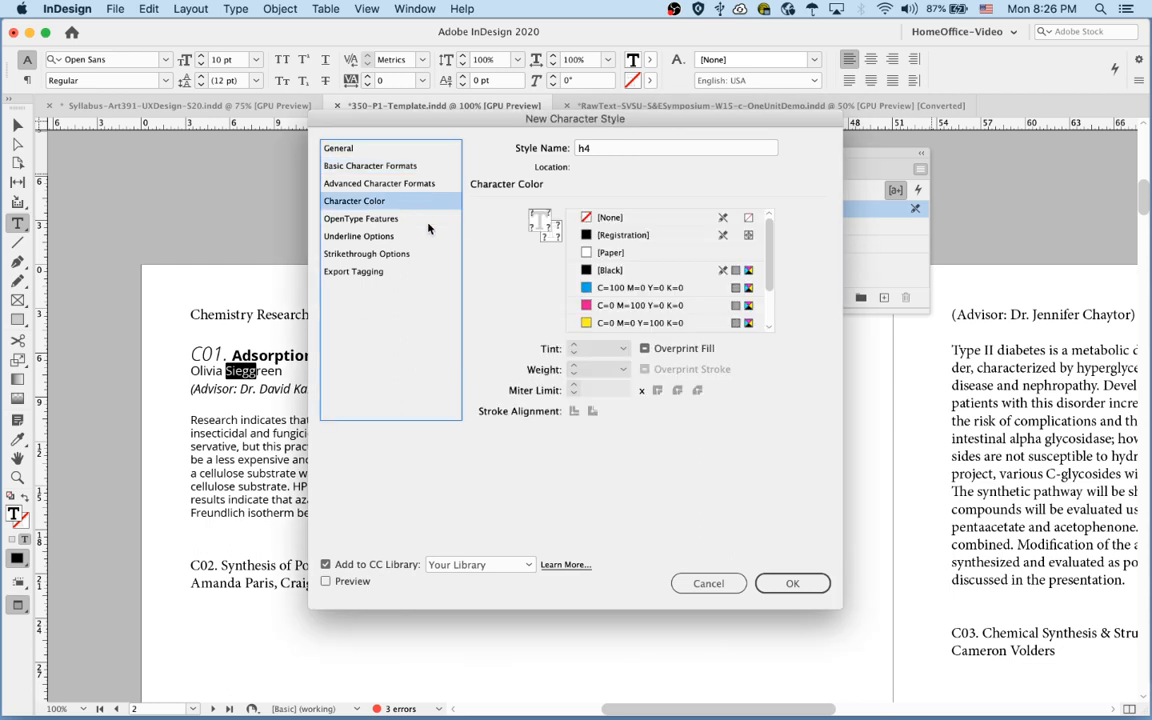
pyautogui.scroll(-1, 654, 306)
pyautogui.click(655, 305)
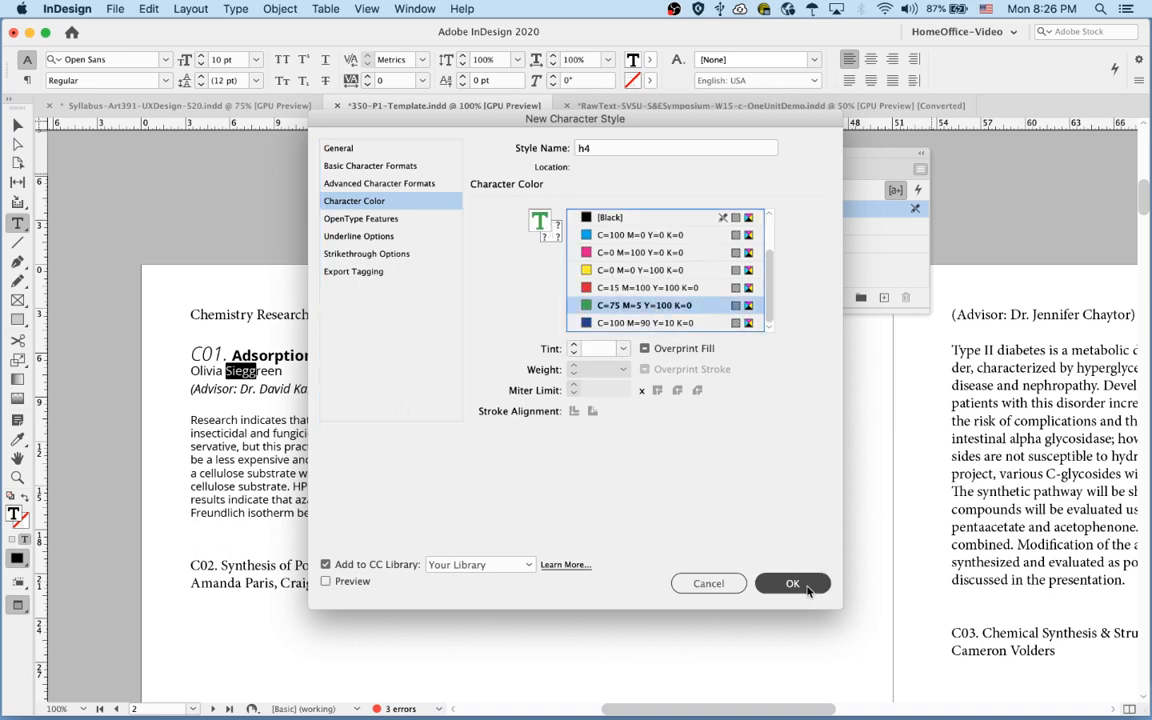
pyautogui.click(800, 582)
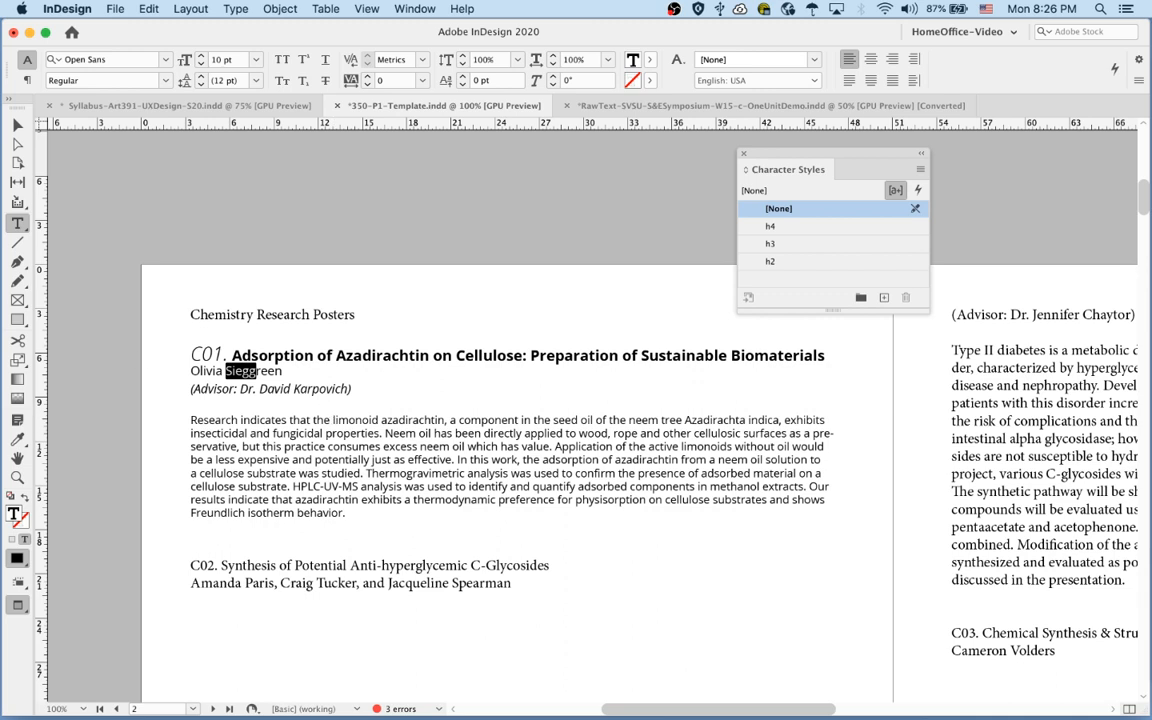
pyautogui.press('super+Tab')
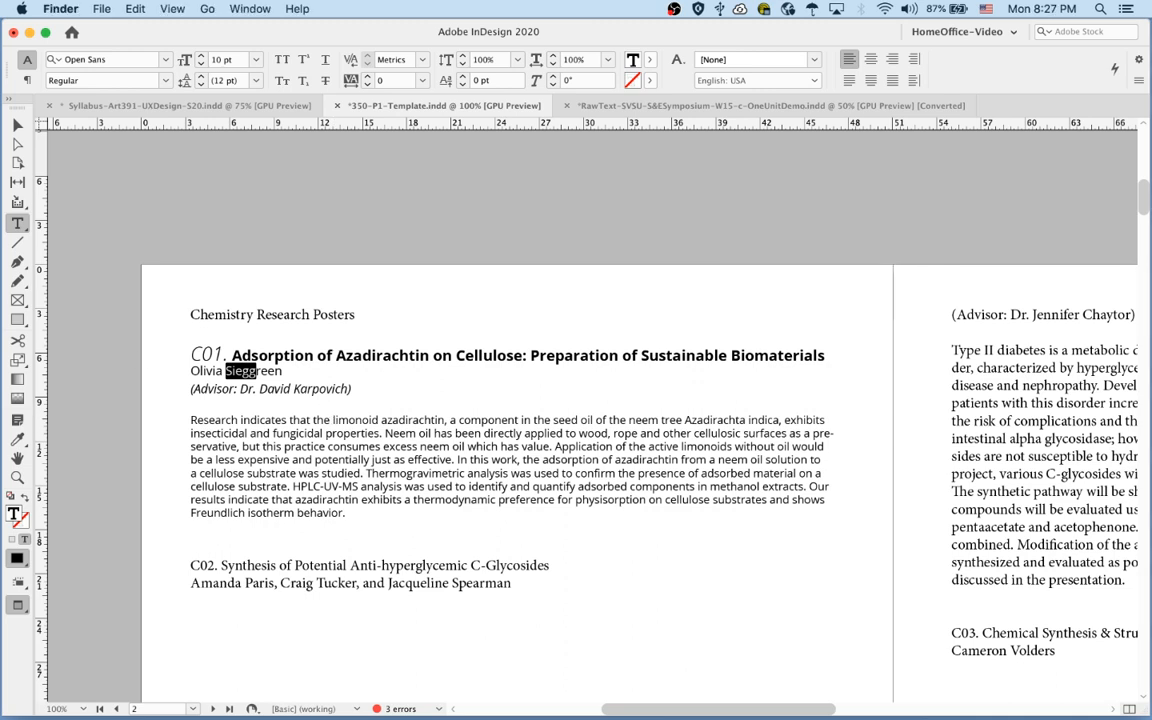
pyautogui.press('super+Tab')
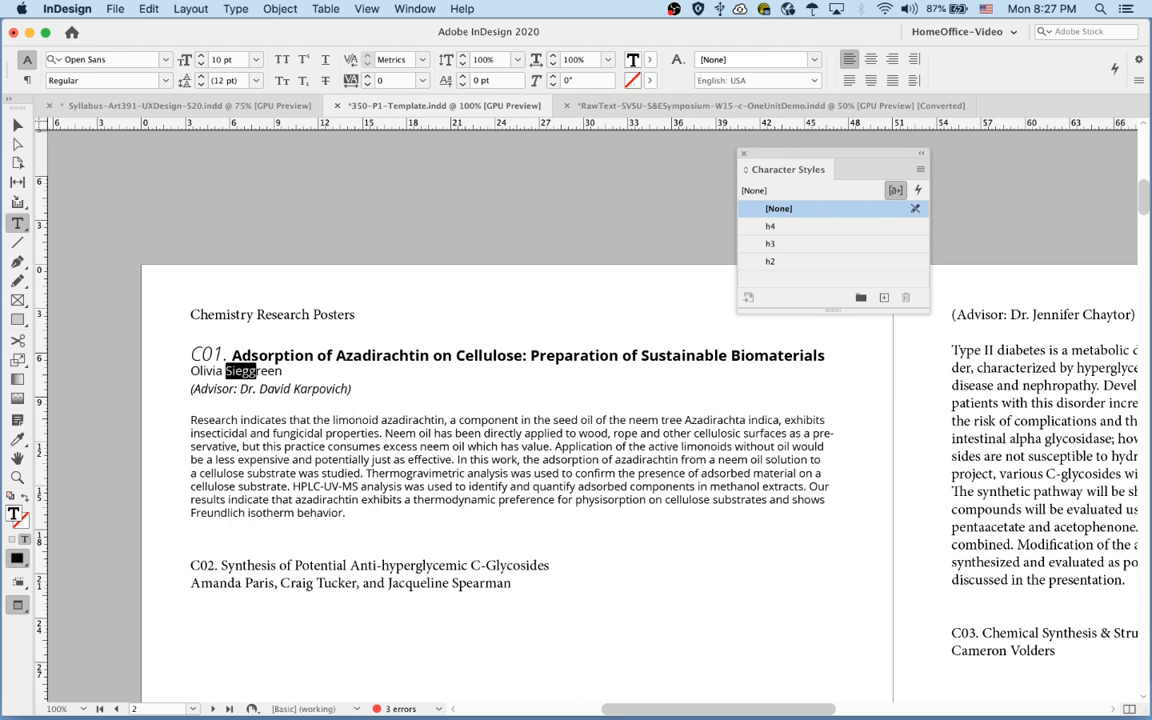
# Start a new character style named h5 from the C01 advisor line's italic formatting, with its leading set to Auto
pyautogui.click(311, 389)
pyautogui.moveTo(311, 389); pyautogui.dragTo(280, 389)
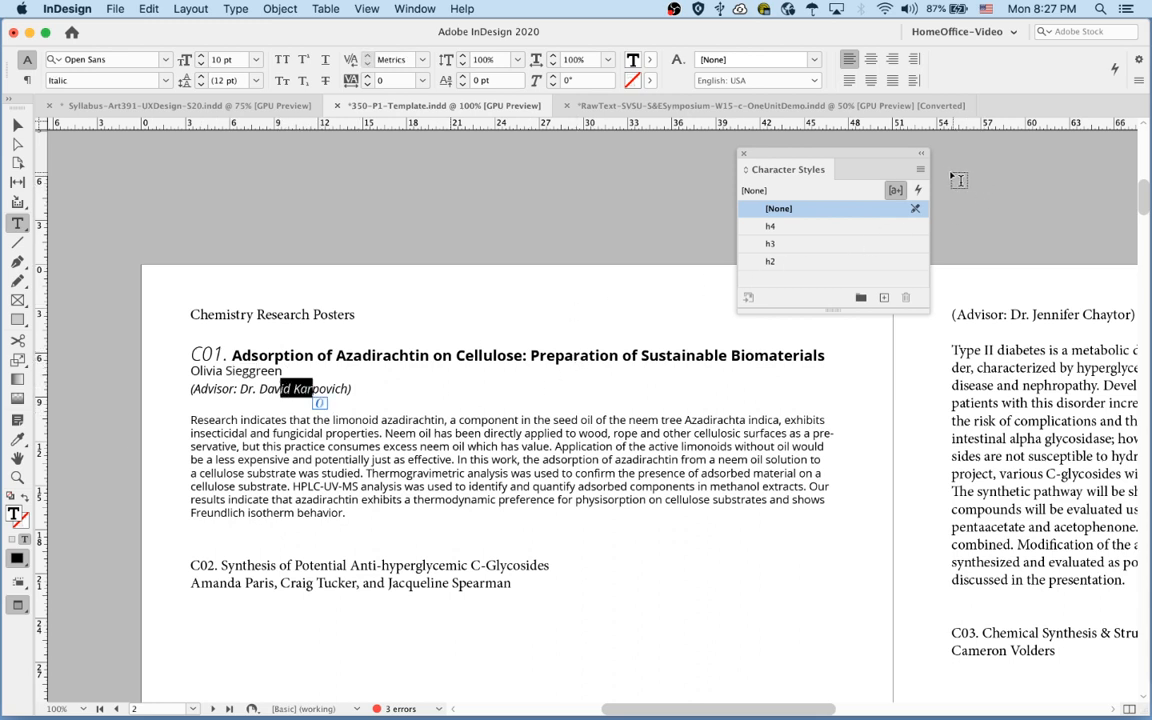
pyautogui.click(920, 170)
pyautogui.click(1000, 178)
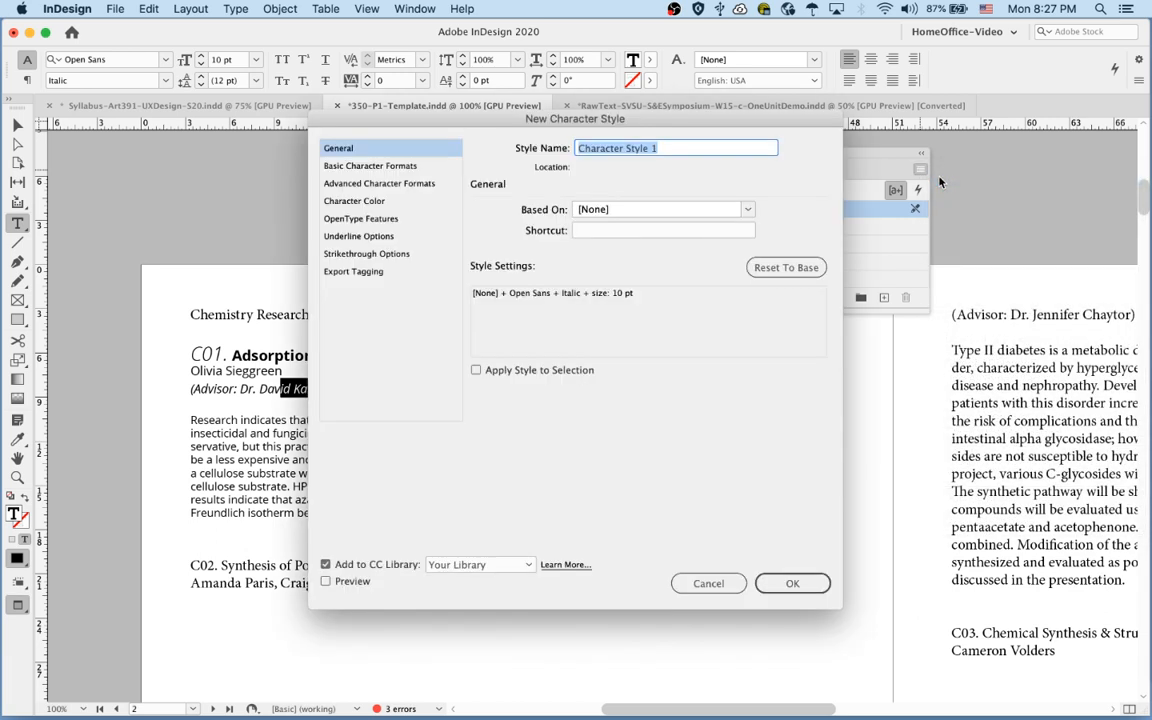
pyautogui.write('h5')
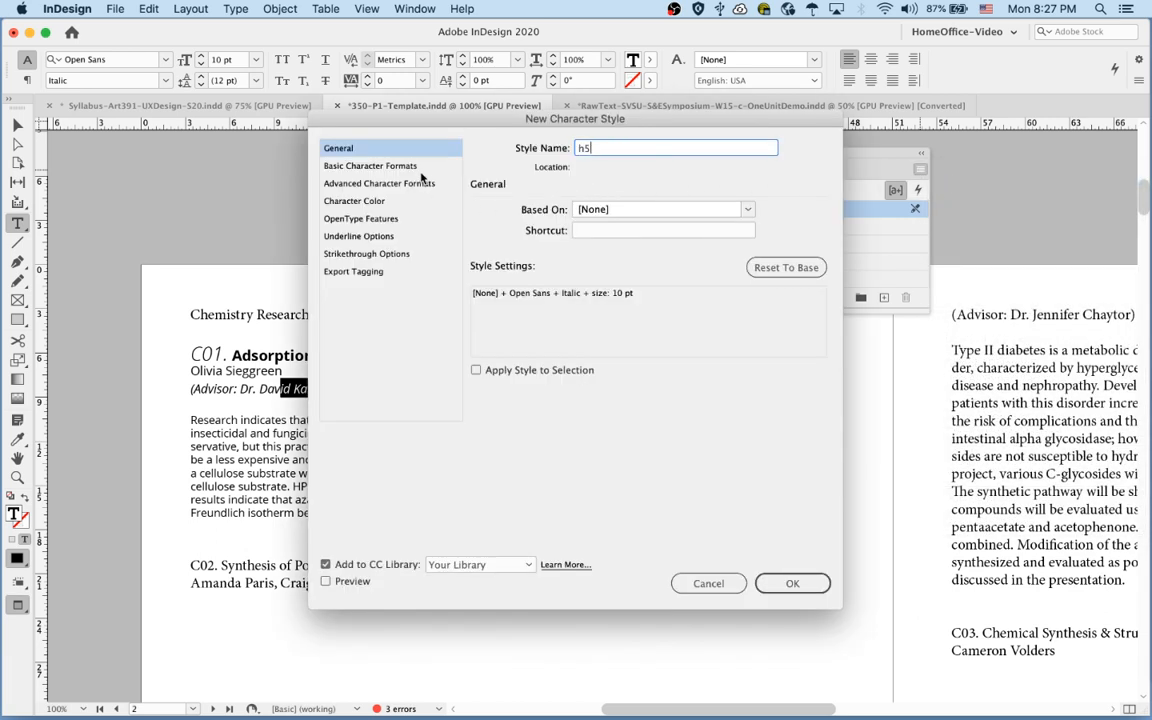
pyautogui.click(378, 164)
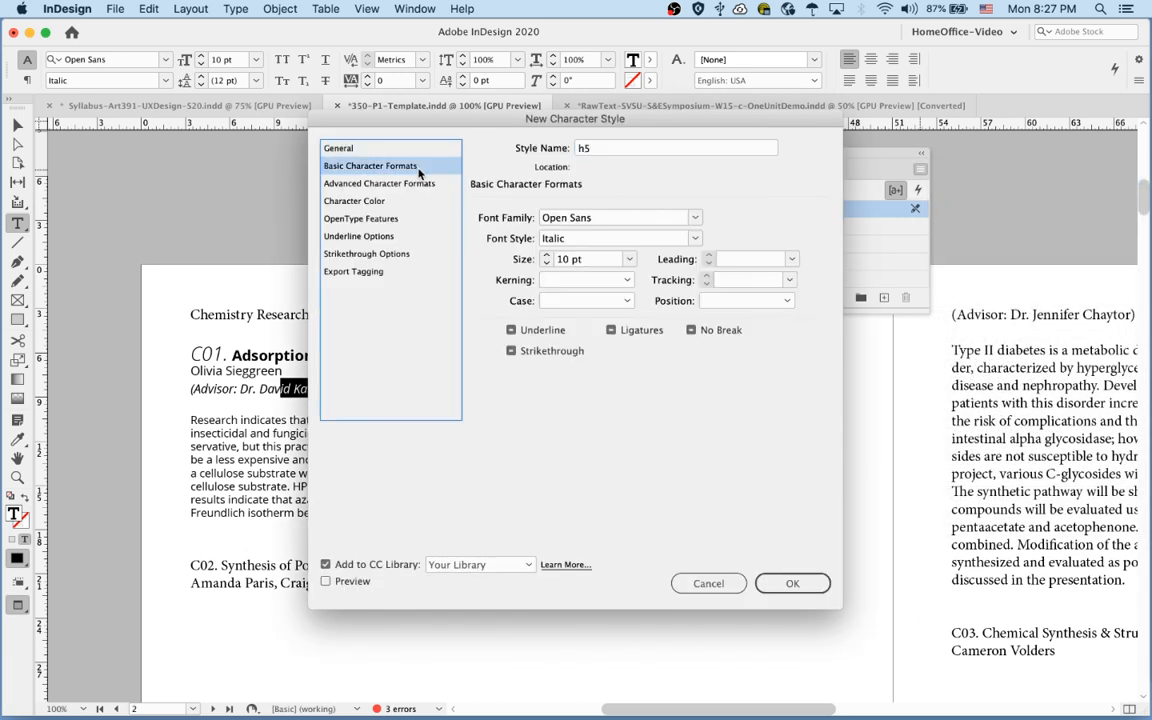
pyautogui.click(792, 259)
pyautogui.click(742, 276)
# Assign the C=100 M=90 Y=10 K=0 swatch as the h5 style's character color and save the style
pyautogui.click(365, 200)
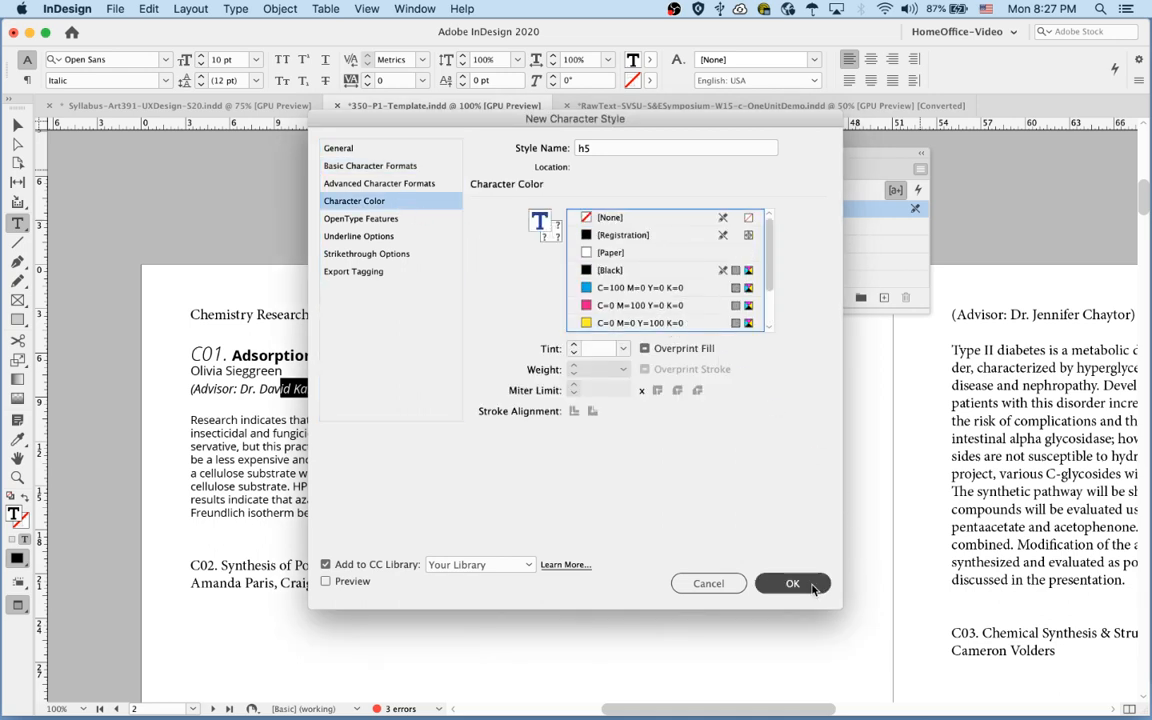
pyautogui.scroll(-2, 680, 300)
pyautogui.click(696, 316)
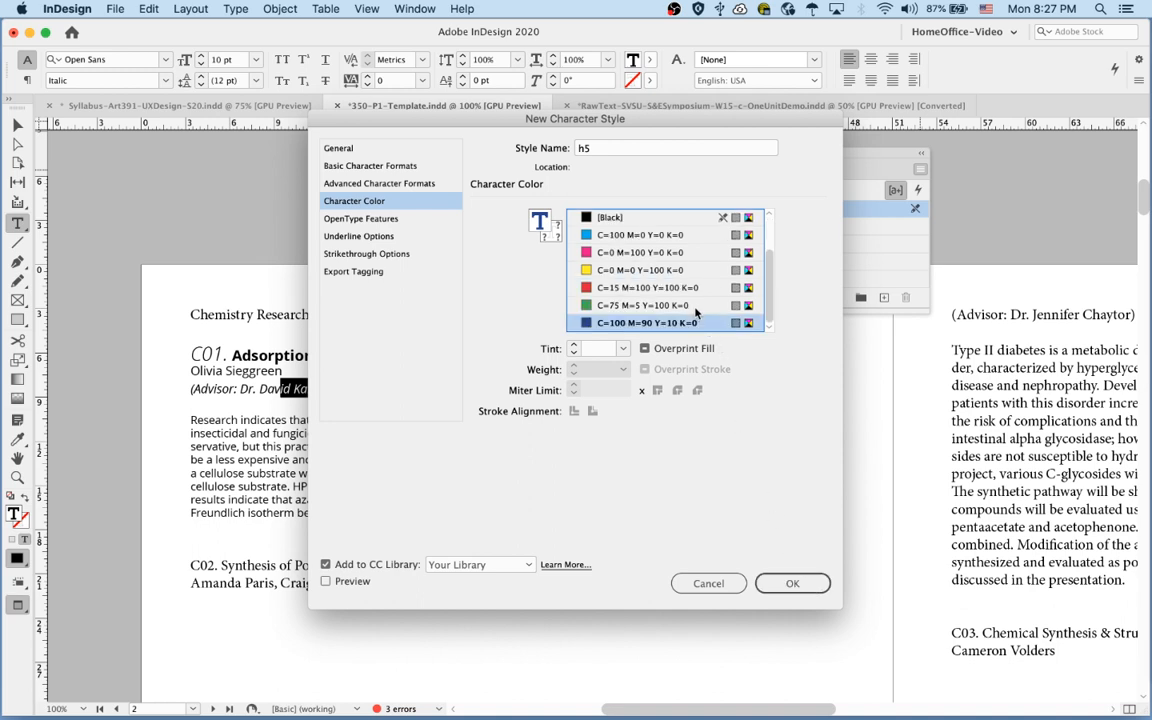
pyautogui.click(792, 583)
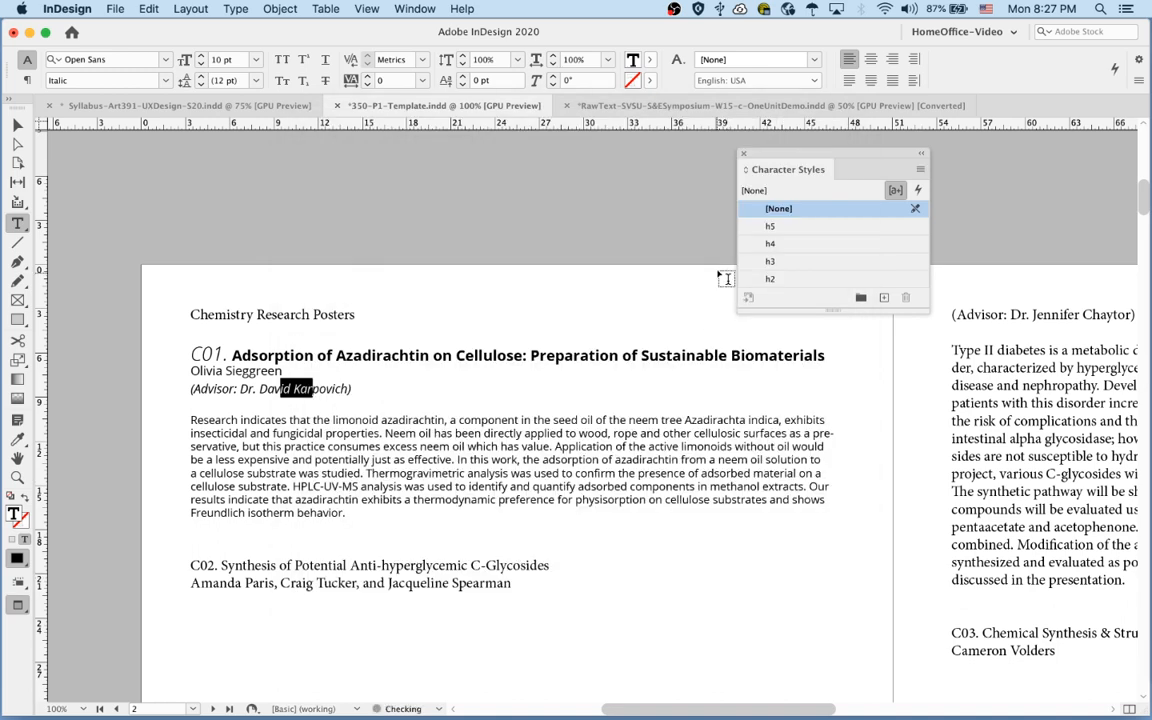
# Start a new character style named bodycopy from the C01 abstract's formatting, with Regular font style and Auto leading
pyautogui.moveTo(337, 432); pyautogui.dragTo(362, 459)
pyautogui.click(920, 169)
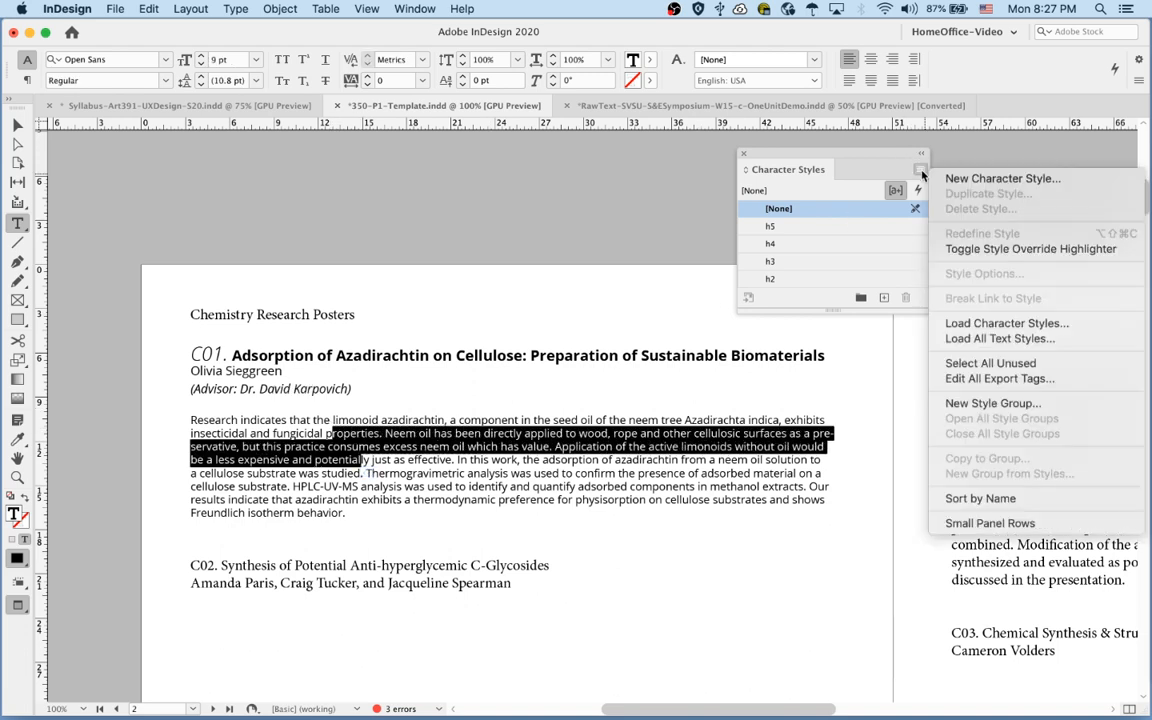
pyautogui.click(1000, 178)
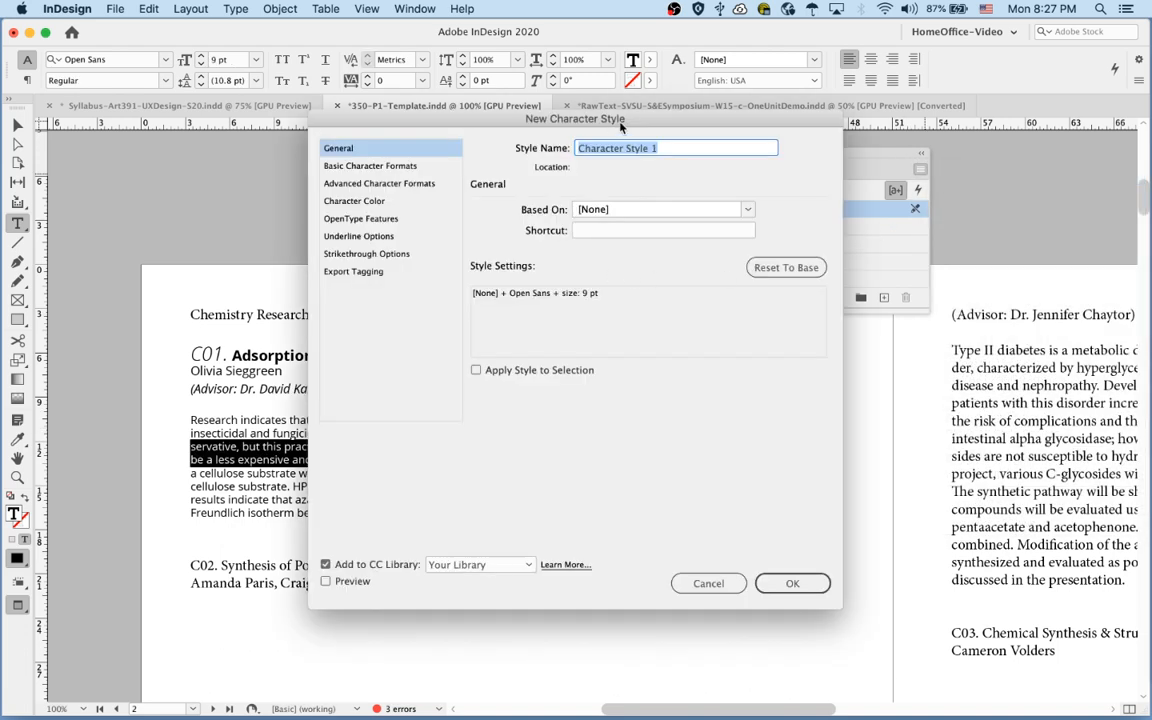
pyautogui.write('bodycopy')
pyautogui.click(350, 166)
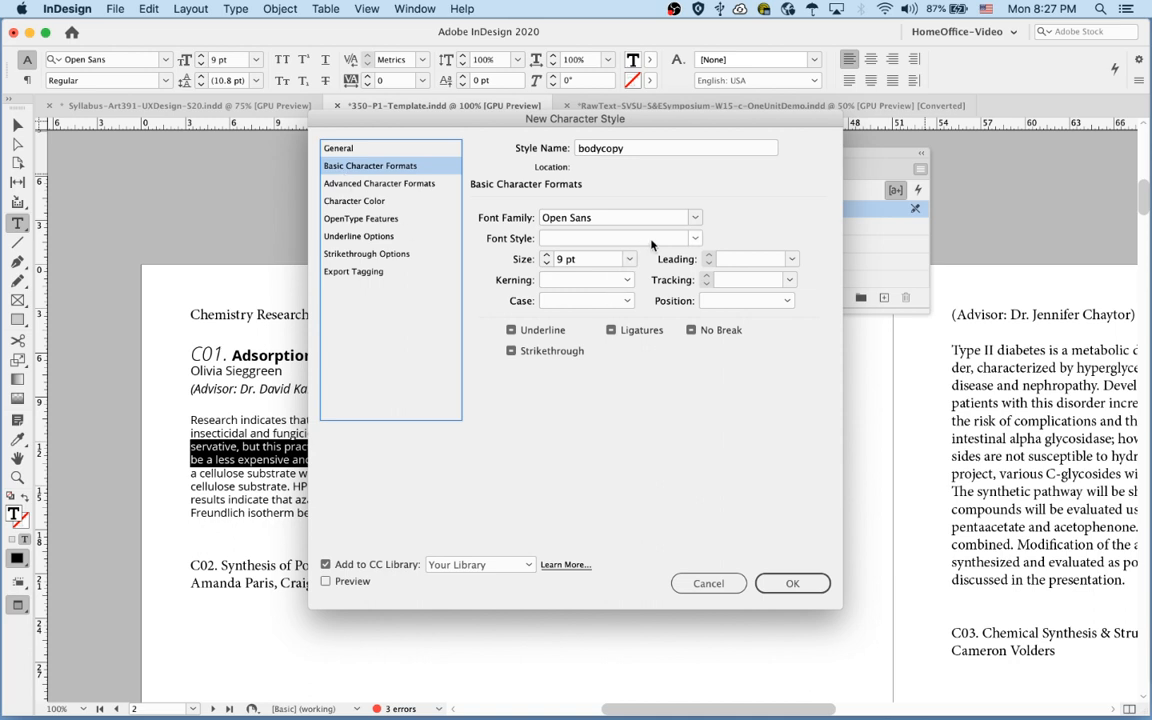
pyautogui.click(686, 241)
pyautogui.click(627, 290)
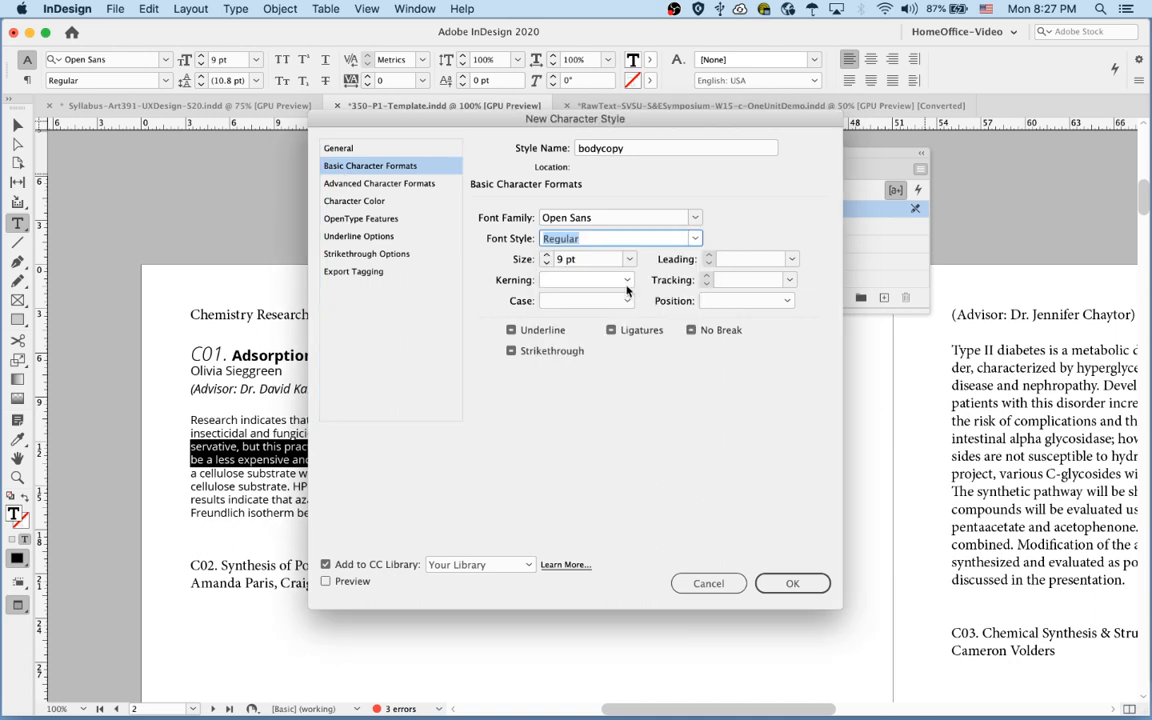
pyautogui.click(789, 261)
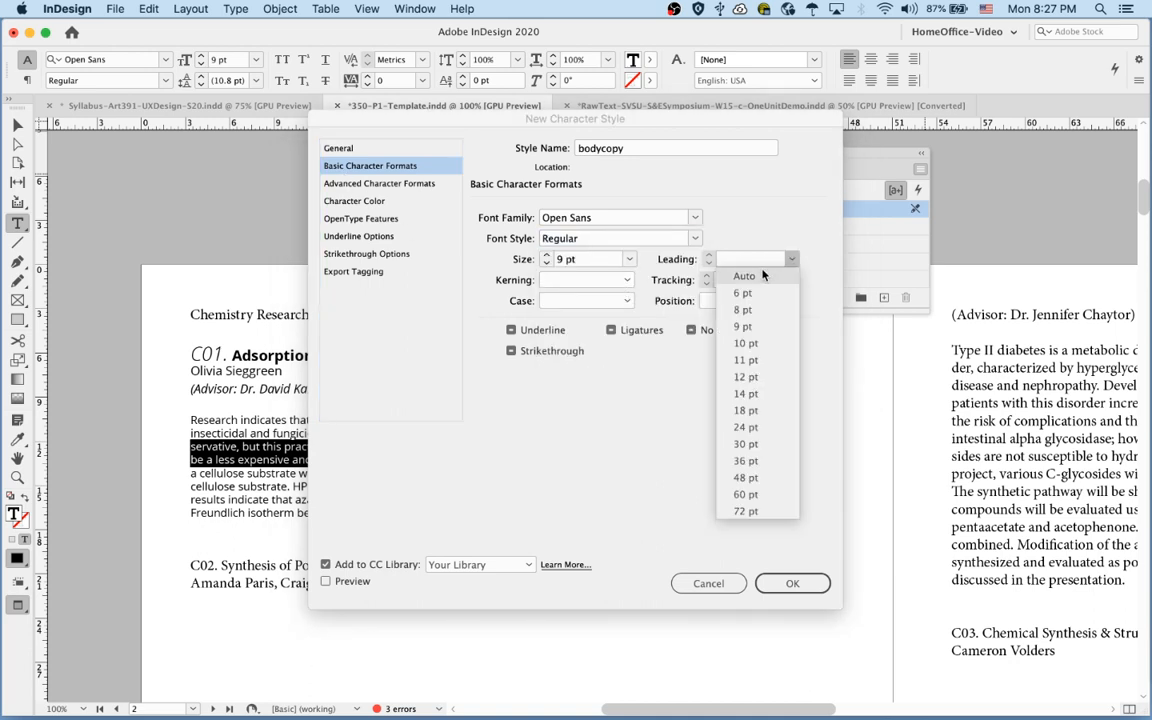
pyautogui.click(800, 272)
# Assign the C=15 M=100 Y=100 K=0 swatch as the bodycopy style's character color and save the style
pyautogui.click(367, 206)
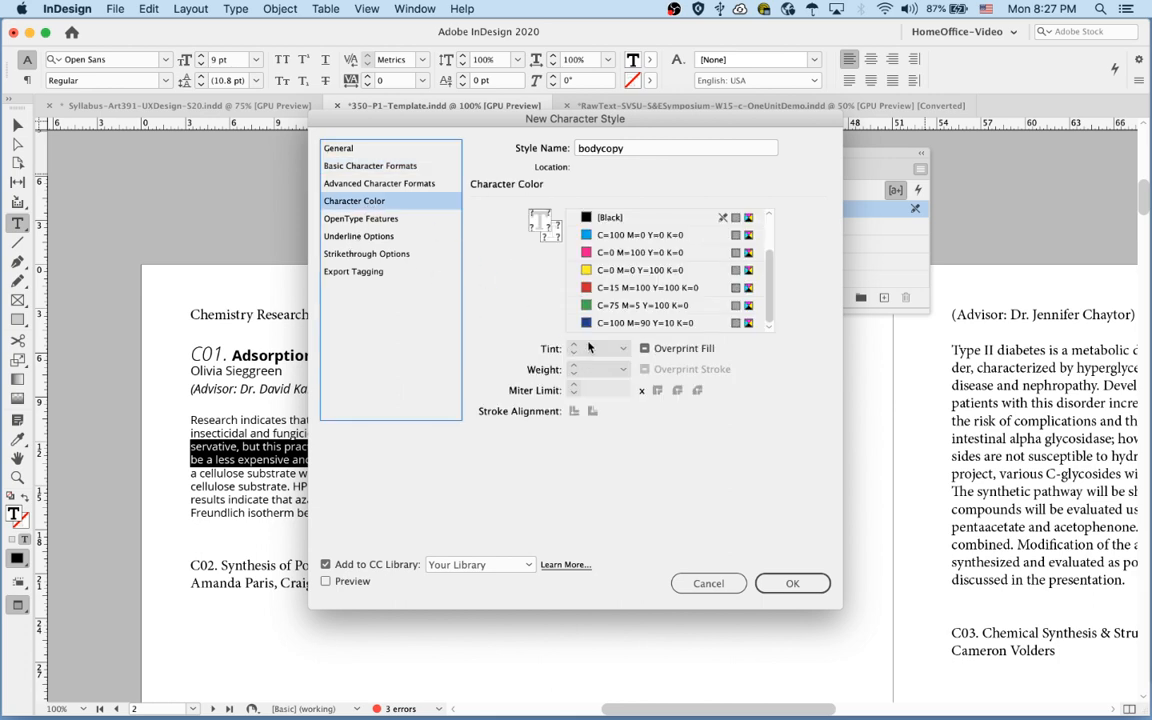
pyautogui.click(600, 287)
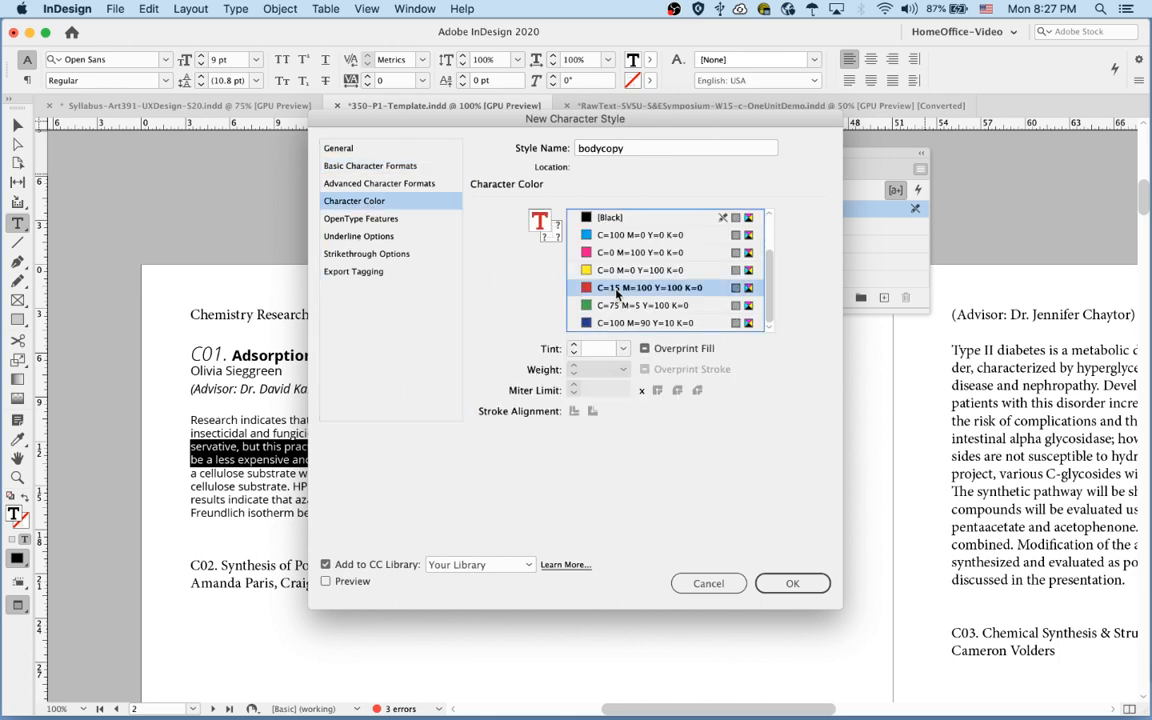
pyautogui.click(779, 584)
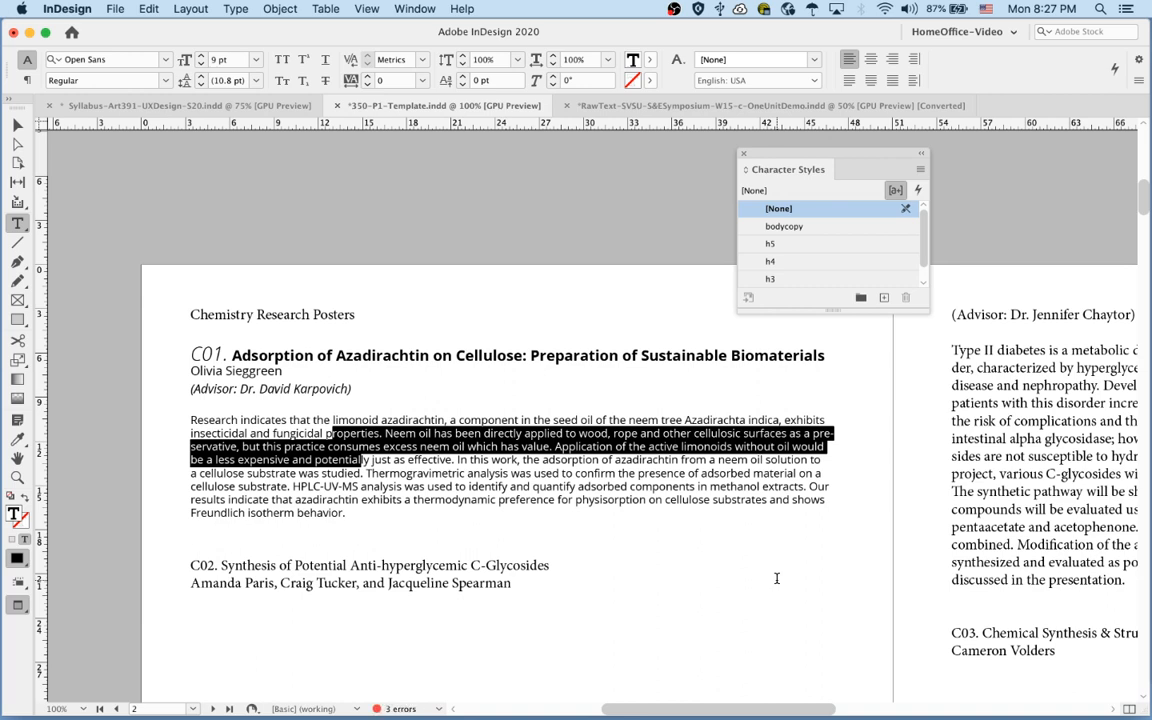
pyautogui.click(637, 470)
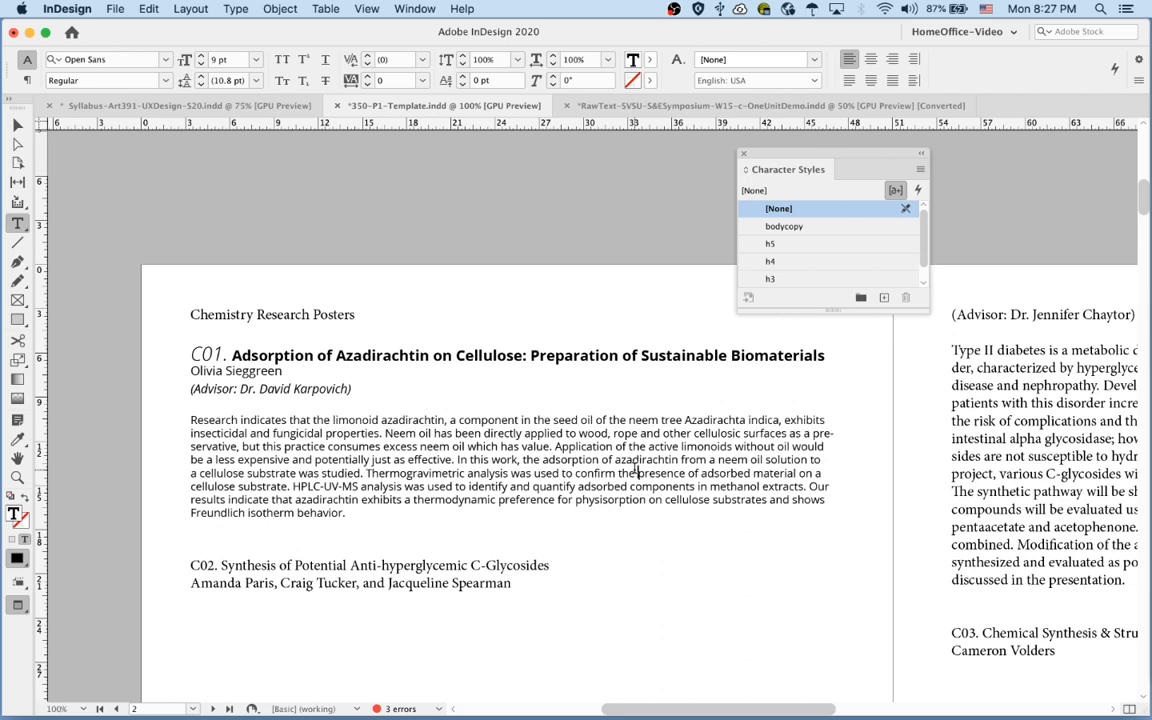
pyautogui.moveTo(515, 355); pyautogui.dragTo(945, 441)
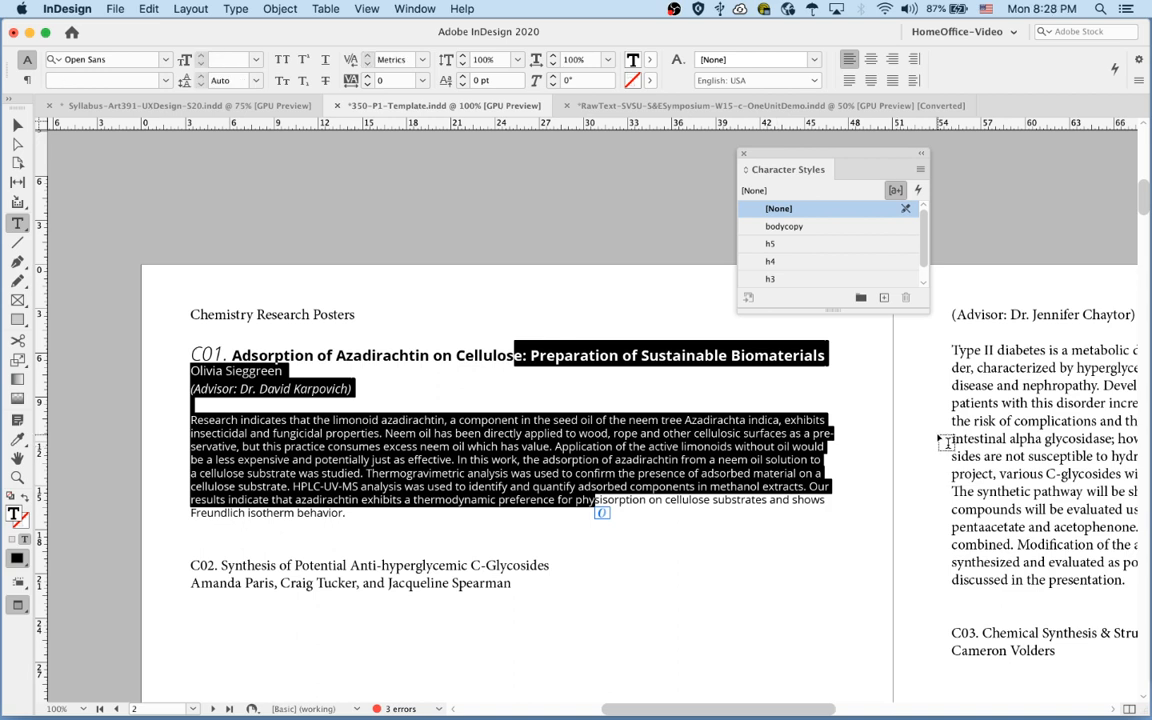
pyautogui.click(772, 495)
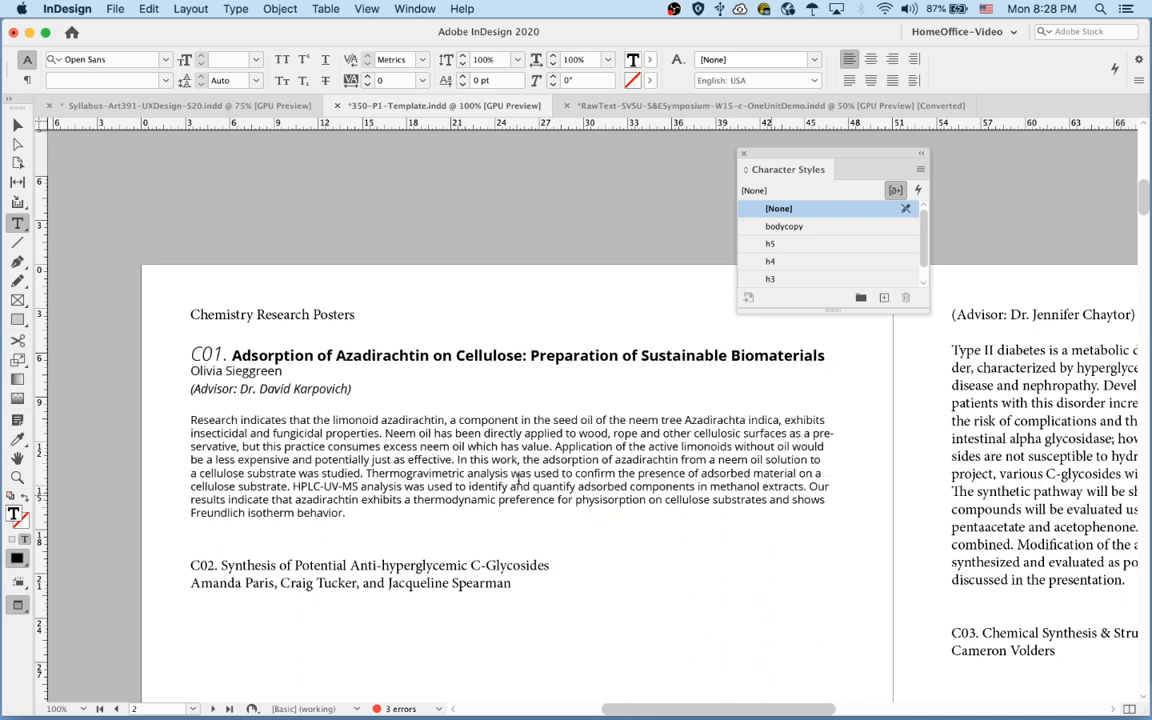
# Try the bodycopy character style on a passage in the middle of the C01 abstract
pyautogui.moveTo(476, 446); pyautogui.dragTo(520, 473)
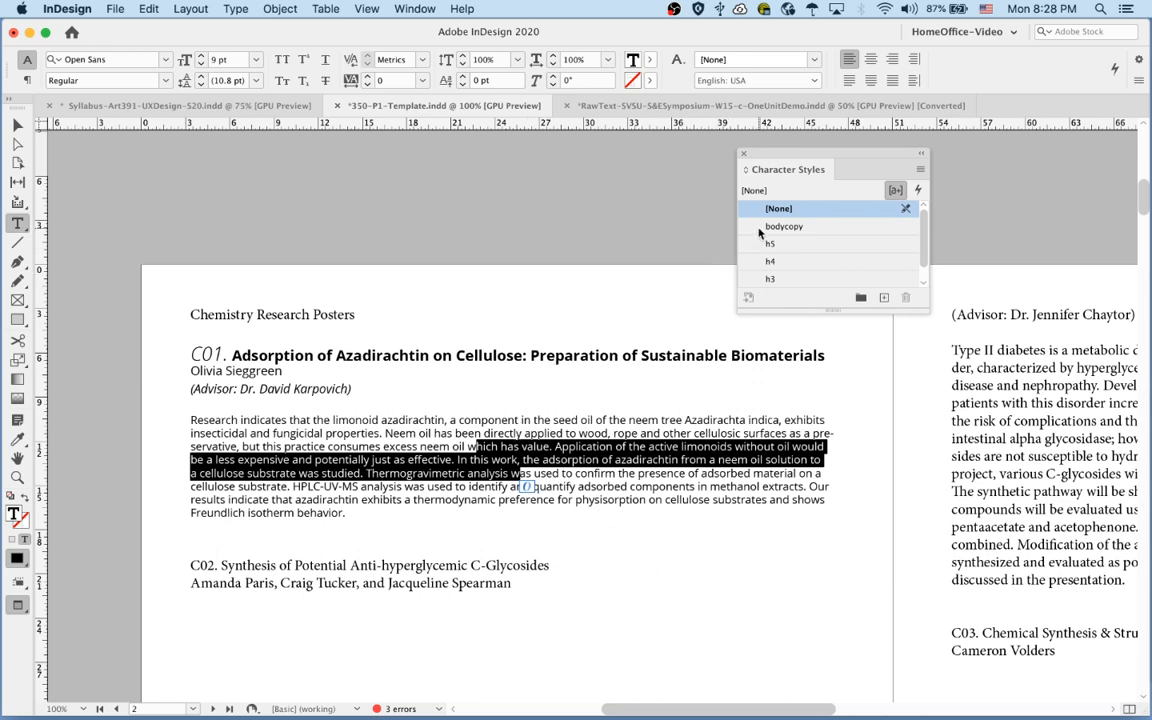
pyautogui.click(759, 232)
pyautogui.click(636, 455)
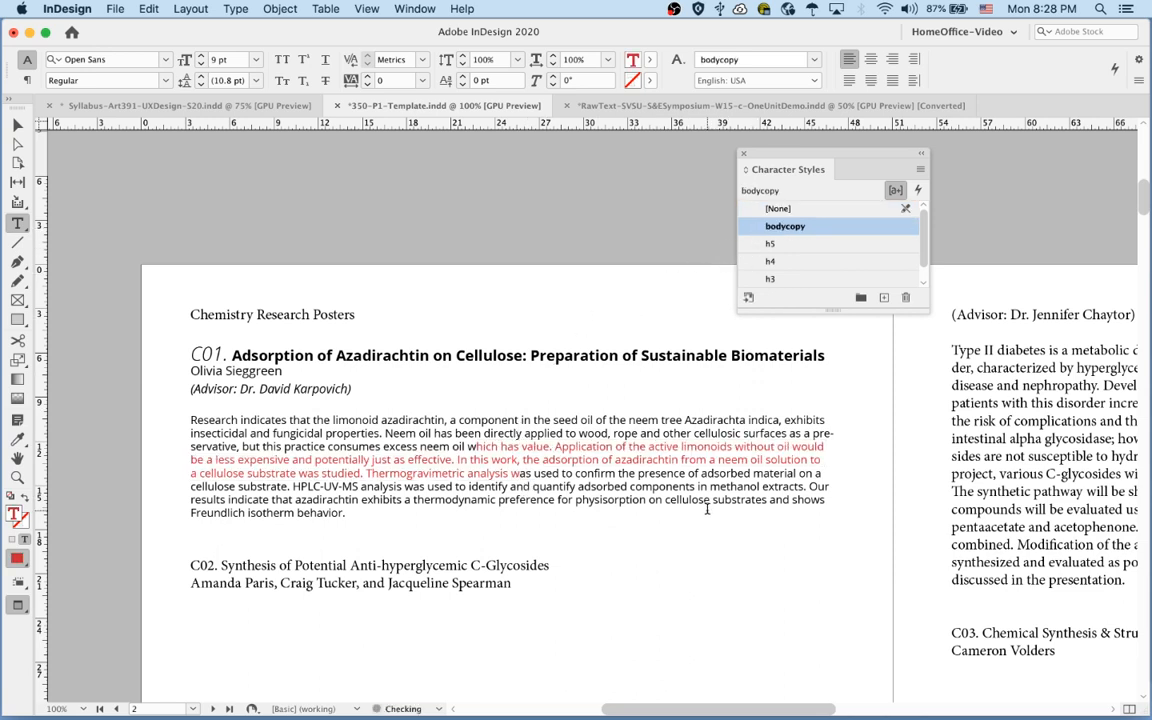
pyautogui.click(650, 535)
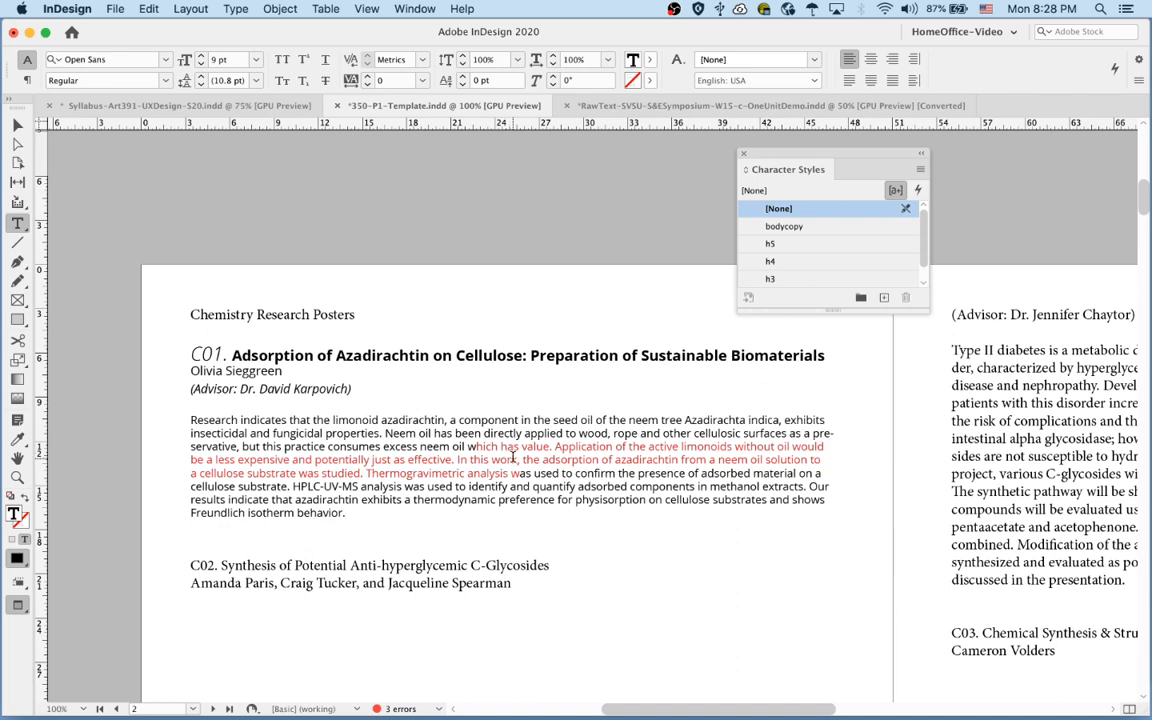
# Undo the bodycopy style applied to the C01 abstract passage and clear the text selection
pyautogui.press('super')
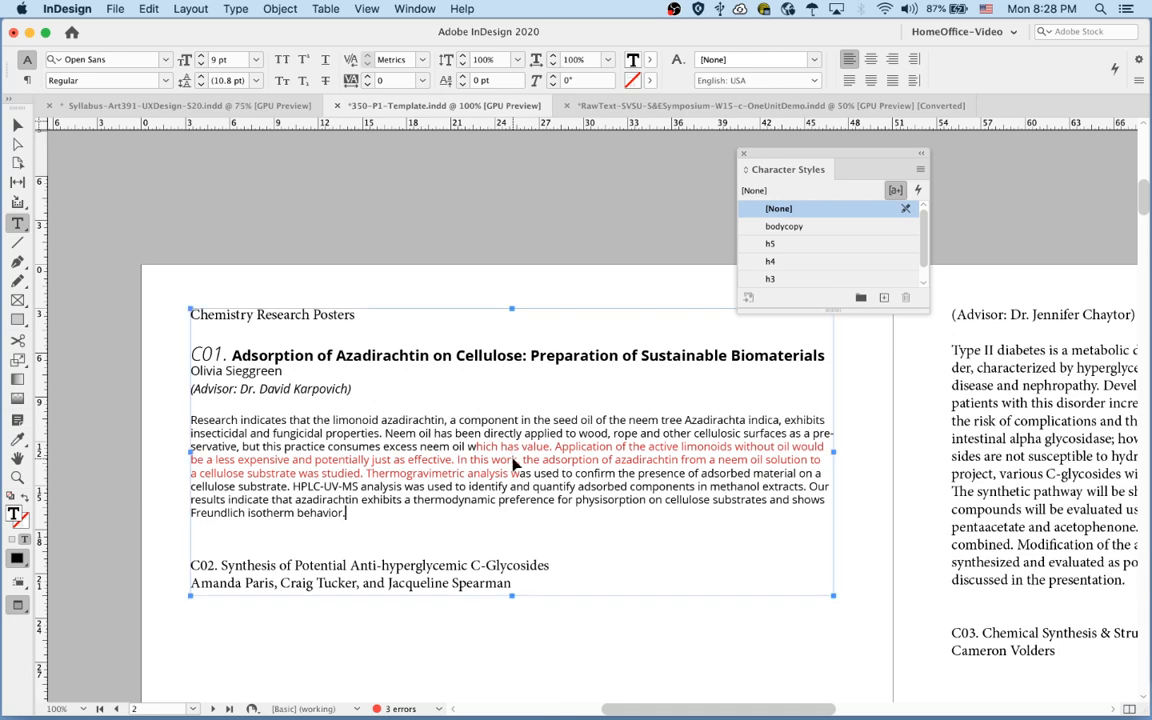
pyautogui.press('super+z')
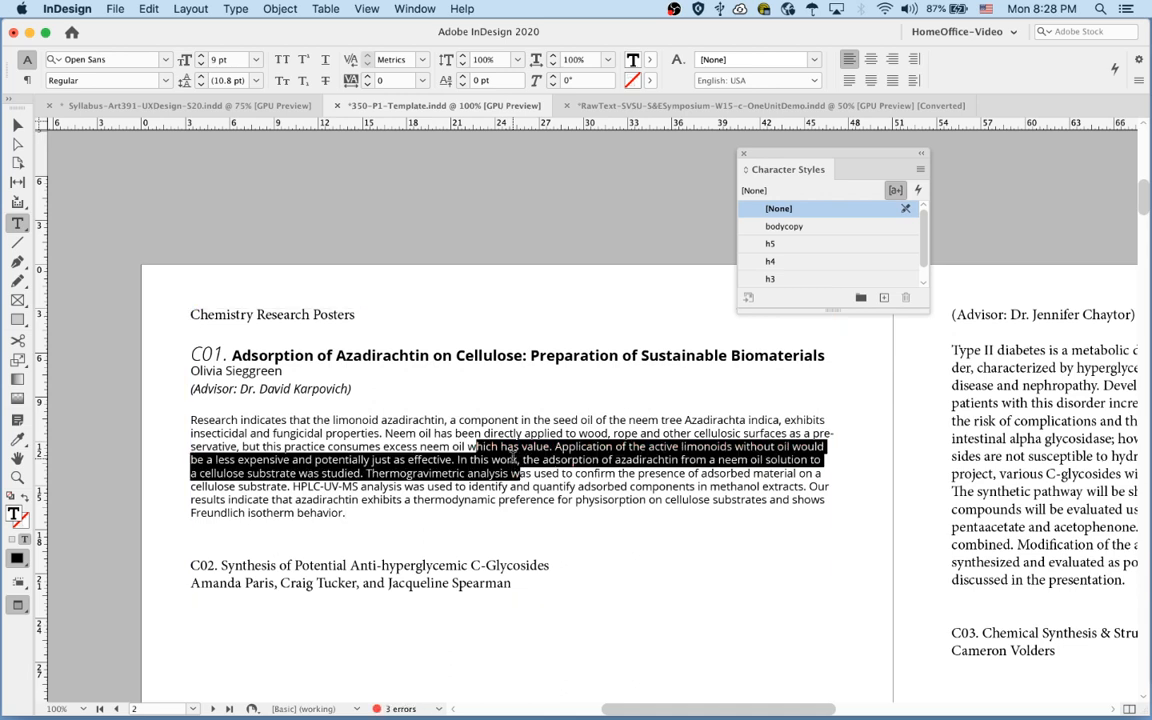
pyautogui.click(538, 511)
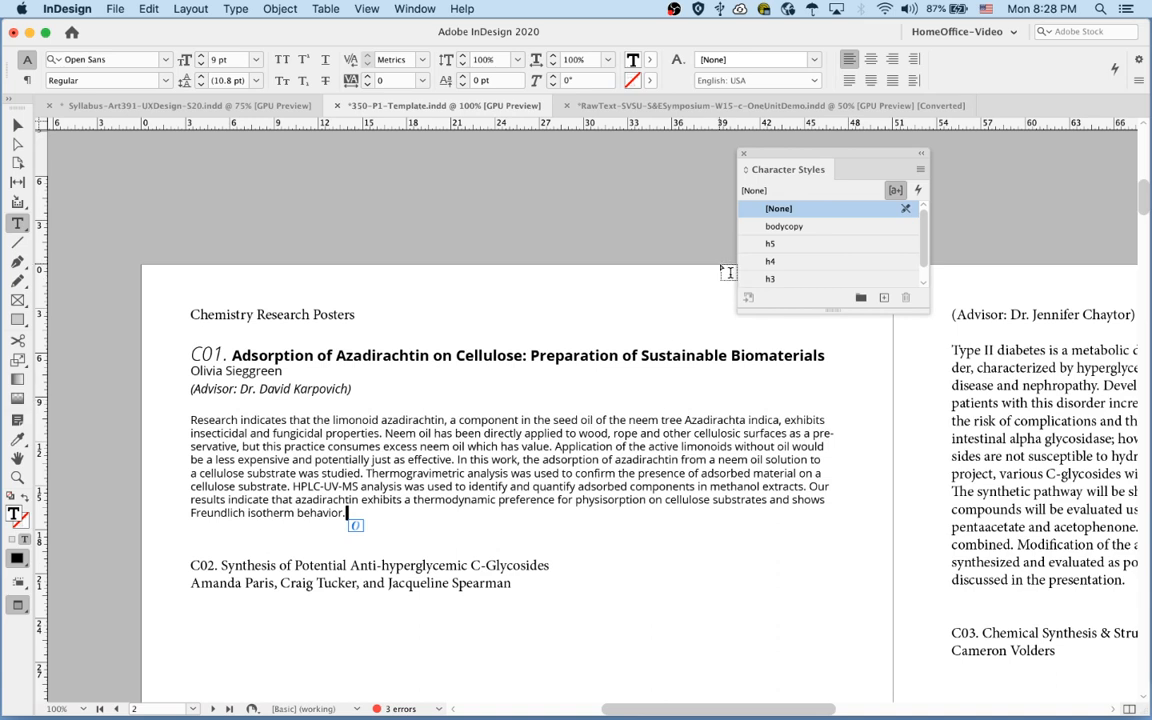
# Move the Character Styles panel off the page area, clear the text cursor, and switch the document to Normal screen mode
pyautogui.moveTo(761, 156); pyautogui.dragTo(726, 34)
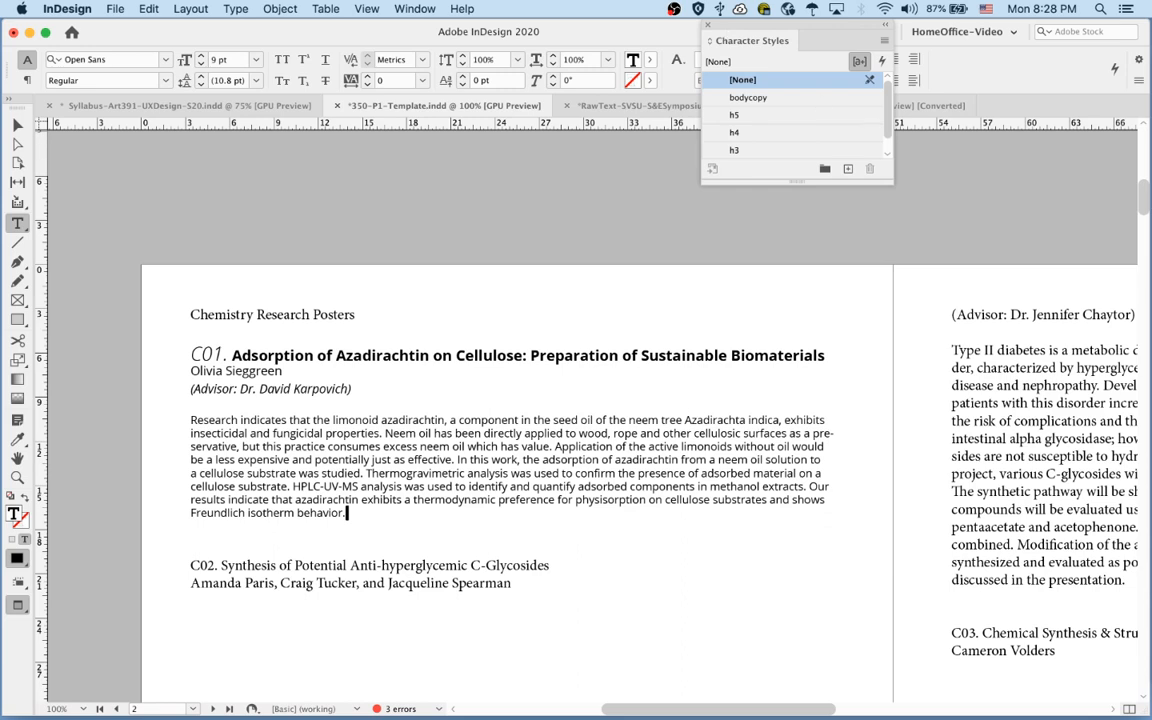
pyautogui.click(591, 269)
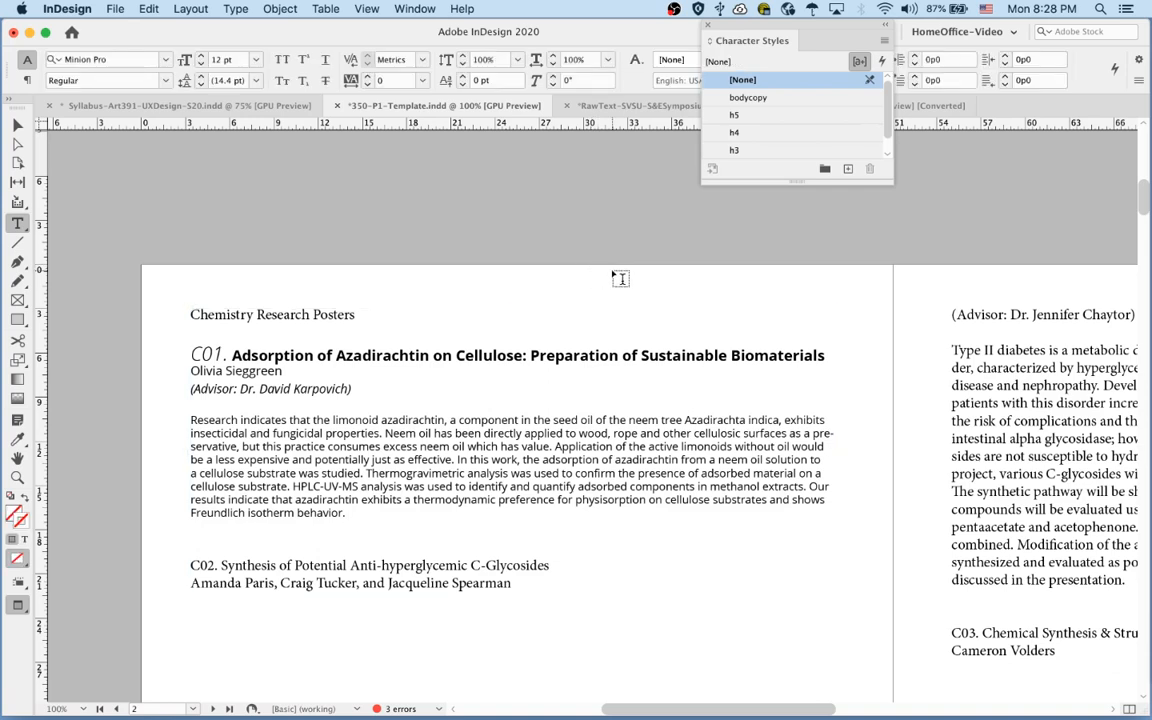
pyautogui.click(366, 8)
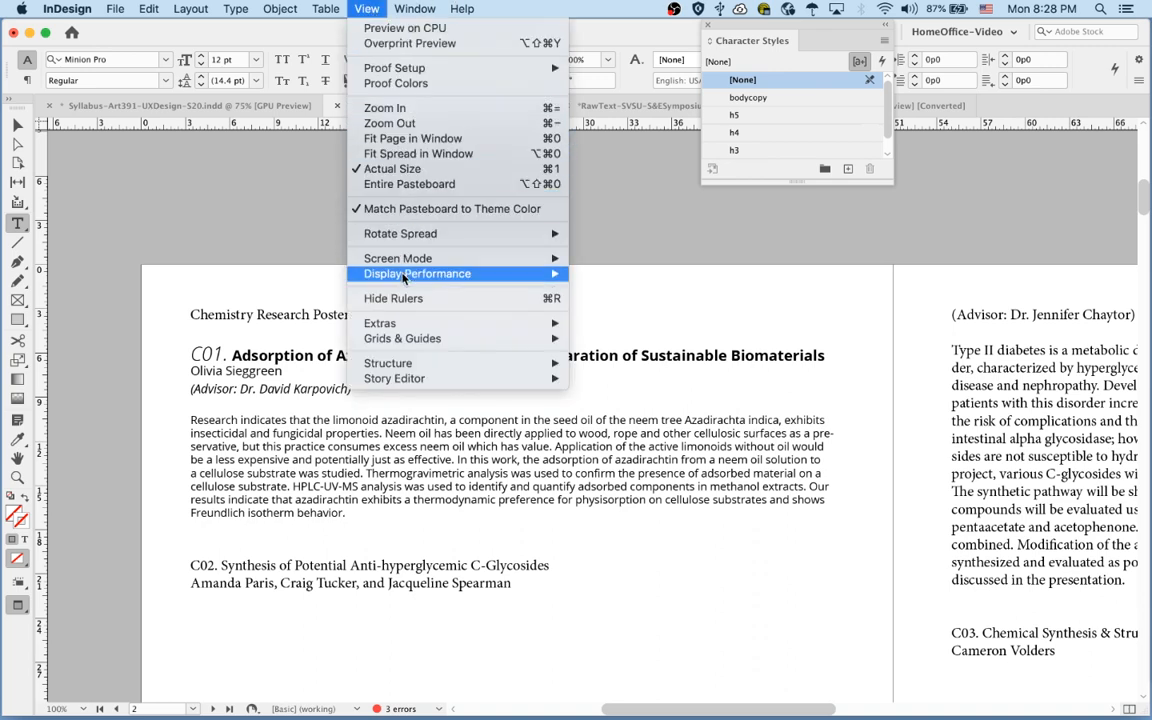
pyautogui.moveTo(303, 259)
pyautogui.click(622, 262)
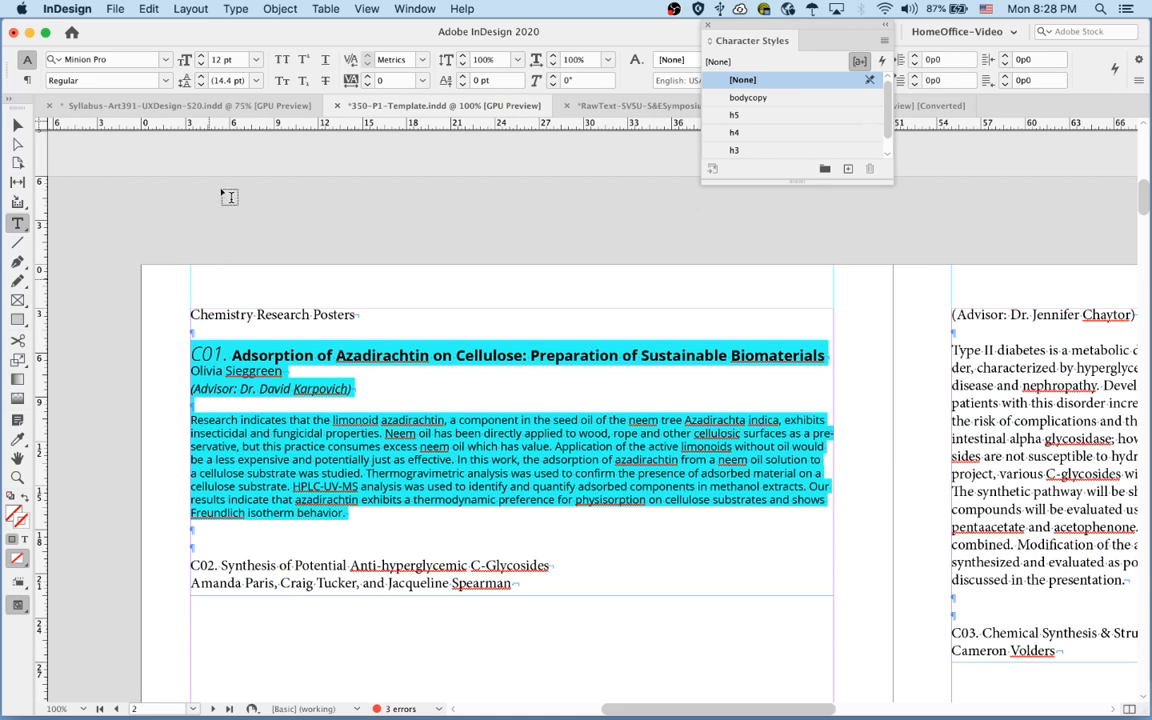
# Hide the document's hidden characters and show them again
pyautogui.click(235, 8)
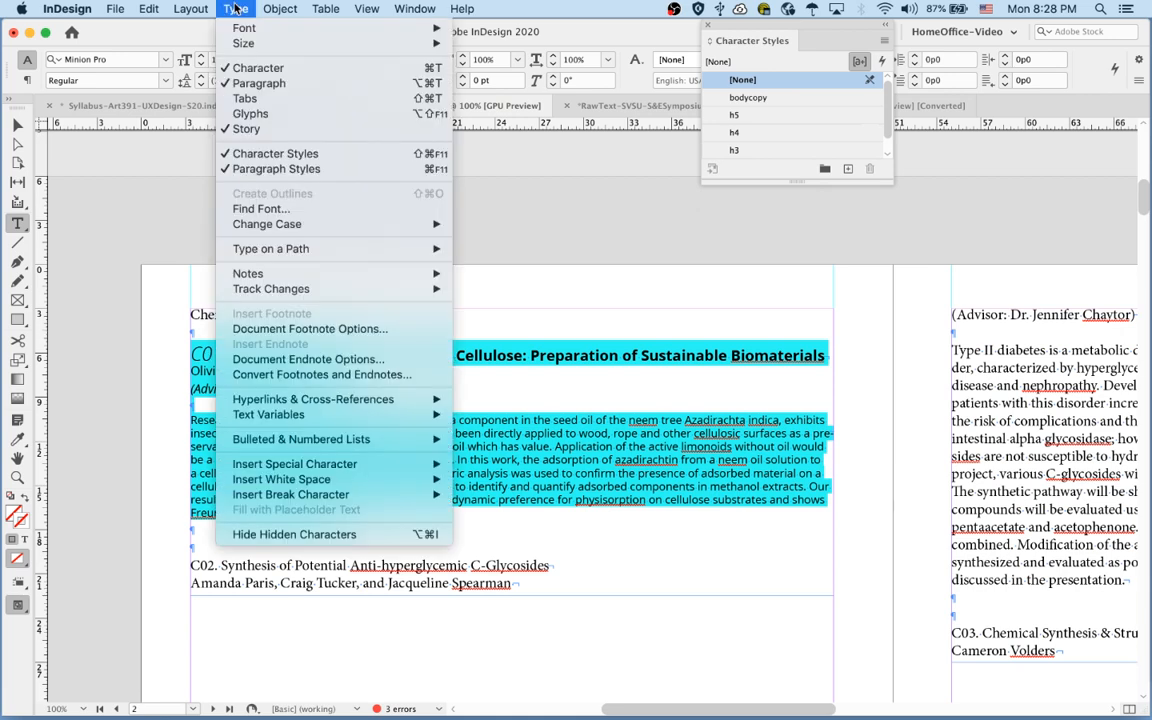
pyautogui.click(247, 536)
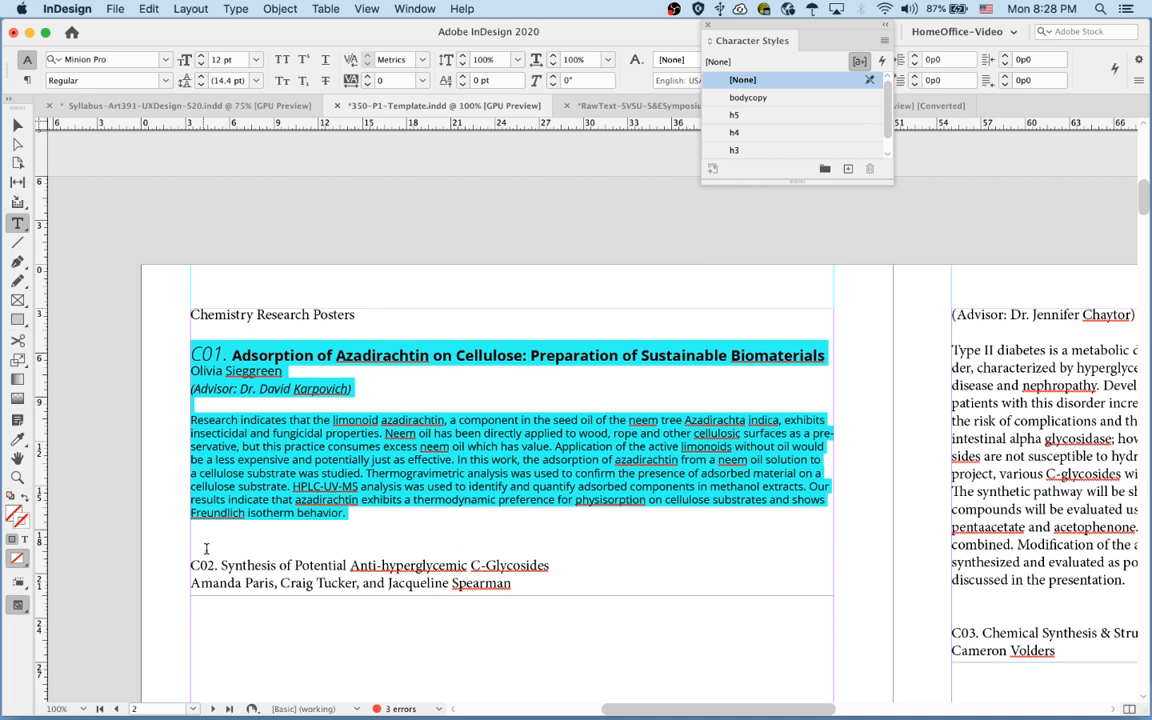
pyautogui.click(218, 8)
pyautogui.click(275, 534)
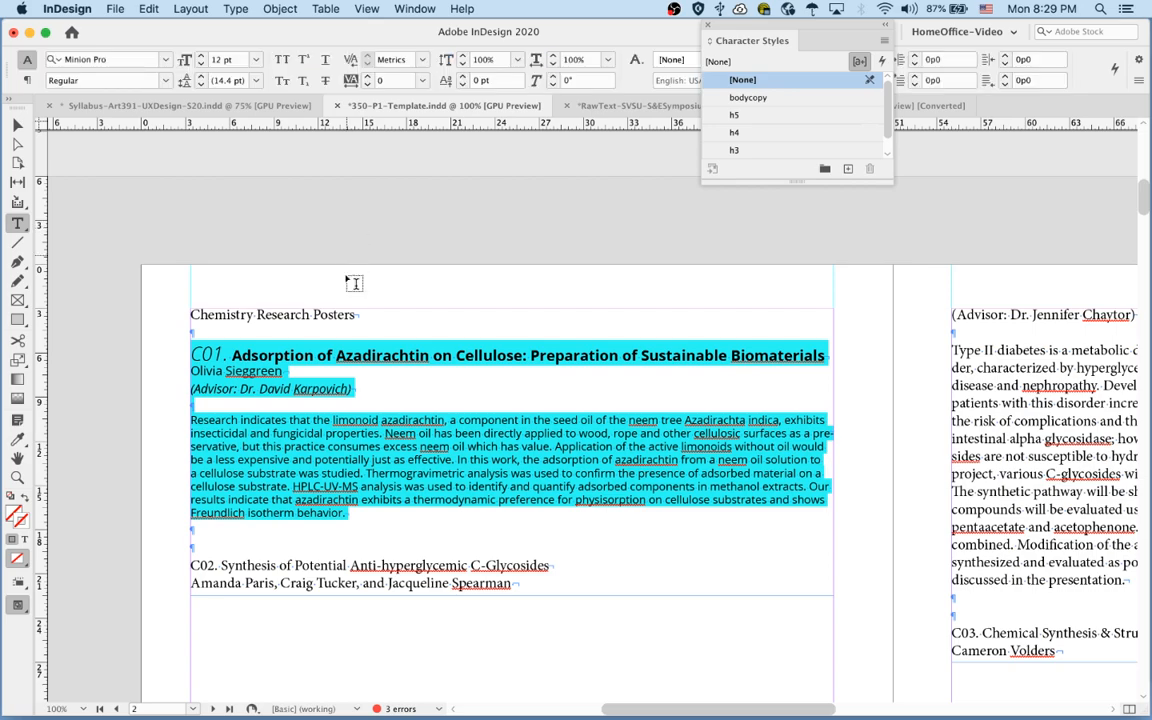
# Examine the paragraph marks on the empty lines between the C01 abstract and the C02 title at close range
pyautogui.moveTo(297, 331); pyautogui.dragTo(640, 545)
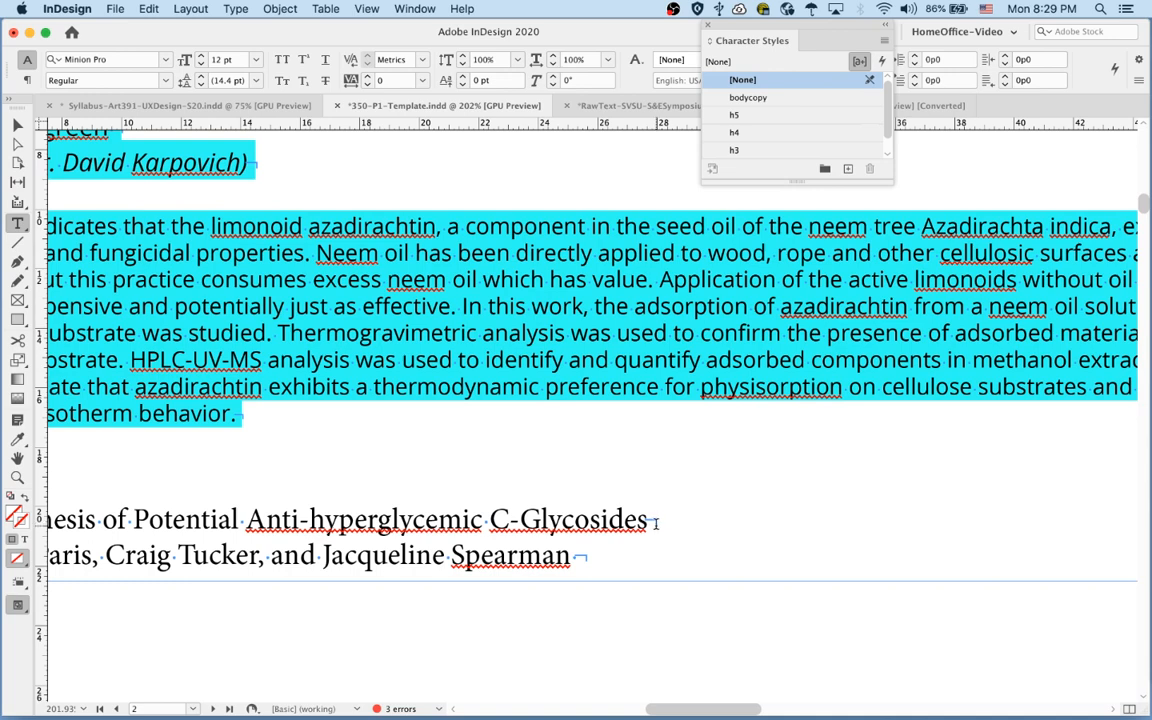
pyautogui.hscroll(-5, 600, 560)
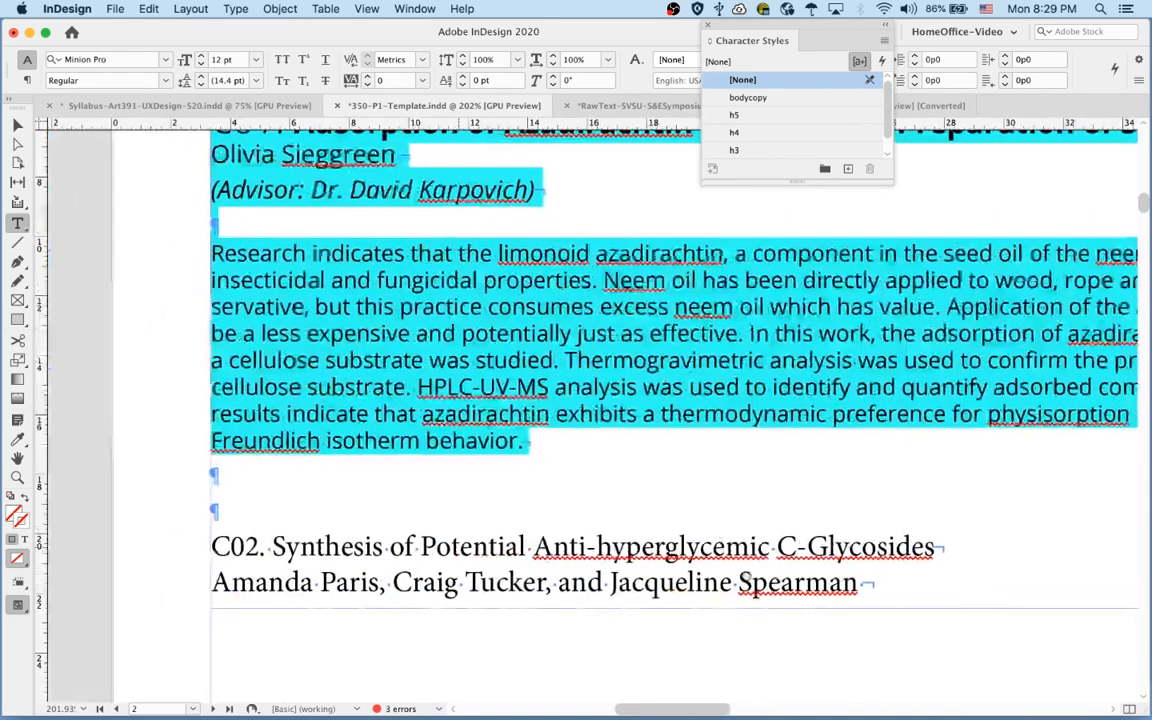
pyautogui.click(213, 474)
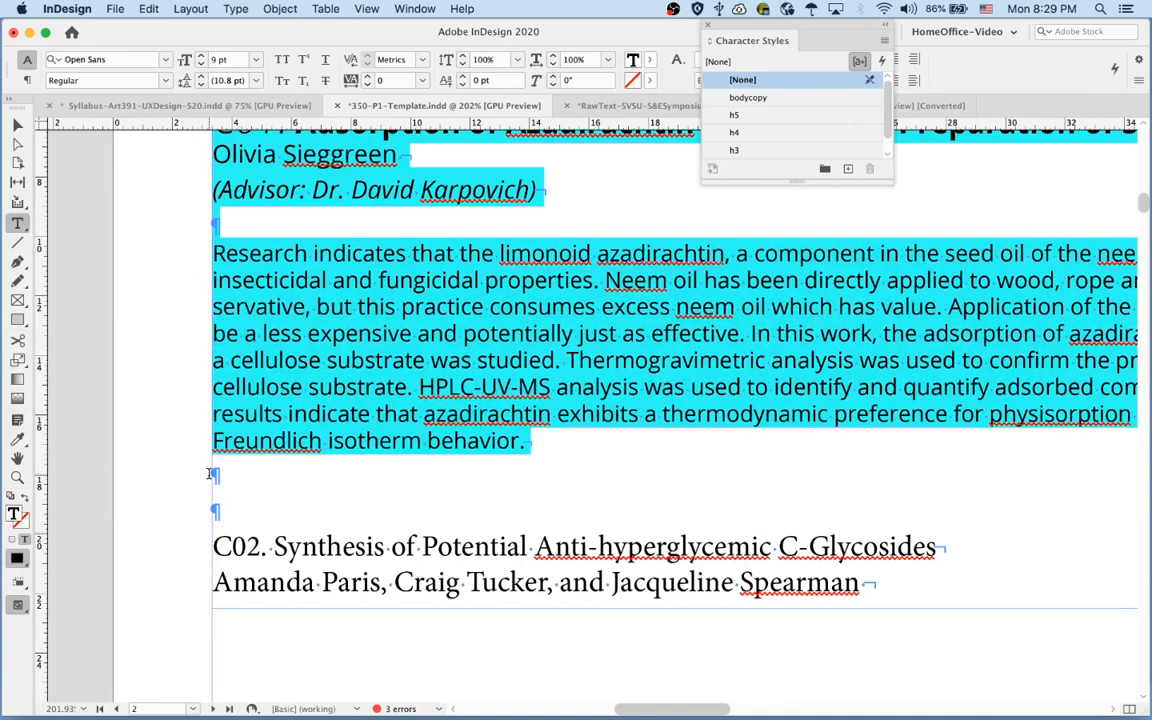
pyautogui.click(222, 510)
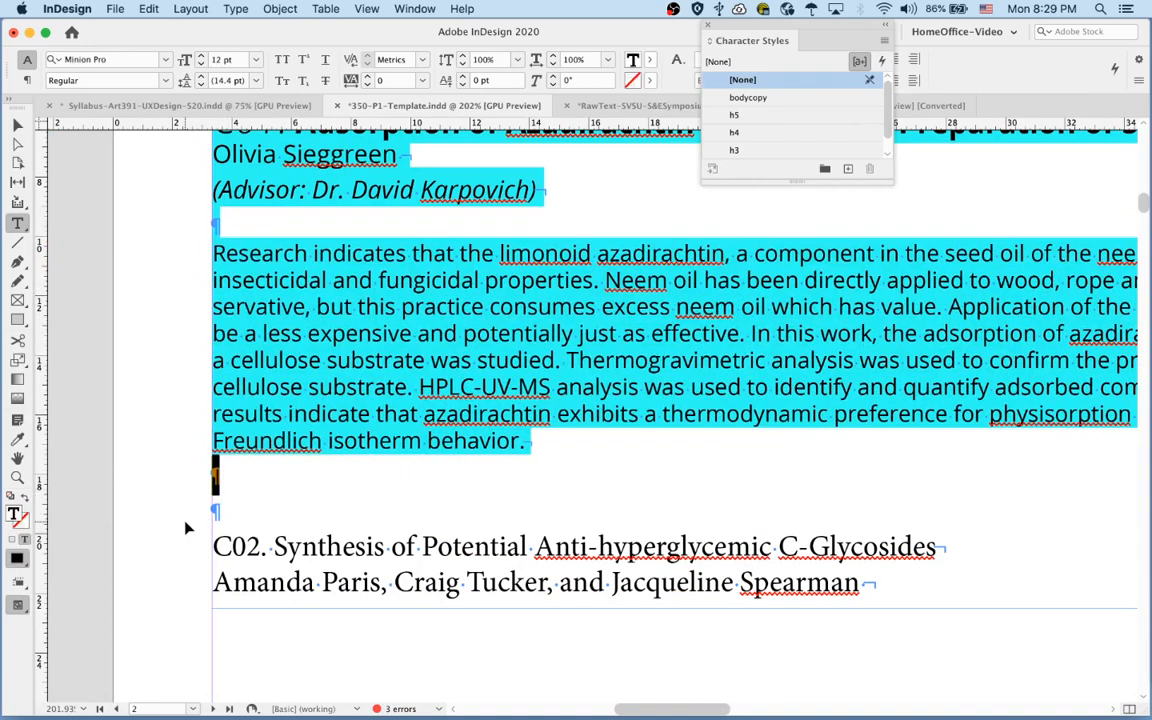
pyautogui.press('shift+super+a')
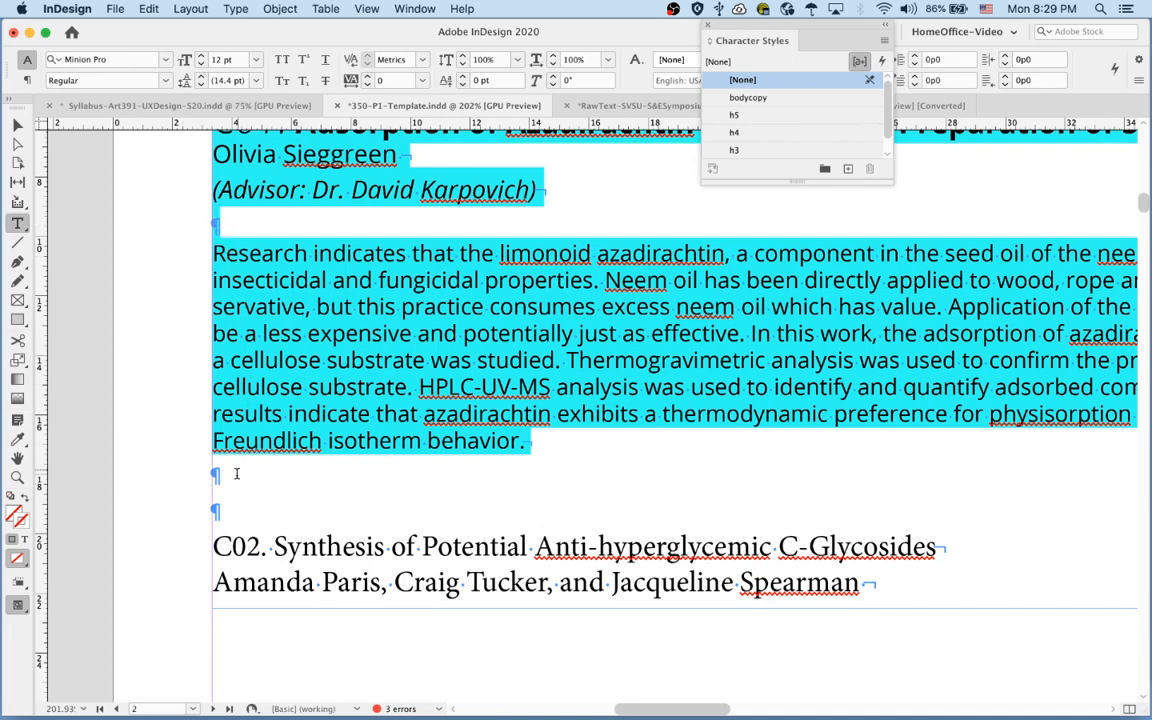
# Examine the line-break and paragraph marks that separate the C01 title block from its abstract, selecting each block in turn
pyautogui.scroll(3, 160, 470)
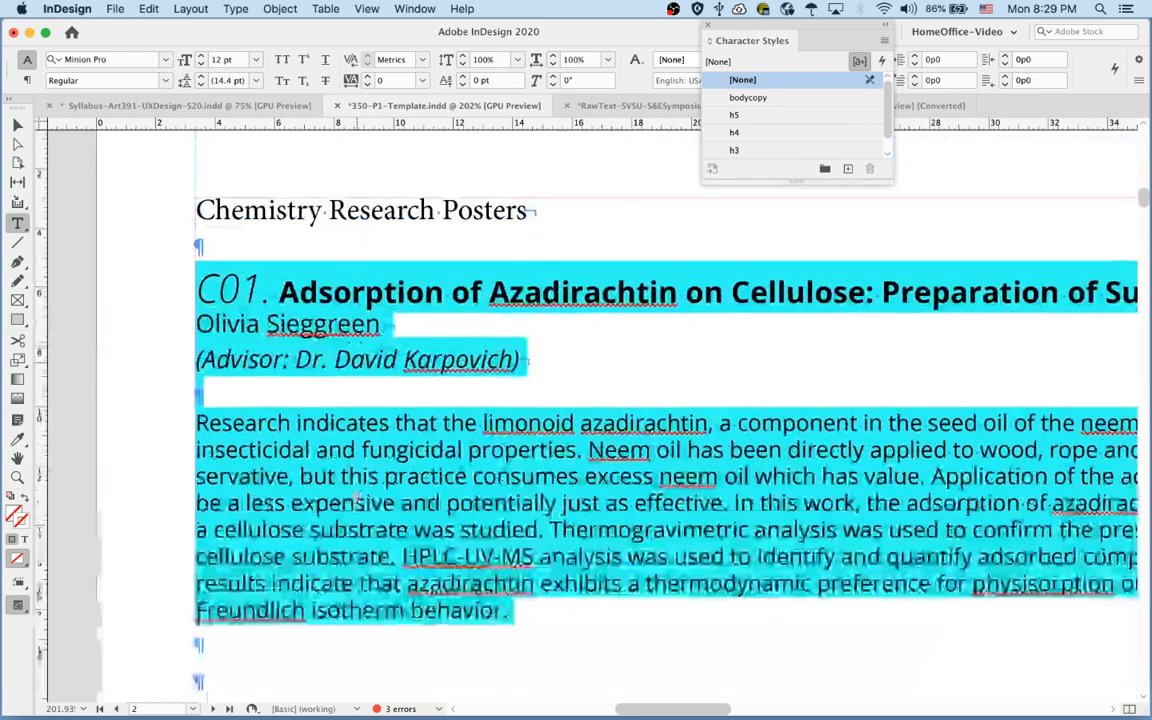
pyautogui.moveTo(401, 447); pyautogui.dragTo(172, 503)
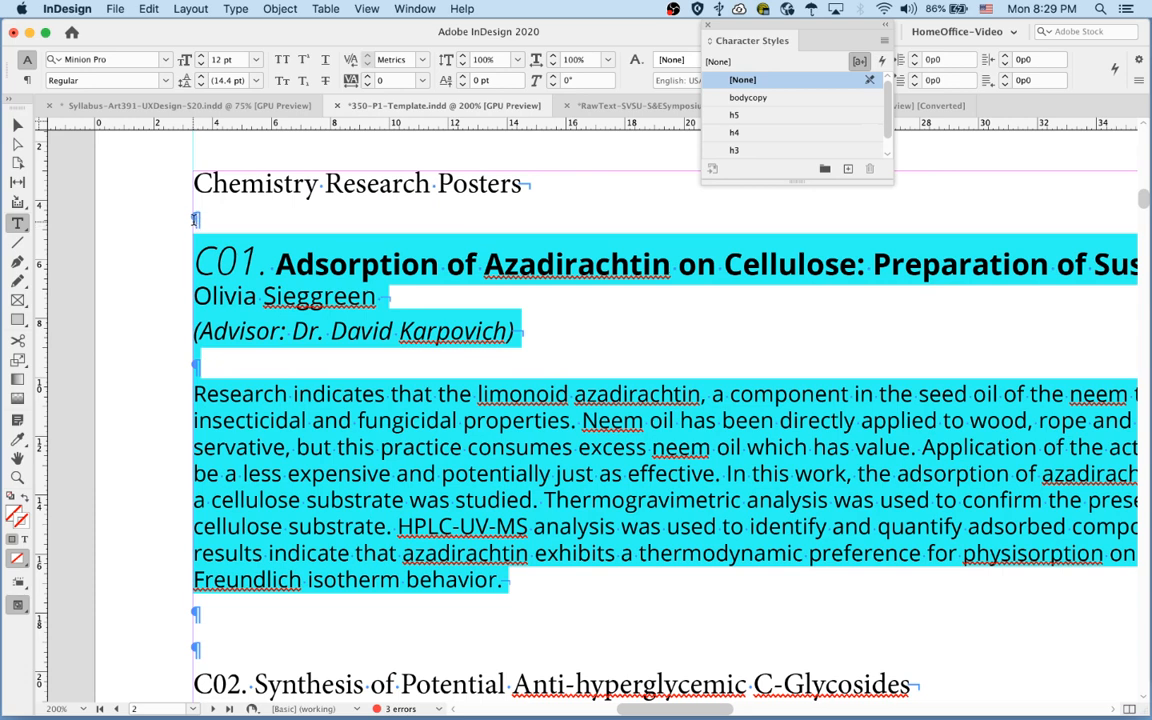
pyautogui.moveTo(194, 240); pyautogui.dragTo(527, 332)
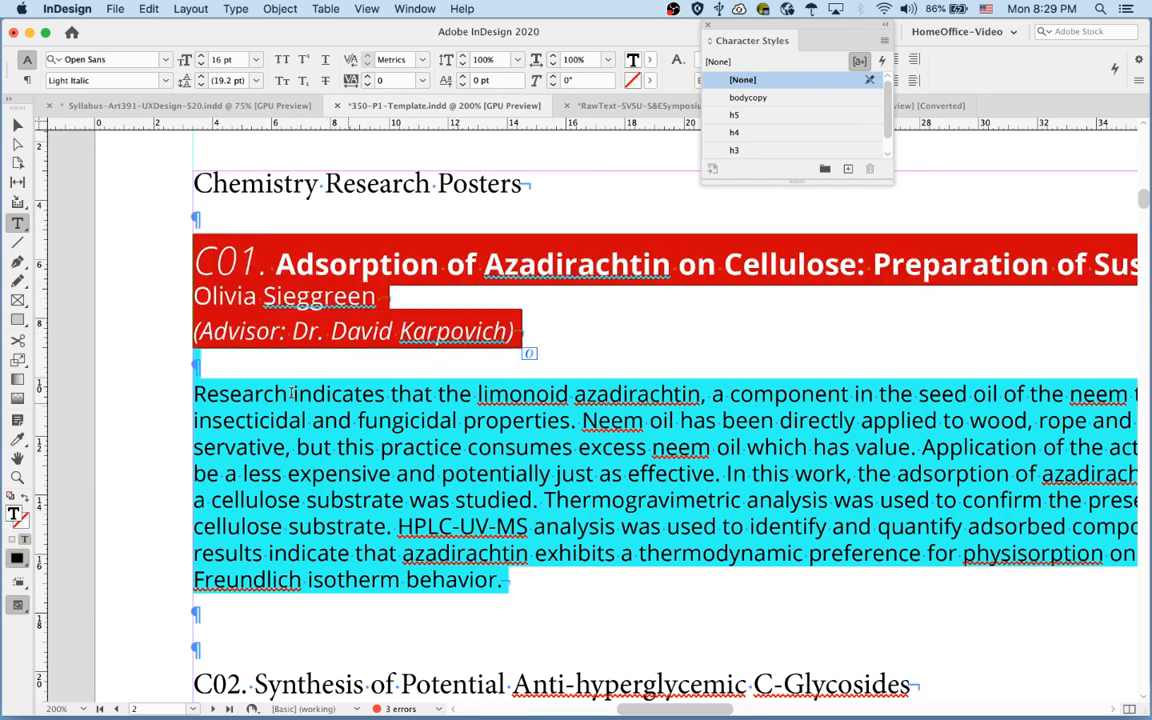
pyautogui.moveTo(289, 394); pyautogui.dragTo(511, 582)
pyautogui.press('super+shift+a')
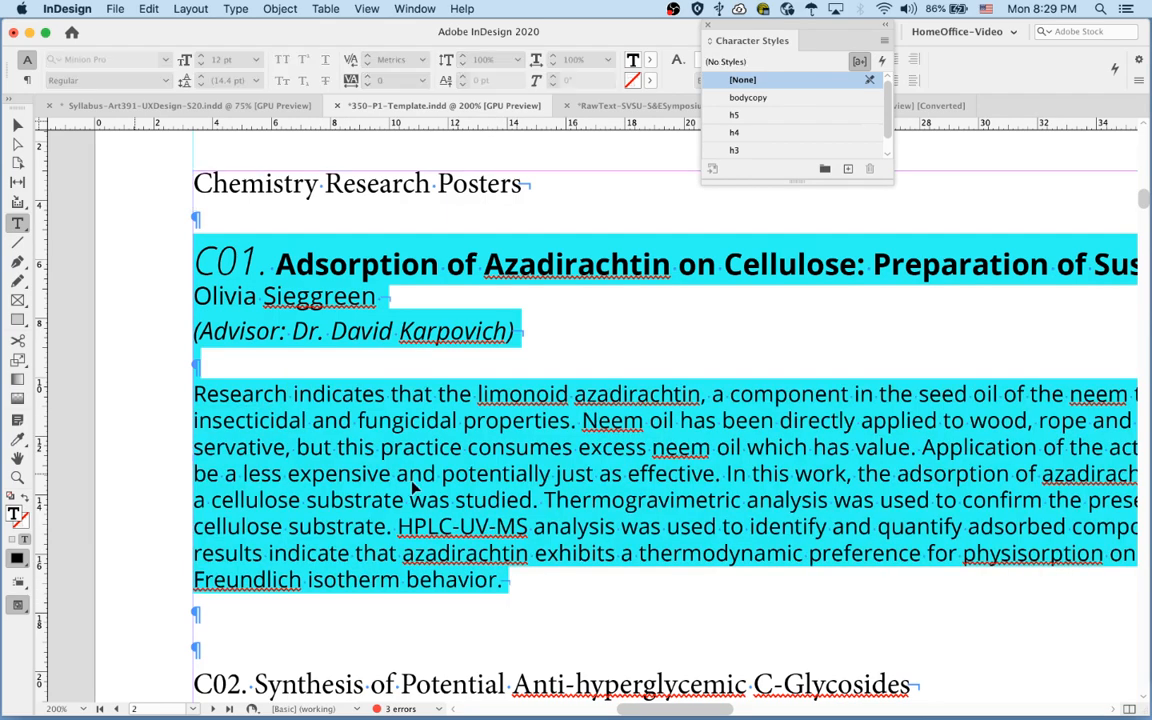
pyautogui.keyDown('alt'); pyautogui.keyDown('super'); pyautogui.click(414, 482); pyautogui.keyUp('super'); pyautogui.keyUp('alt')
pyautogui.moveTo(551, 441); pyautogui.dragTo(334, 478)
pyautogui.hscroll(2, 334, 478)
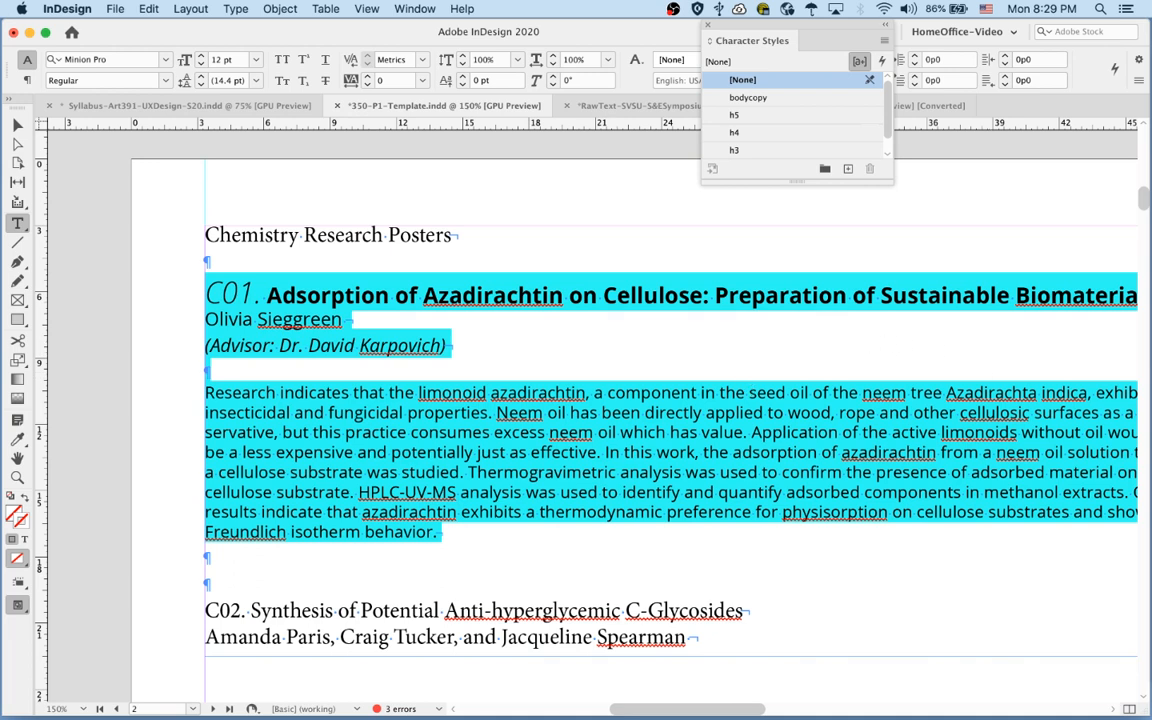
# Float the Paragraph Styles panel beside Character Styles and start a new paragraph style named h2-h5 Titles
pyautogui.moveTo(1150, 440); pyautogui.dragTo(958, 26)
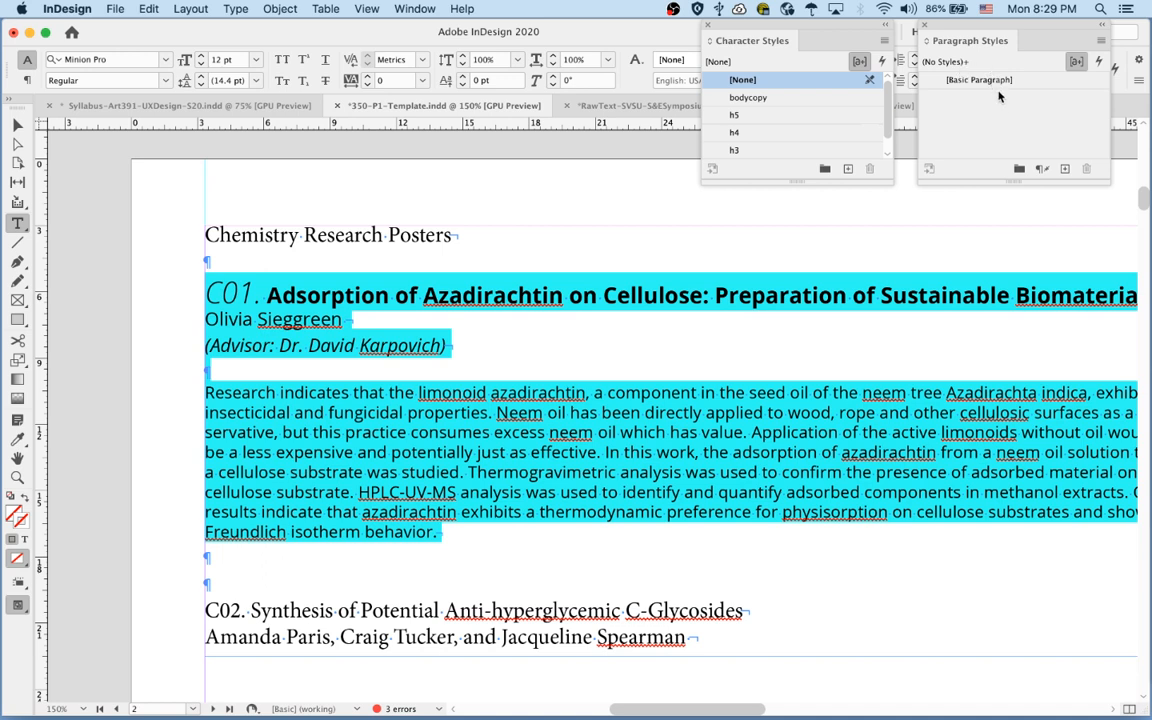
pyautogui.click(1101, 44)
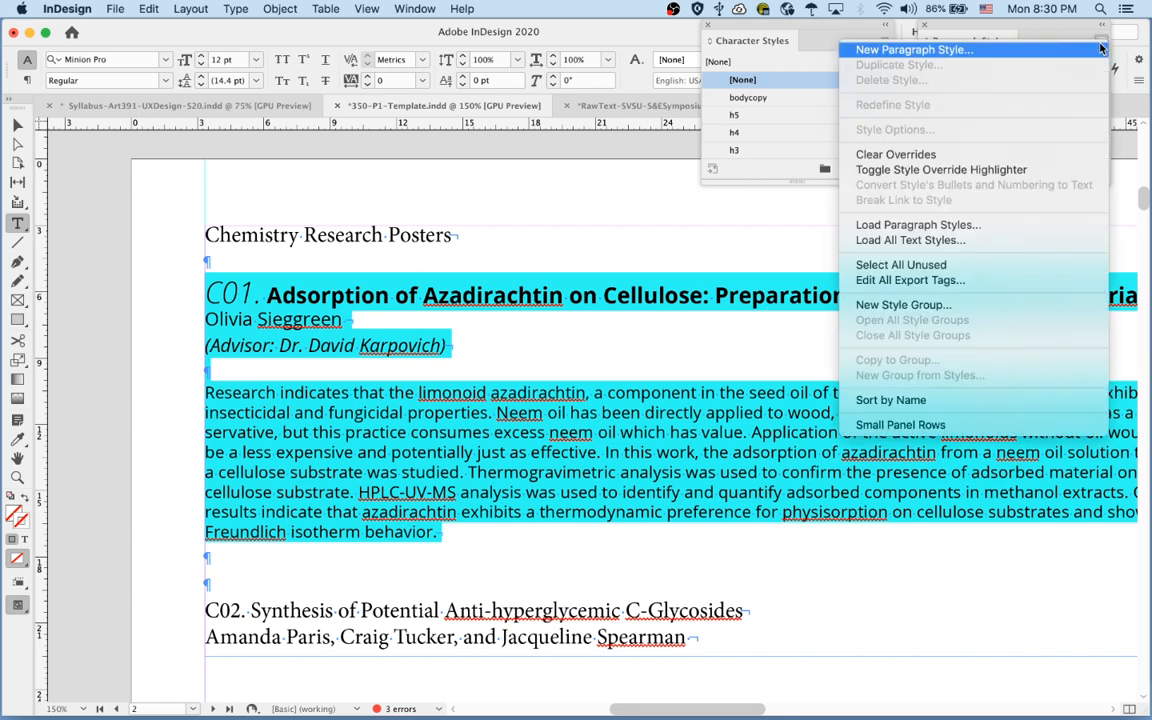
pyautogui.click(1015, 50)
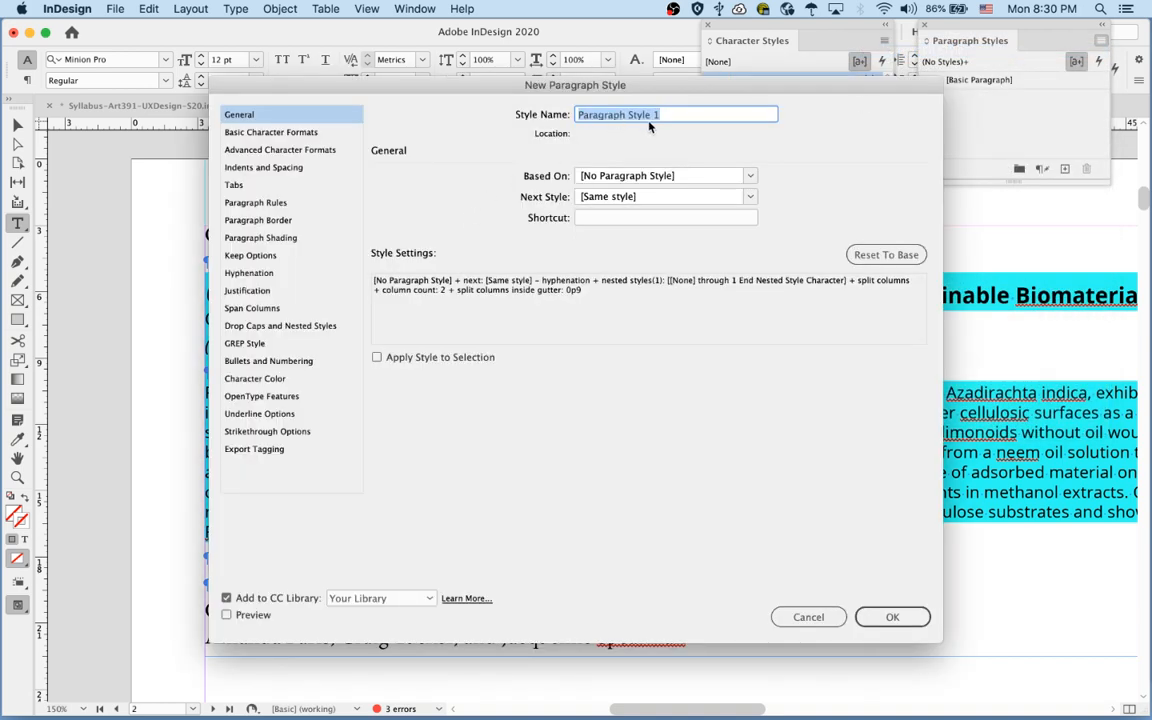
pyautogui.write('h2-h5 Titles')
# Set the h2-h5 Titles style's first nested style to apply h2 through 1 Sentences
pyautogui.click(254, 327)
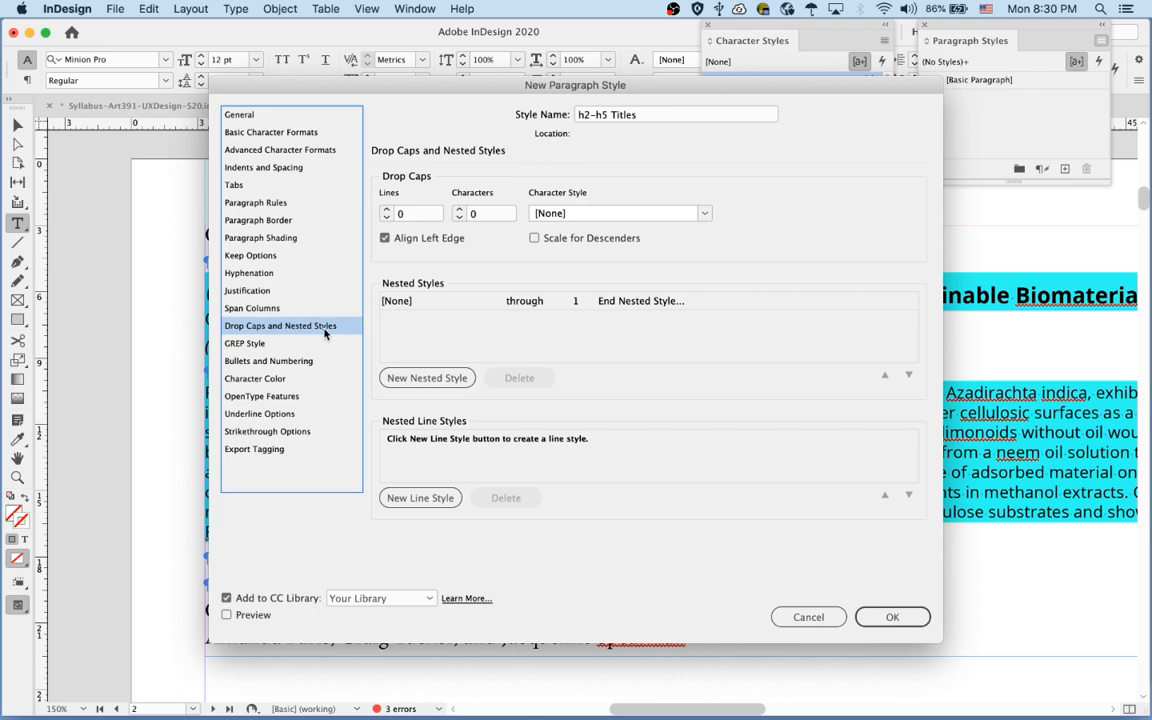
pyautogui.click(405, 301)
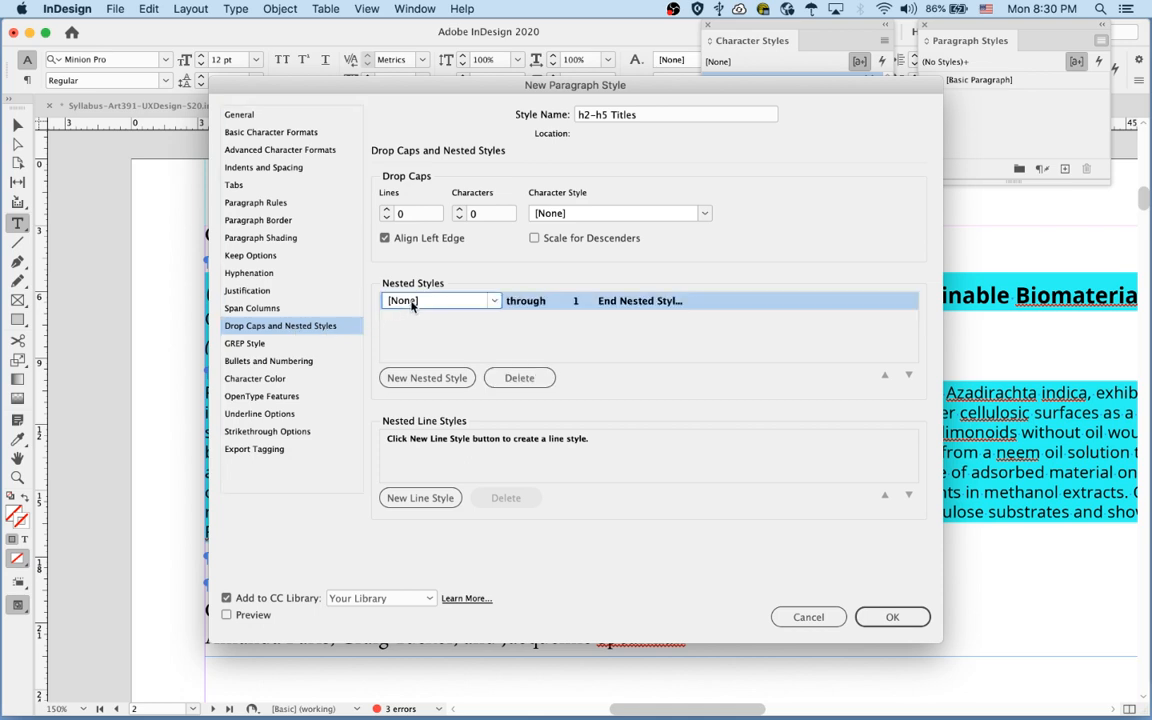
pyautogui.click(497, 301)
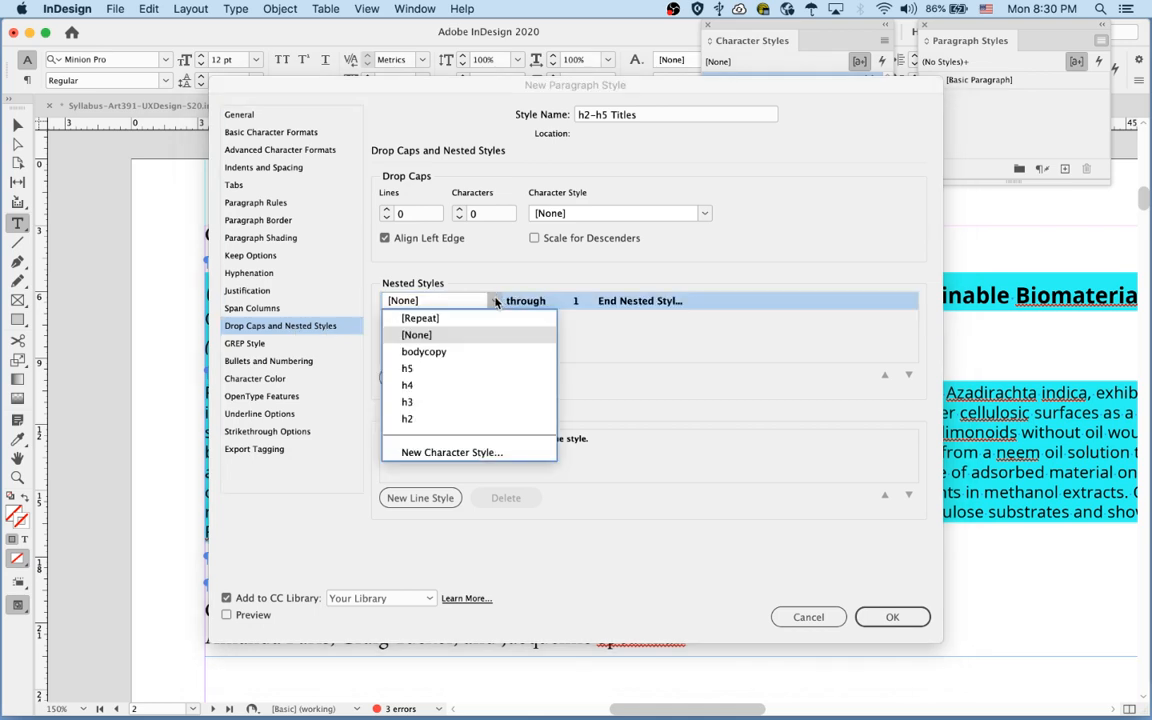
pyautogui.click(430, 419)
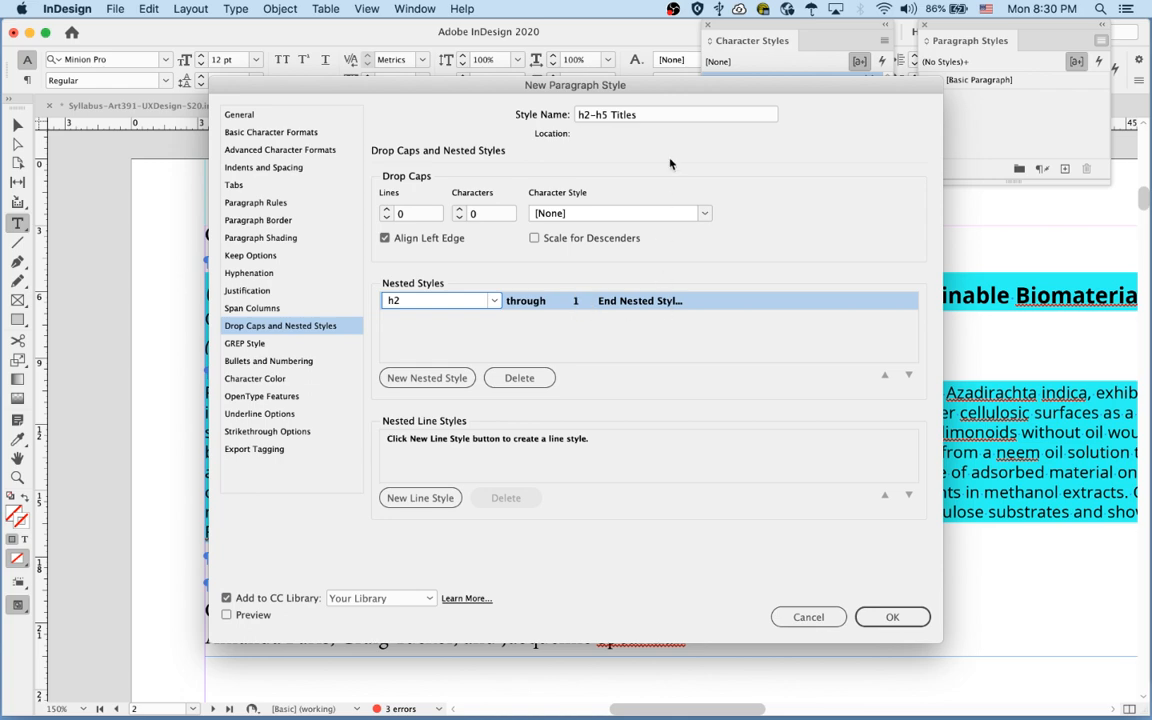
pyautogui.moveTo(682, 91); pyautogui.dragTo(672, 429)
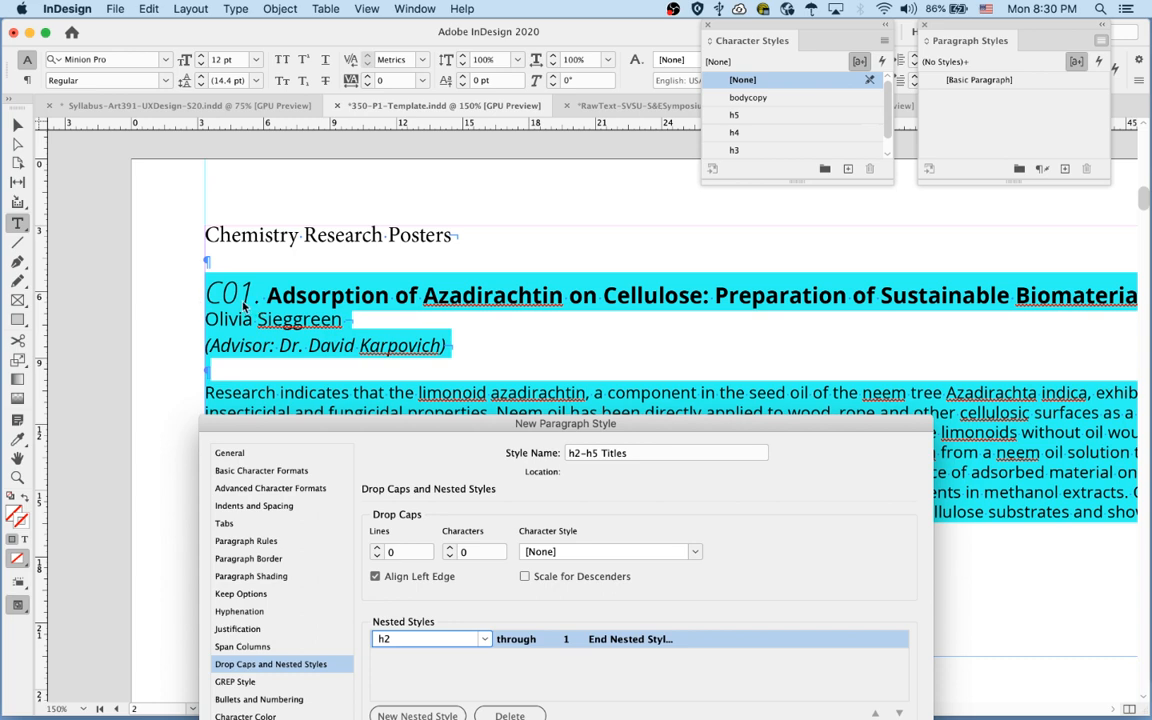
pyautogui.click(687, 638)
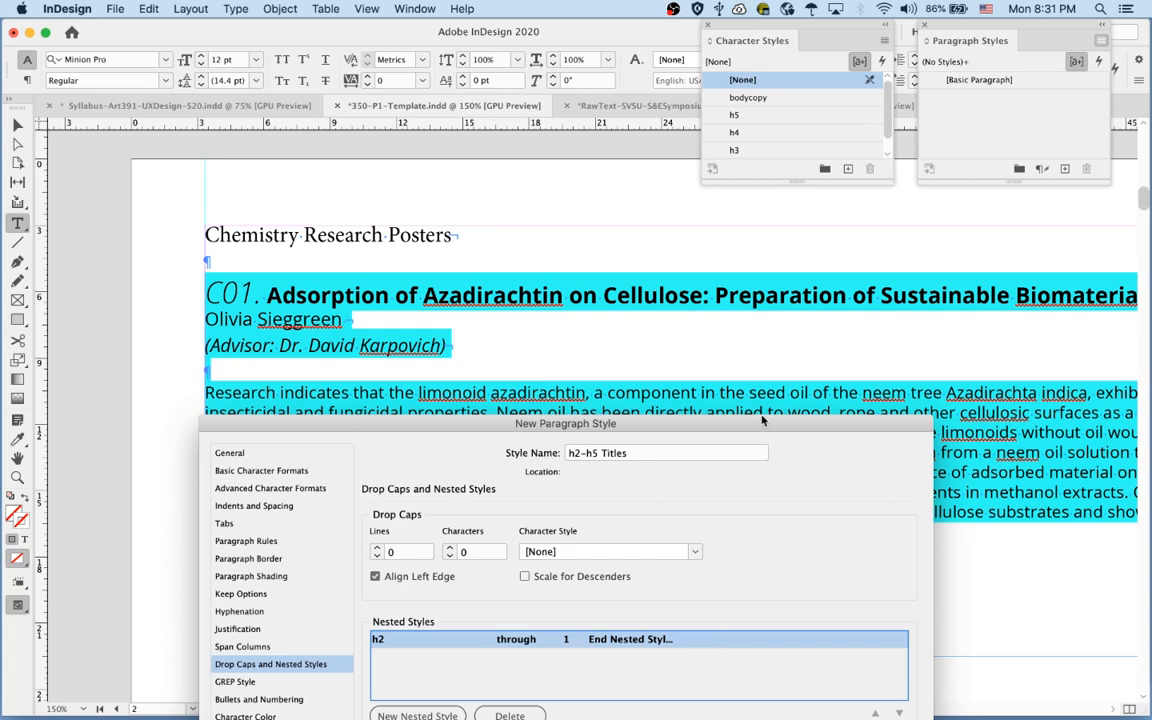
pyautogui.moveTo(763, 423); pyautogui.dragTo(817, 250)
pyautogui.click(690, 467)
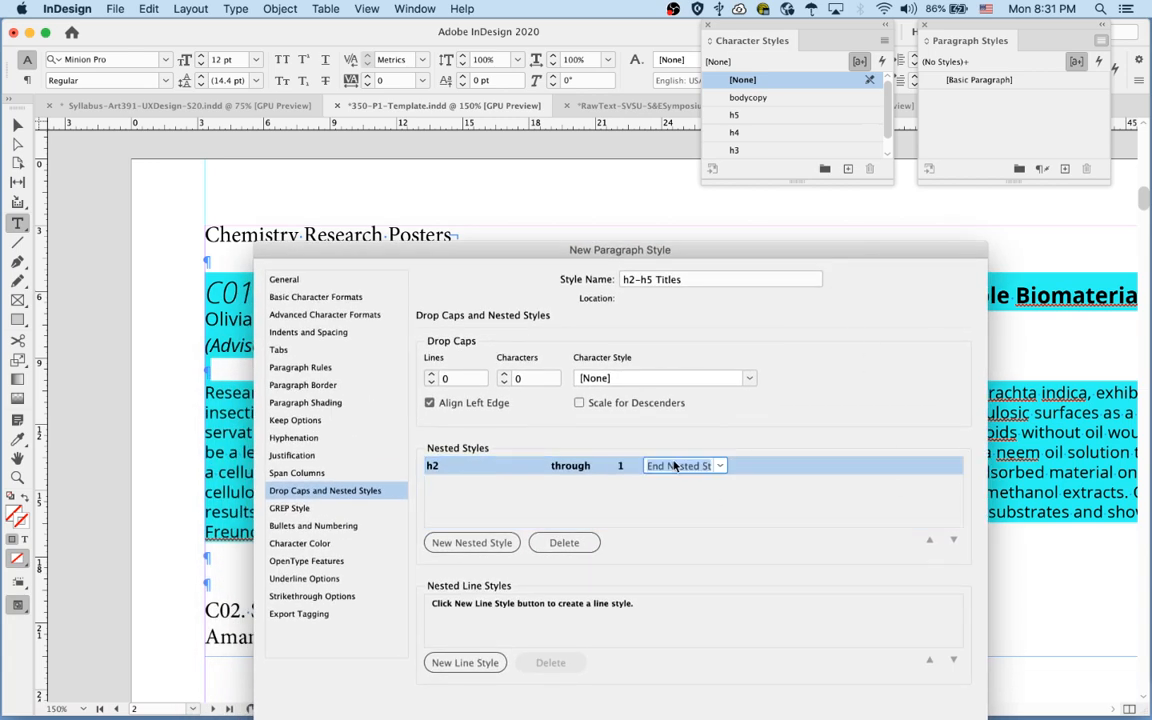
pyautogui.click(721, 467)
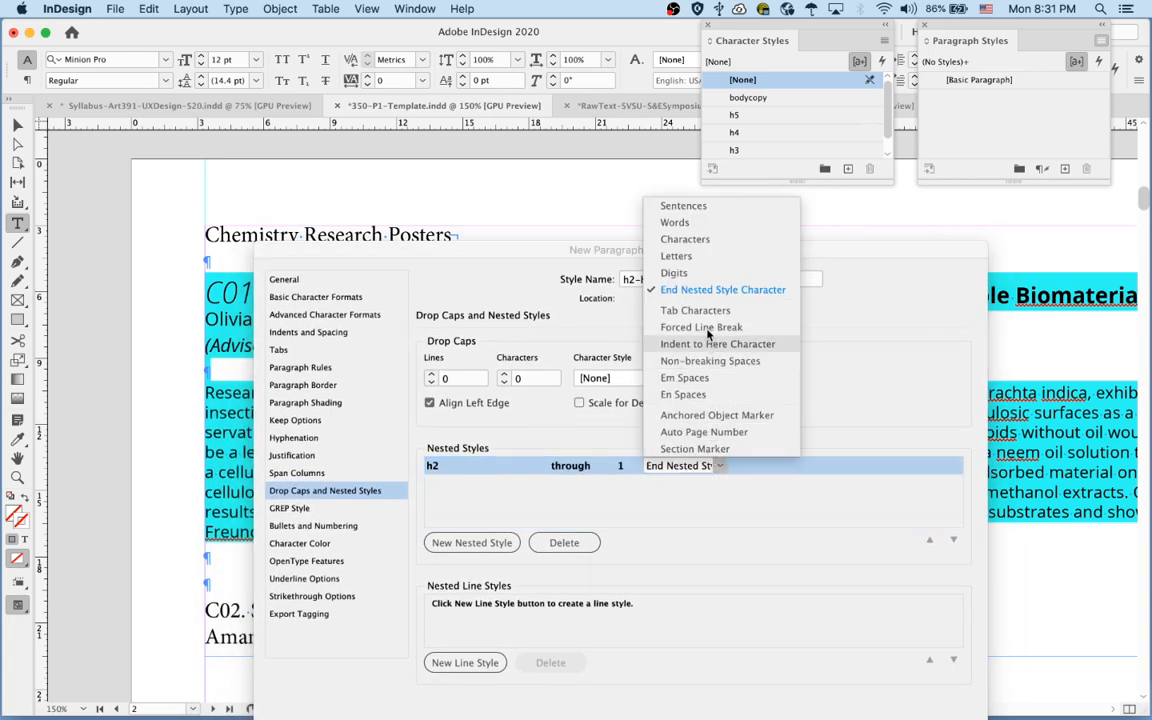
pyautogui.click(695, 207)
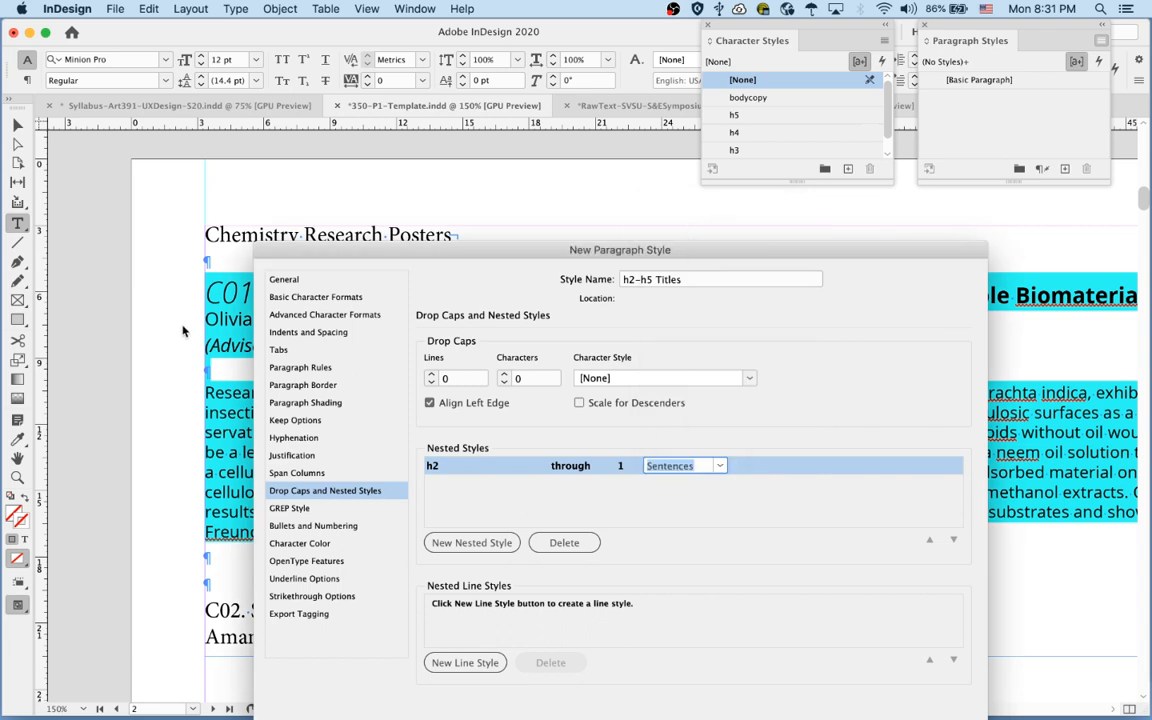
# Add a second nested style that applies h3 through 1 Words and save the h2-h5 Titles paragraph style
pyautogui.click(471, 542)
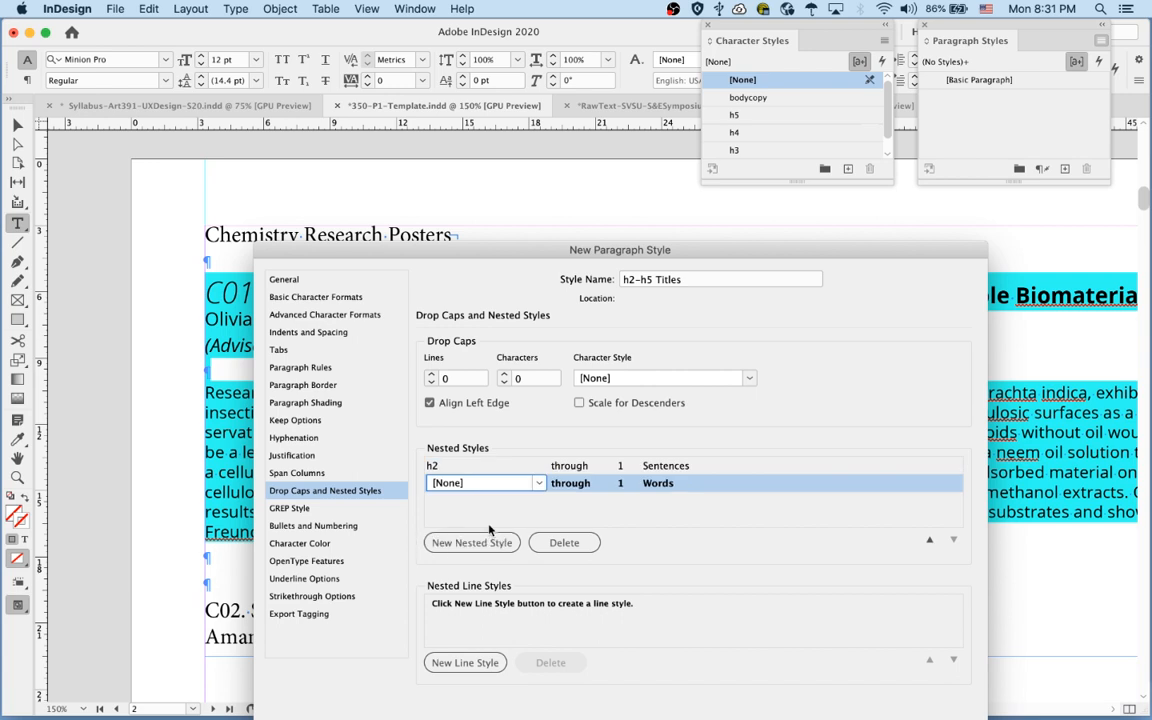
pyautogui.click(539, 484)
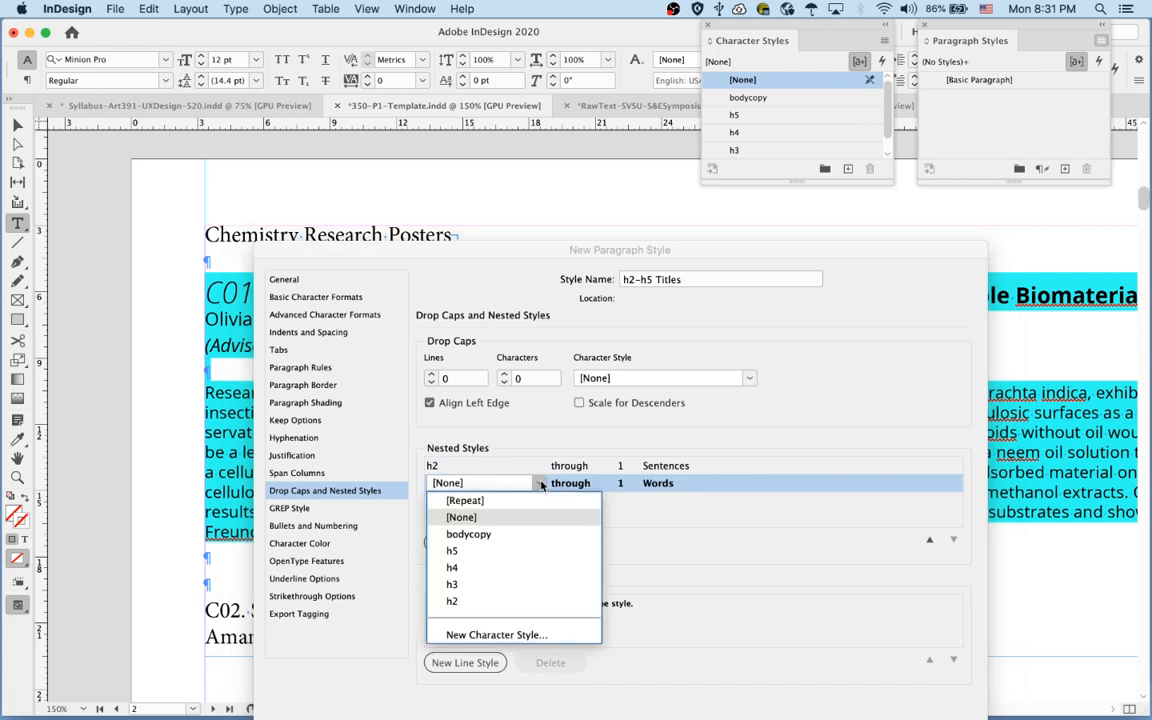
pyautogui.click(453, 584)
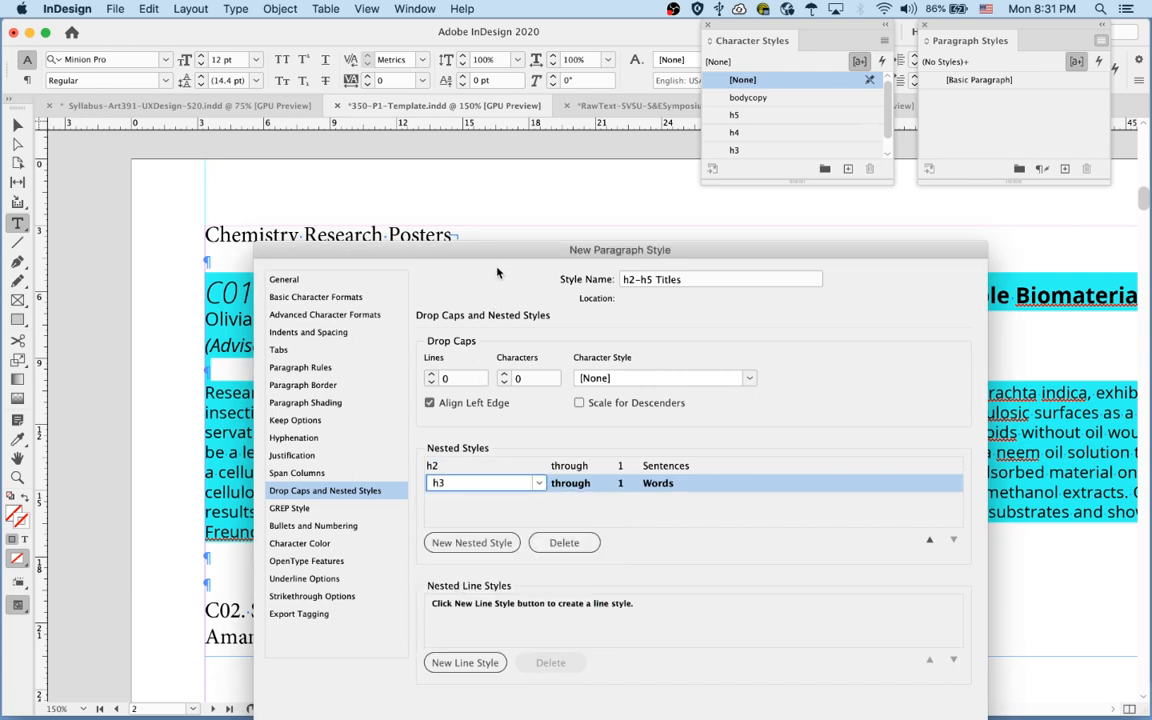
pyautogui.moveTo(493, 250); pyautogui.dragTo(454, 426)
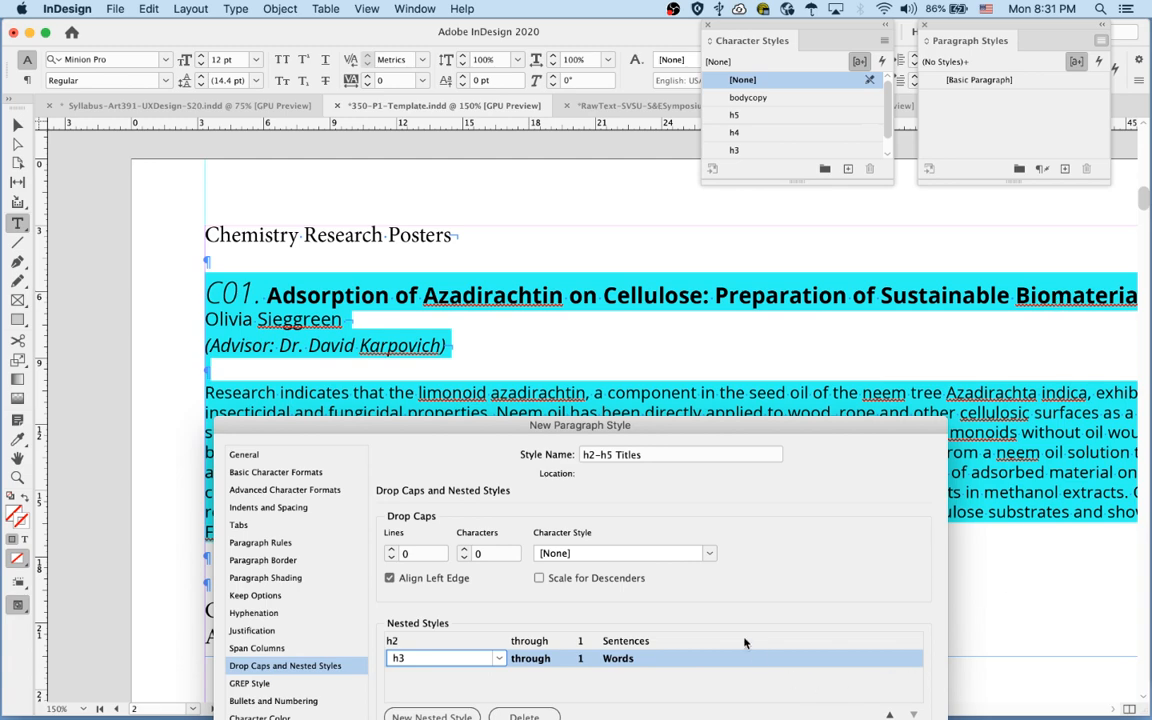
pyautogui.moveTo(620, 422); pyautogui.dragTo(494, 87)
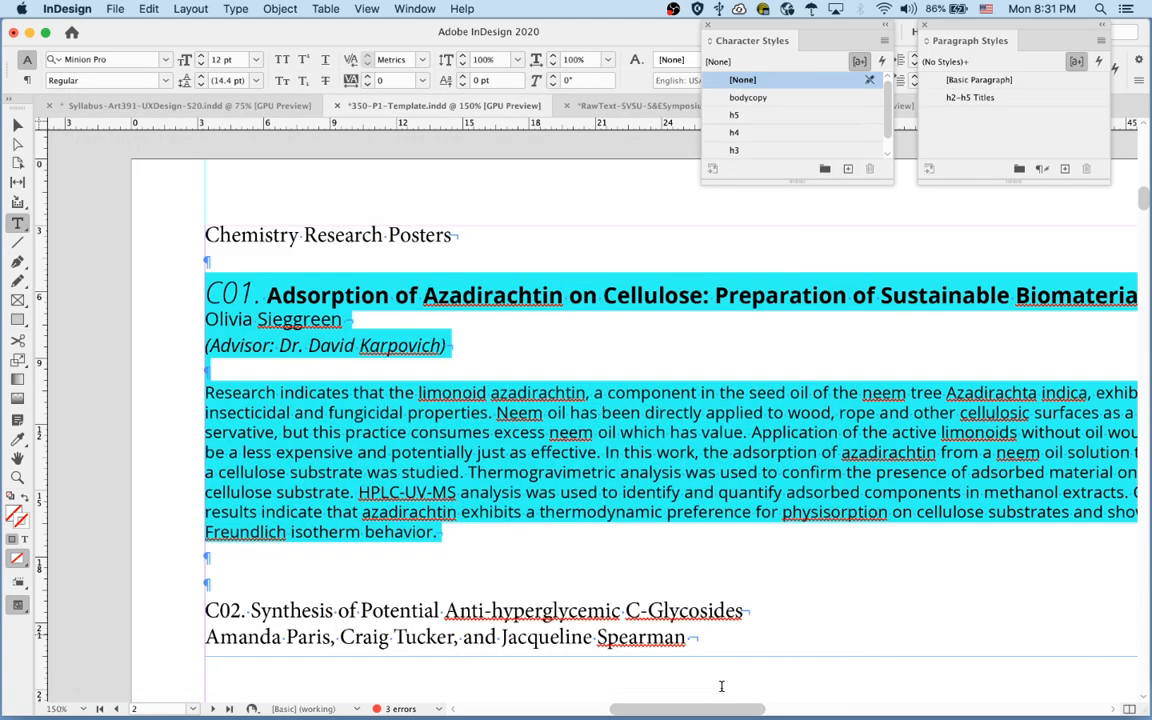
pyautogui.click(768, 622)
pyautogui.moveTo(689, 710); pyautogui.dragTo(741, 709)
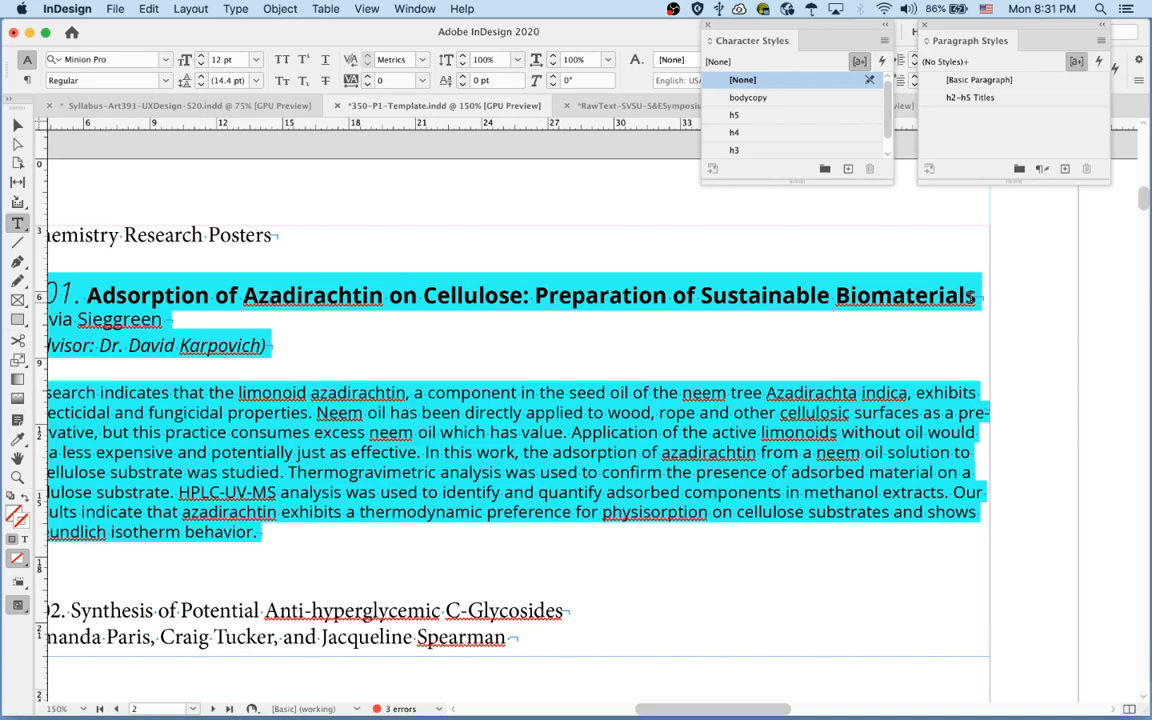
# Change the h3 nested style in h2-h5 Titles to run through 1 Forced Line Break
pyautogui.doubleClick(1010, 100)
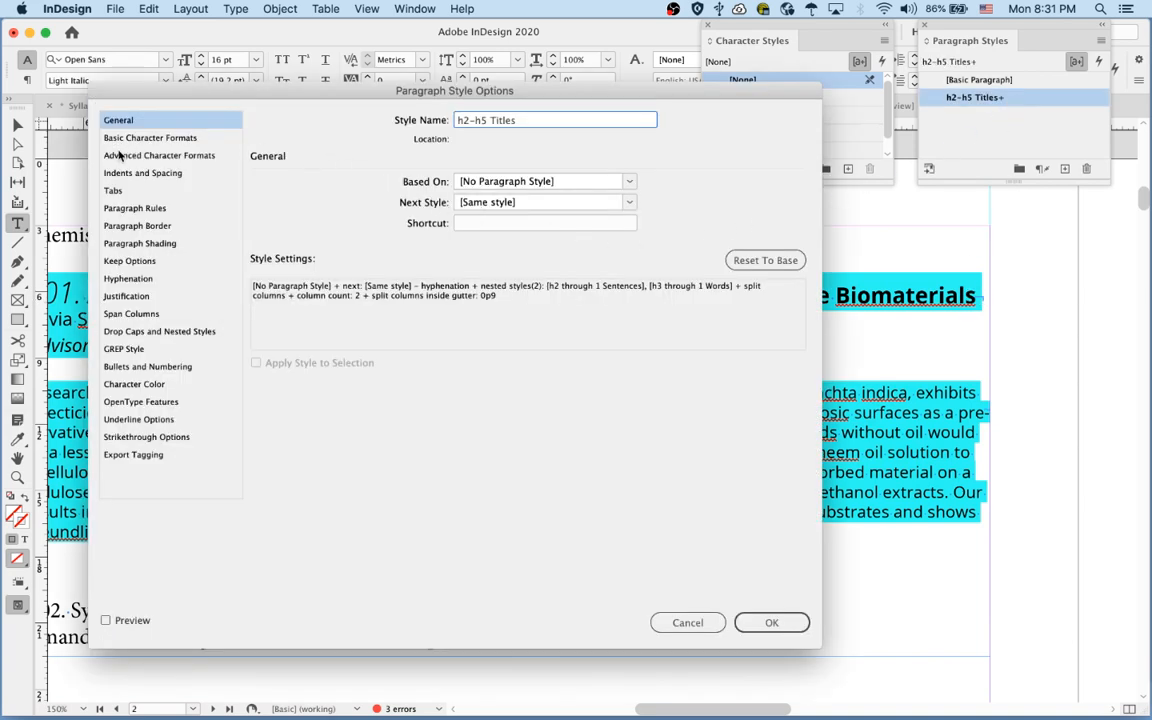
pyautogui.click(146, 333)
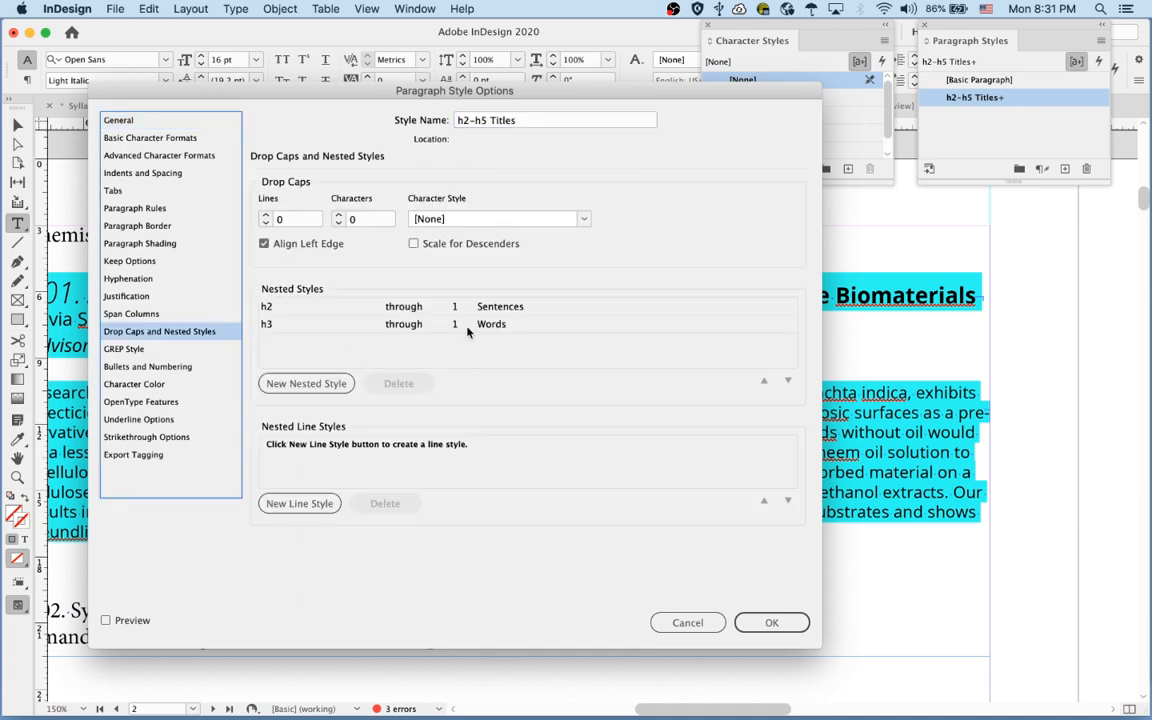
pyautogui.click(508, 325)
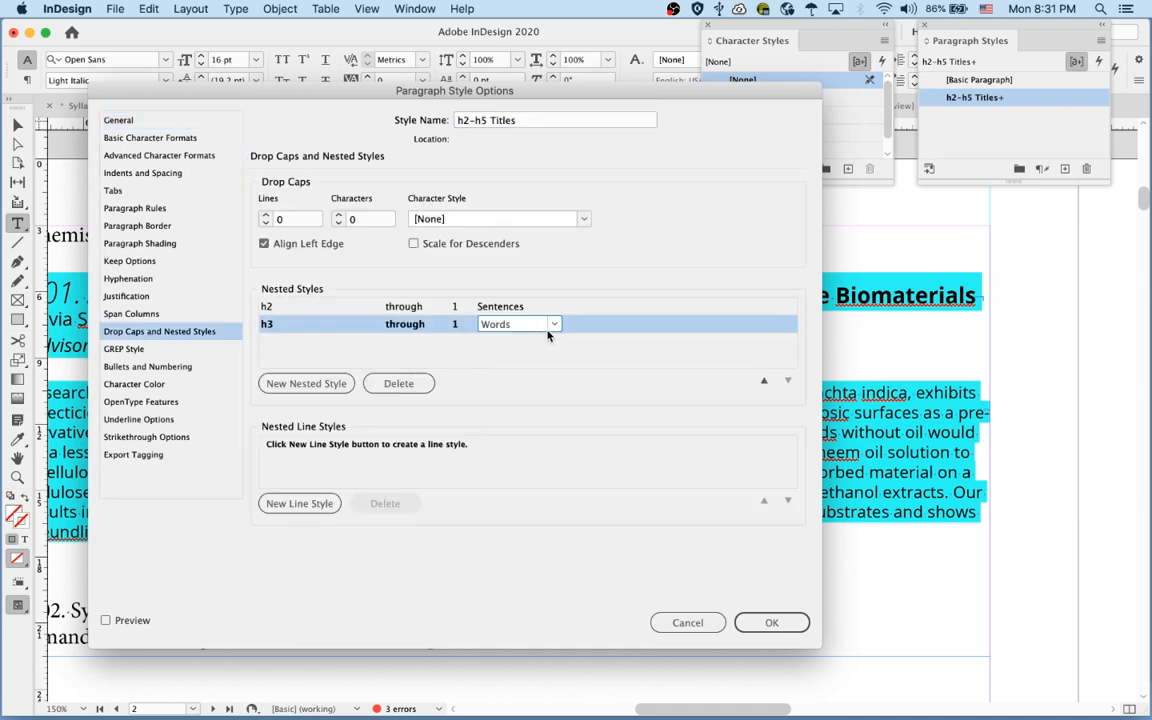
pyautogui.click(551, 327)
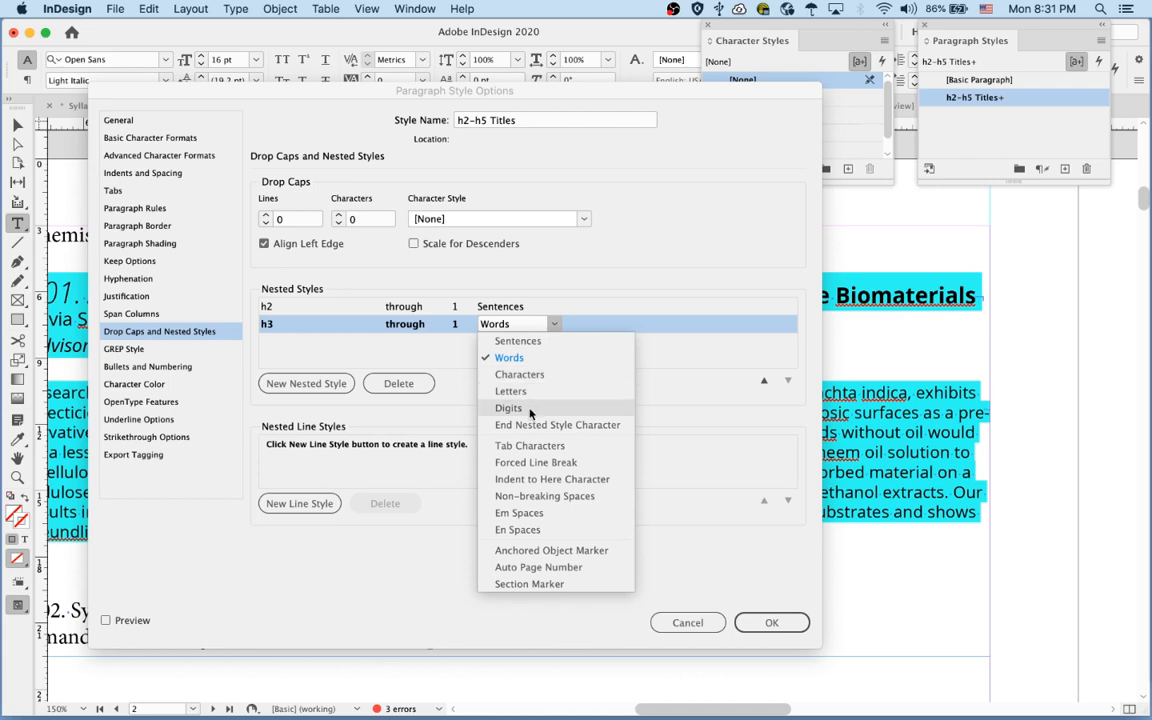
pyautogui.click(527, 463)
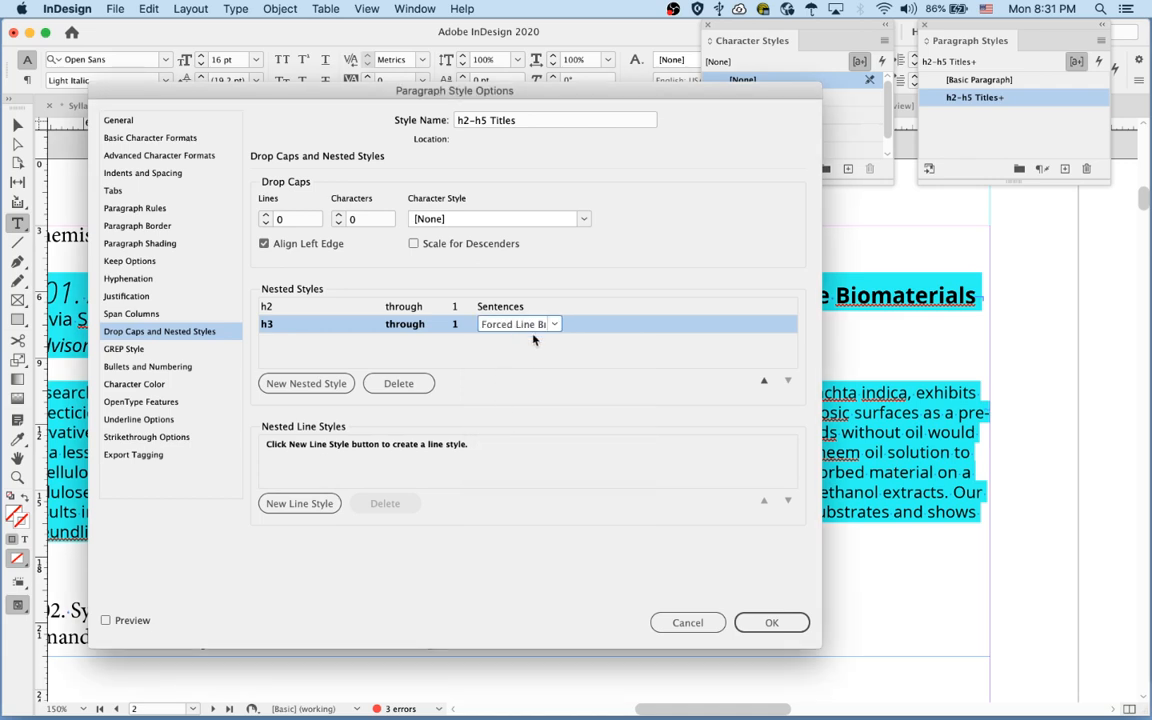
# Add a third nested style to h2-h5 Titles that applies h4 through 1 Forced Line Break
pyautogui.click(303, 389)
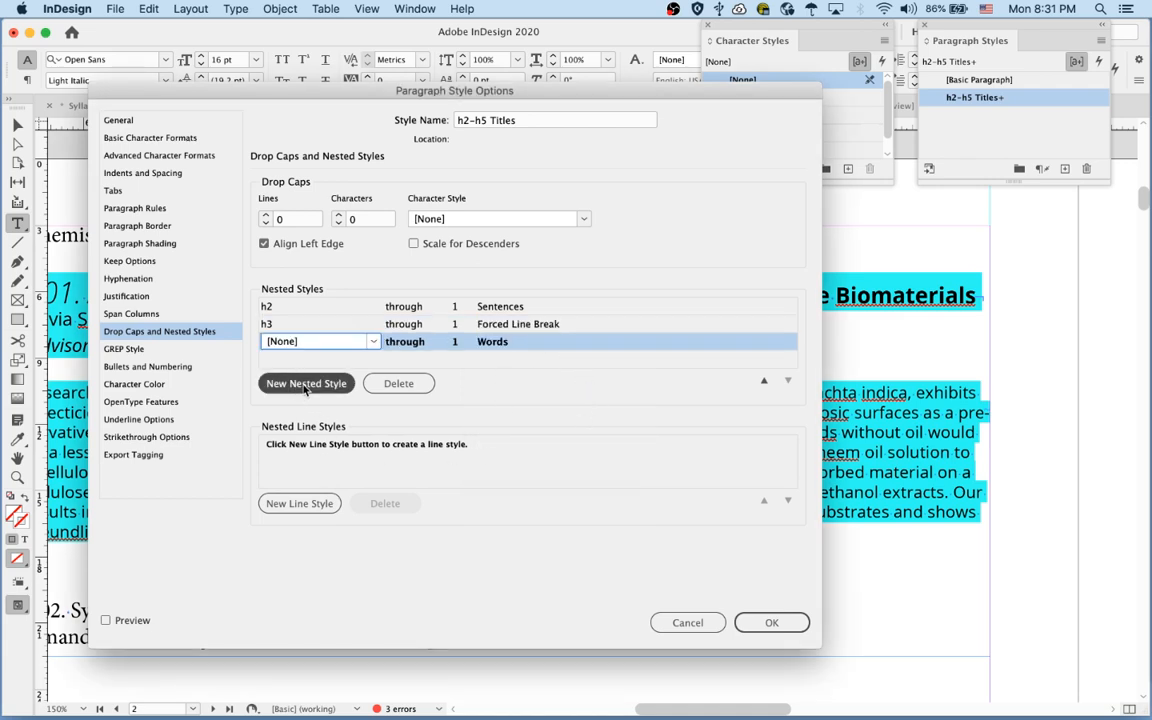
pyautogui.click(366, 341)
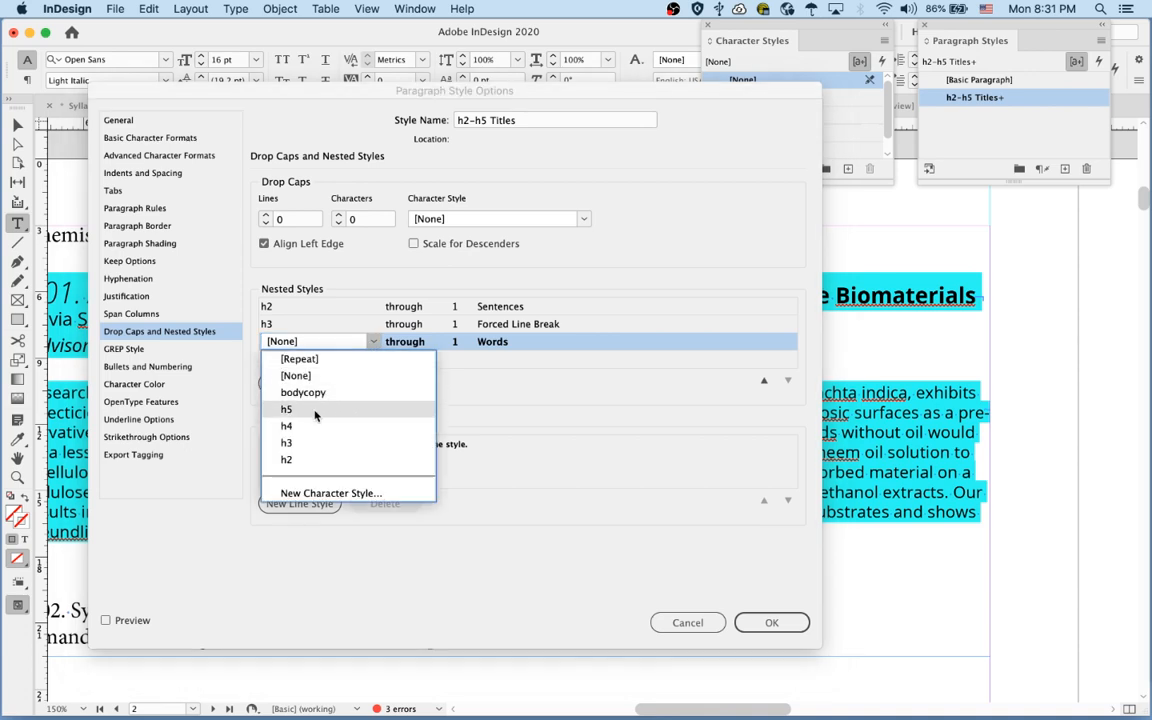
pyautogui.click(288, 425)
pyautogui.click(480, 342)
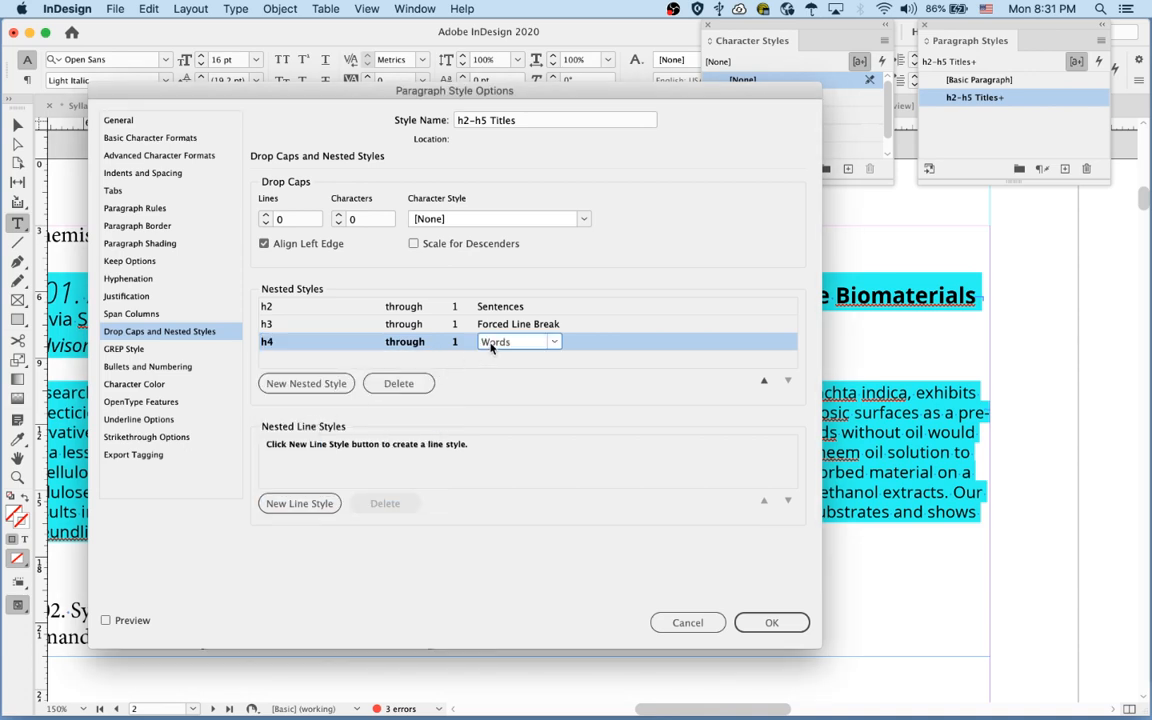
pyautogui.click(553, 341)
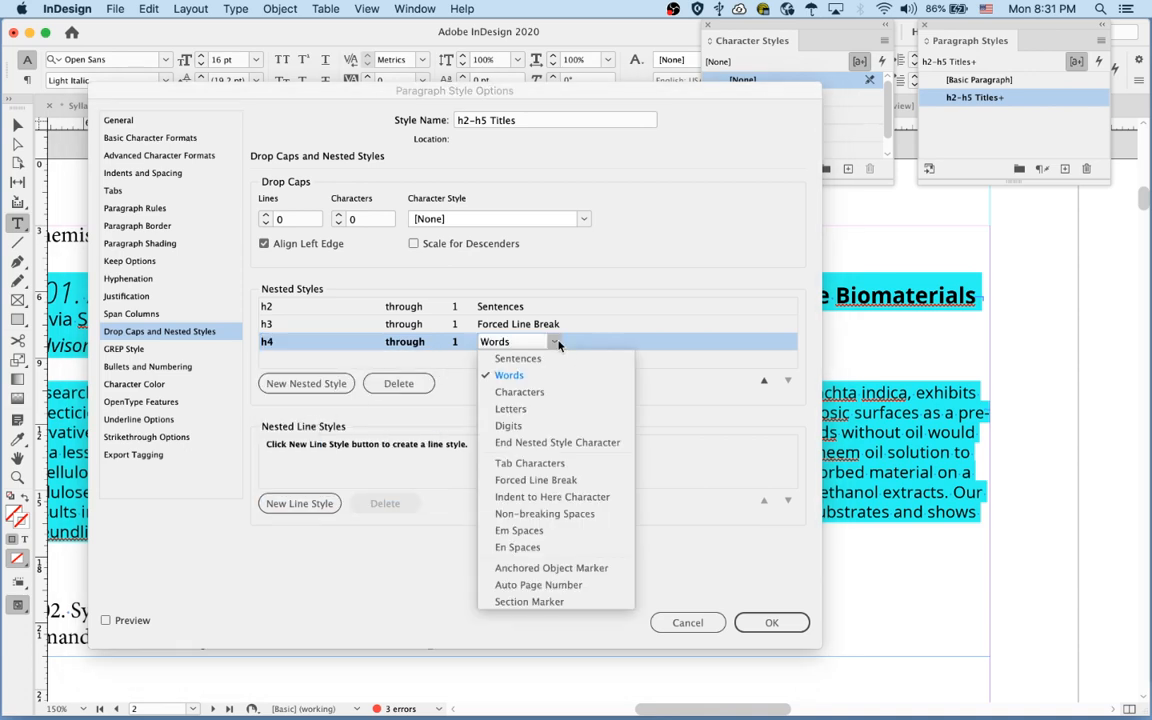
pyautogui.click(540, 483)
# Add a fourth nested style that applies h5 through 1 Forced Line Break and save the h2-h5 Titles paragraph style
pyautogui.moveTo(445, 90); pyautogui.dragTo(488, 438)
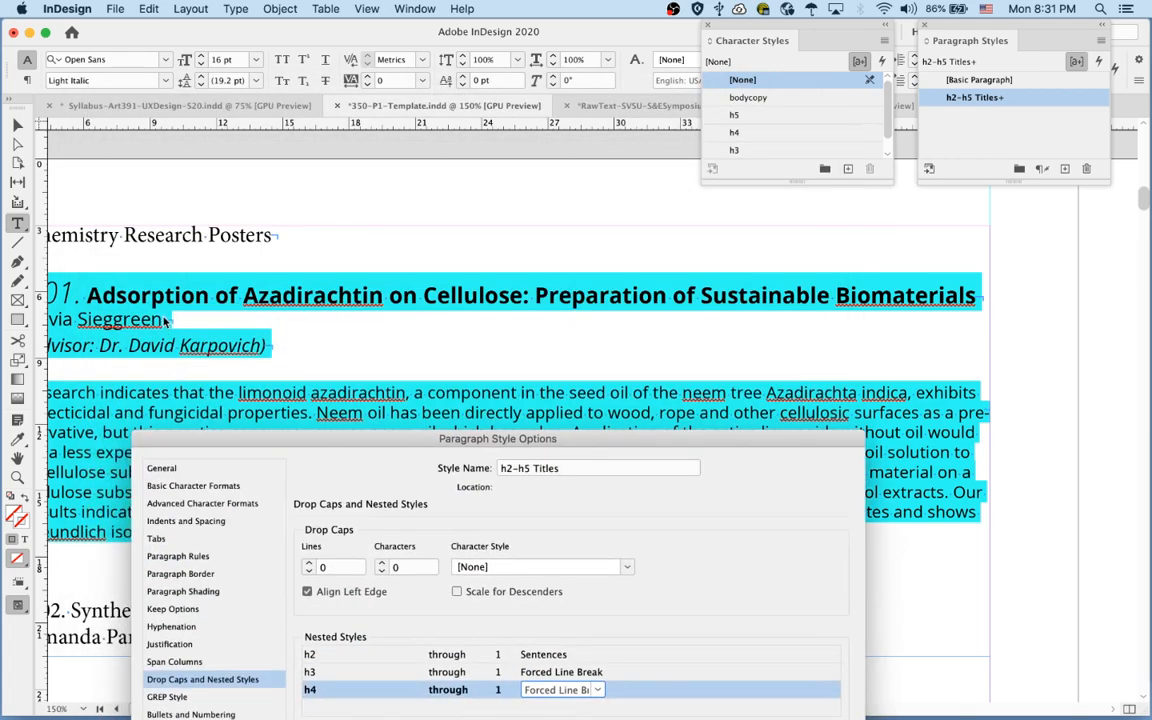
pyautogui.moveTo(618, 437); pyautogui.dragTo(722, 149)
pyautogui.click(445, 445)
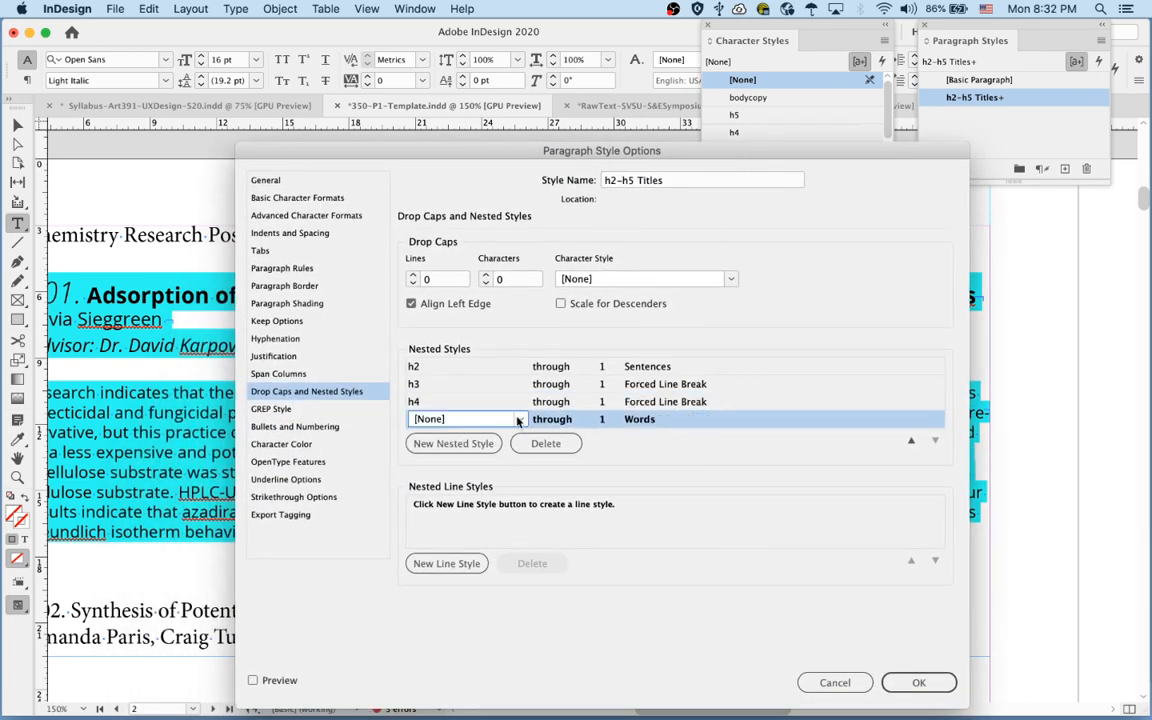
pyautogui.click(519, 419)
pyautogui.click(454, 486)
pyautogui.click(680, 420)
pyautogui.click(700, 420)
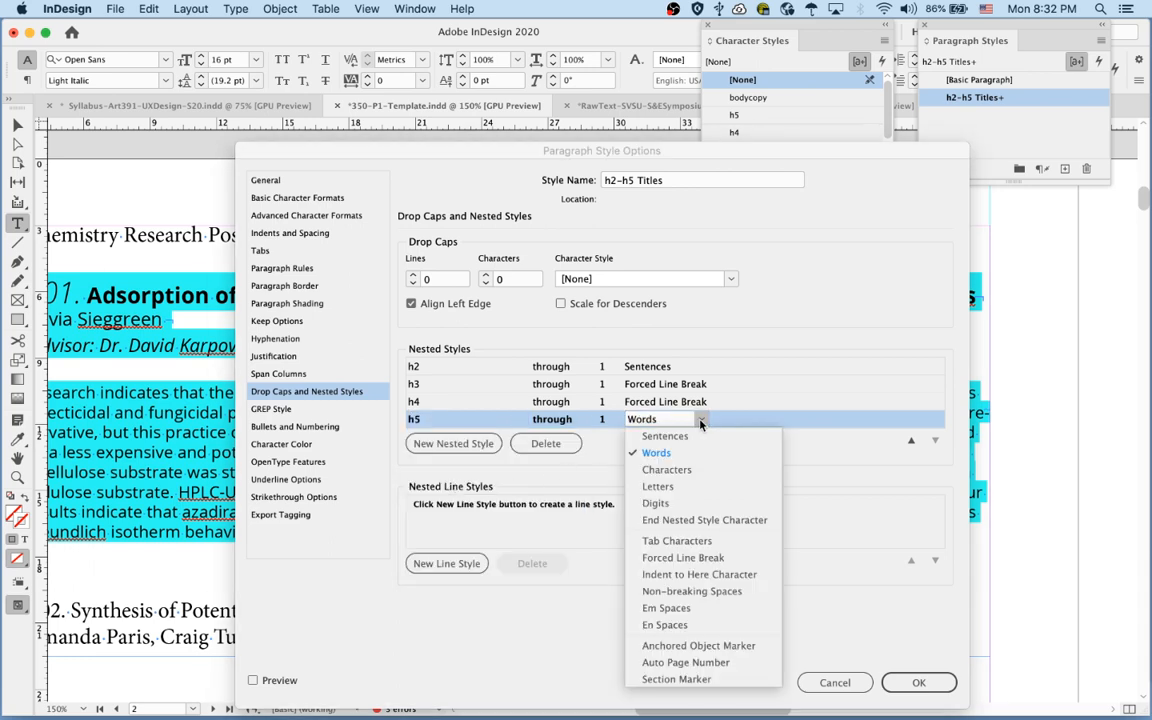
pyautogui.click(650, 505)
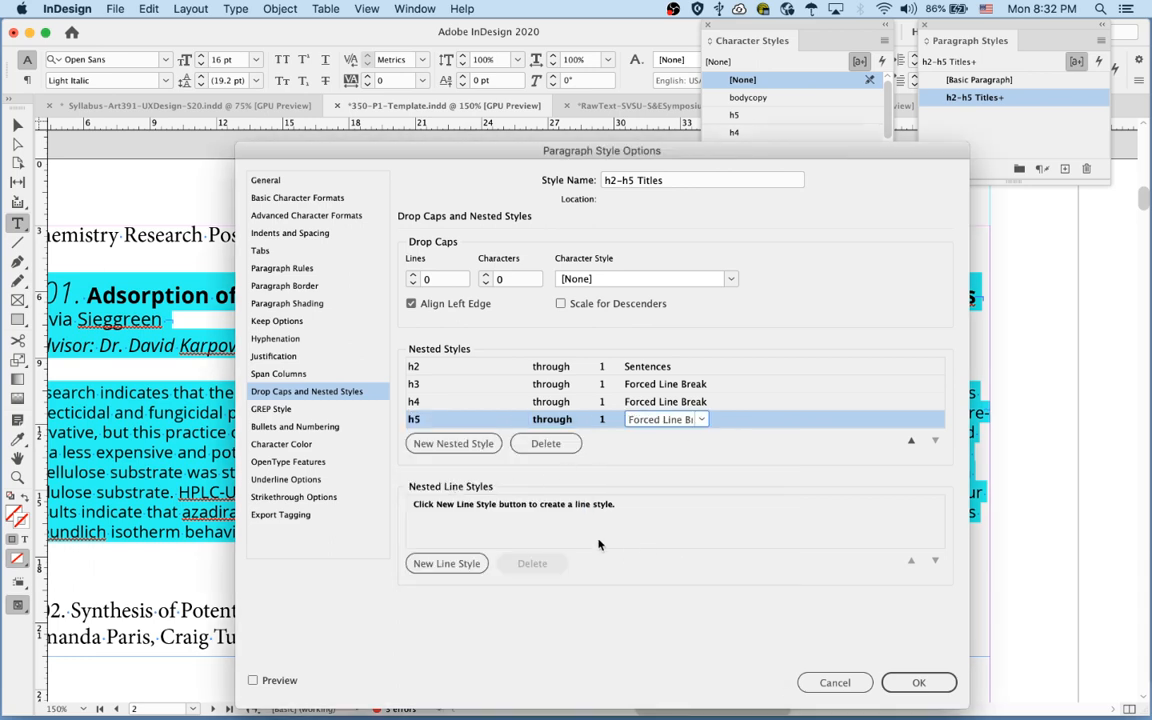
pyautogui.click(899, 683)
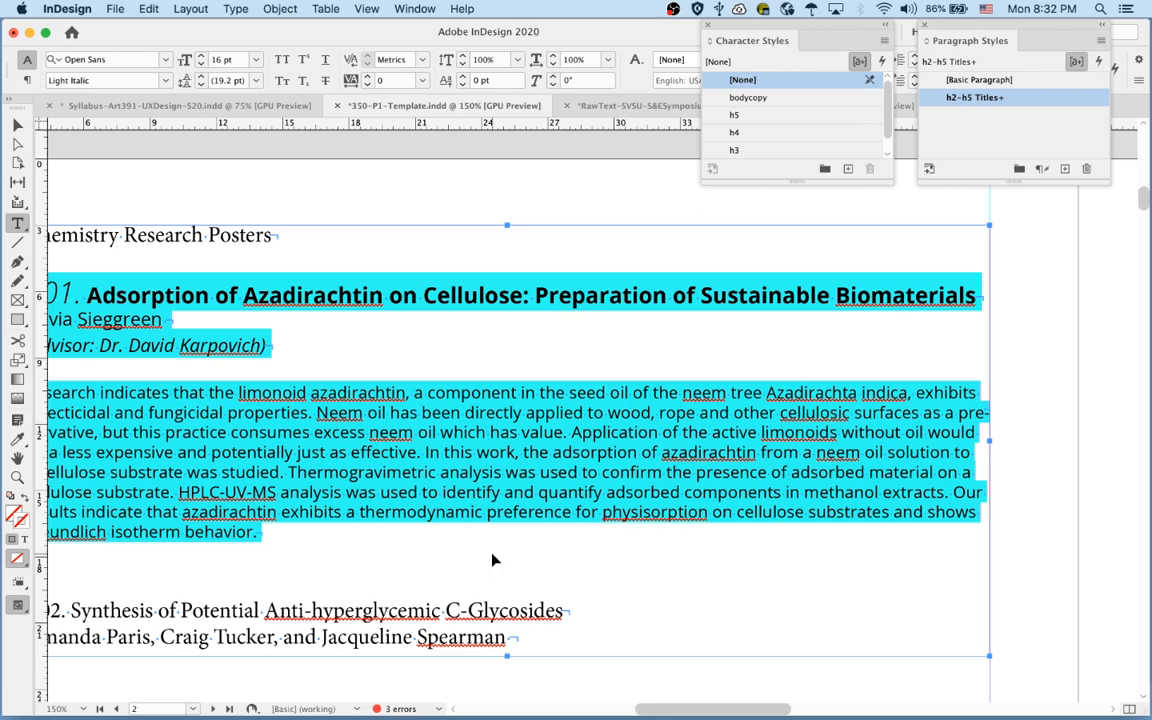
# Extend page 2's text frame down to the bottom margin and apply h2-h5 Titles to the C02 title block
pyautogui.keyDown('alt'); pyautogui.keyDown('super'); pyautogui.click(492, 560); pyautogui.keyUp('super'); pyautogui.keyUp('alt')
pyautogui.keyDown('alt'); pyautogui.keyDown('super'); pyautogui.click(512, 504); pyautogui.keyUp('super'); pyautogui.keyUp('alt')
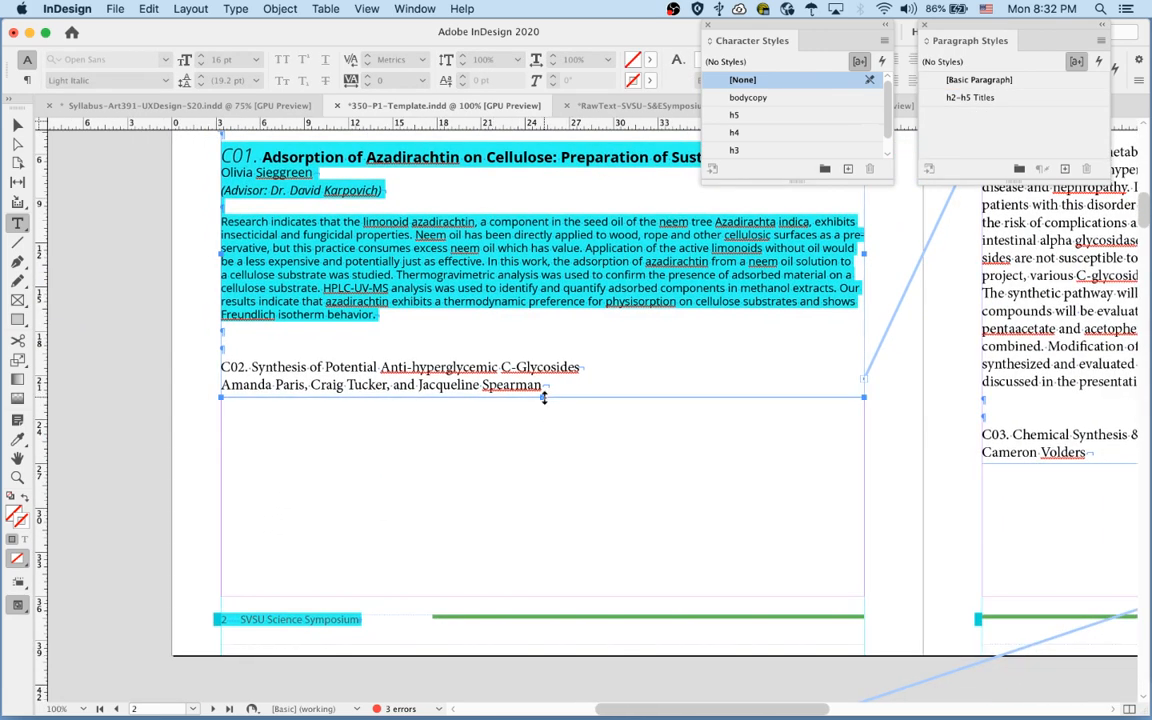
pyautogui.moveTo(545, 399); pyautogui.dragTo(541, 596)
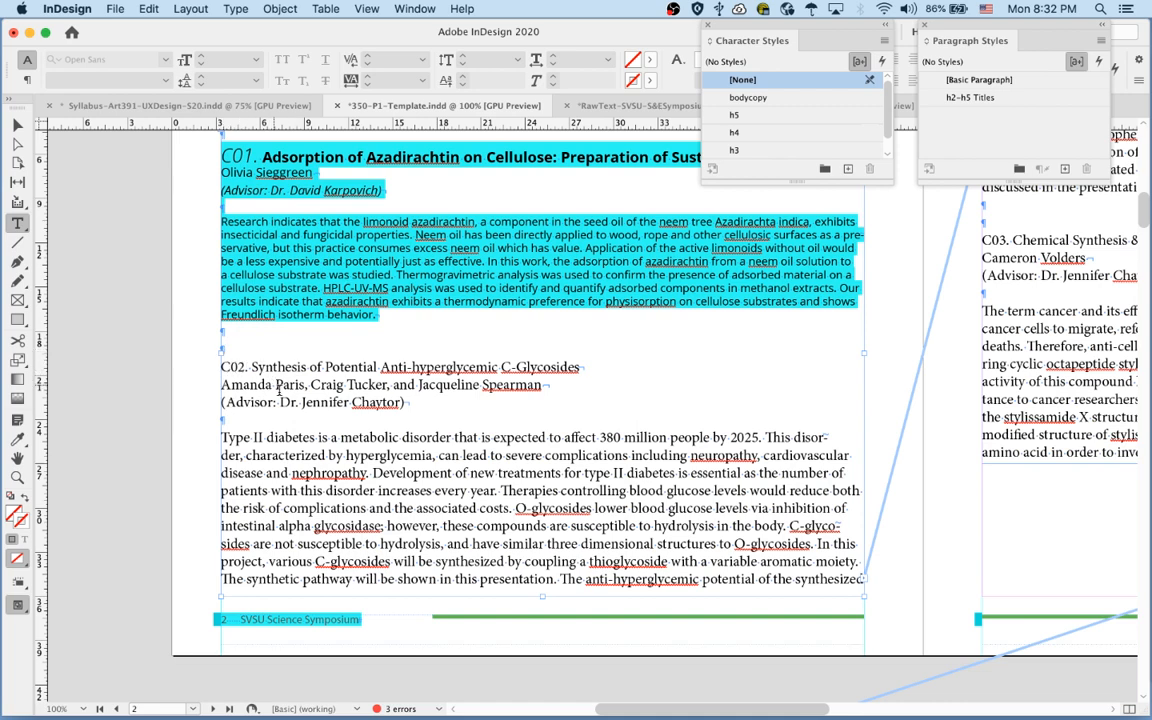
pyautogui.moveTo(405, 402)
pyautogui.mouseDown()
pyautogui.moveTo(287, 367)
pyautogui.moveTo(326, 385)
pyautogui.moveTo(401, 385)
pyautogui.mouseUp()
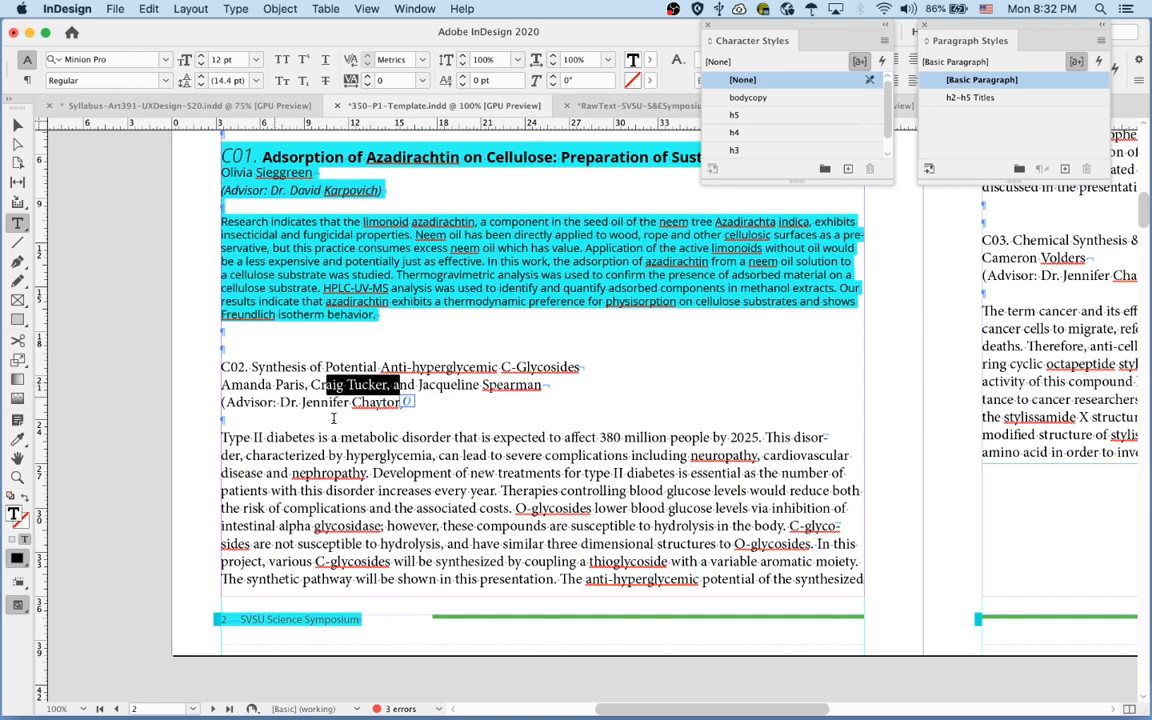
pyautogui.click(969, 98)
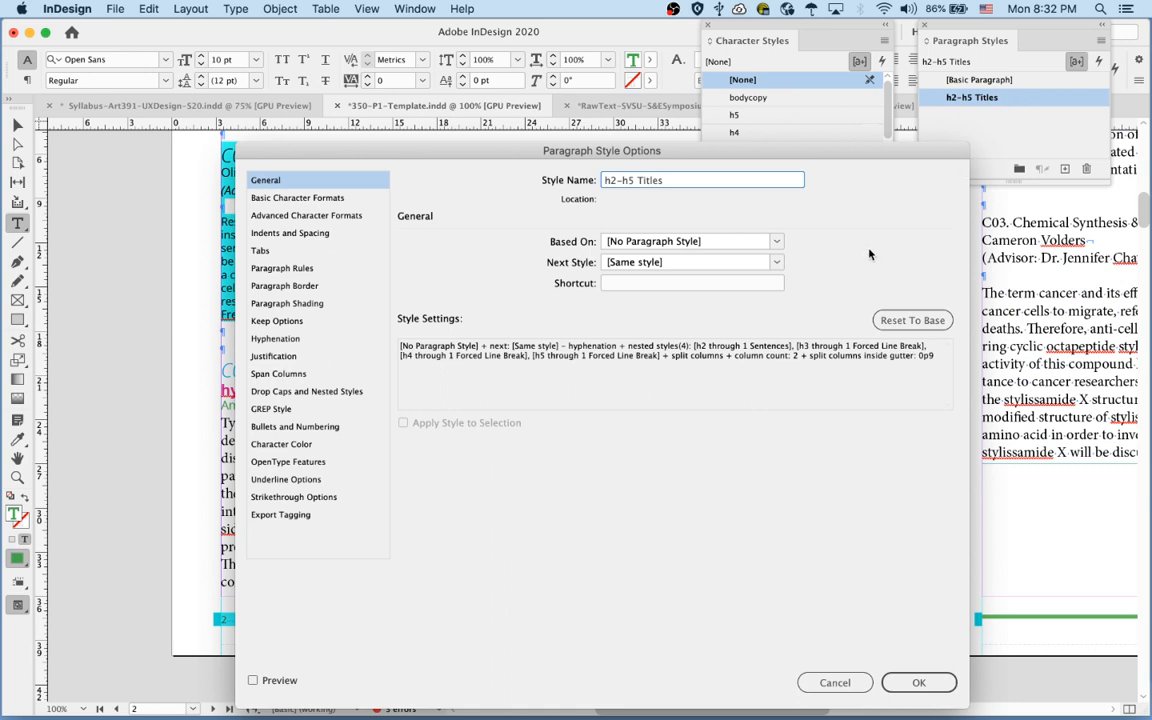
# Set the h2-h5 Titles style's paragraph layout to Single Column and save the style
pyautogui.click(285, 373)
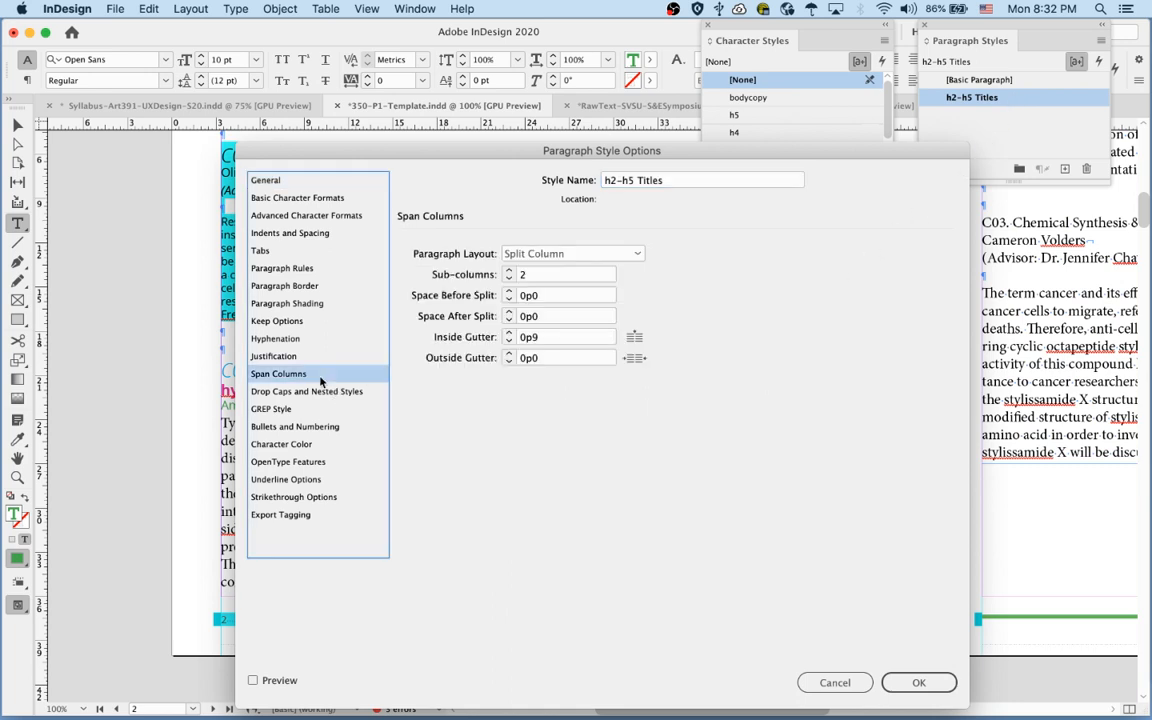
pyautogui.click(545, 254)
pyautogui.click(544, 271)
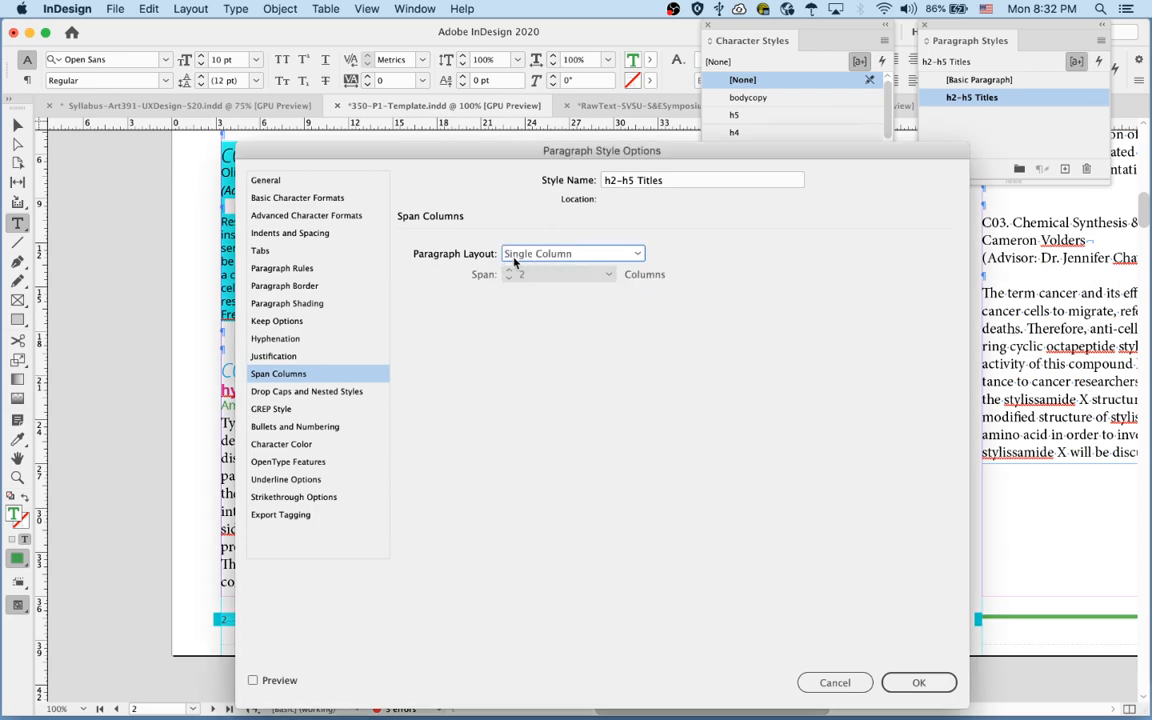
pyautogui.click(905, 680)
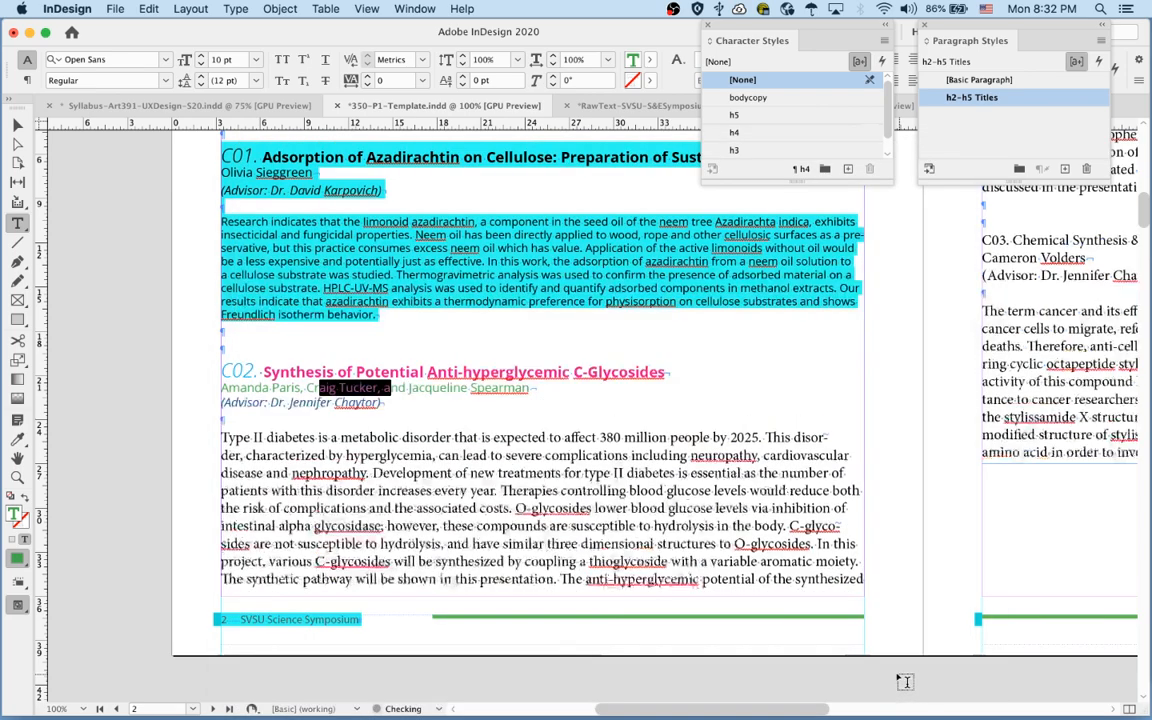
pyautogui.click(459, 454)
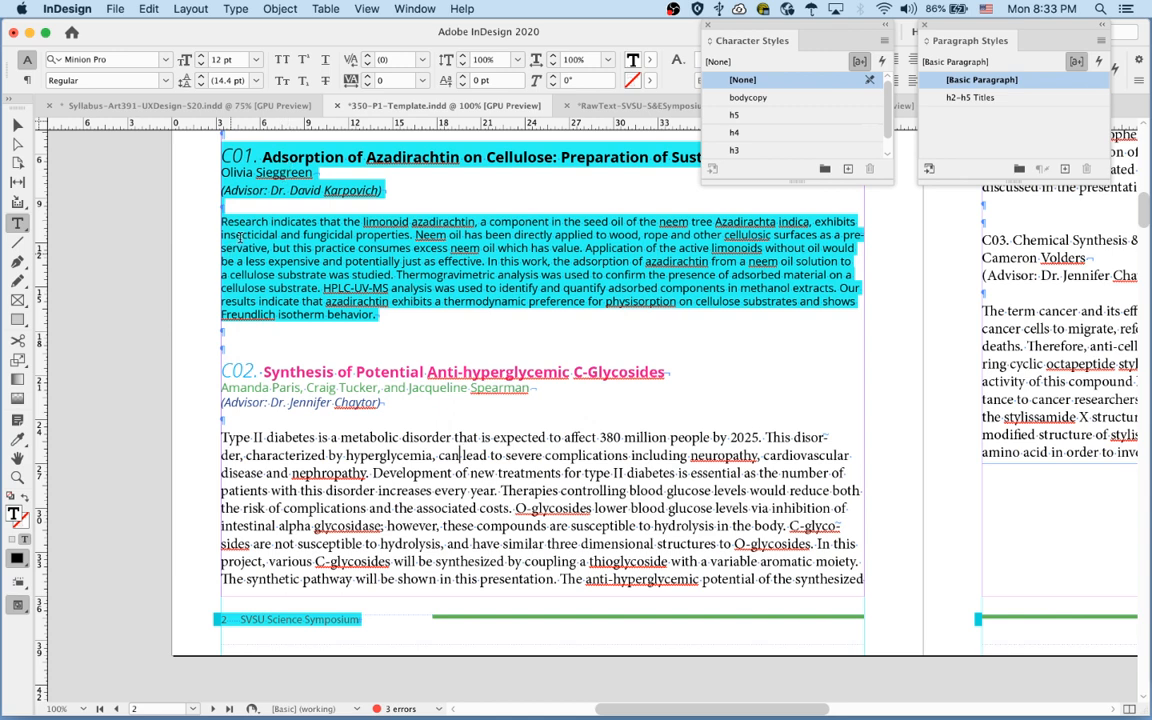
# Switch the screen mode to Preview to check the C01 and C02 entries without guides or hidden characters
pyautogui.click(366, 9)
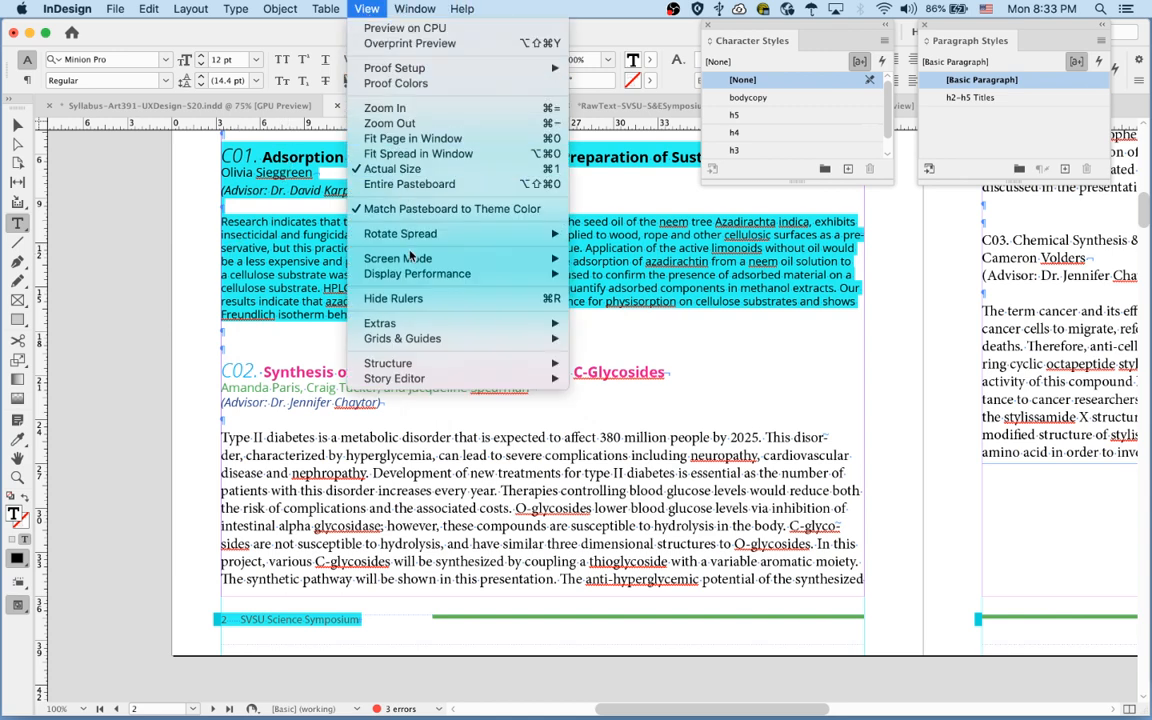
pyautogui.moveTo(498, 258)
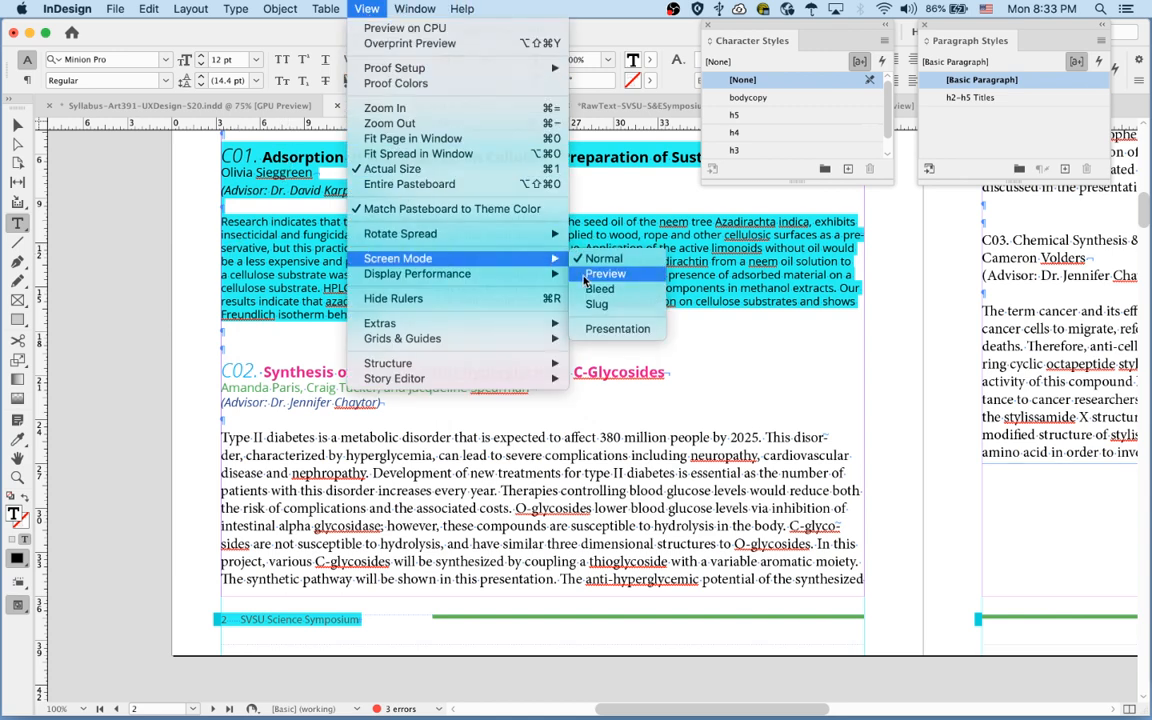
pyautogui.click(600, 275)
pyautogui.click(316, 365)
pyautogui.scroll(1, 356, 408)
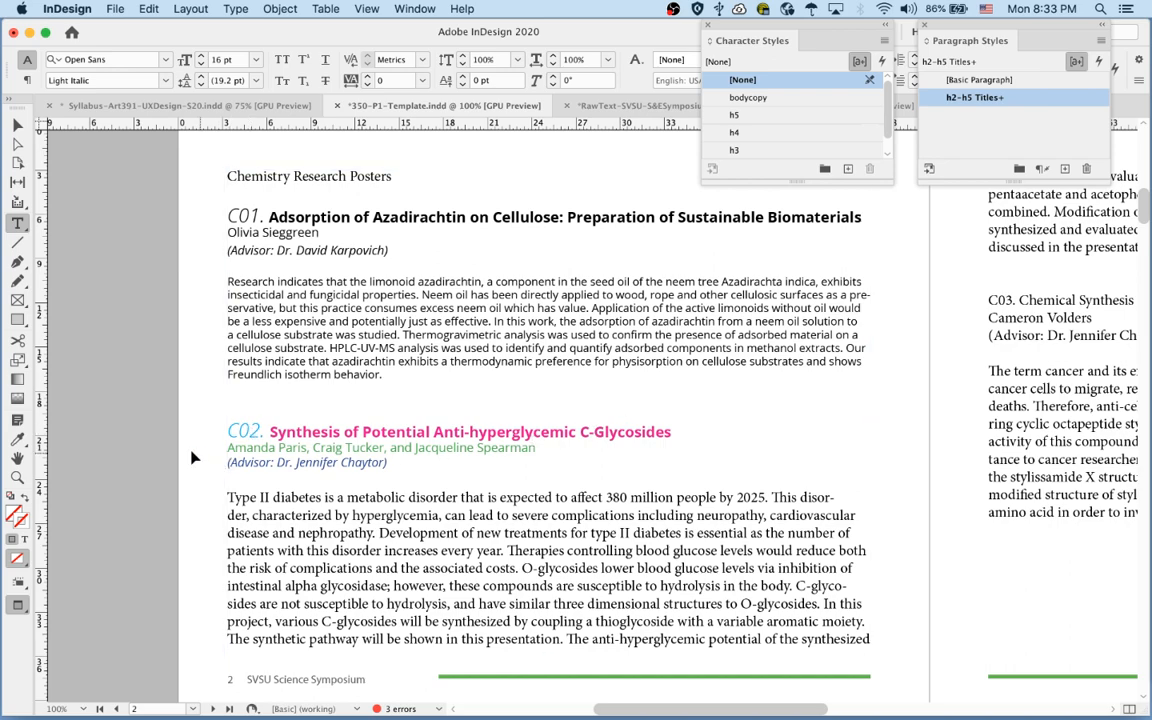
# Apply the h2-h5 Titles paragraph style to the C03 title block on page 3
pyautogui.hscroll(10, 596, 437)
pyautogui.hscroll(3, 596, 437)
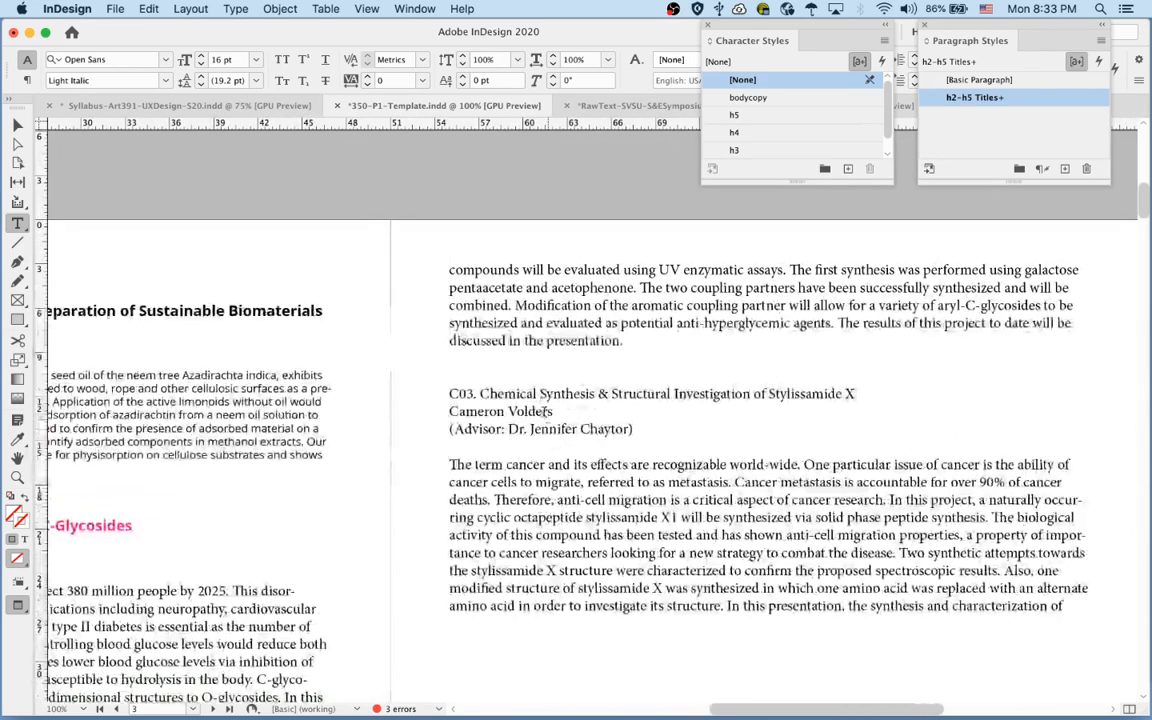
pyautogui.moveTo(536, 393); pyautogui.dragTo(542, 411)
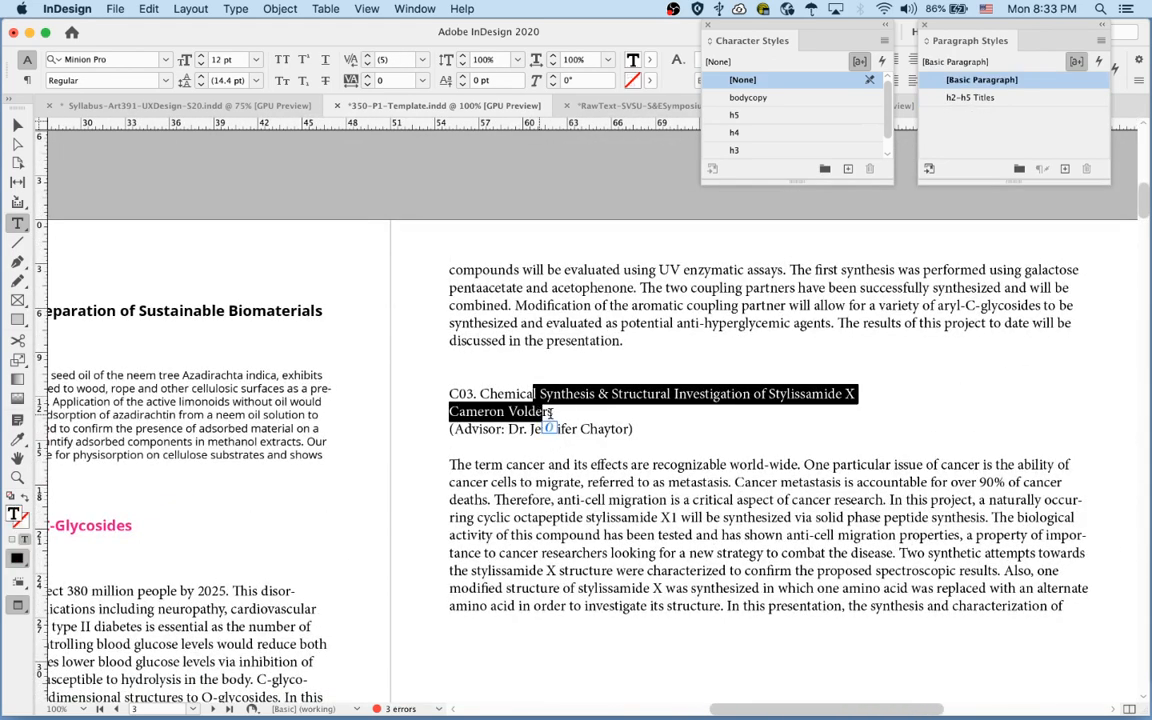
pyautogui.click(980, 98)
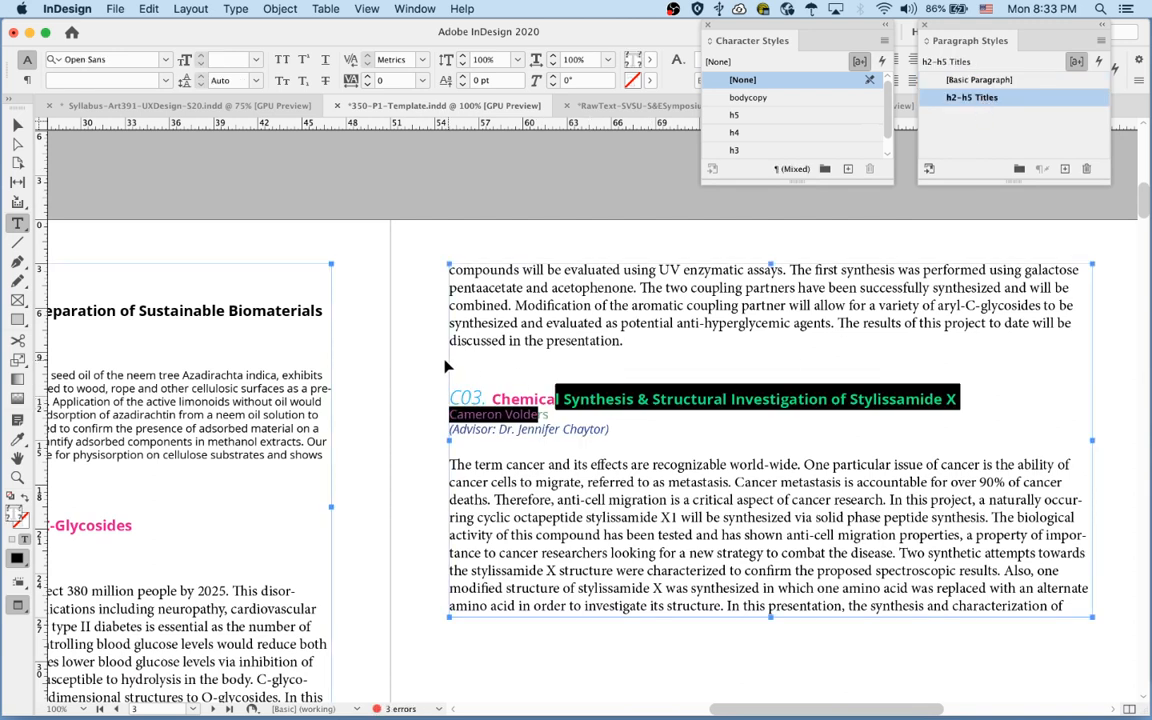
pyautogui.press('Escape')
pyautogui.click(474, 546)
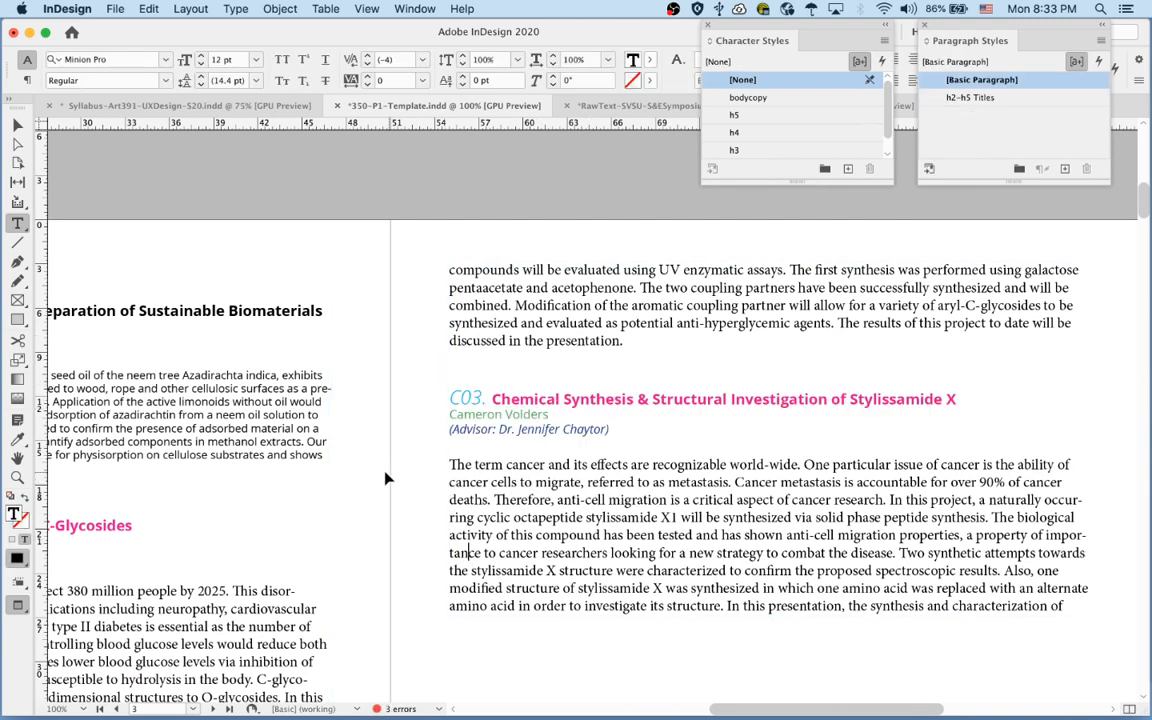
# Create a paragraph style named BodyCopyStyle based on the formatting of the C01 abstract text
pyautogui.moveTo(389, 477); pyautogui.dragTo(603, 398)
pyautogui.moveTo(488, 433); pyautogui.dragTo(762, 436)
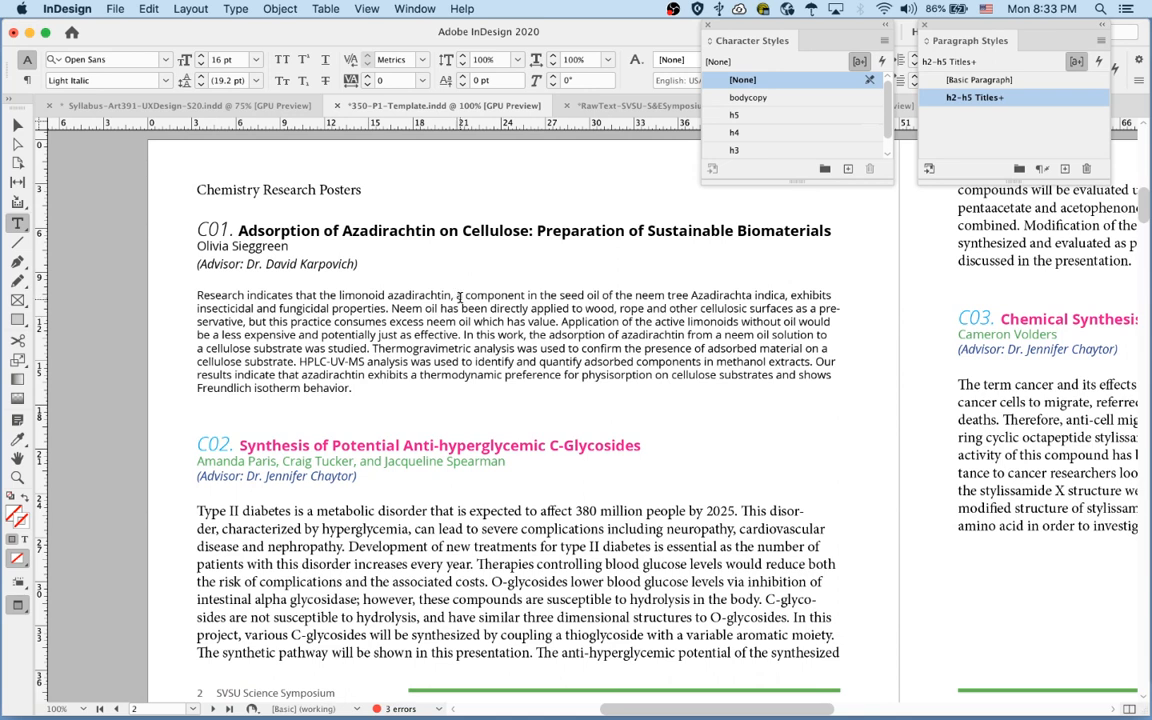
pyautogui.moveTo(461, 304); pyautogui.dragTo(510, 348)
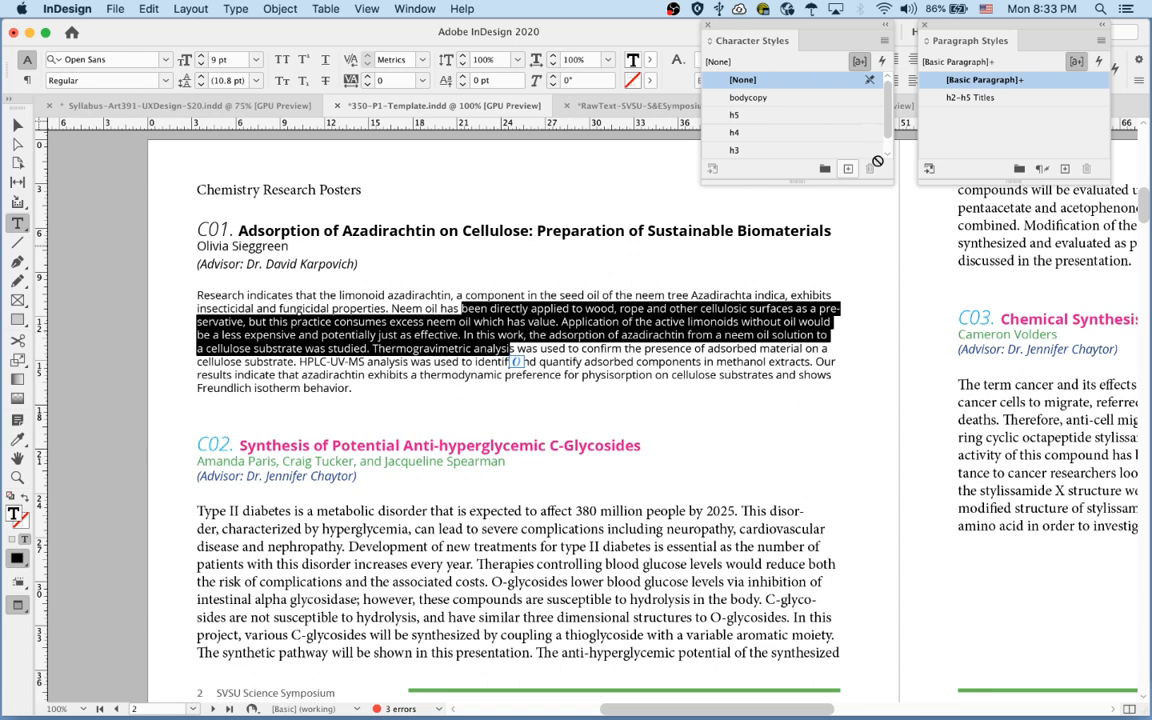
pyautogui.click(1012, 133)
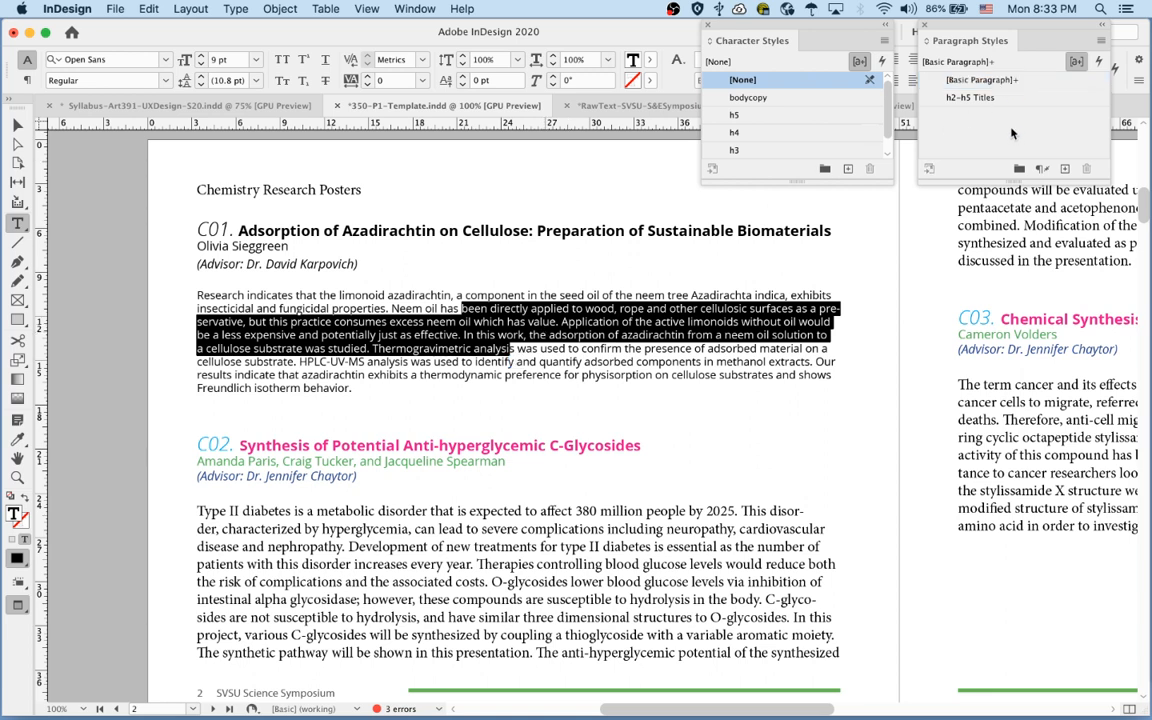
pyautogui.click(1102, 42)
pyautogui.click(918, 49)
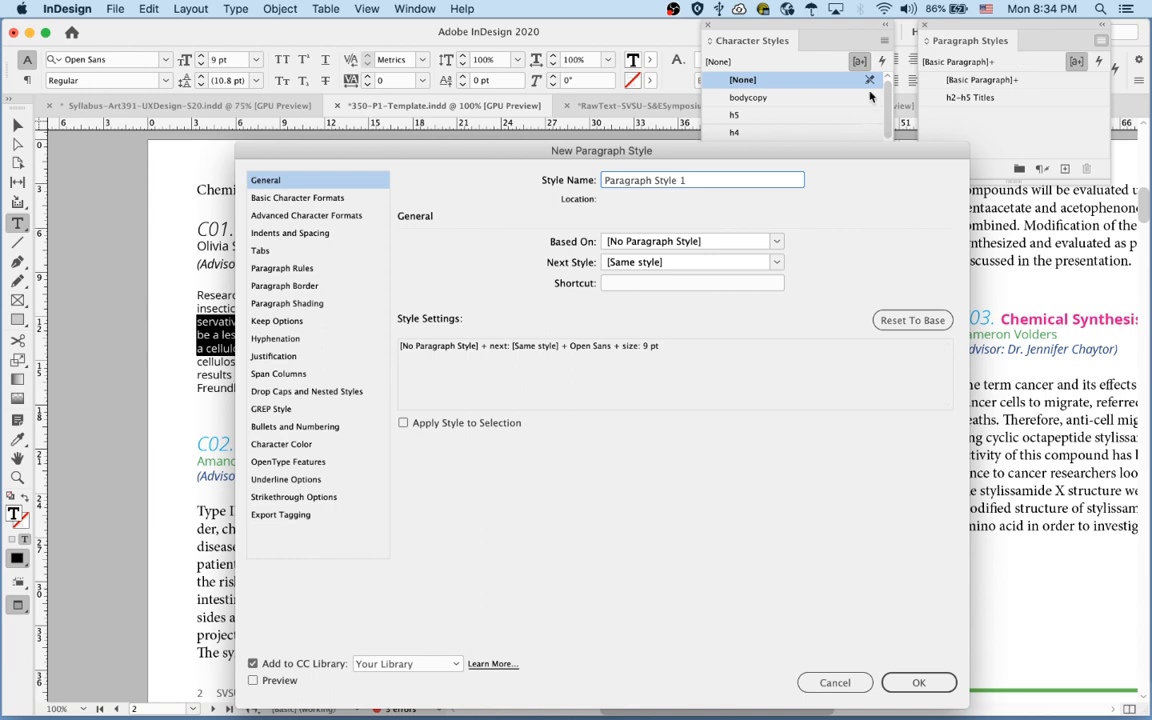
pyautogui.tripleClick(738, 181)
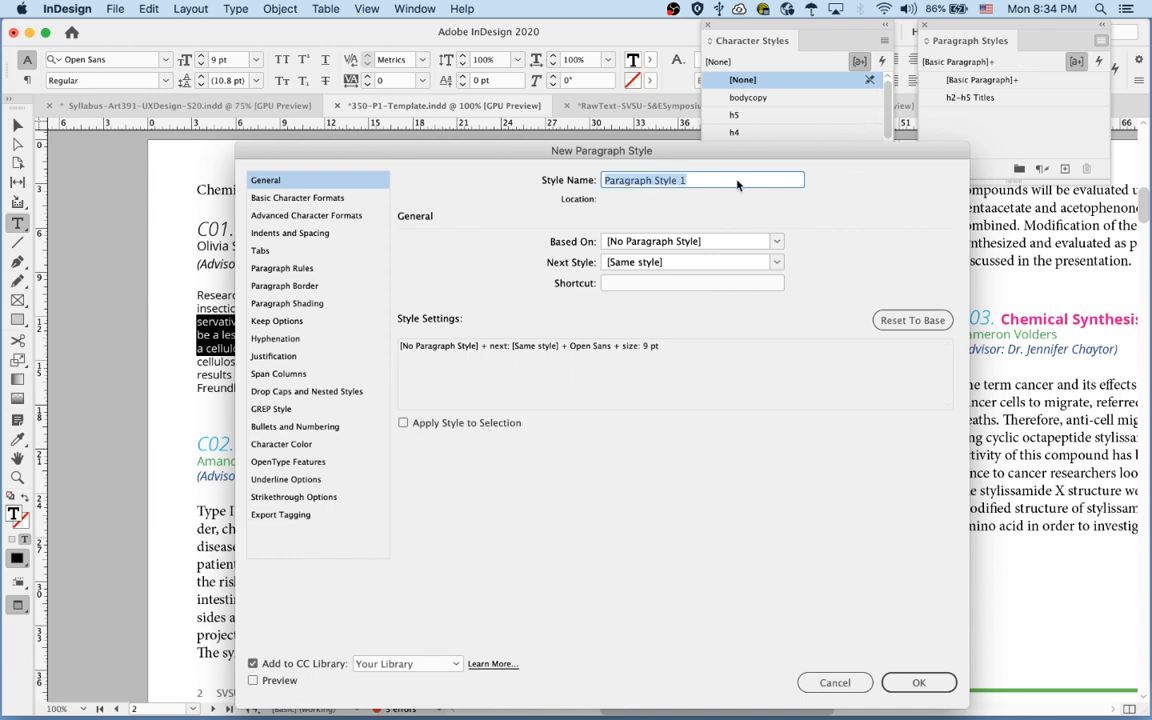
pyautogui.write('B')
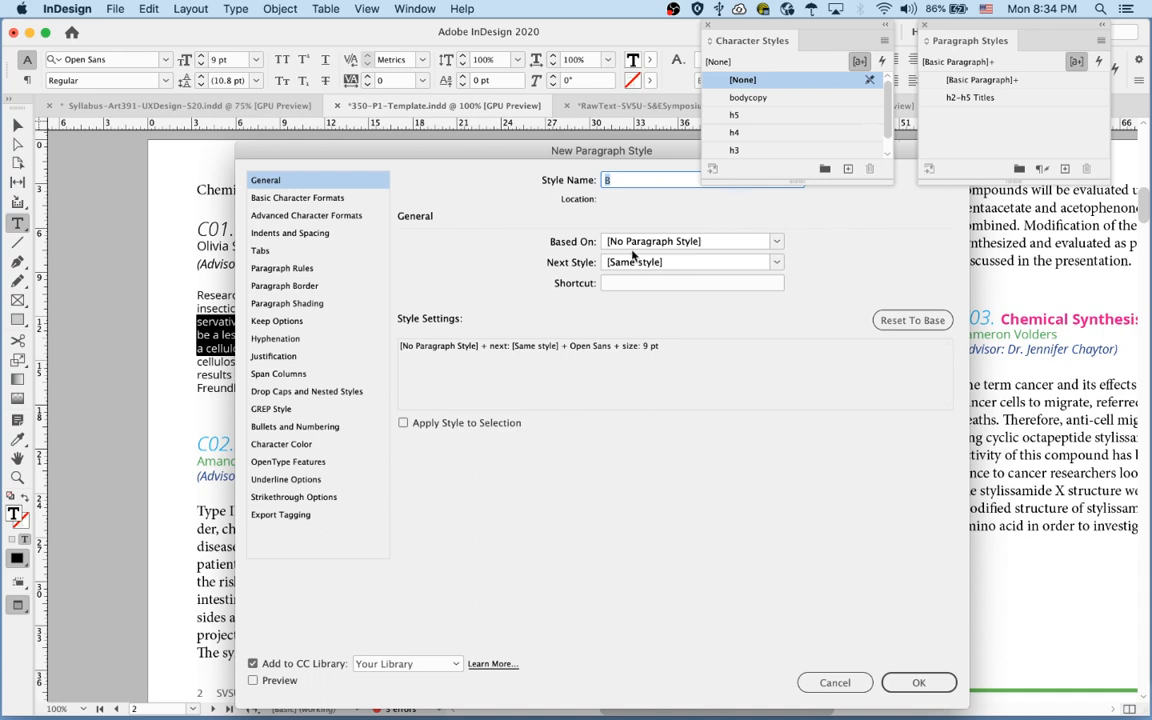
pyautogui.write('ydo')
pyautogui.write('Copy')
pyautogui.write('Style')
pyautogui.moveTo(490, 146); pyautogui.dragTo(366, 145)
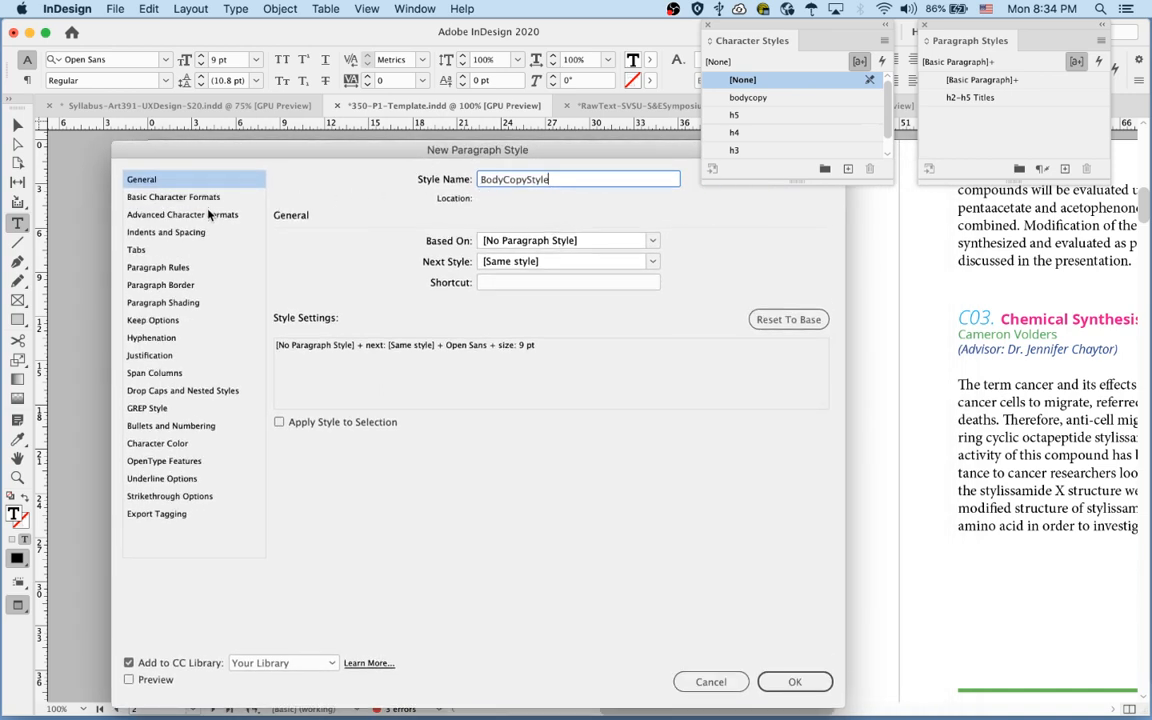
# Nest the bodycopy character style through 1 Words in BodyCopyStyle and save the new style
pyautogui.click(199, 391)
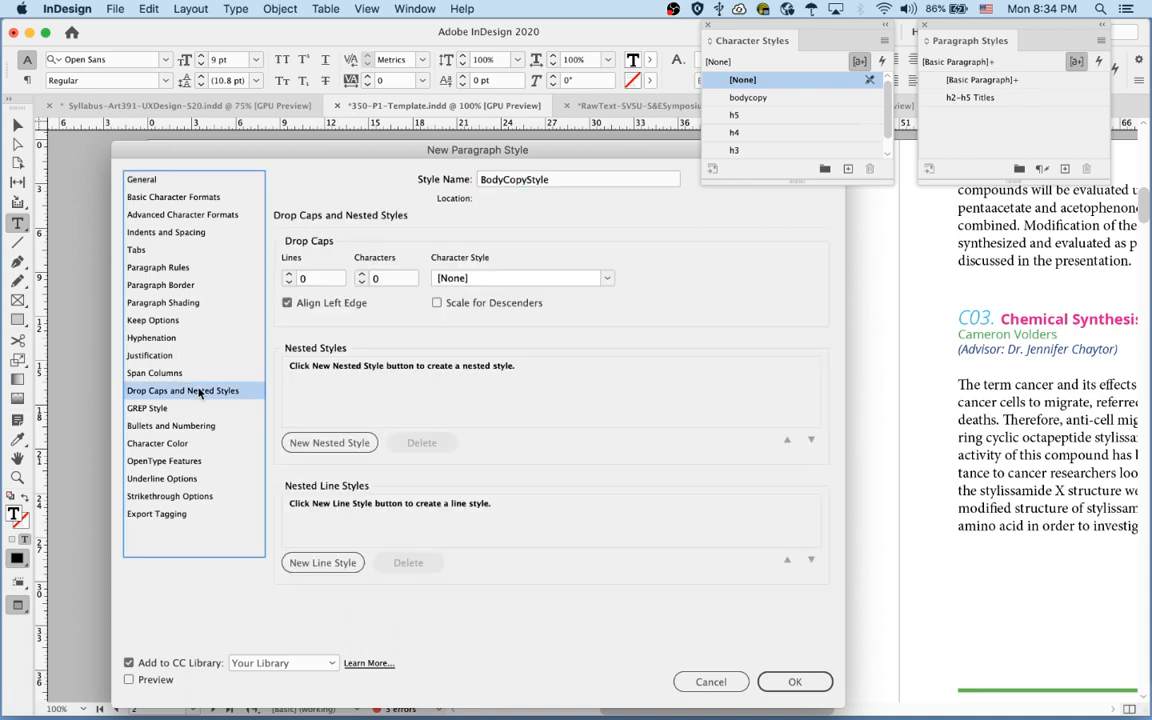
pyautogui.click(330, 445)
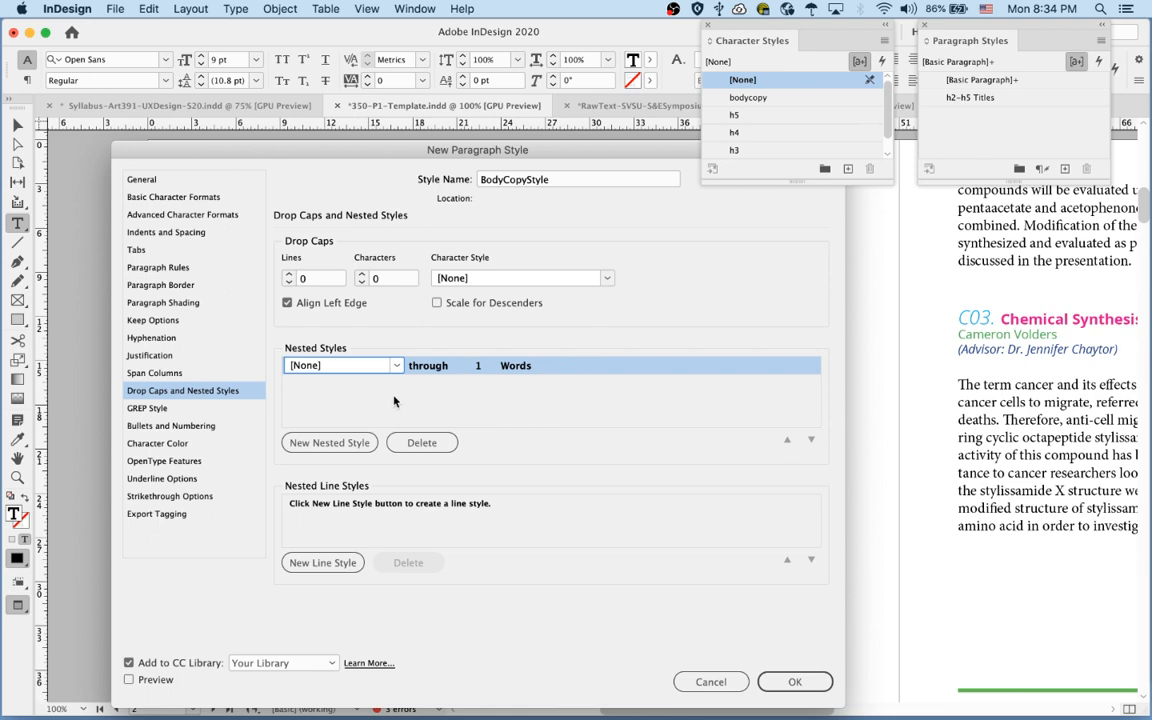
pyautogui.click(397, 366)
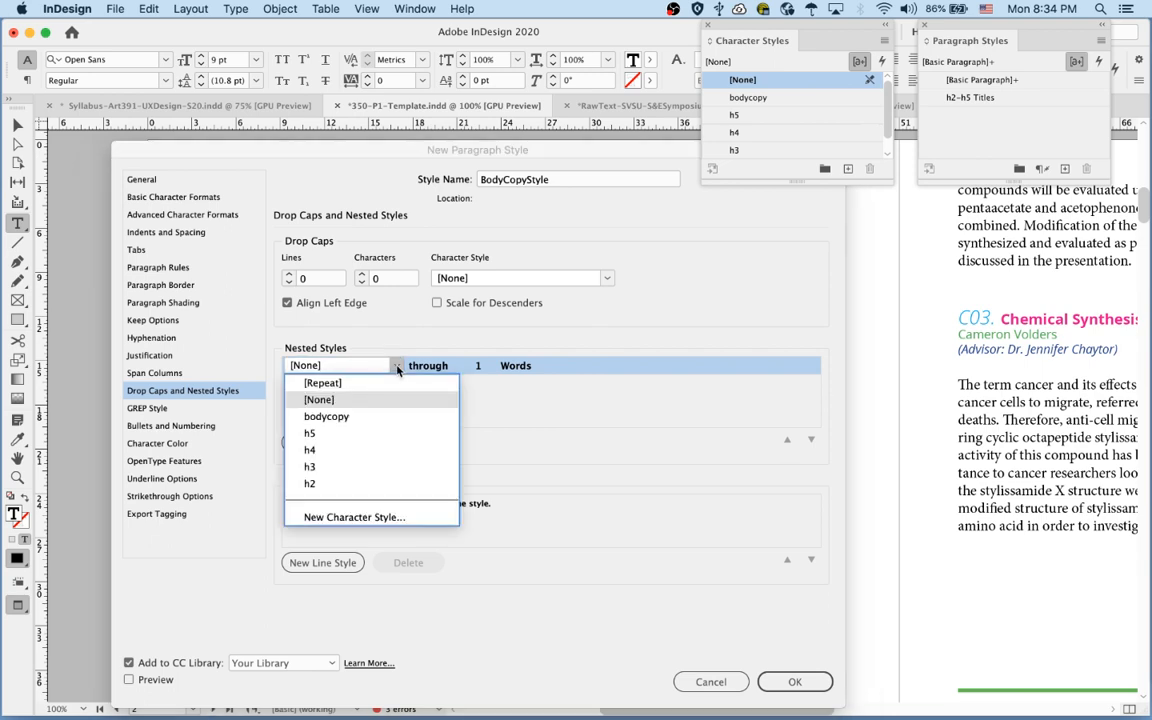
pyautogui.click(390, 417)
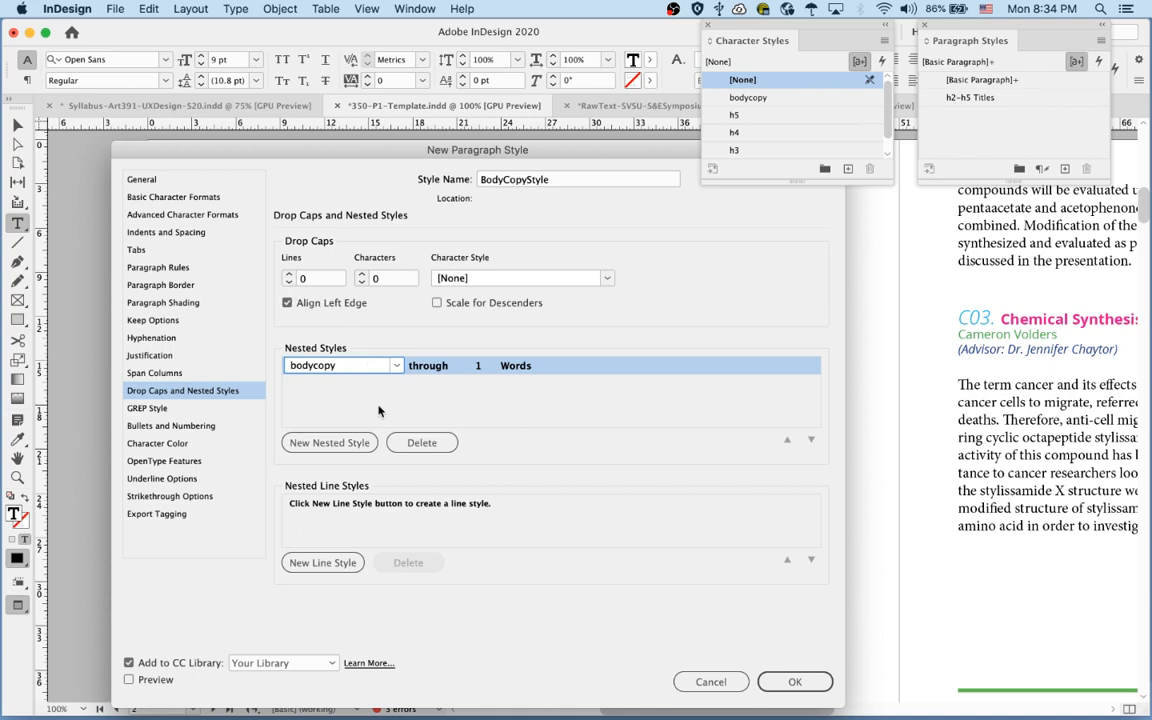
pyautogui.click(214, 374)
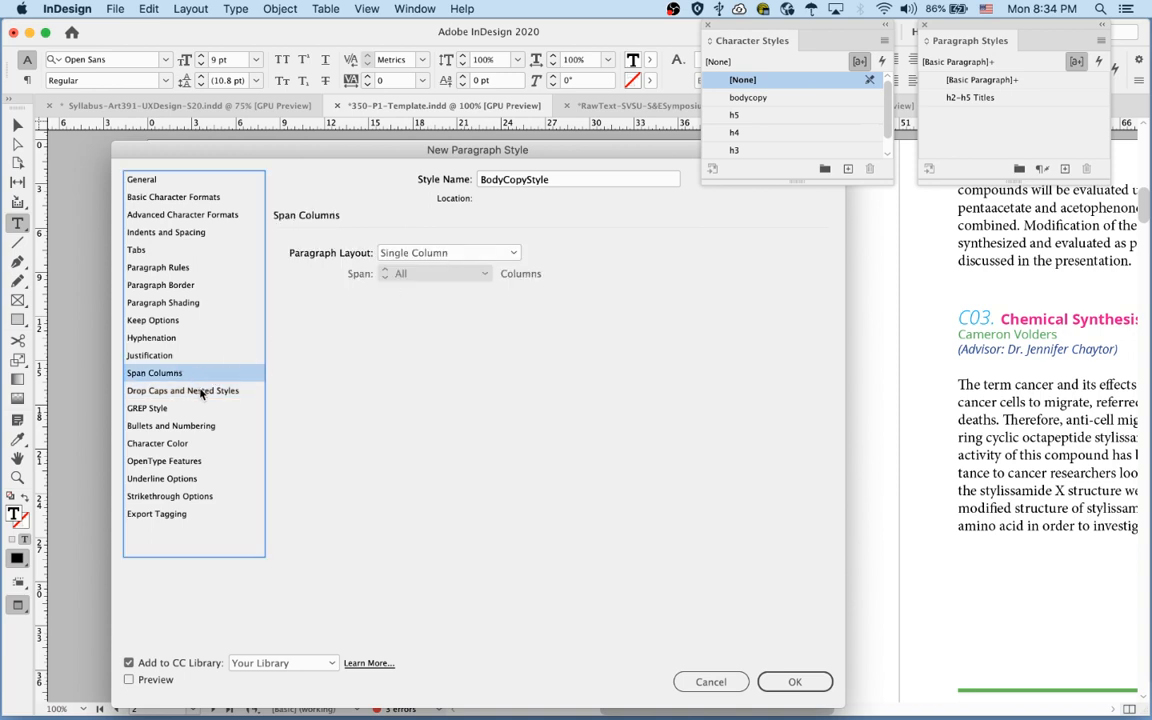
pyautogui.click(231, 391)
pyautogui.click(795, 680)
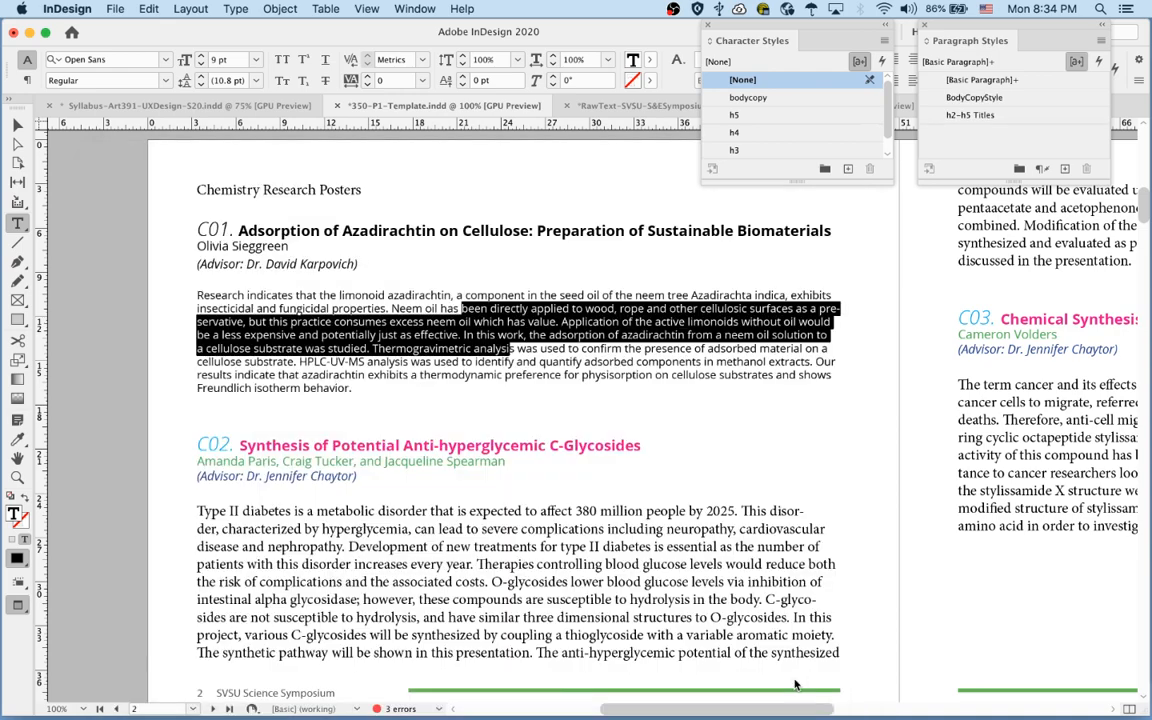
# Apply BodyCopyStyle to the C02 abstract on page 2 and the C03 abstract on page 3
pyautogui.moveTo(469, 528); pyautogui.dragTo(546, 636)
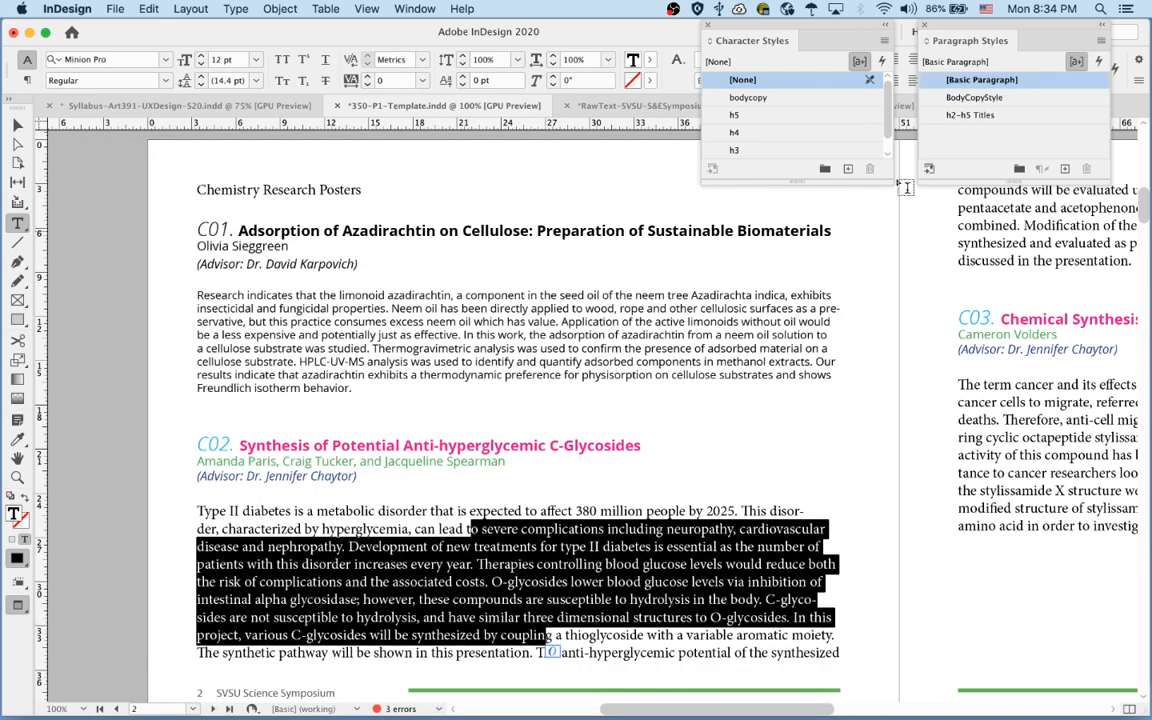
pyautogui.click(970, 98)
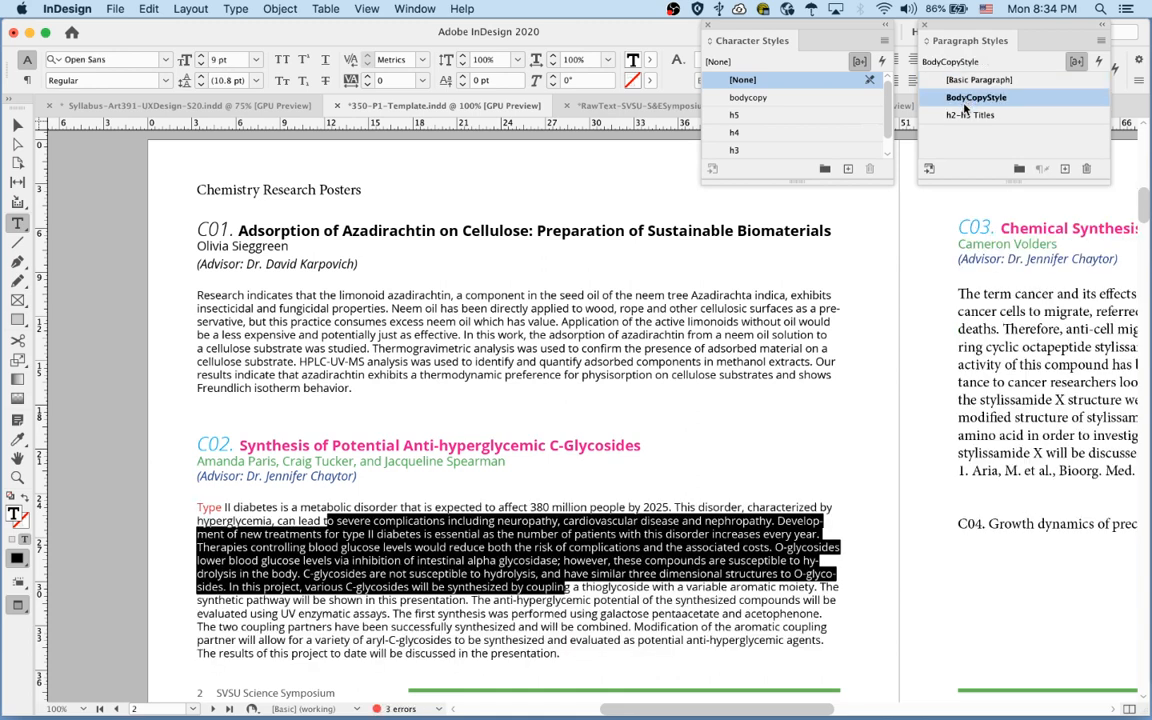
pyautogui.moveTo(1001, 294); pyautogui.dragTo(1046, 398)
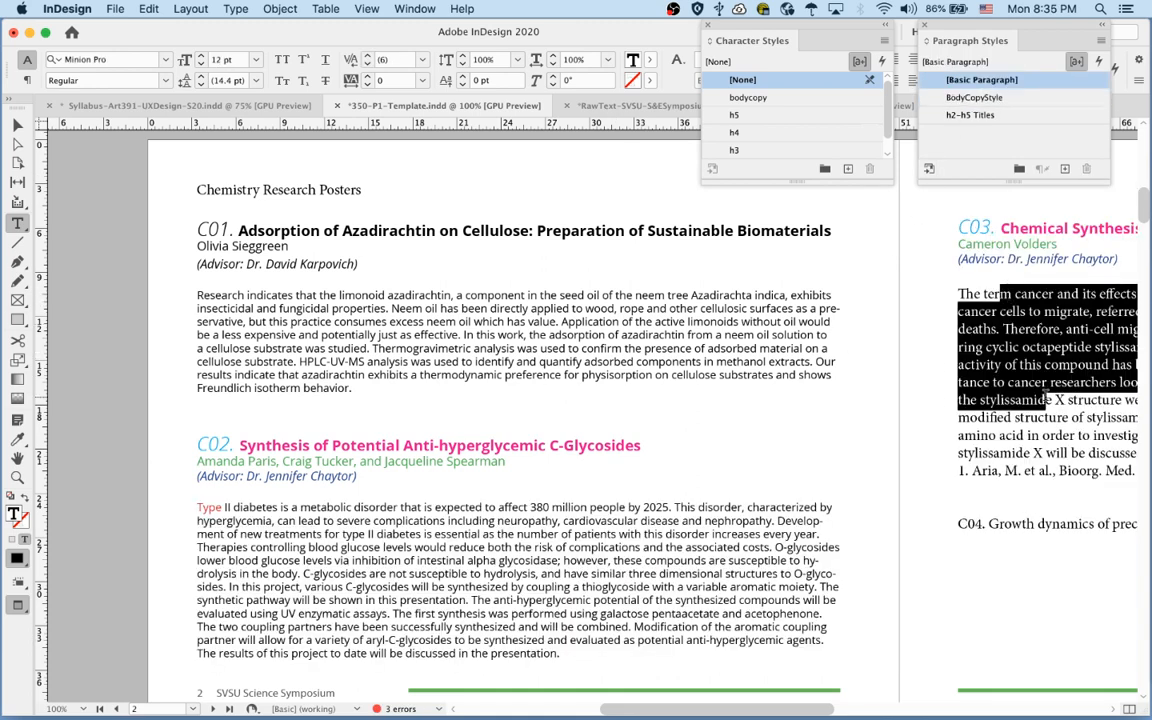
pyautogui.click(975, 97)
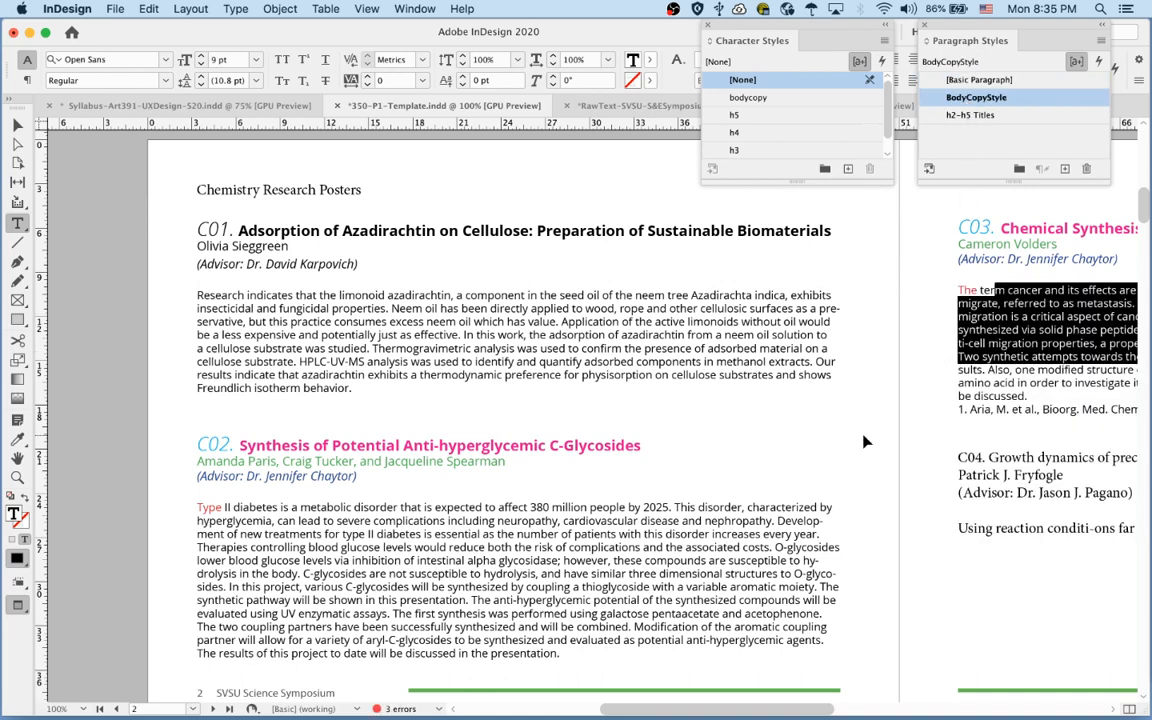
# Apply the h2-h5 Titles paragraph style to the C04 title block on page 3
pyautogui.click(790, 400)
pyautogui.press('super+minus')
pyautogui.hscroll(5, 740, 440)
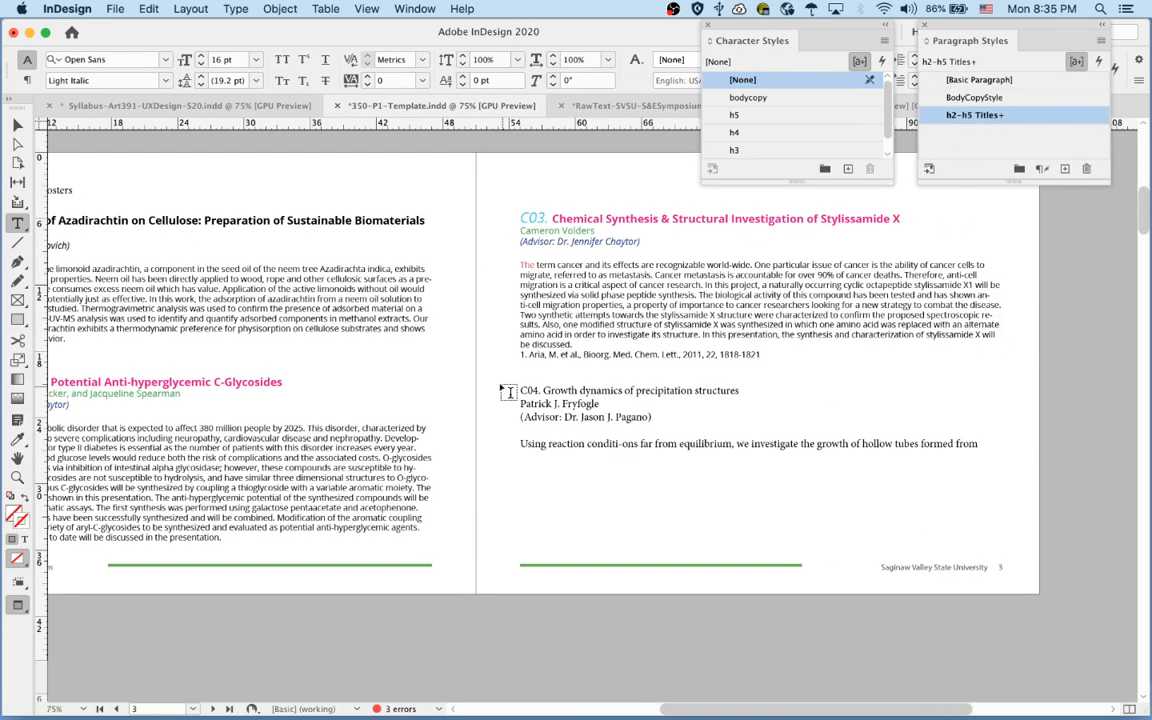
pyautogui.click(531, 390)
pyautogui.moveTo(531, 390); pyautogui.dragTo(563, 417)
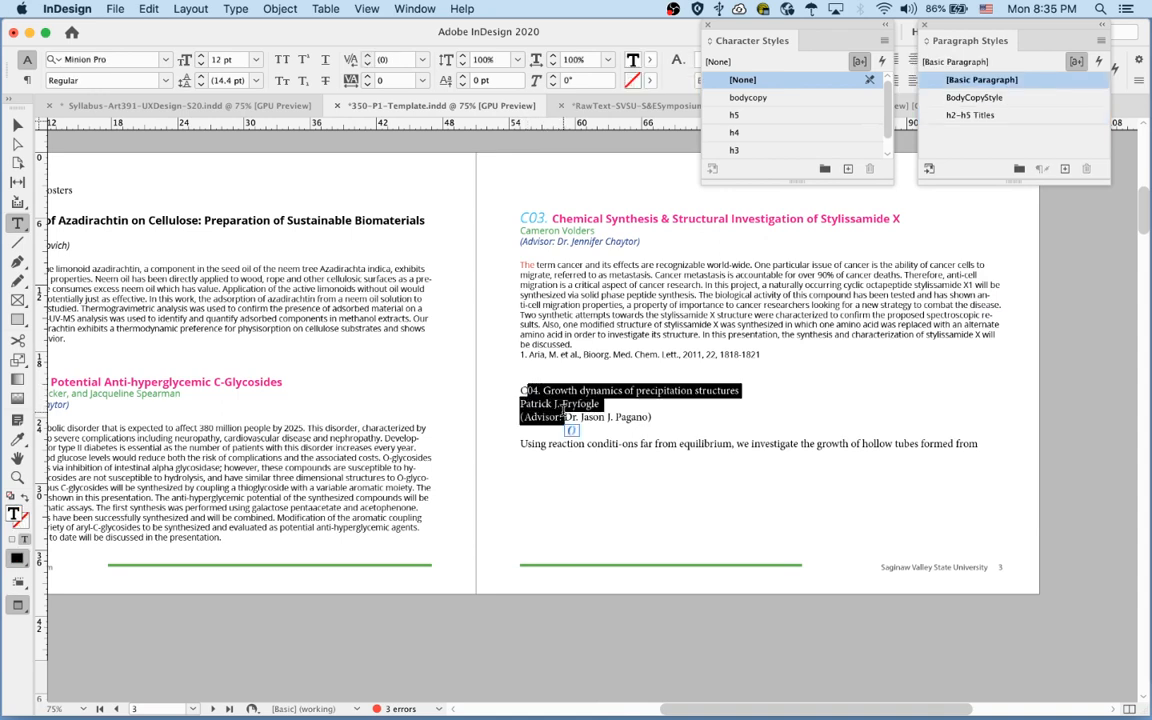
pyautogui.click(972, 116)
# Apply BodyCopyStyle to the C04 abstract and extend page 3's text frame down to the bottom margin
pyautogui.click(833, 445)
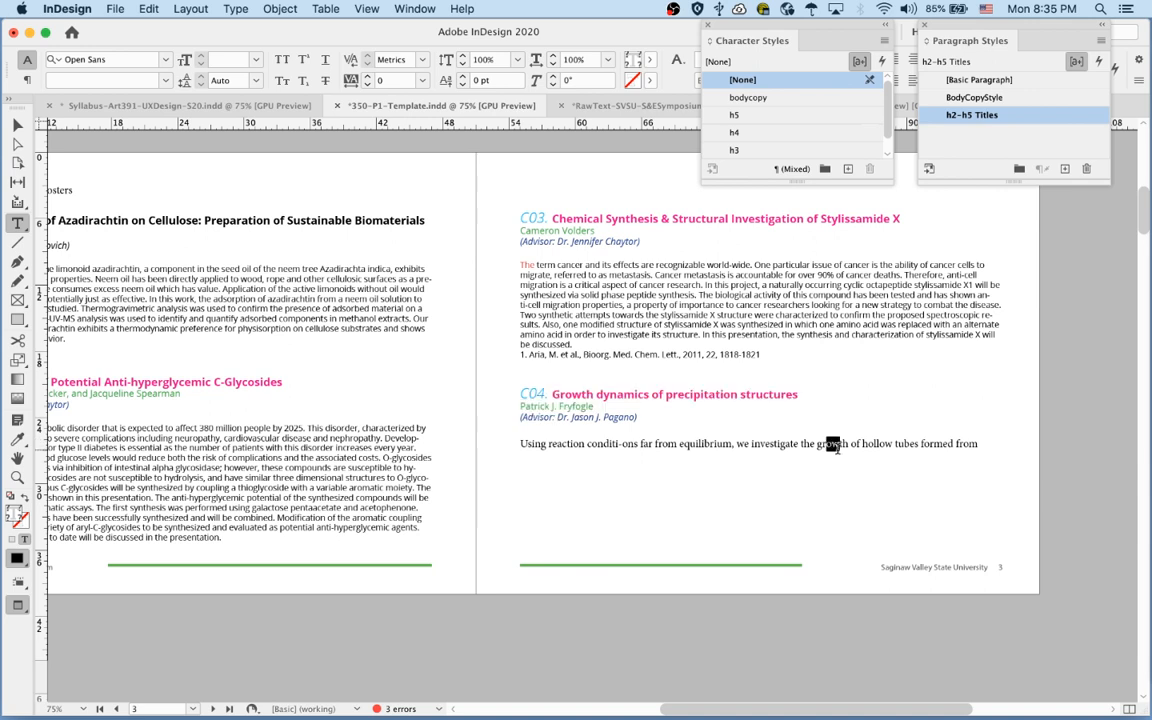
pyautogui.click(975, 97)
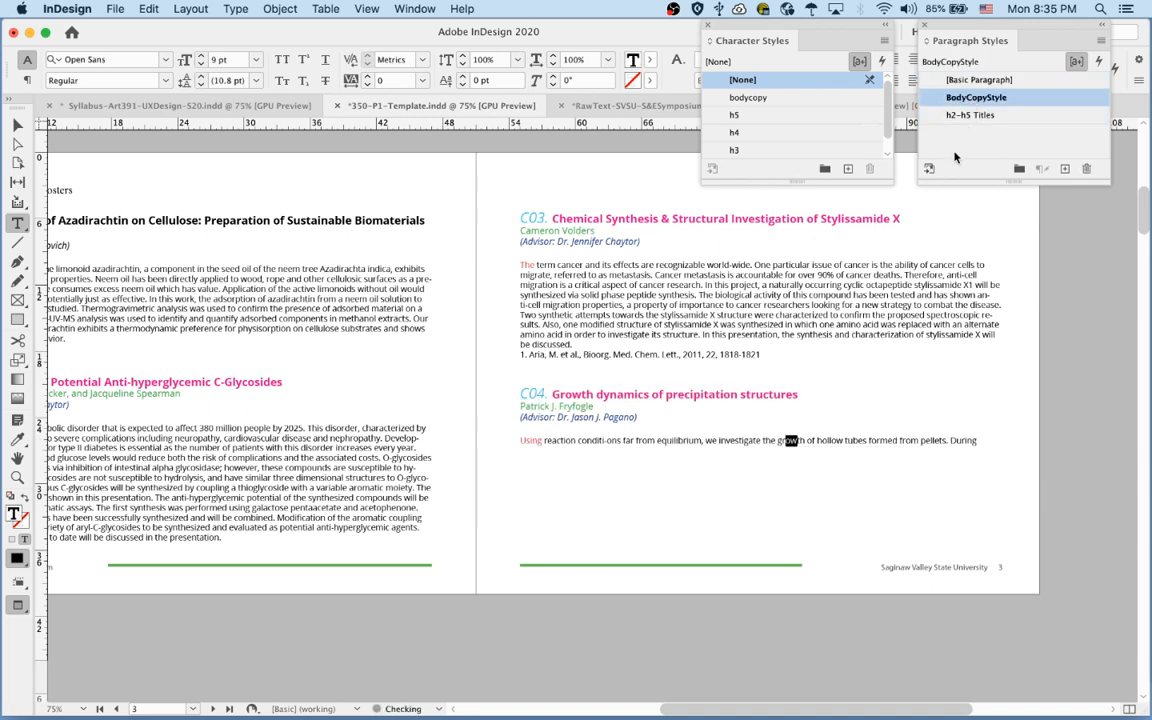
pyautogui.click(746, 450)
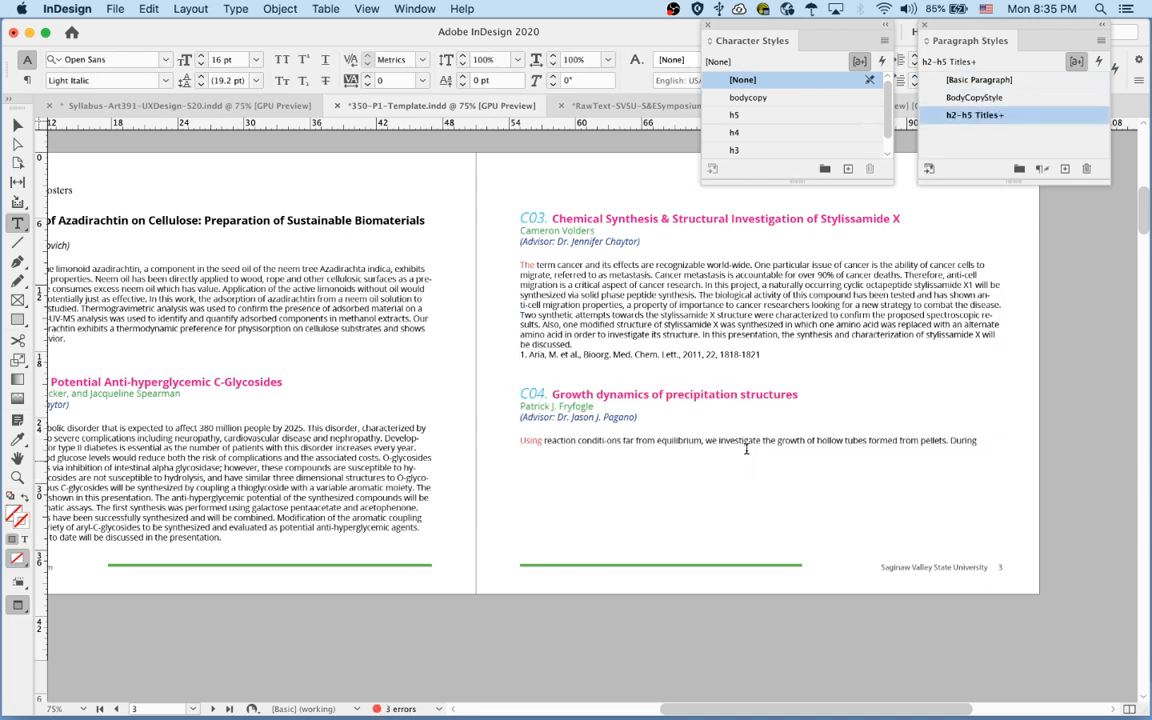
pyautogui.moveTo(762, 452); pyautogui.dragTo(766, 620)
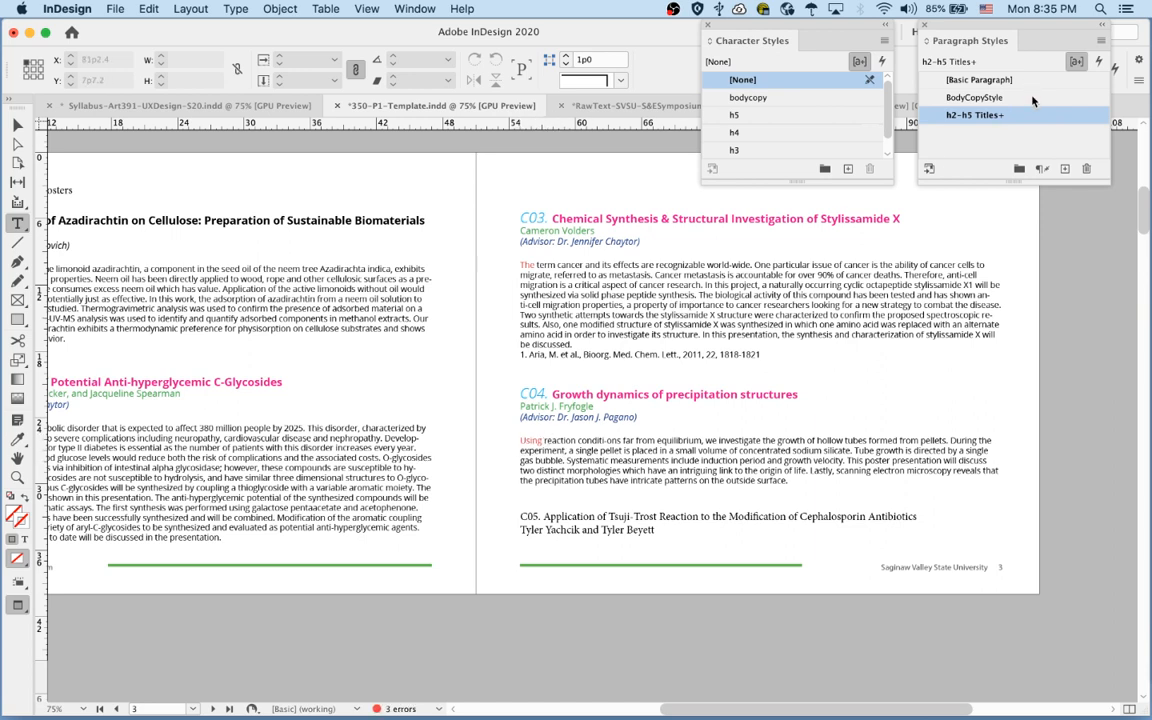
# Change BodyCopyStyle's nested bodycopy style to run through 1 End Nested Style Character and save the style
pyautogui.doubleClick(963, 97)
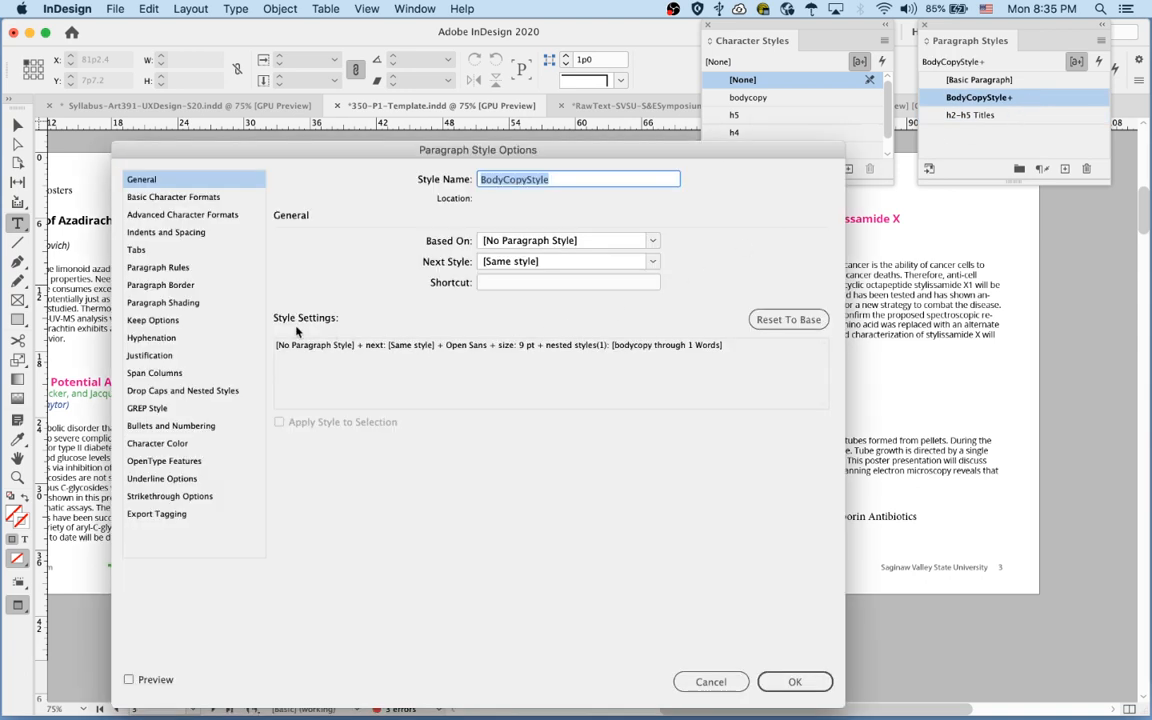
pyautogui.click(188, 390)
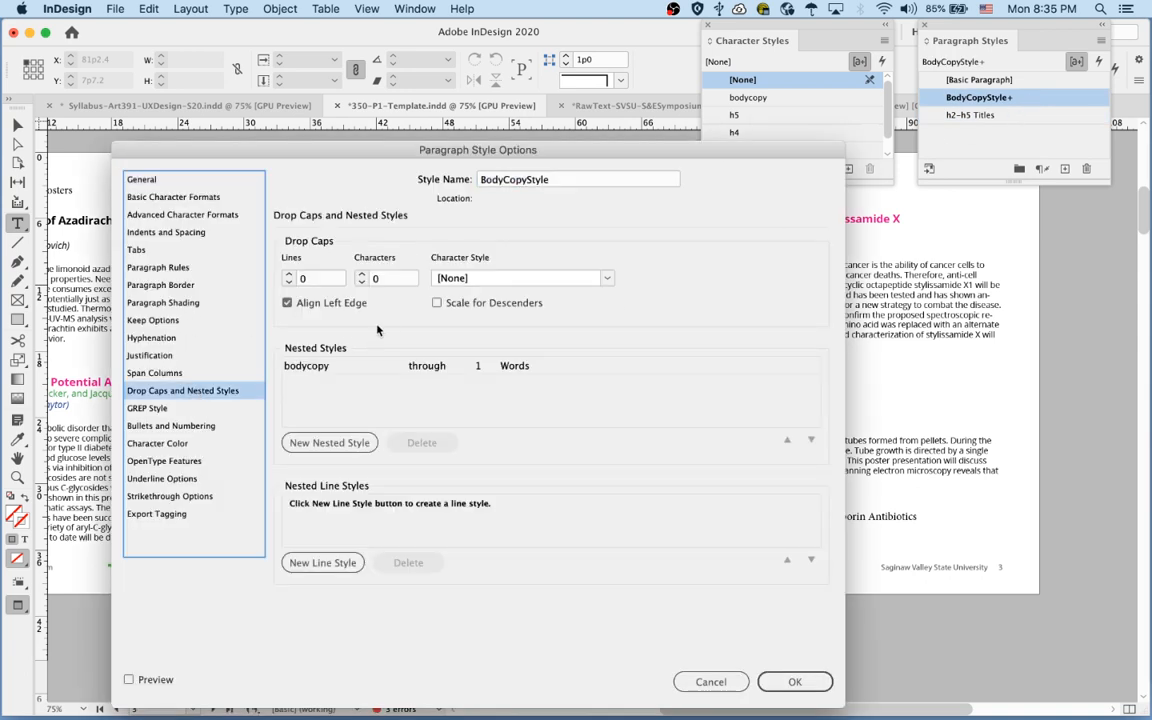
pyautogui.click(515, 365)
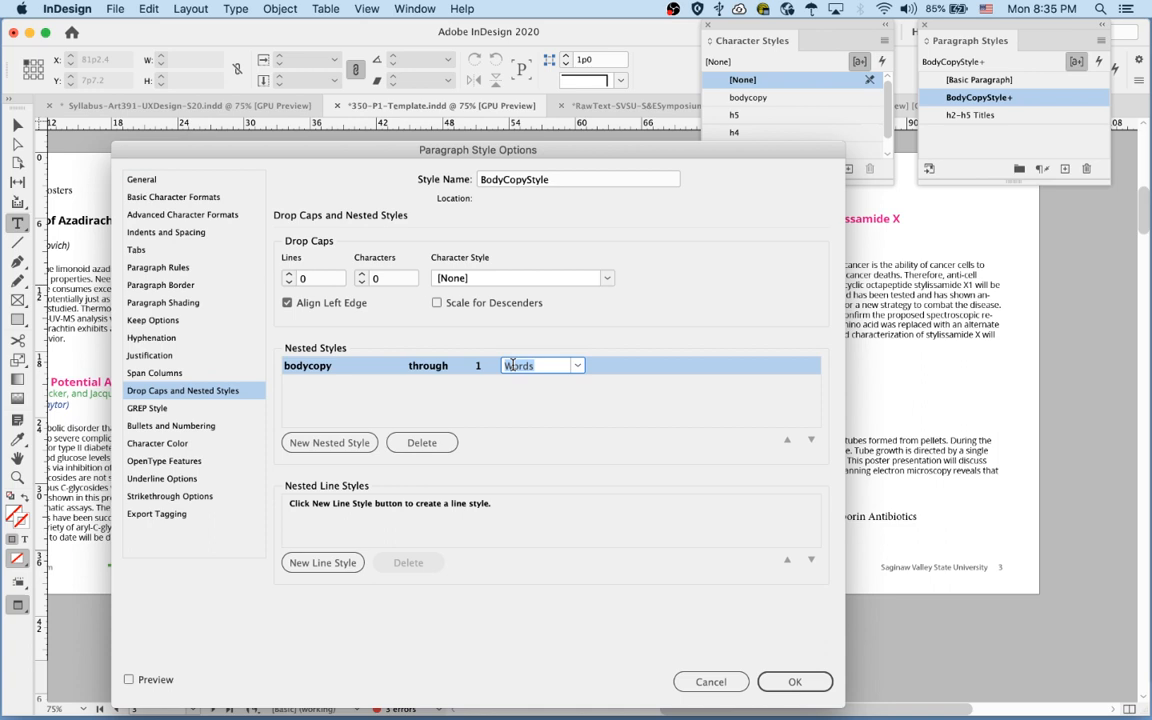
pyautogui.click(577, 367)
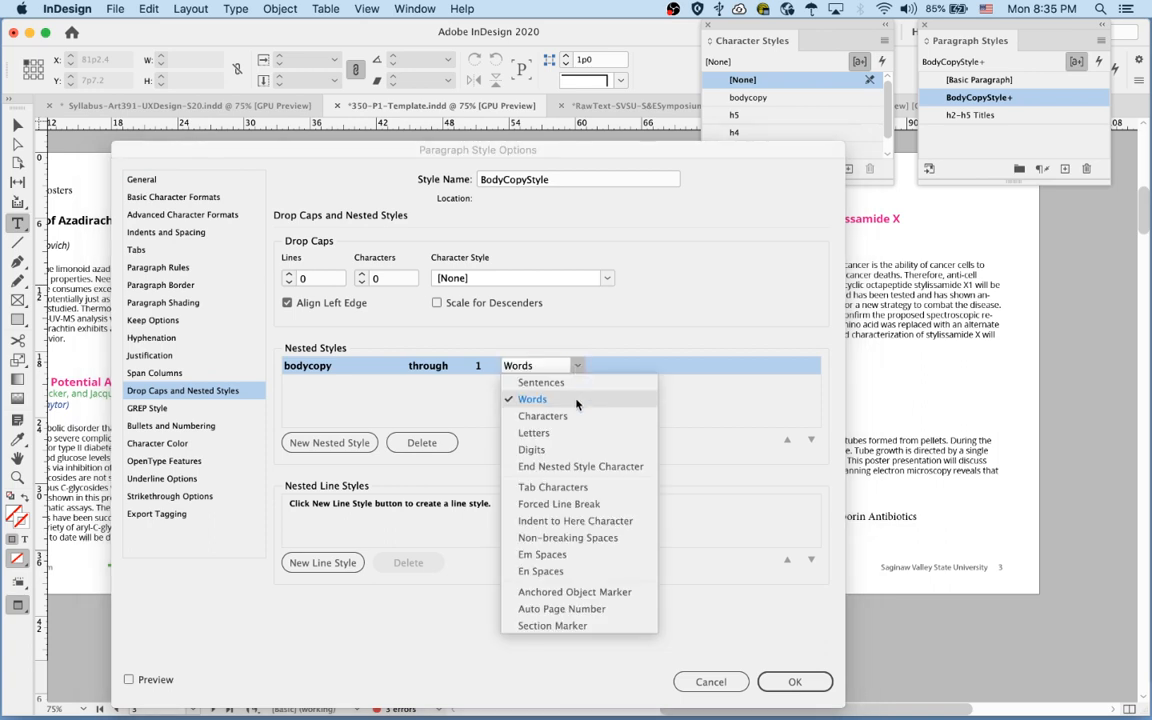
pyautogui.click(557, 467)
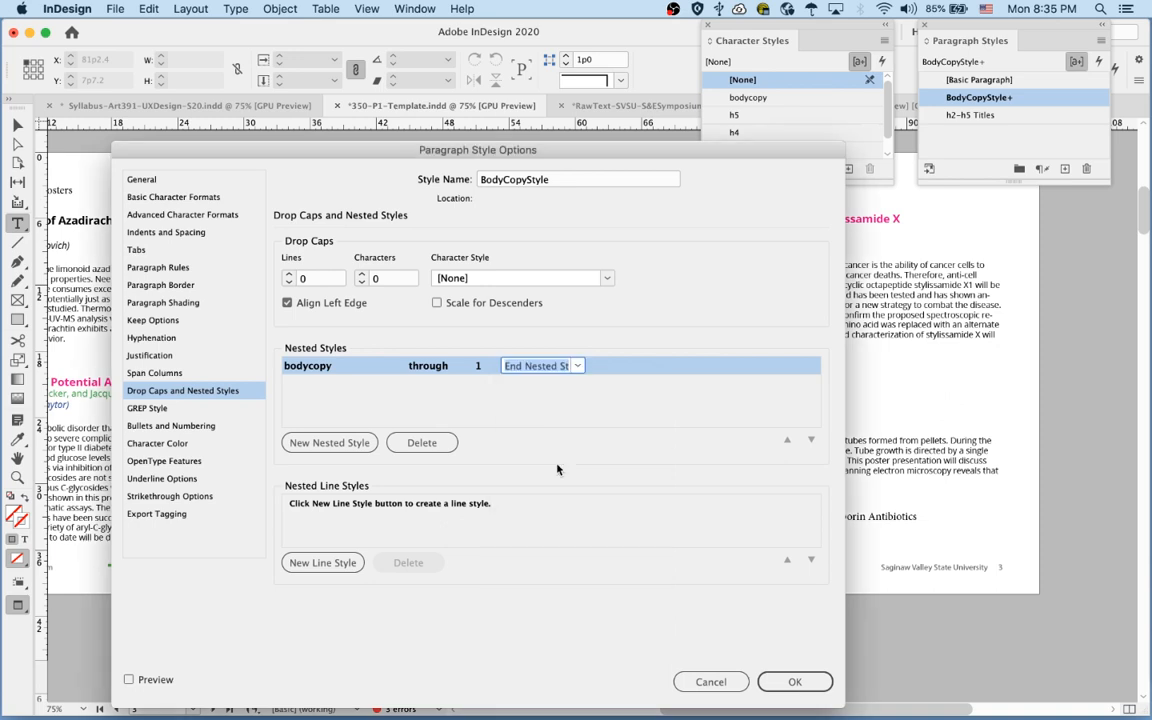
pyautogui.click(797, 681)
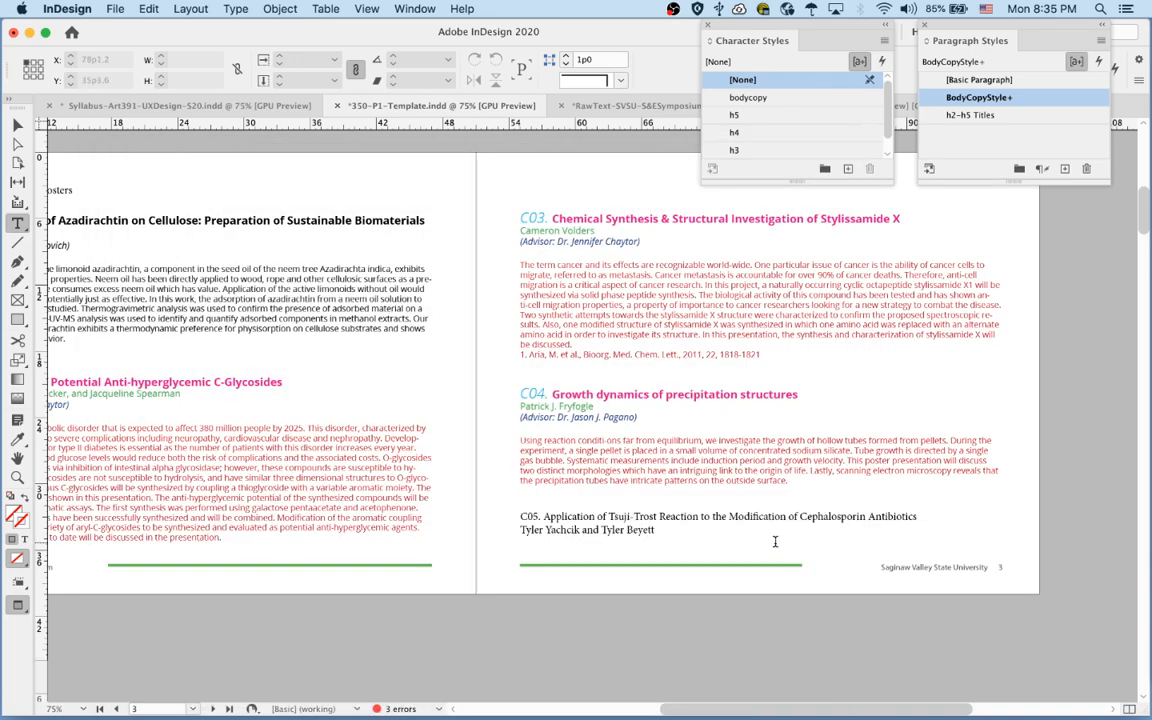
# Check how the nested bodycopy style covers the abstracts on pages 2 and 3, particularly the lines of the C02 abstract
pyautogui.moveTo(489, 640); pyautogui.dragTo(584, 671)
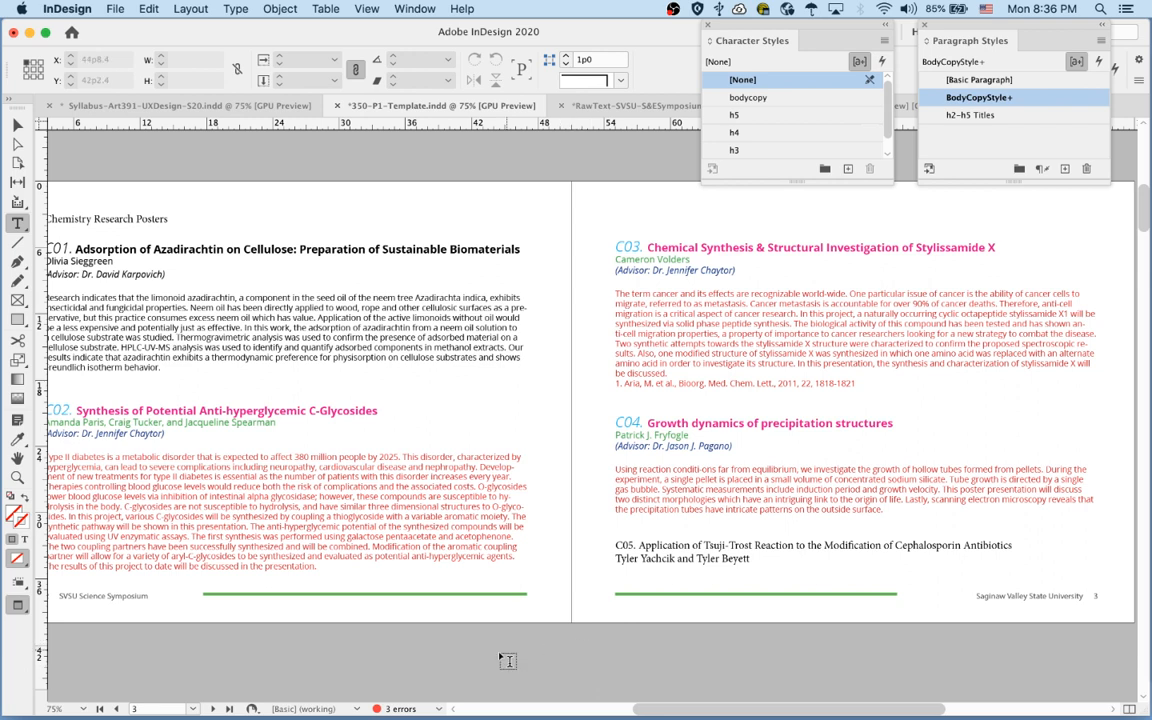
pyautogui.scroll(-1, 500, 647)
pyautogui.moveTo(500, 647); pyautogui.dragTo(586, 599)
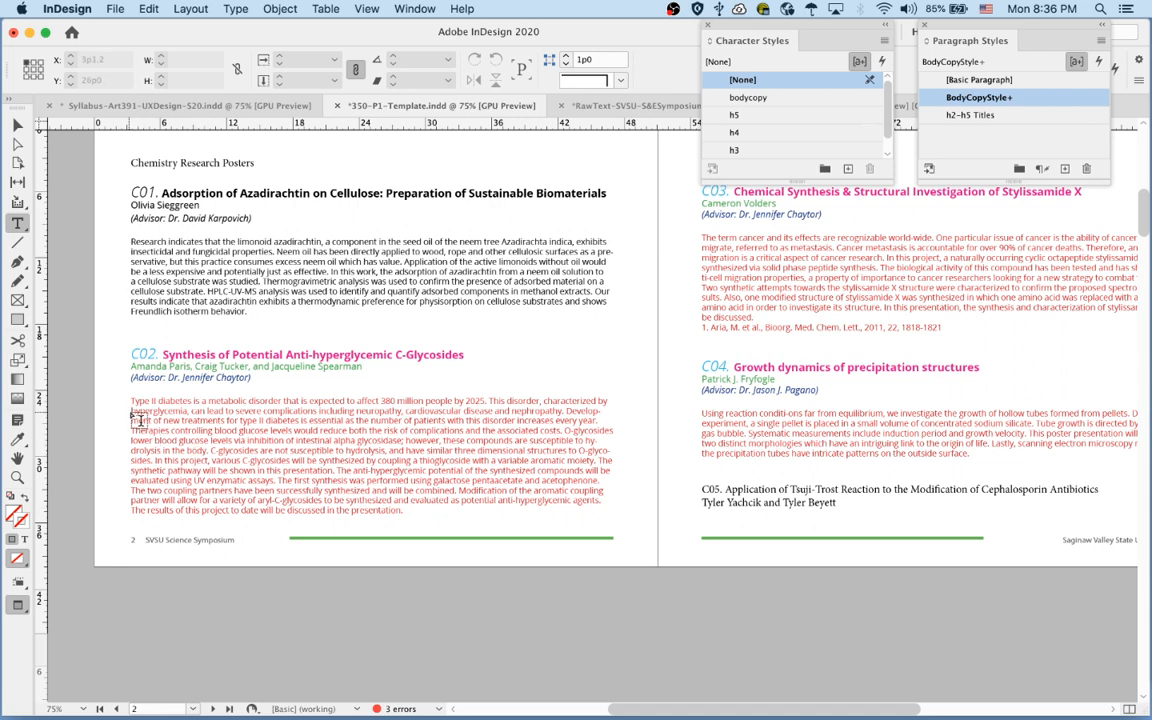
pyautogui.moveTo(134, 401); pyautogui.dragTo(176, 401)
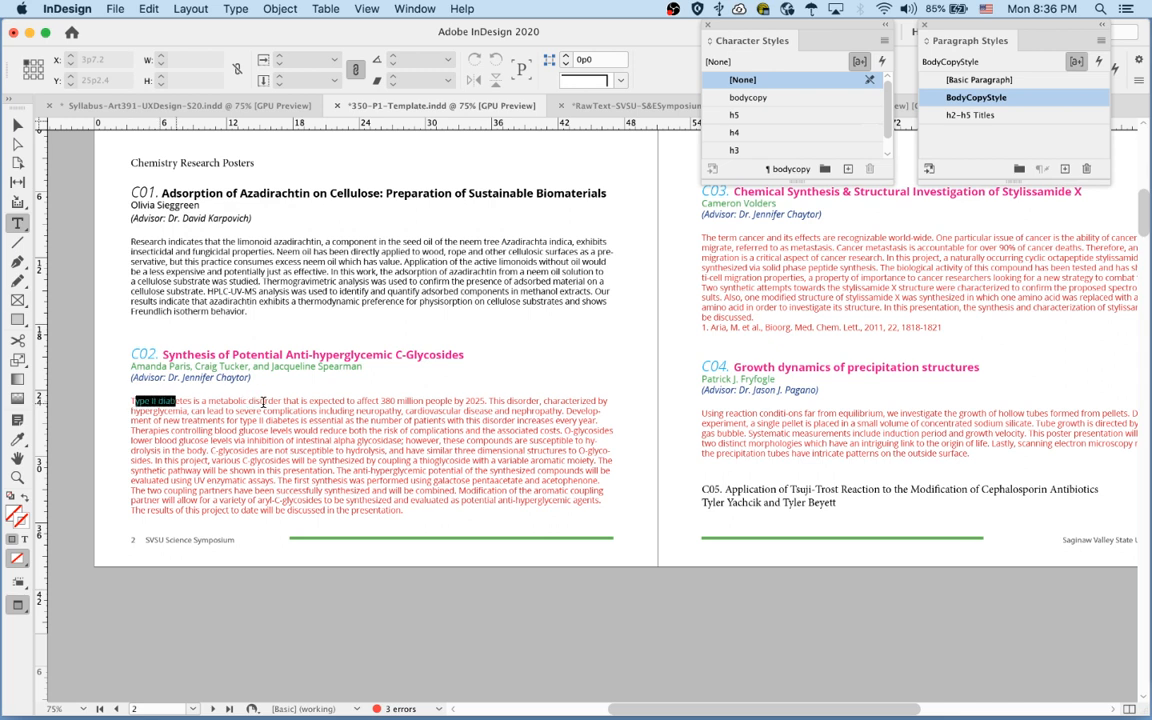
pyautogui.moveTo(263, 401); pyautogui.dragTo(609, 401)
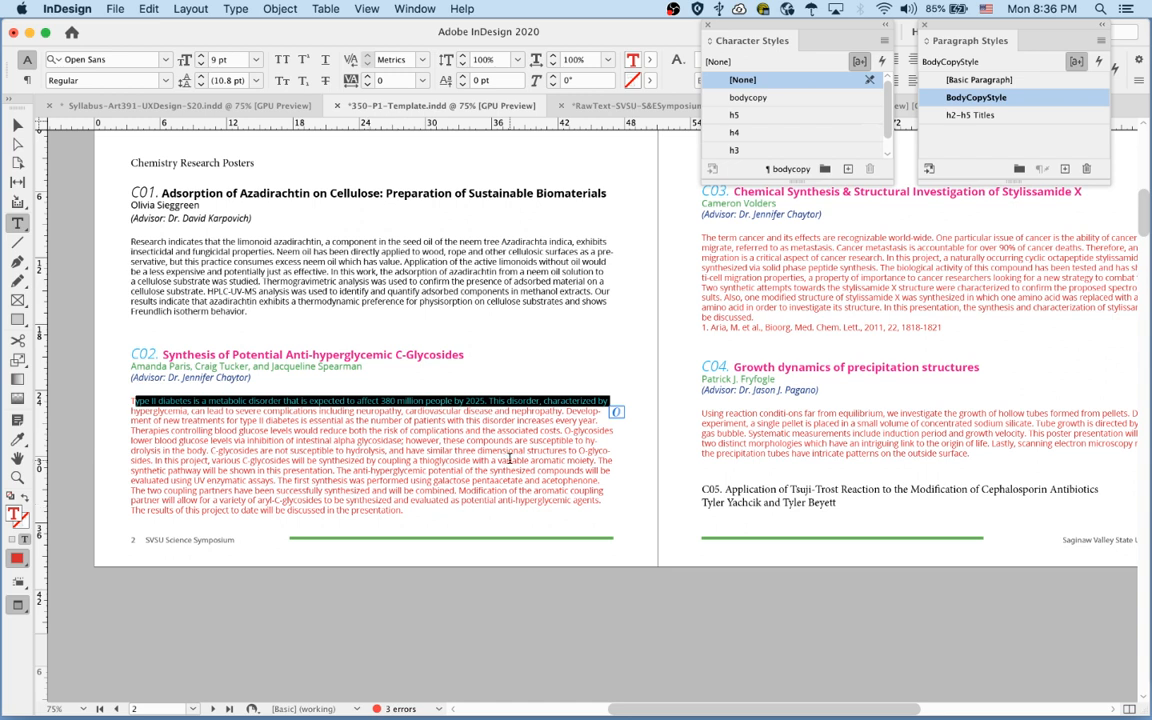
pyautogui.click(352, 411)
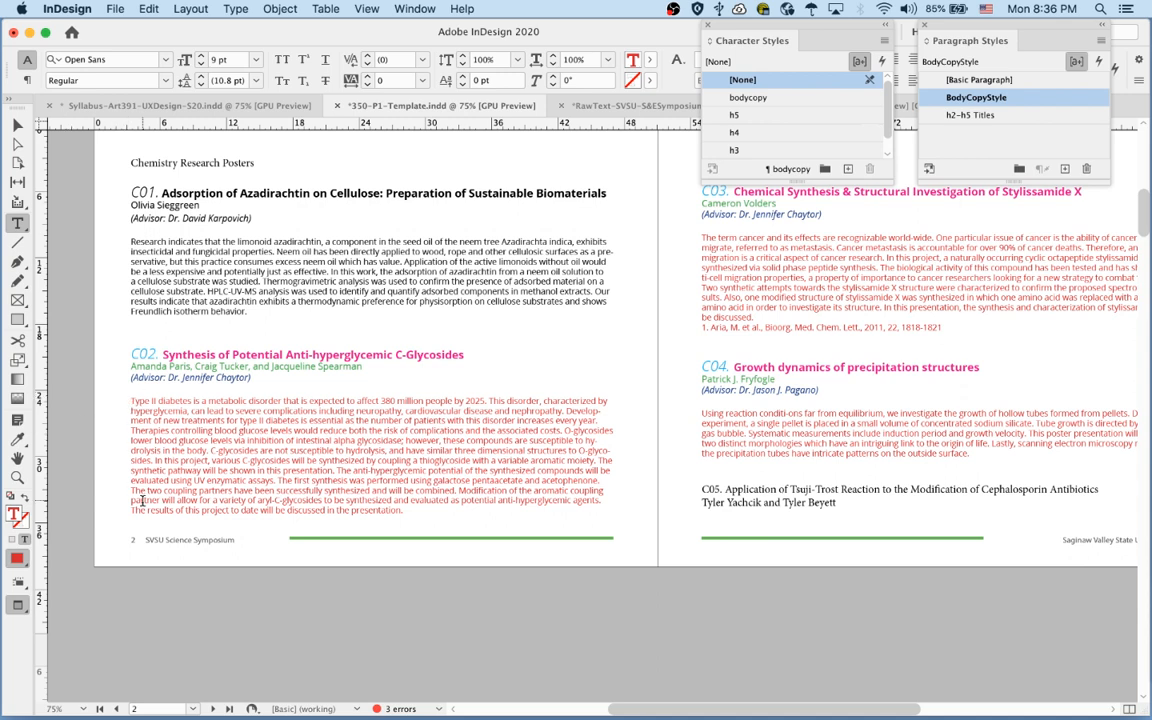
# Edit BodyCopyStyle to use a Split Column layout with 2 sub-columns and a 0p9 inside gutter, and save the style
pyautogui.doubleClick(1008, 100)
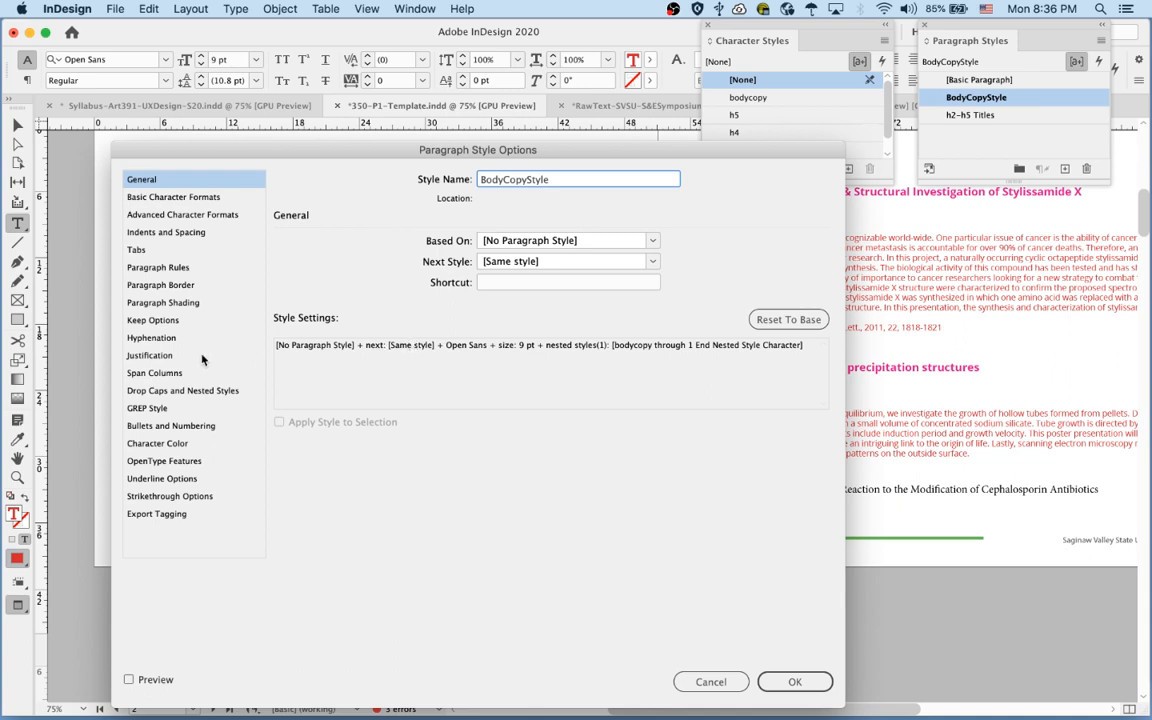
pyautogui.click(175, 376)
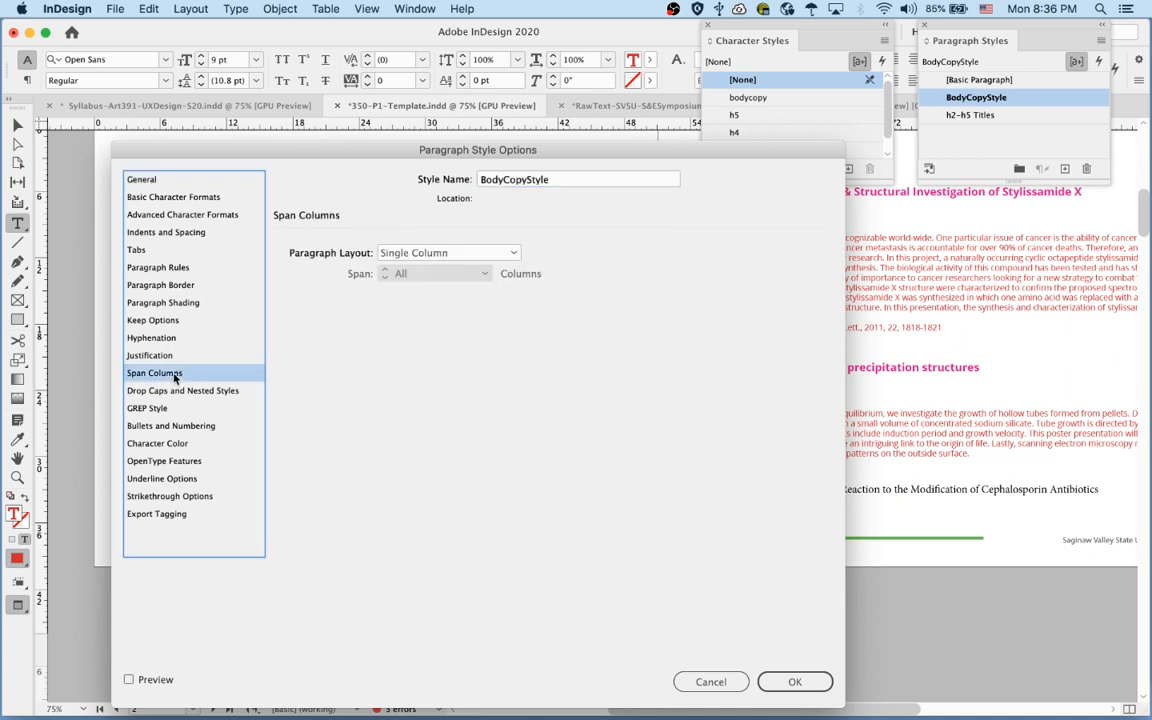
pyautogui.click(440, 253)
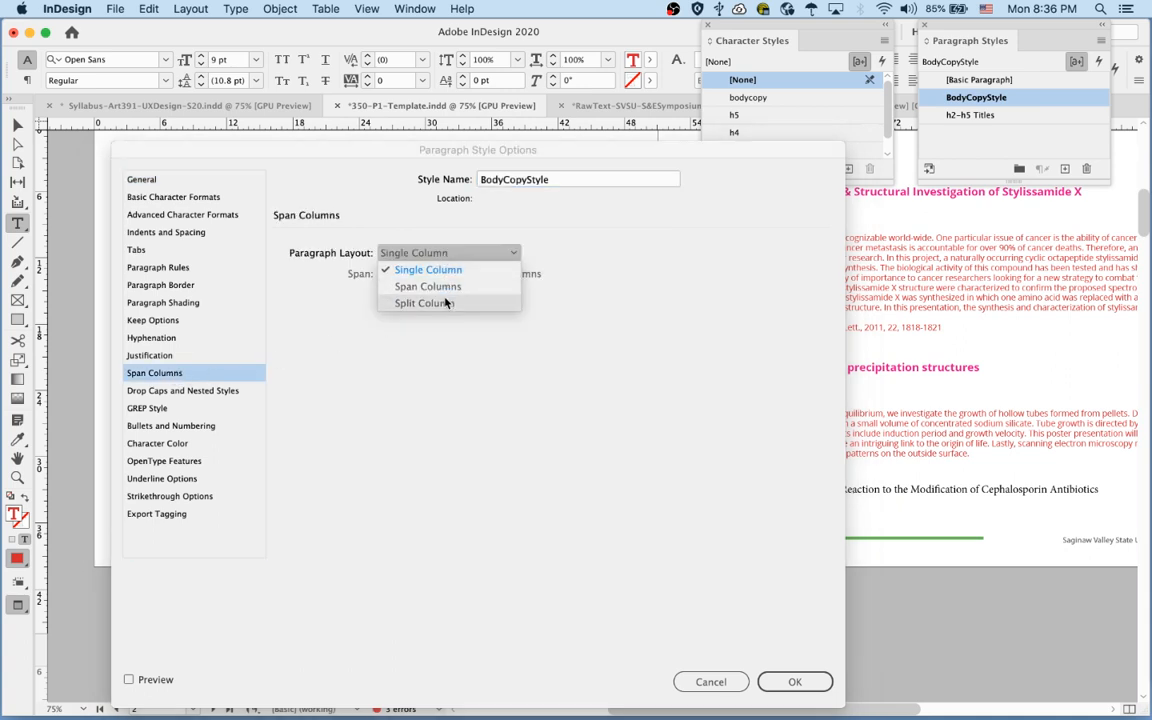
pyautogui.click(443, 302)
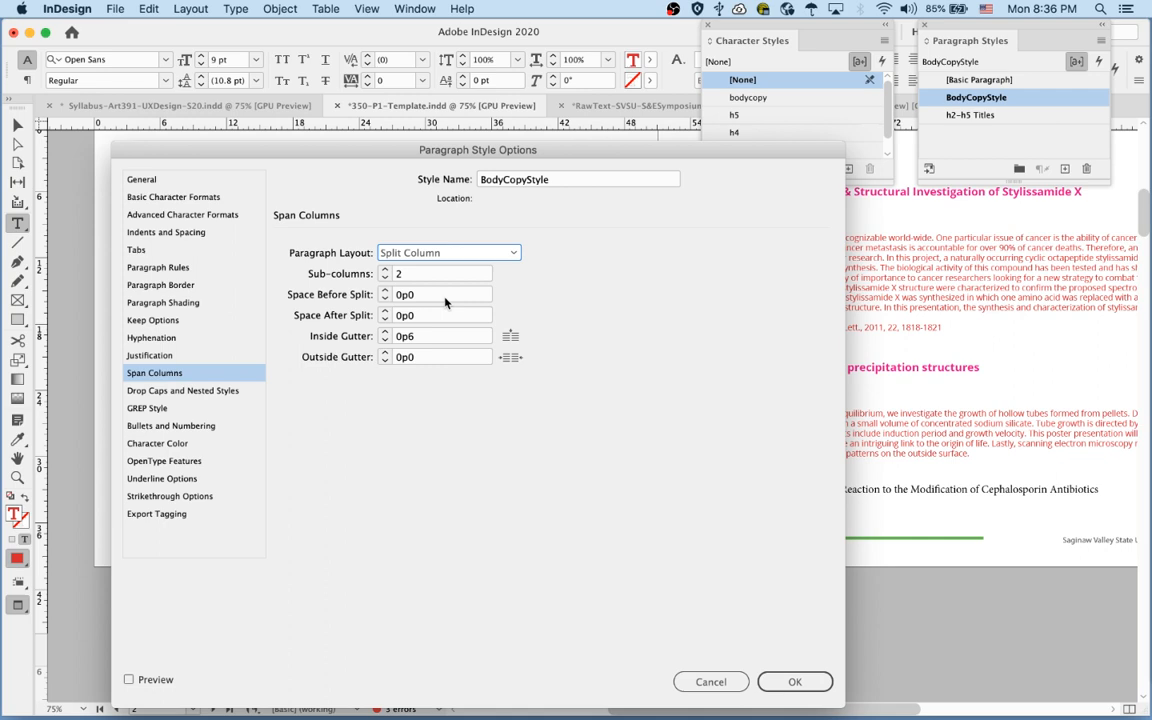
pyautogui.click(411, 338)
pyautogui.press('BackSpace')
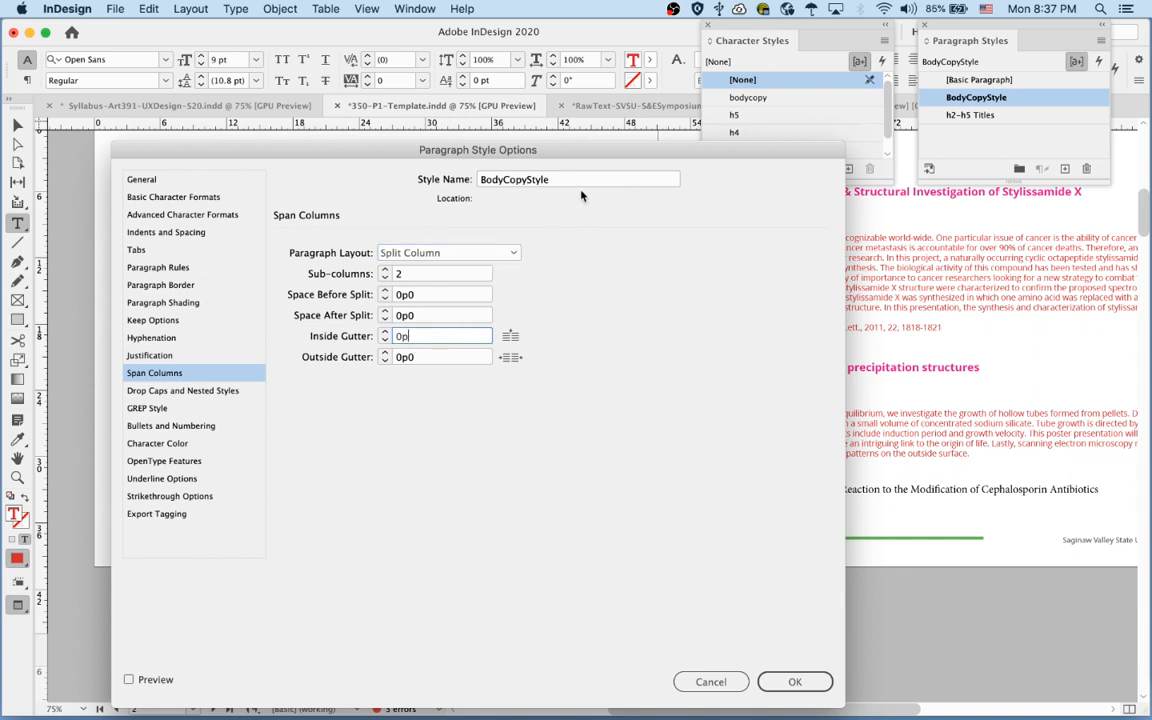
pyautogui.write('9')
pyautogui.click(788, 682)
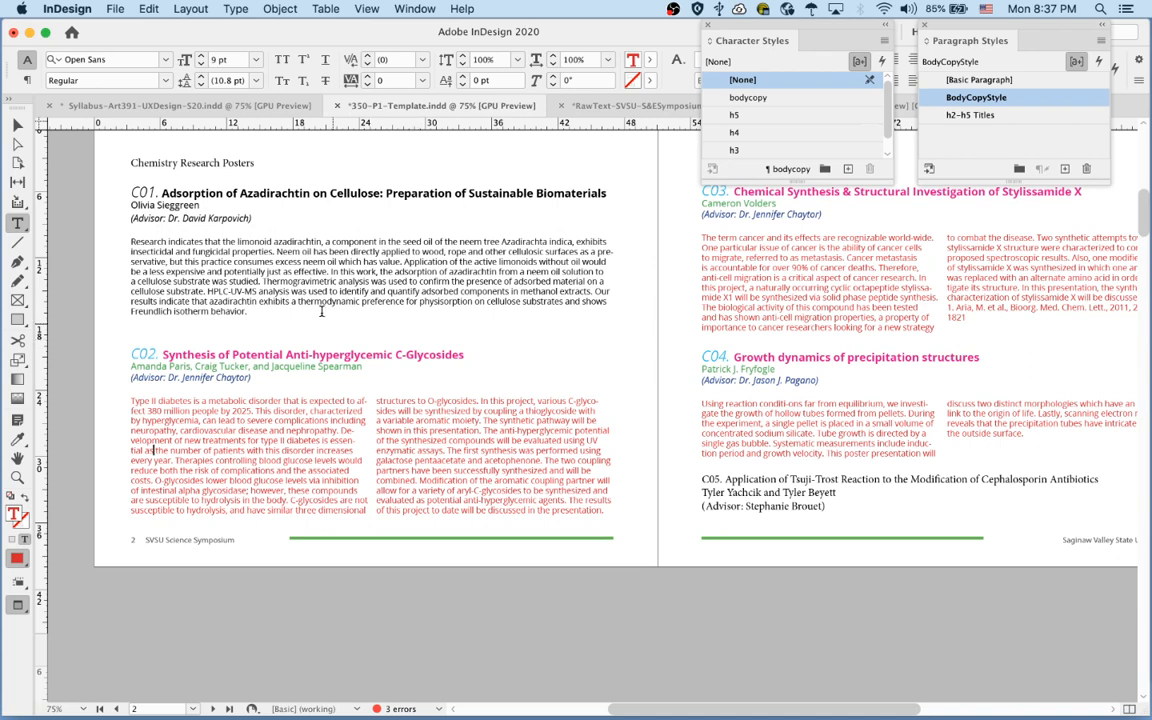
# Reset the whole C01 entry on page 2, from title through abstract, to [Basic Paragraph] with its overrides cleared
pyautogui.moveTo(269, 314); pyautogui.dragTo(207, 193)
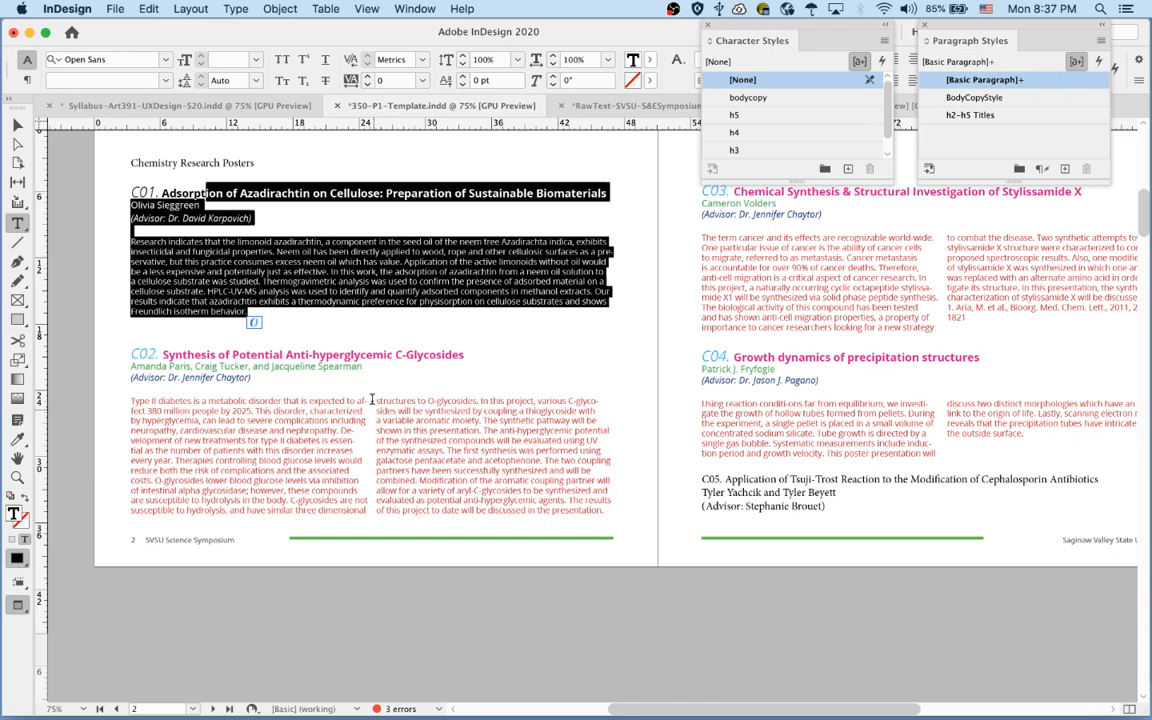
pyautogui.click(305, 308)
pyautogui.moveTo(328, 315); pyautogui.dragTo(131, 189)
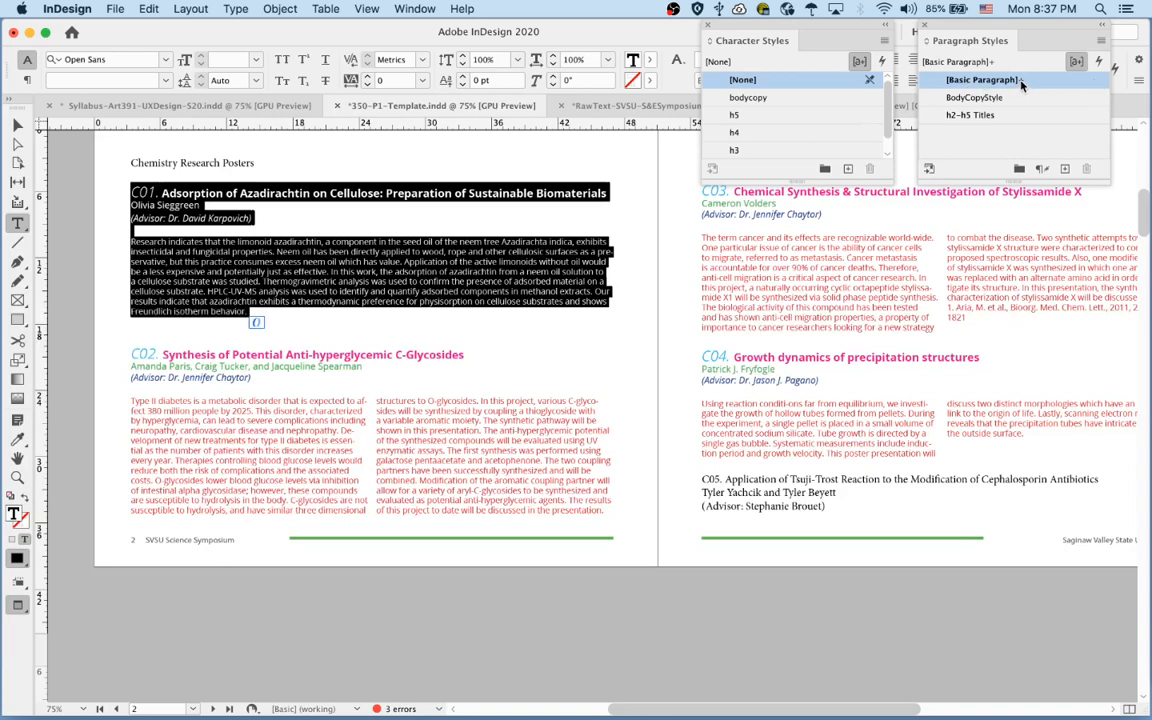
pyautogui.rightClick(1047, 80)
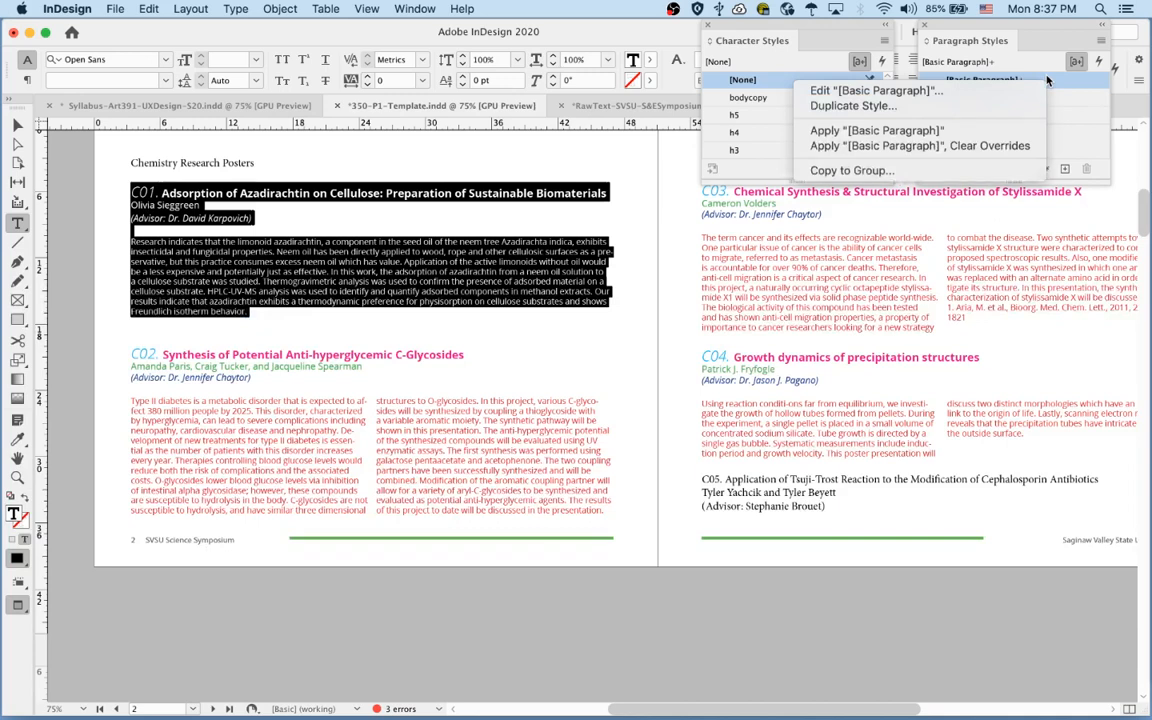
pyautogui.click(1010, 146)
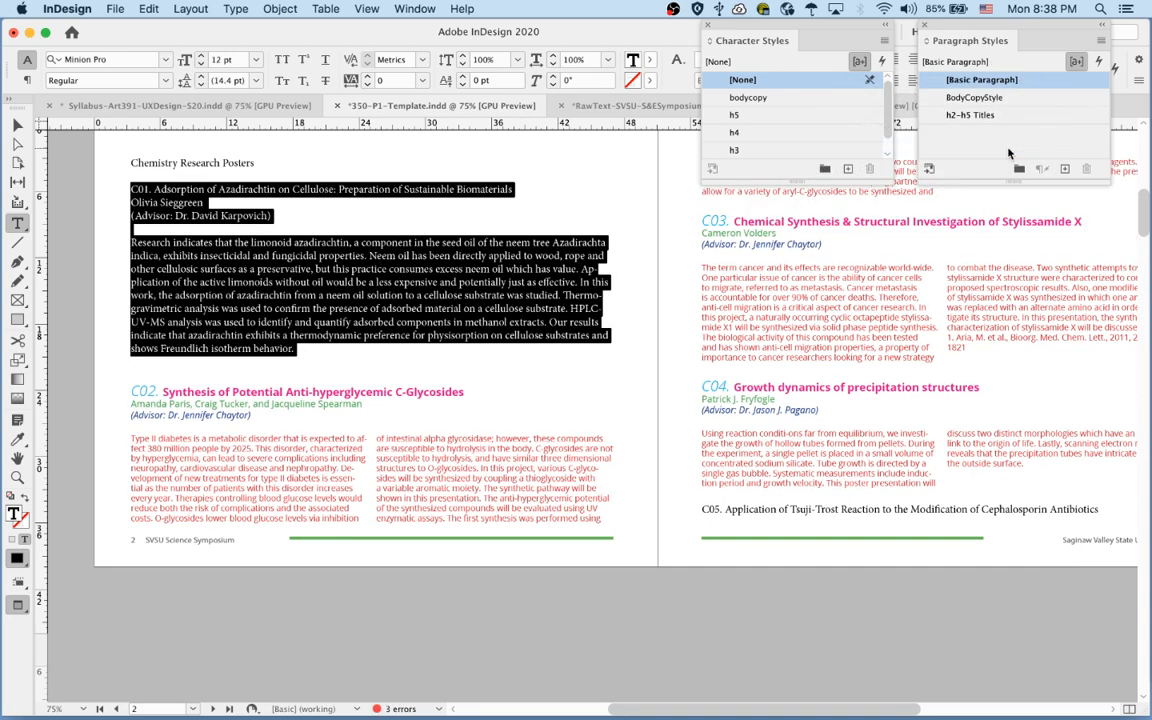
# Apply BodyCopyStyle to the C01 abstract and the h2-h5 Titles style to the C01 title block
pyautogui.click(488, 336)
pyautogui.moveTo(505, 323); pyautogui.dragTo(471, 308)
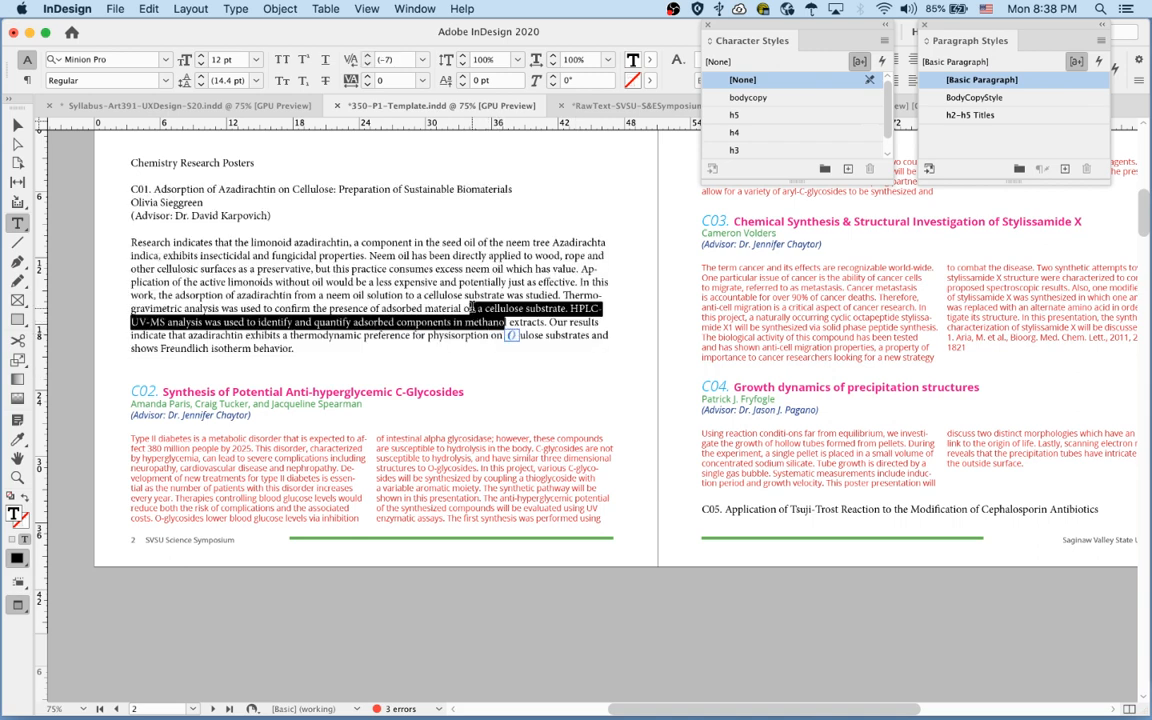
pyautogui.click(974, 97)
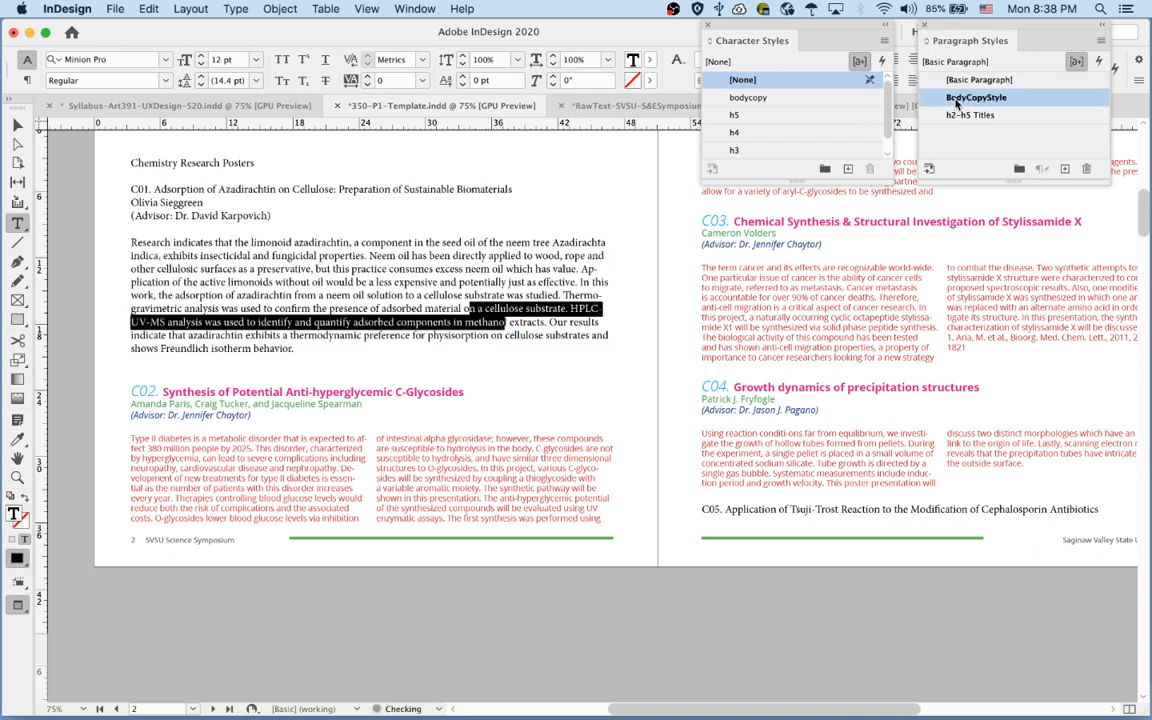
pyautogui.moveTo(310, 189); pyautogui.dragTo(261, 199)
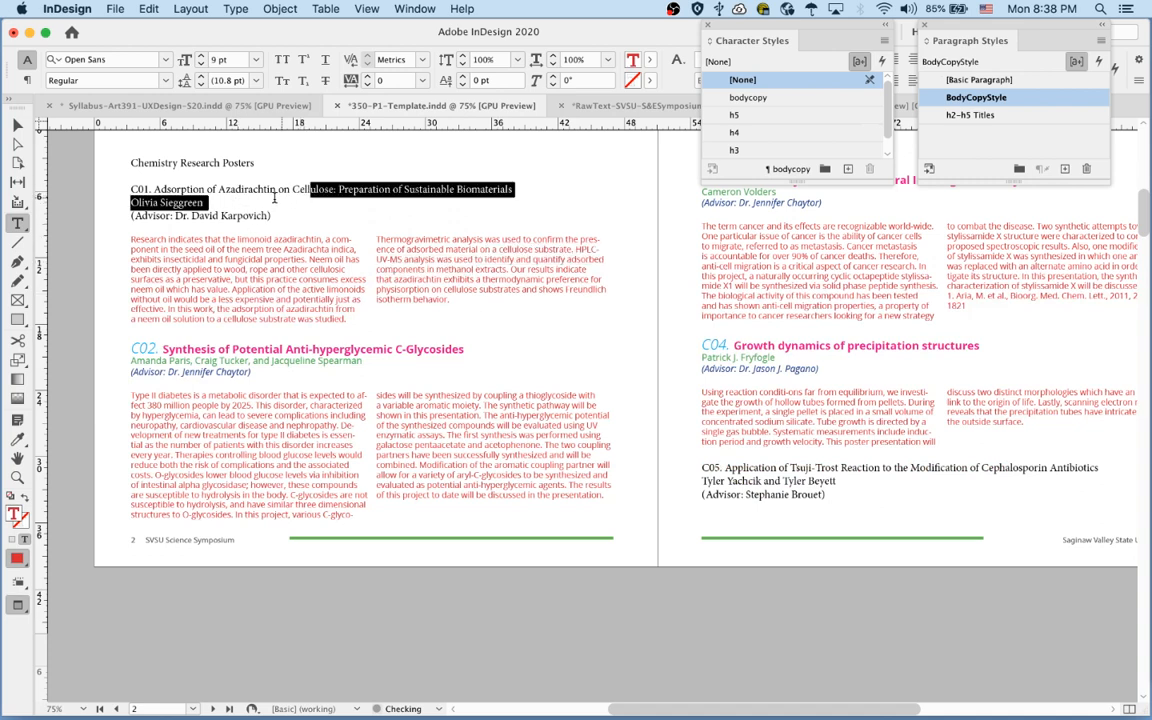
pyautogui.click(968, 116)
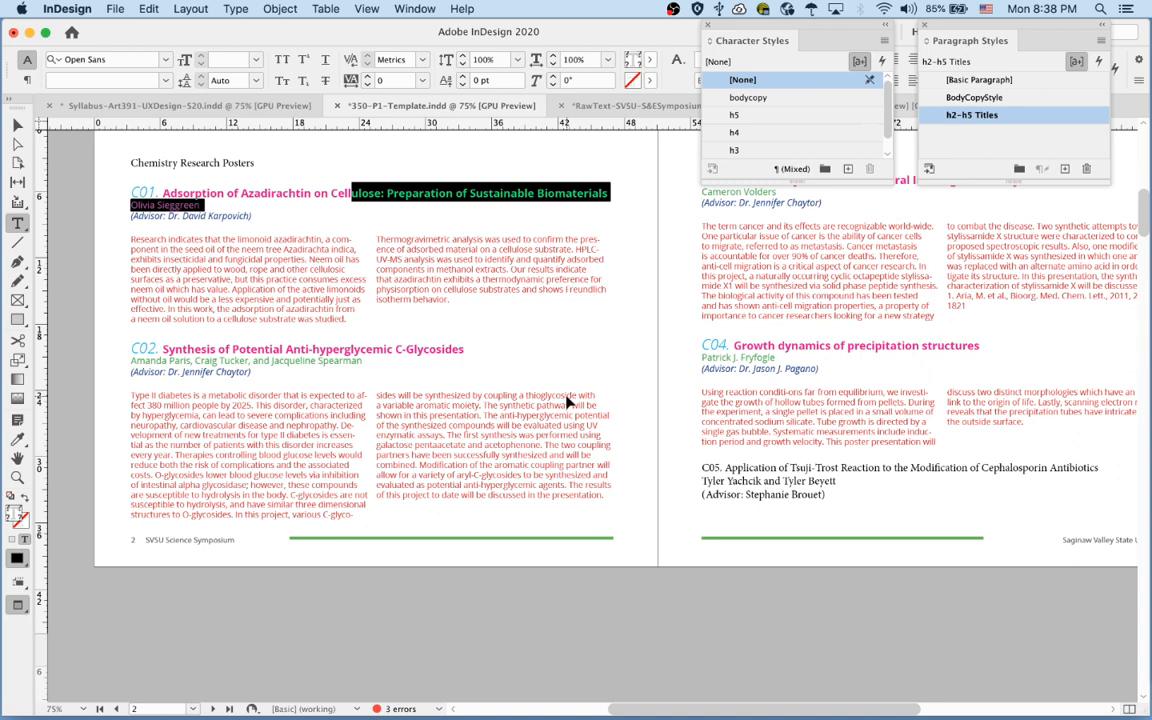
pyautogui.press('super+Tab')
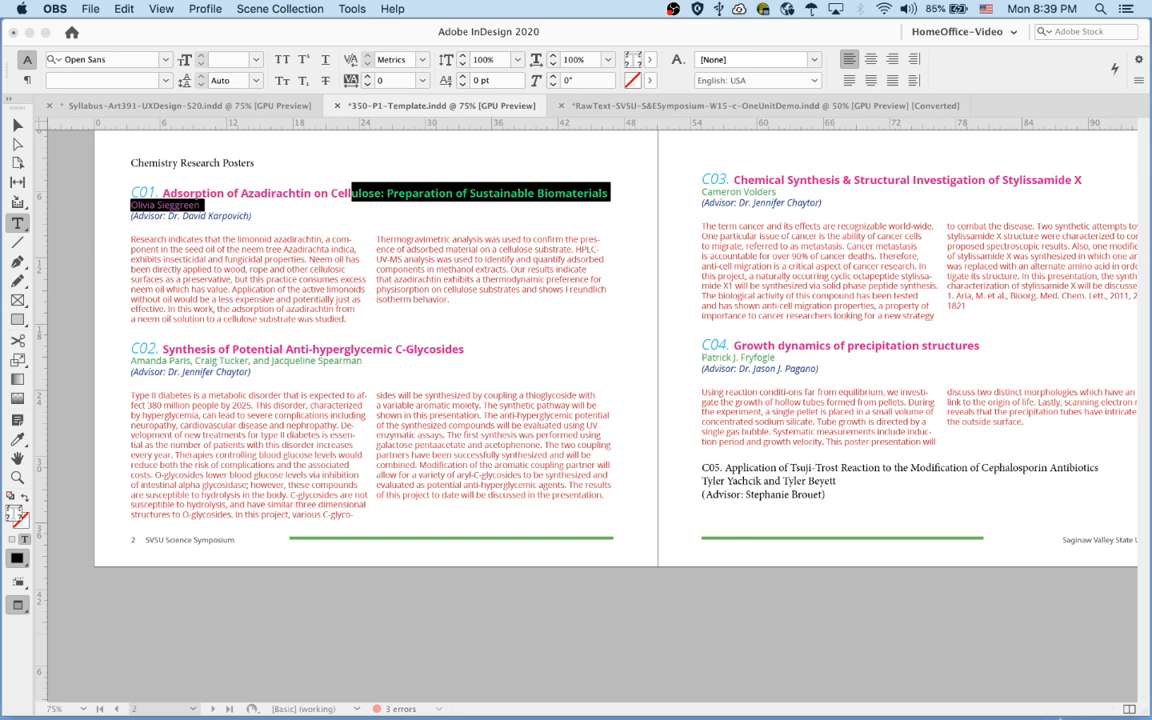
pyautogui.click(1051, 718)
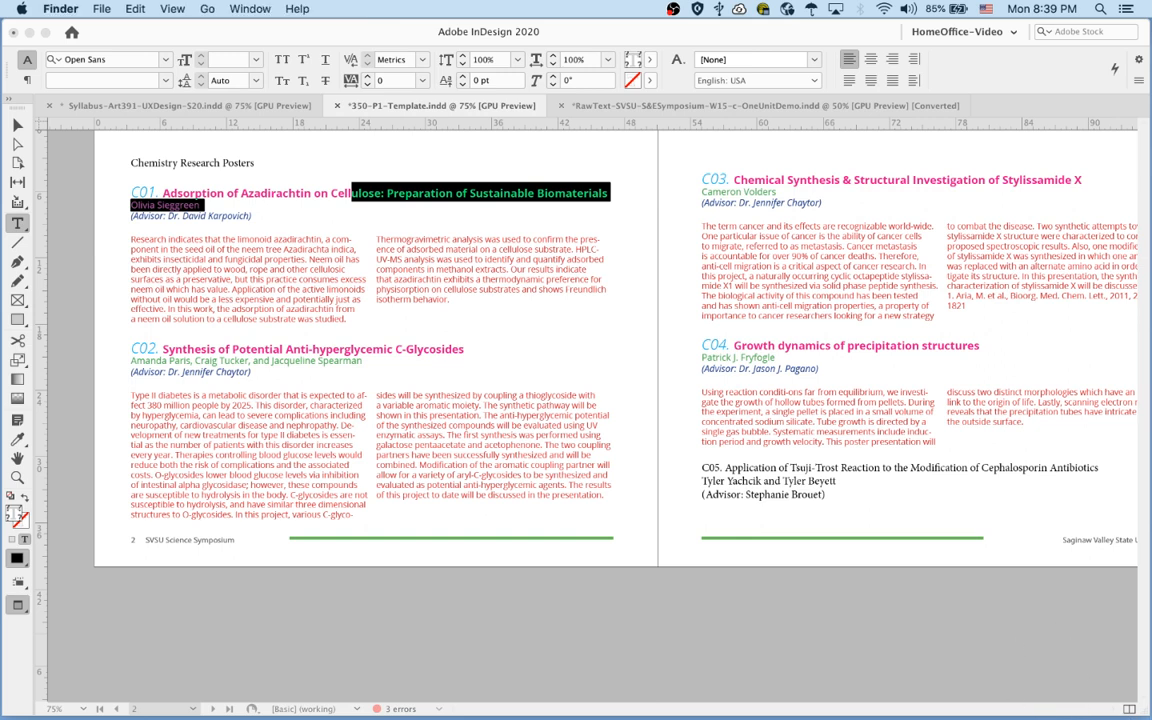